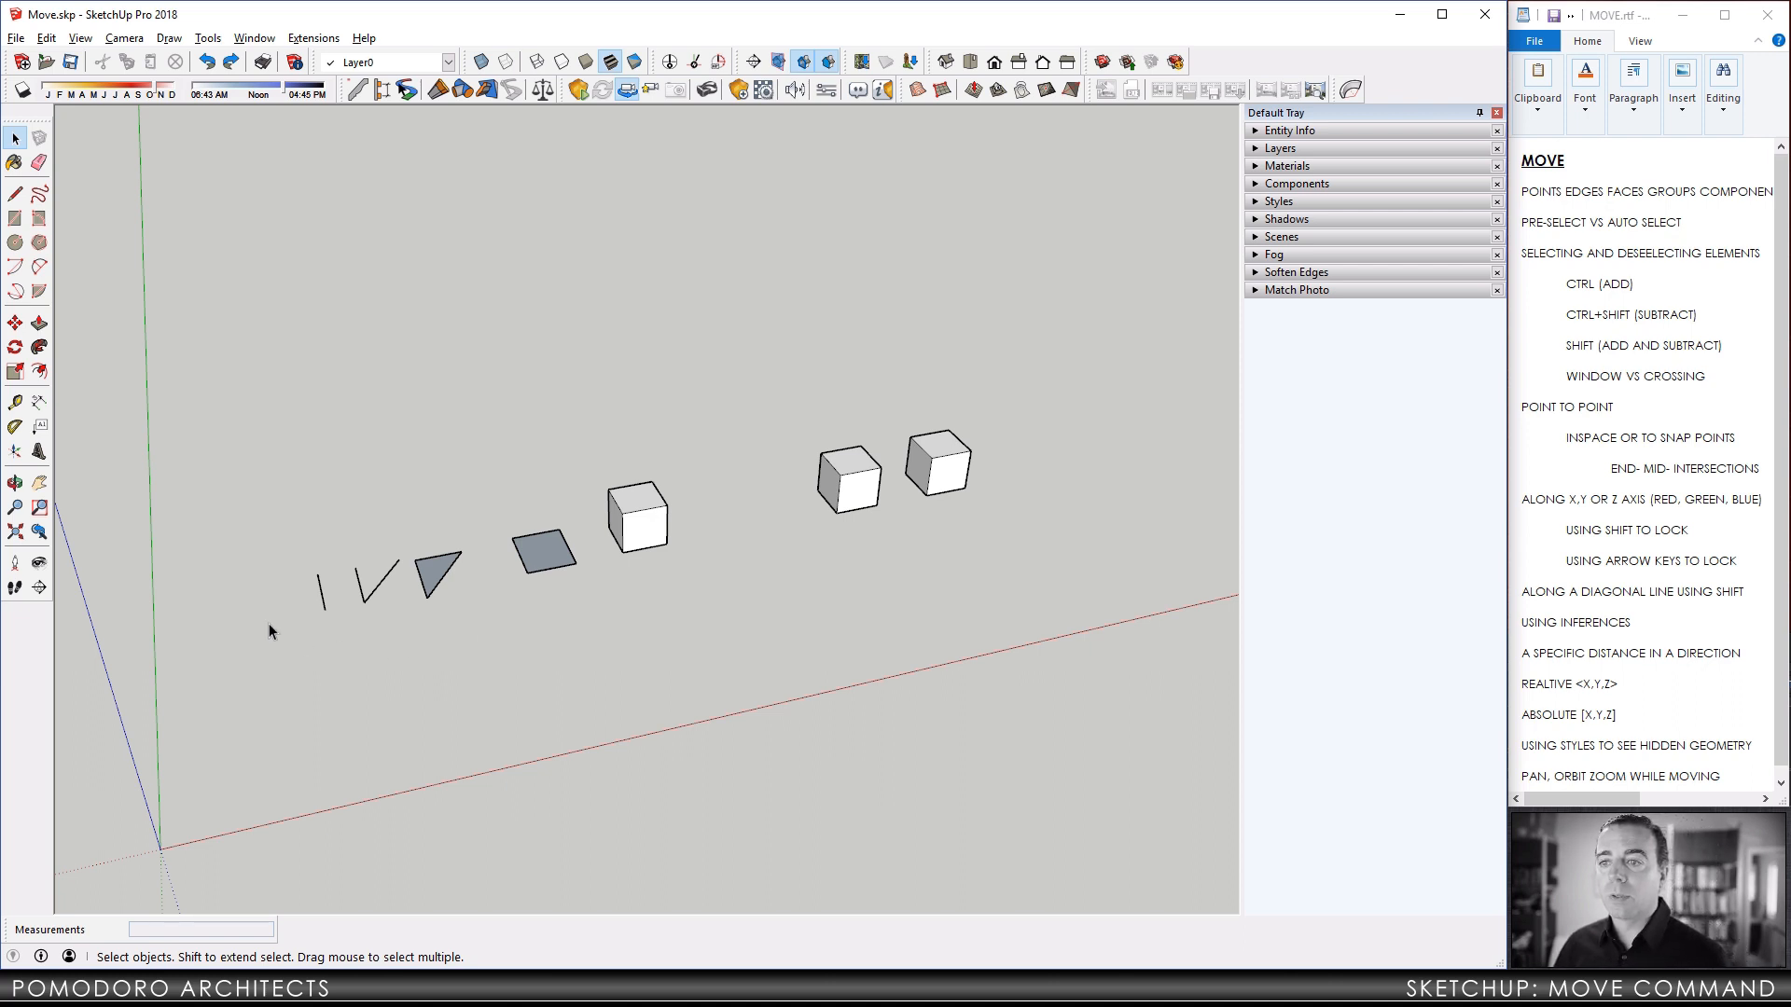
Preselect the triangular face, move it a short distance toward the square, and clear the selection.
{"action": "scroll", "coordinate": [287, 607], "scroll_direction": "up", "scroll_amount": 3}
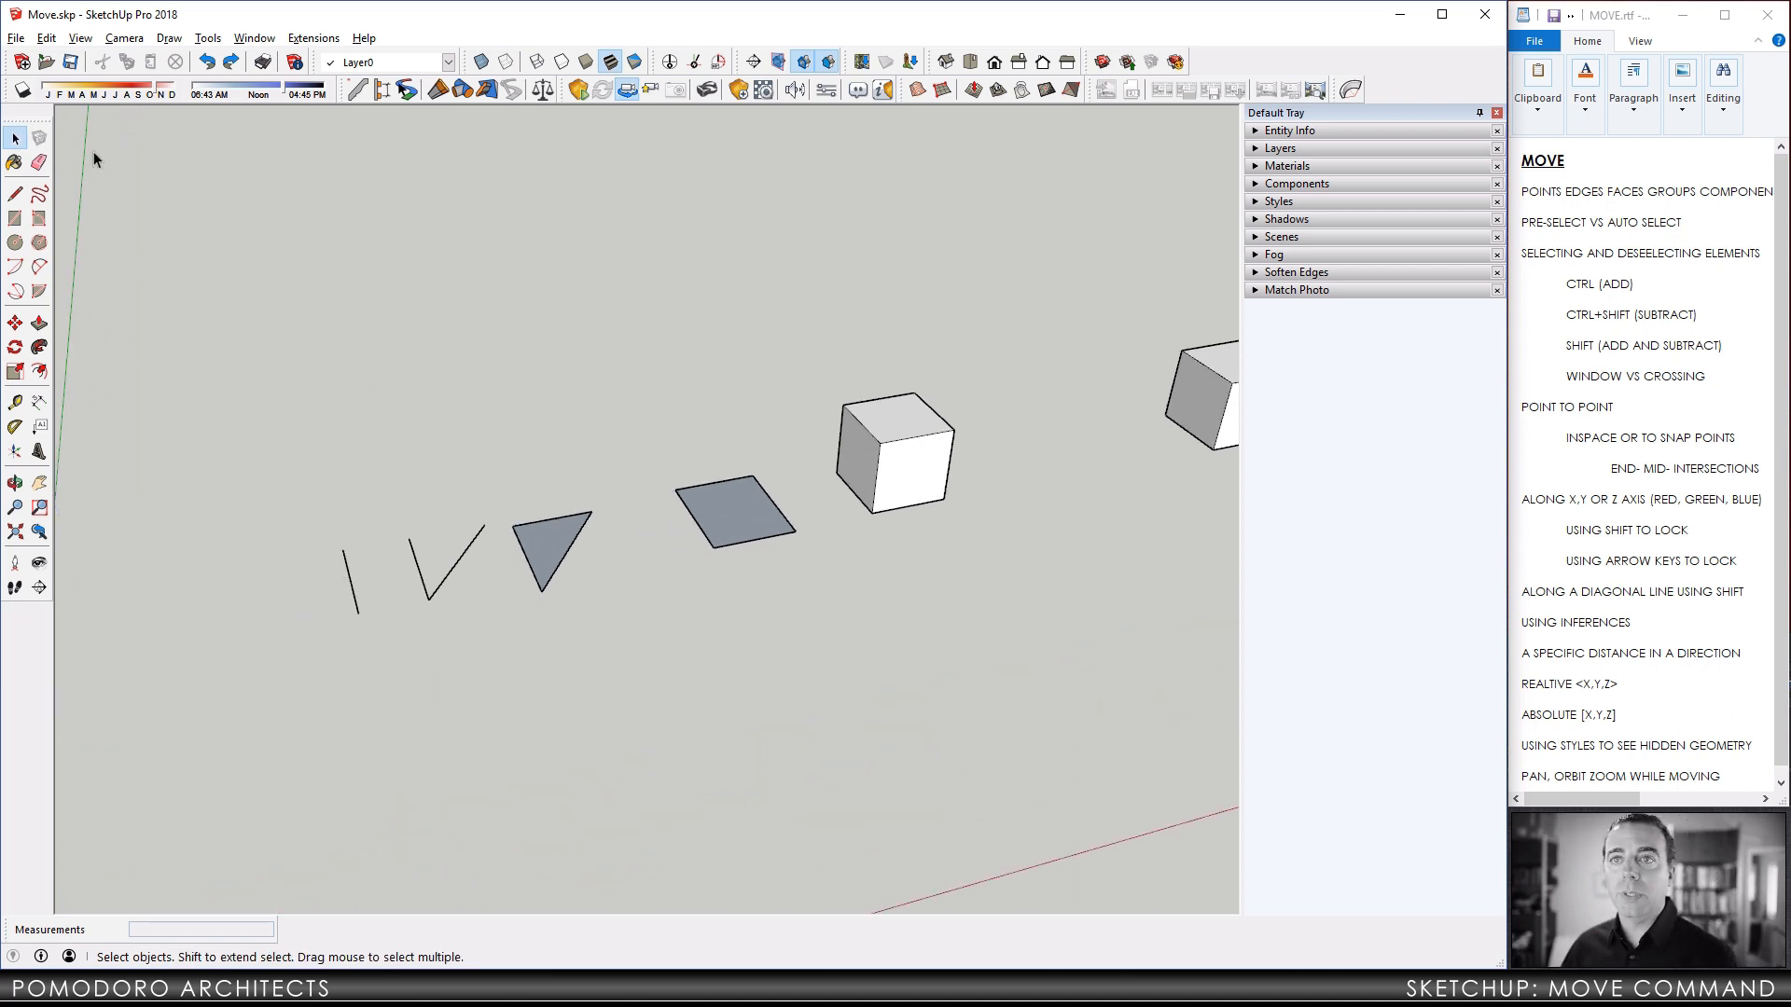
{"action": "left_click", "coordinate": [545, 544]}
{"action": "scroll", "coordinate": [544, 545], "scroll_direction": "up", "scroll_amount": 2}
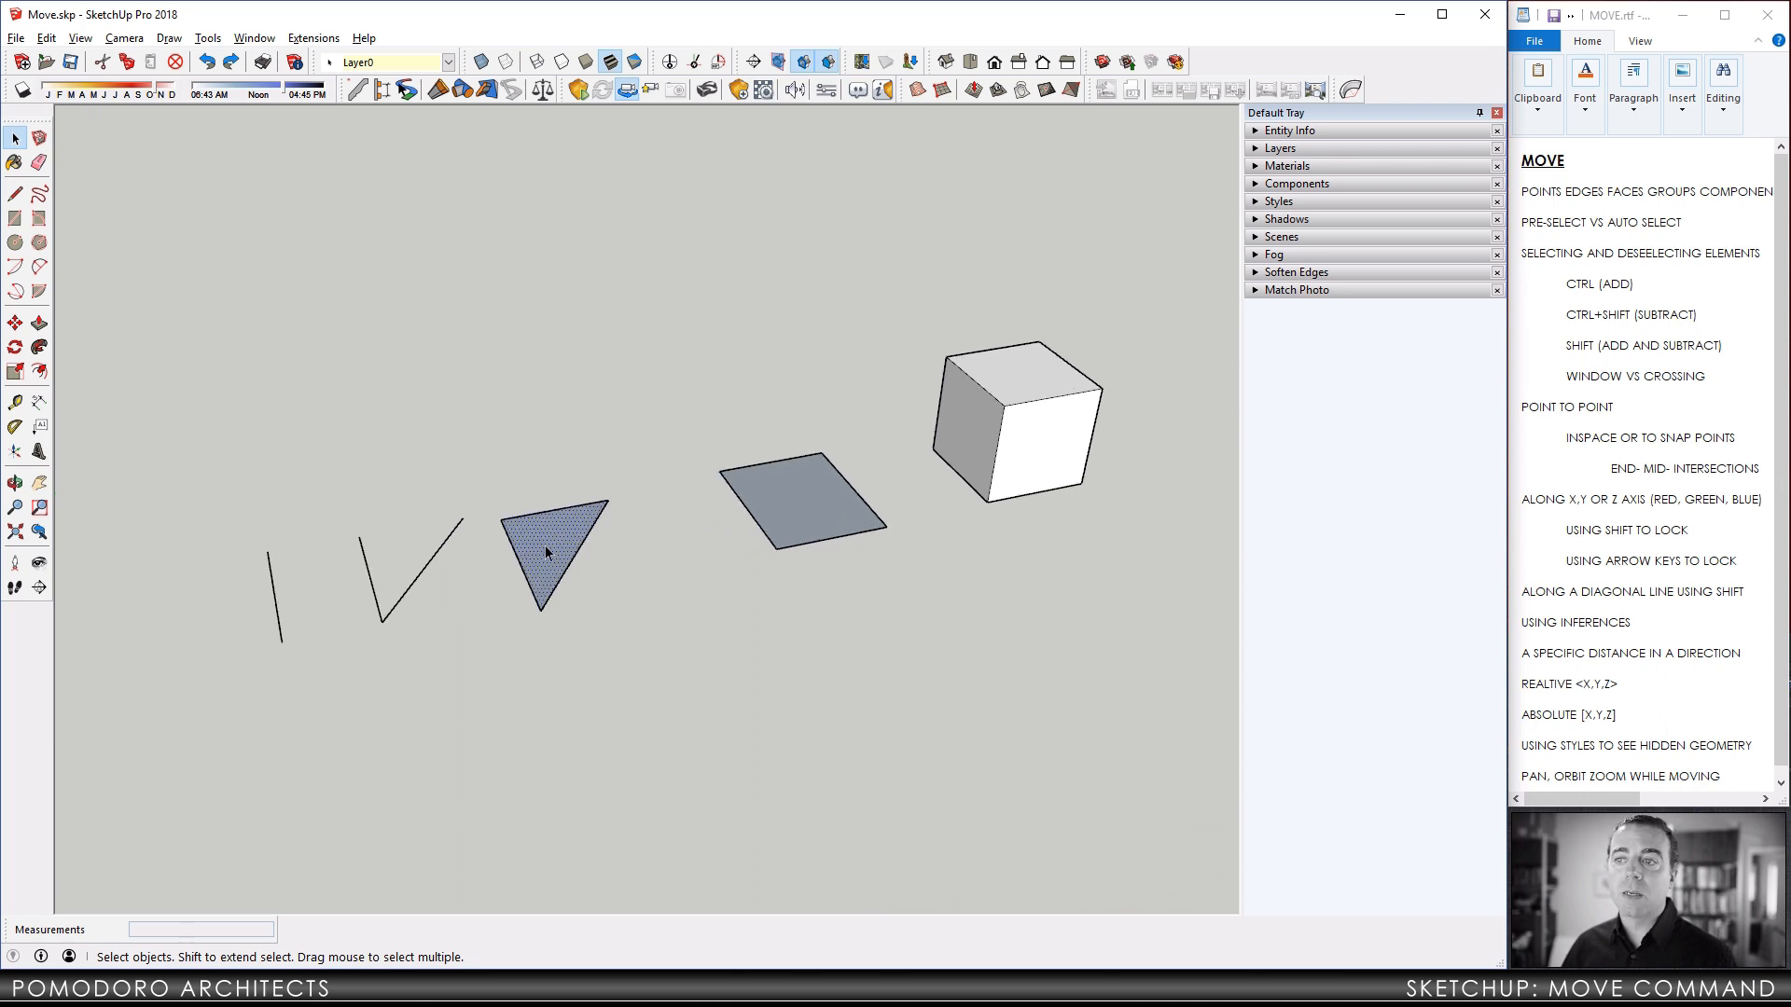
{"action": "left_click", "coordinate": [14, 324]}
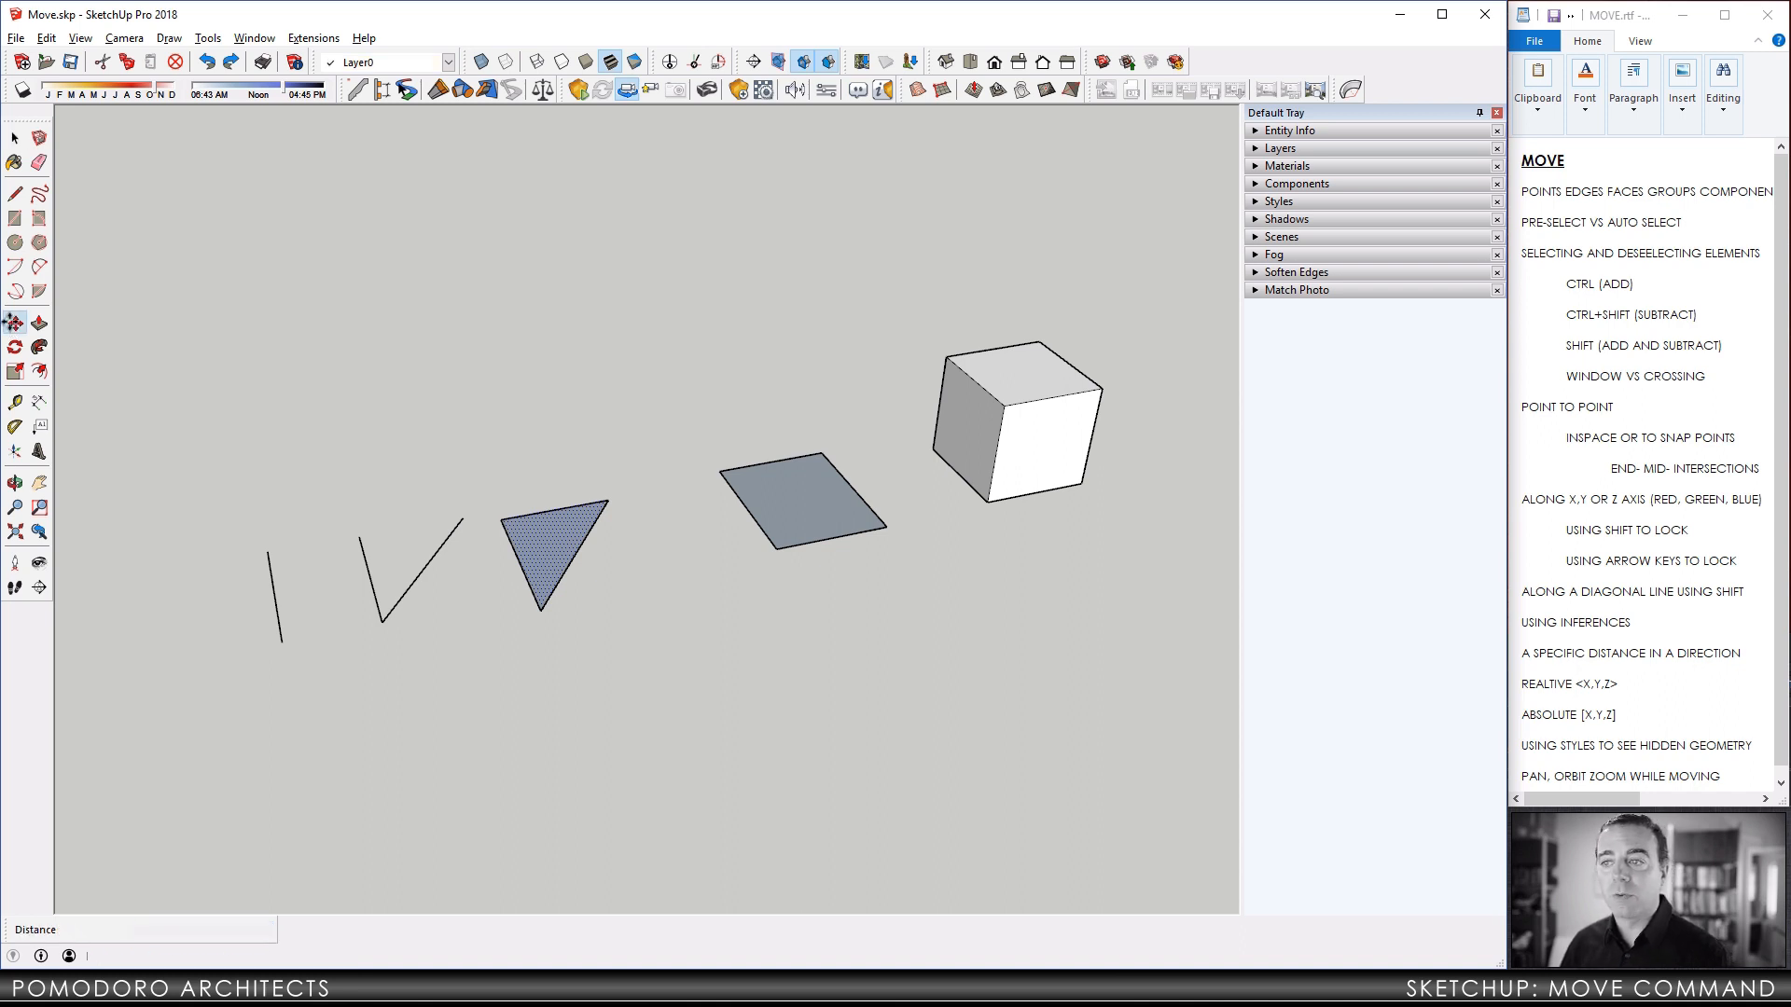
{"action": "left_click", "coordinate": [532, 530]}
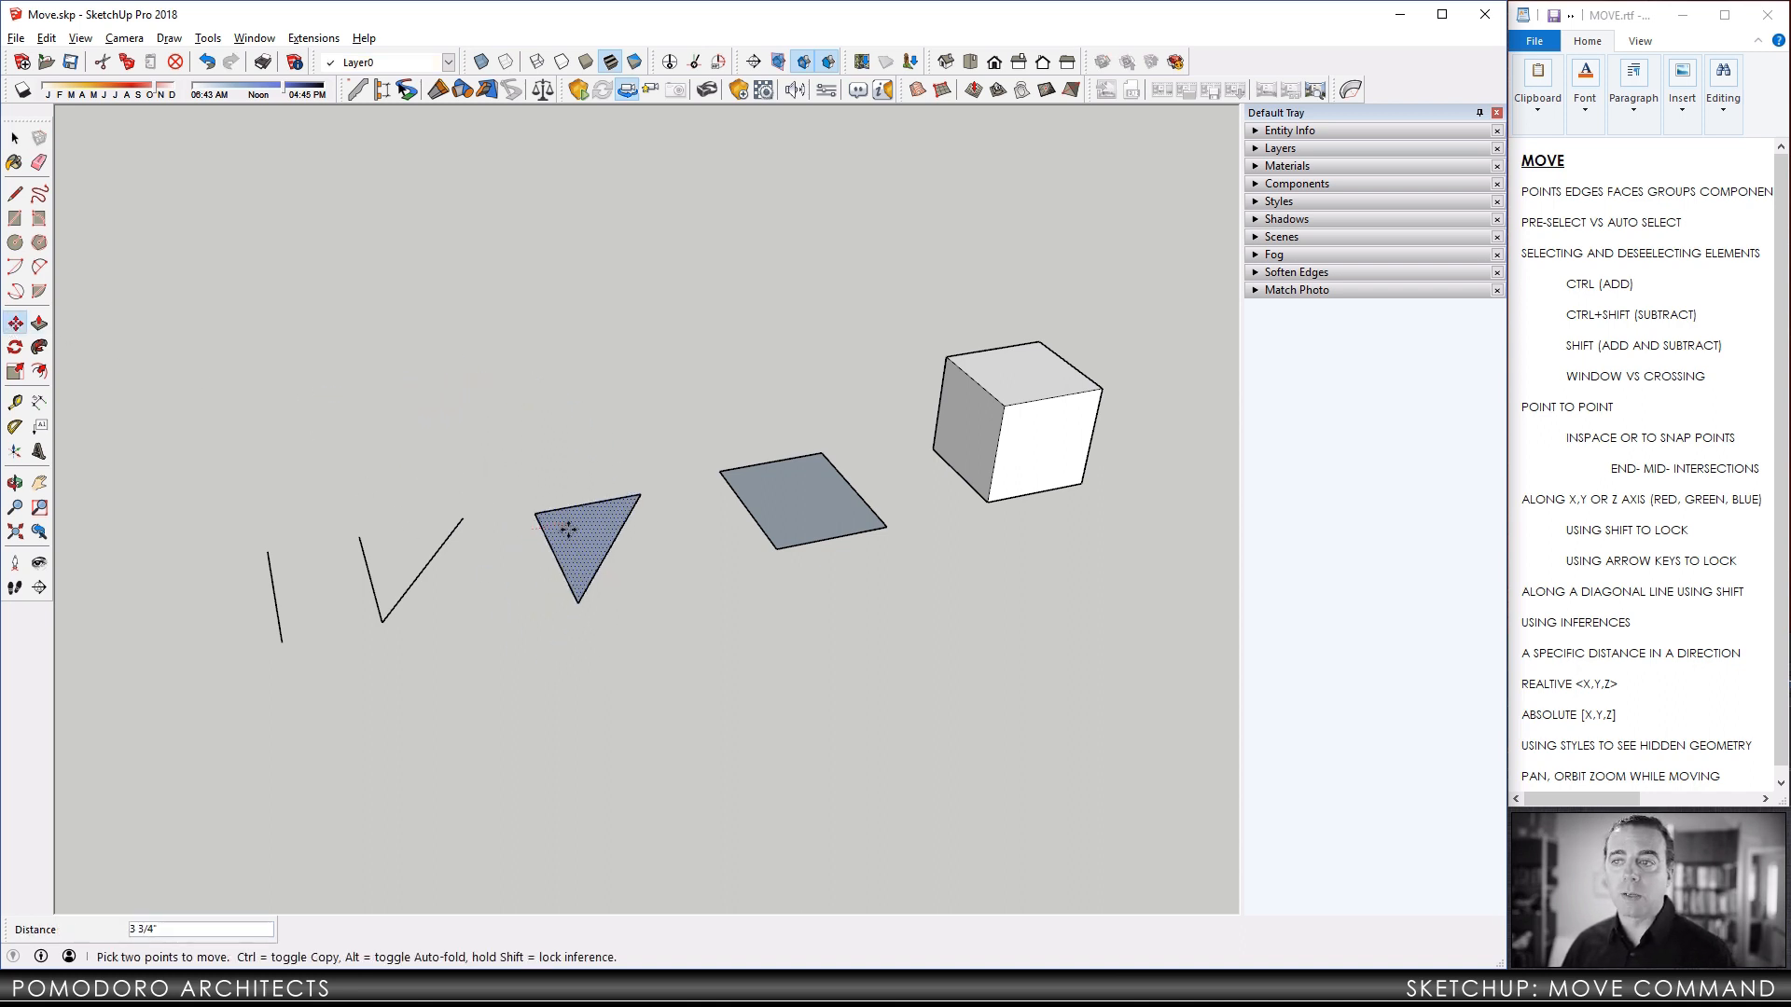
{"action": "left_click", "coordinate": [555, 526]}
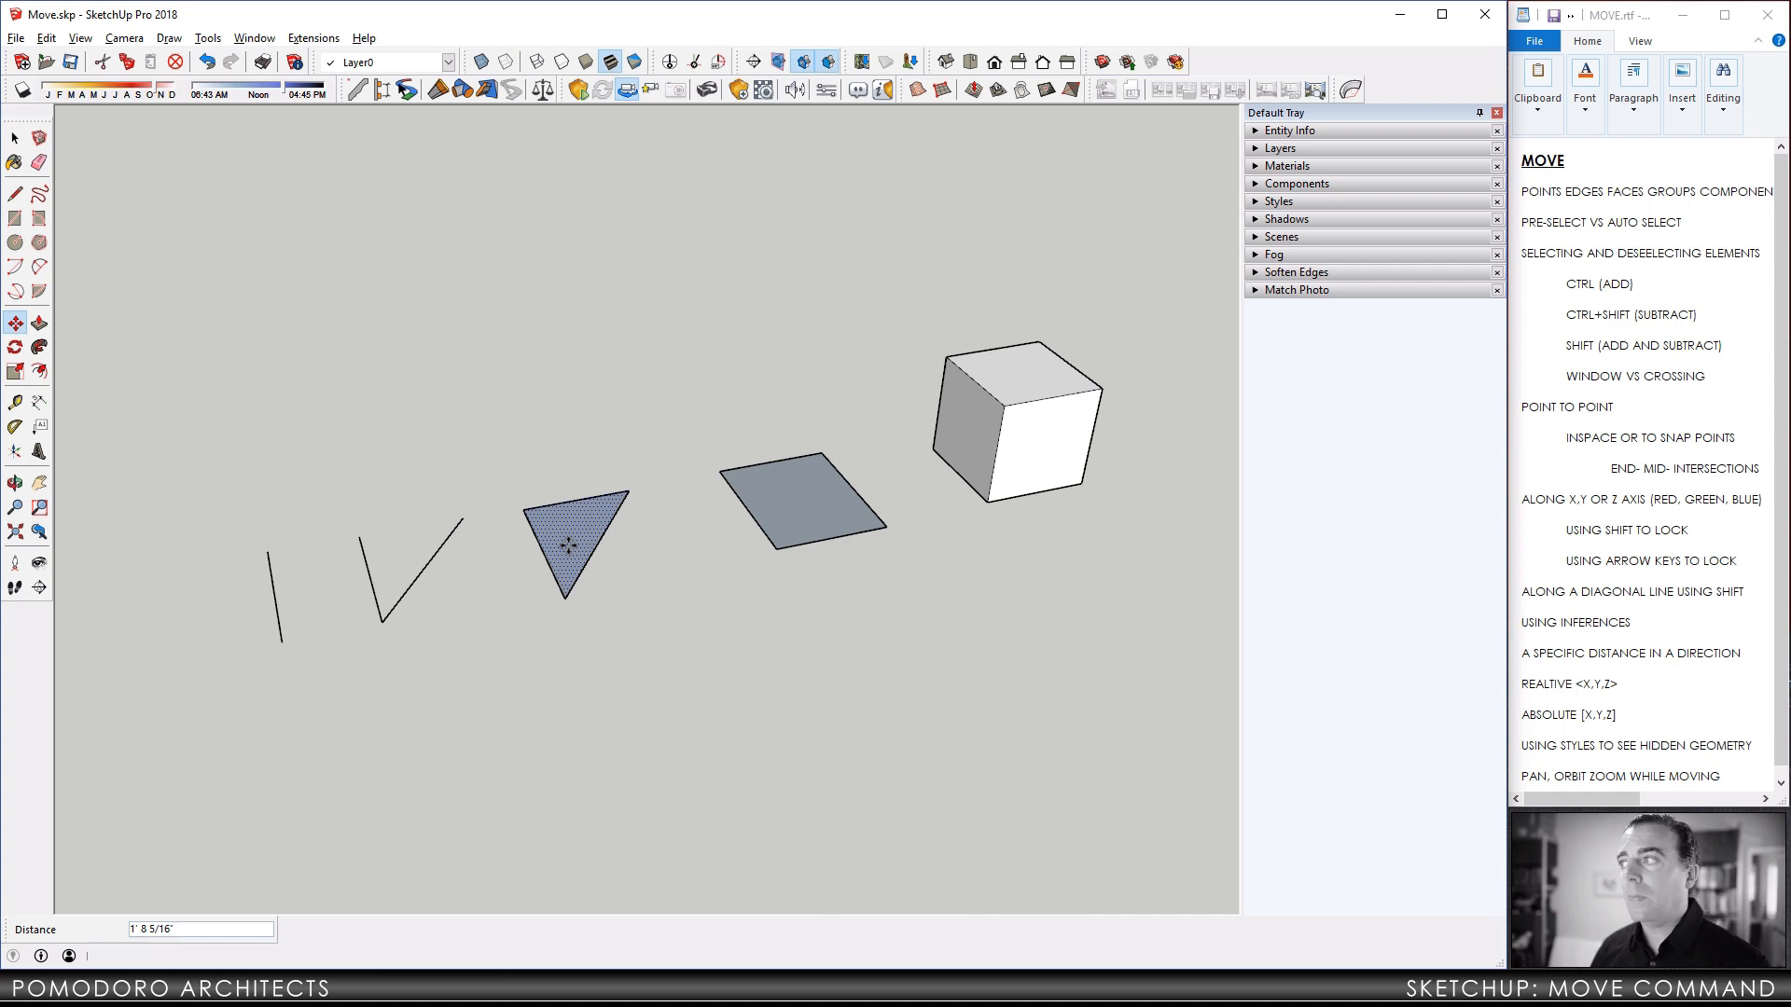
{"action": "key", "text": "space"}
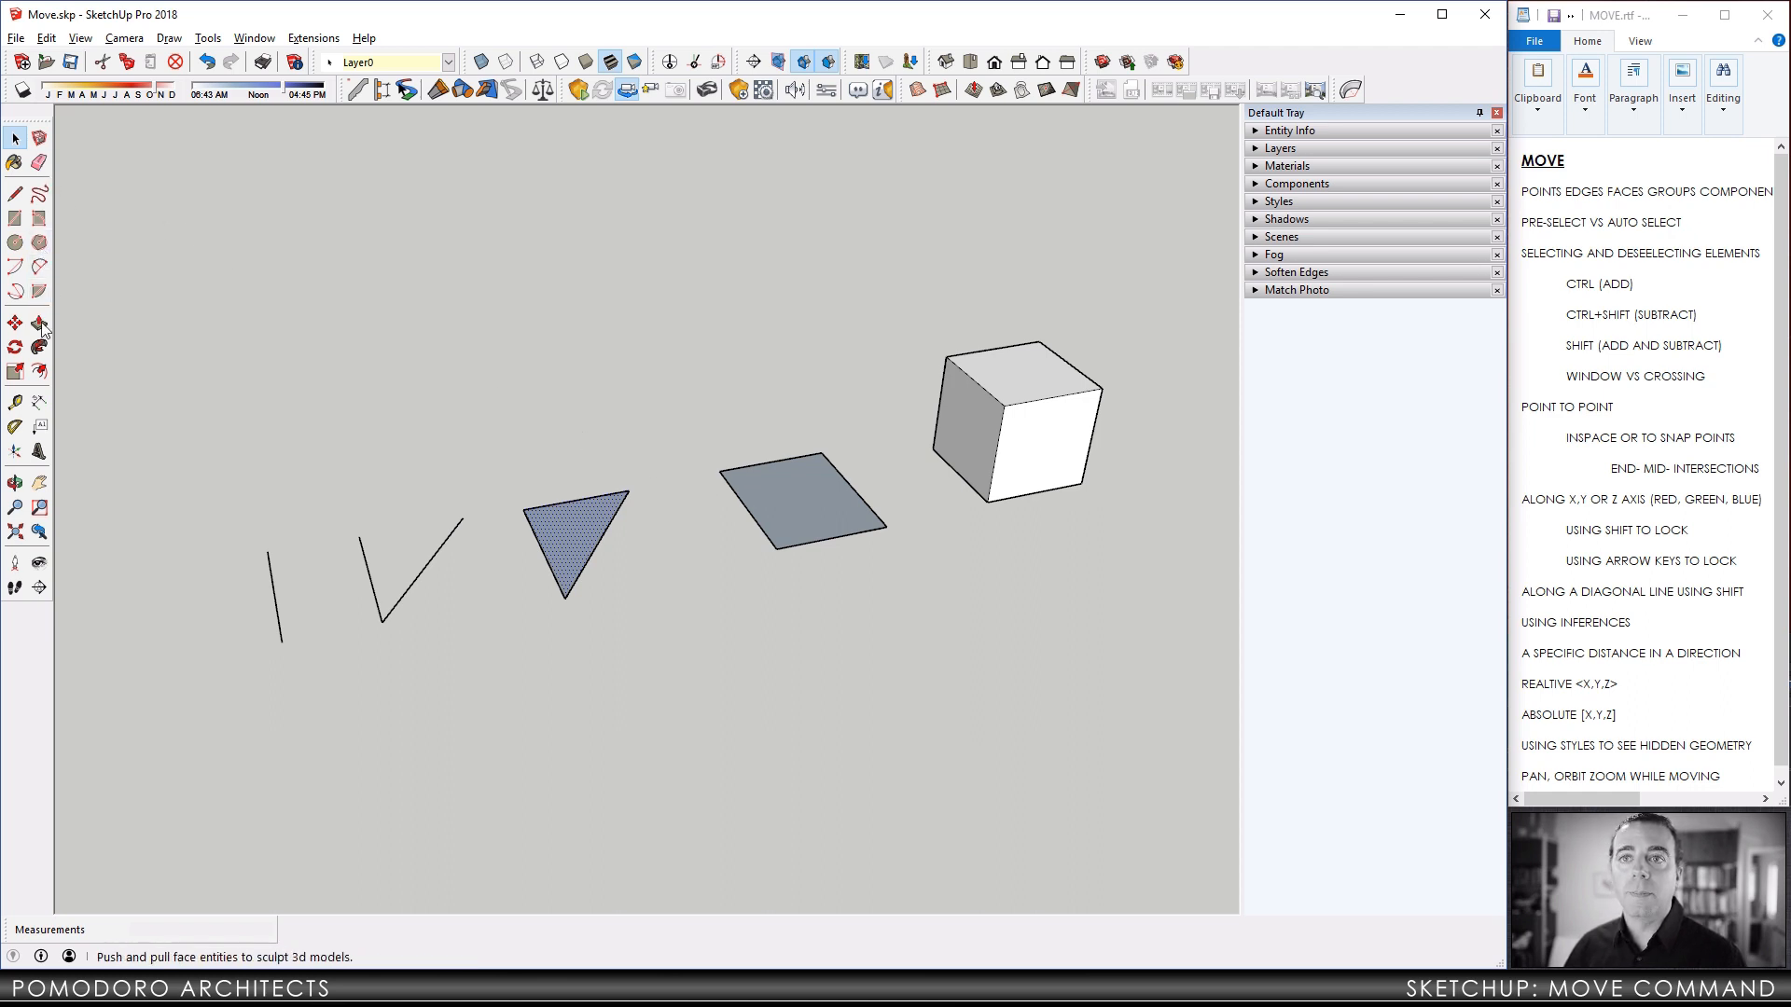
{"action": "left_click", "coordinate": [411, 395]}
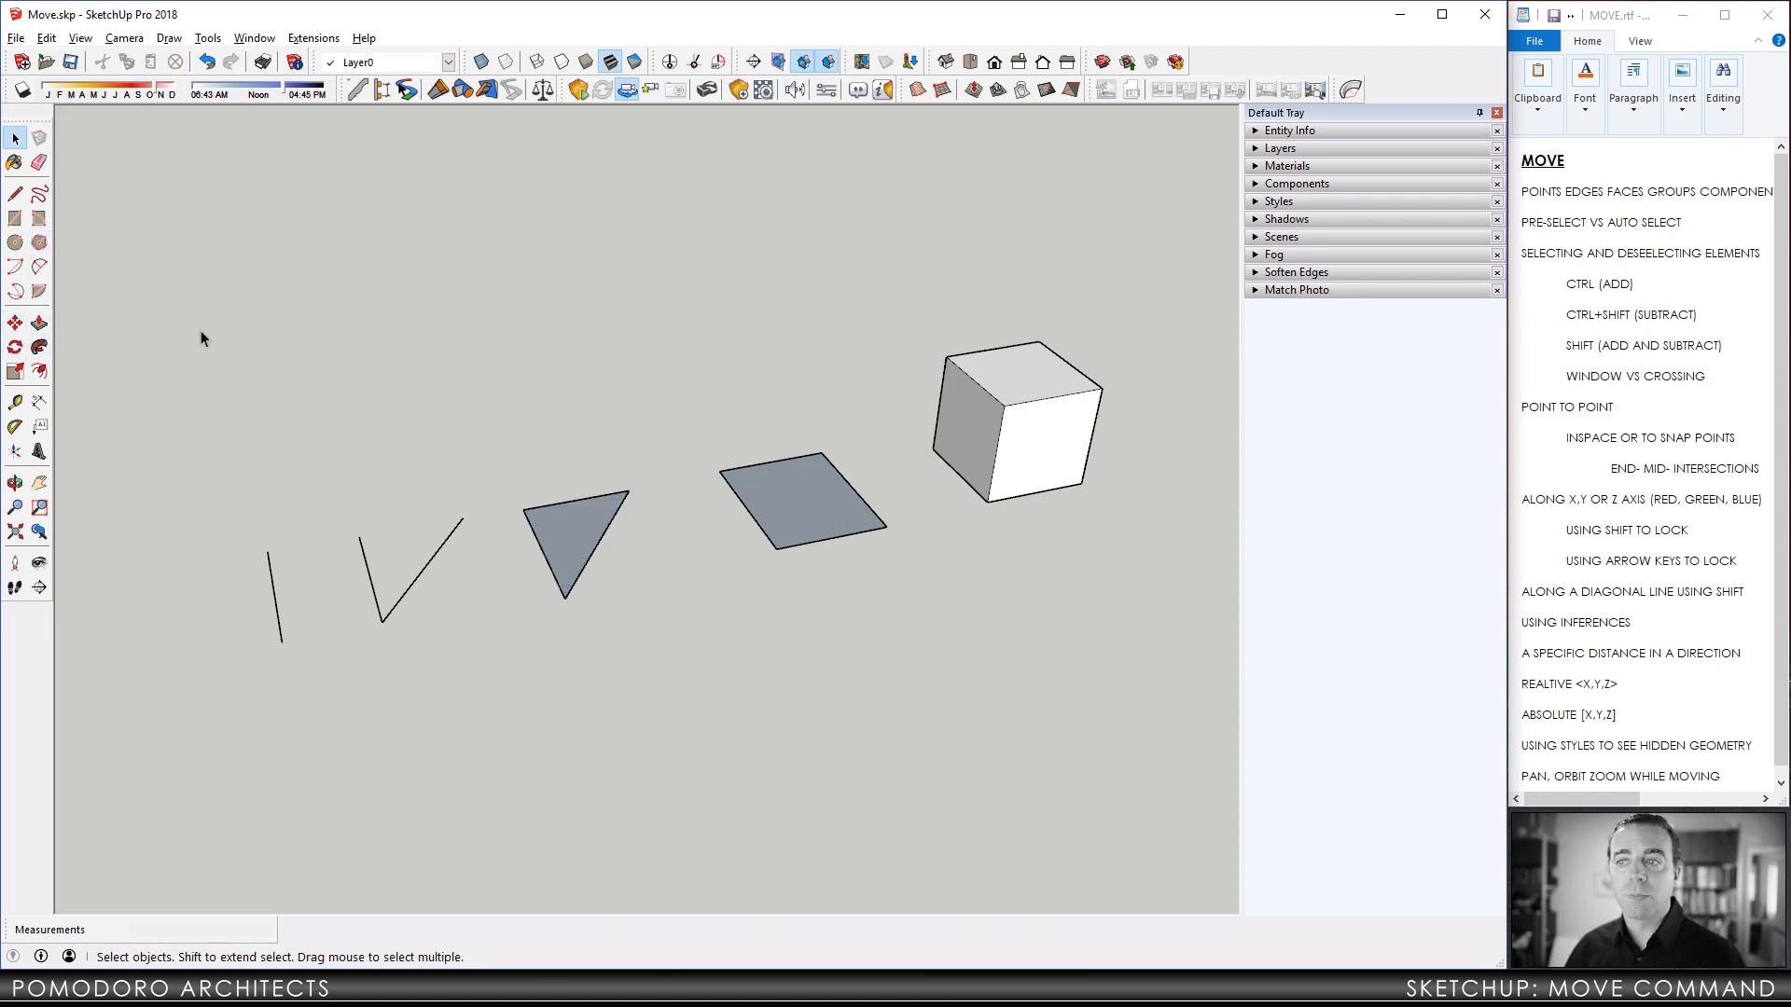
Move the triangle, the V shape's right edge and the square one after another with the Move tool, without preselecting them.
{"action": "left_click", "coordinate": [16, 324]}
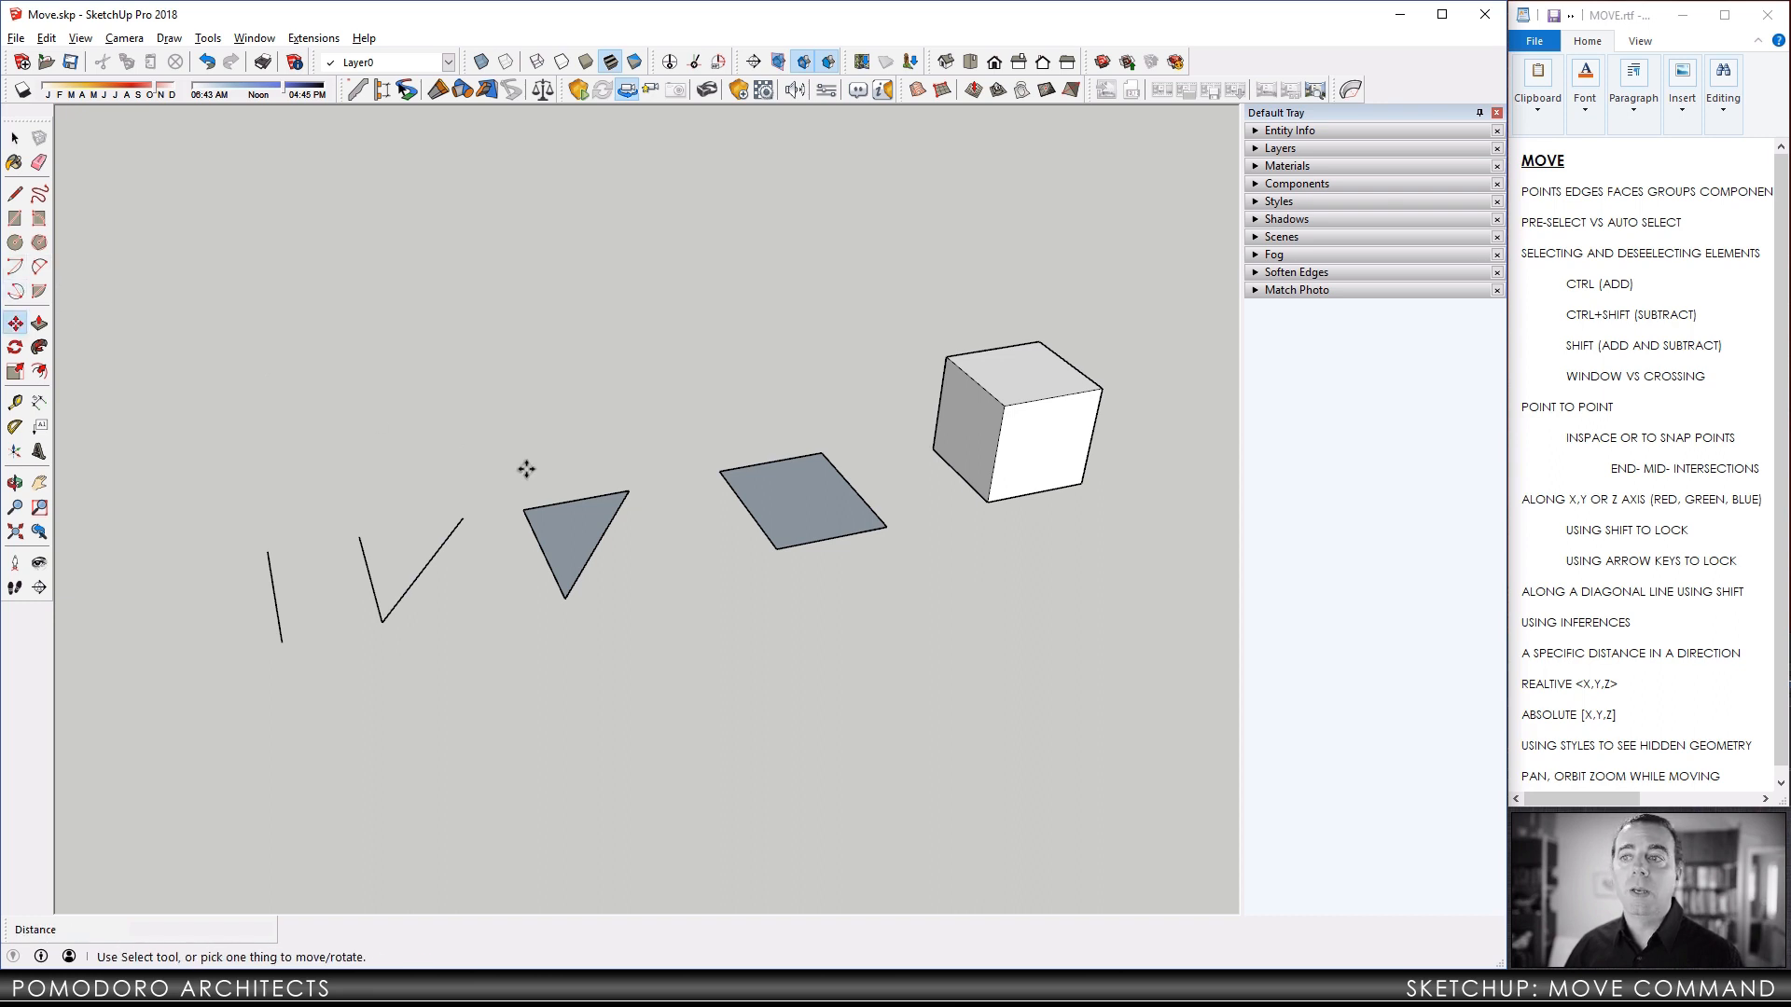
{"action": "left_click", "coordinate": [574, 526]}
{"action": "left_click", "coordinate": [539, 400]}
{"action": "left_click", "coordinate": [434, 551]}
{"action": "left_click", "coordinate": [467, 568]}
{"action": "left_click", "coordinate": [771, 517]}
{"action": "left_click", "coordinate": [810, 430]}
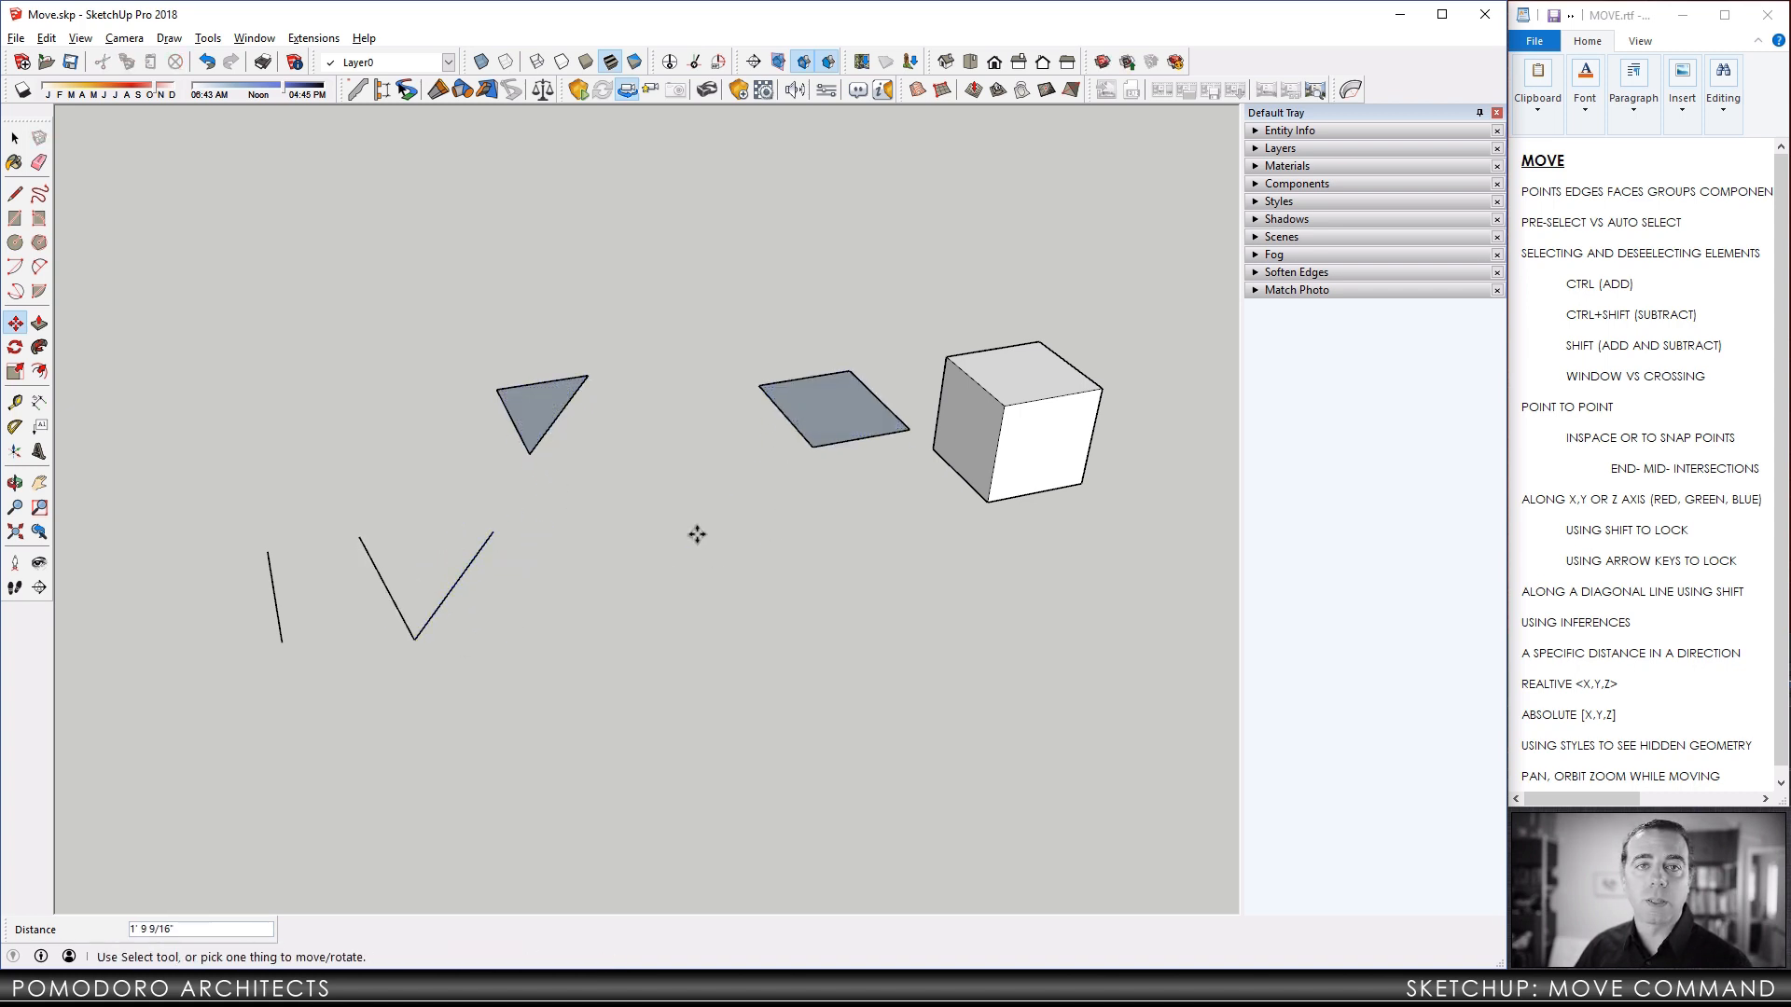
Undo the last three moves of the triangle, the V's edge and the square.
{"action": "key", "text": "ctrl+z"}
{"action": "key", "text": "ctrl+z"}
{"action": "key", "text": "ctrl+z"}
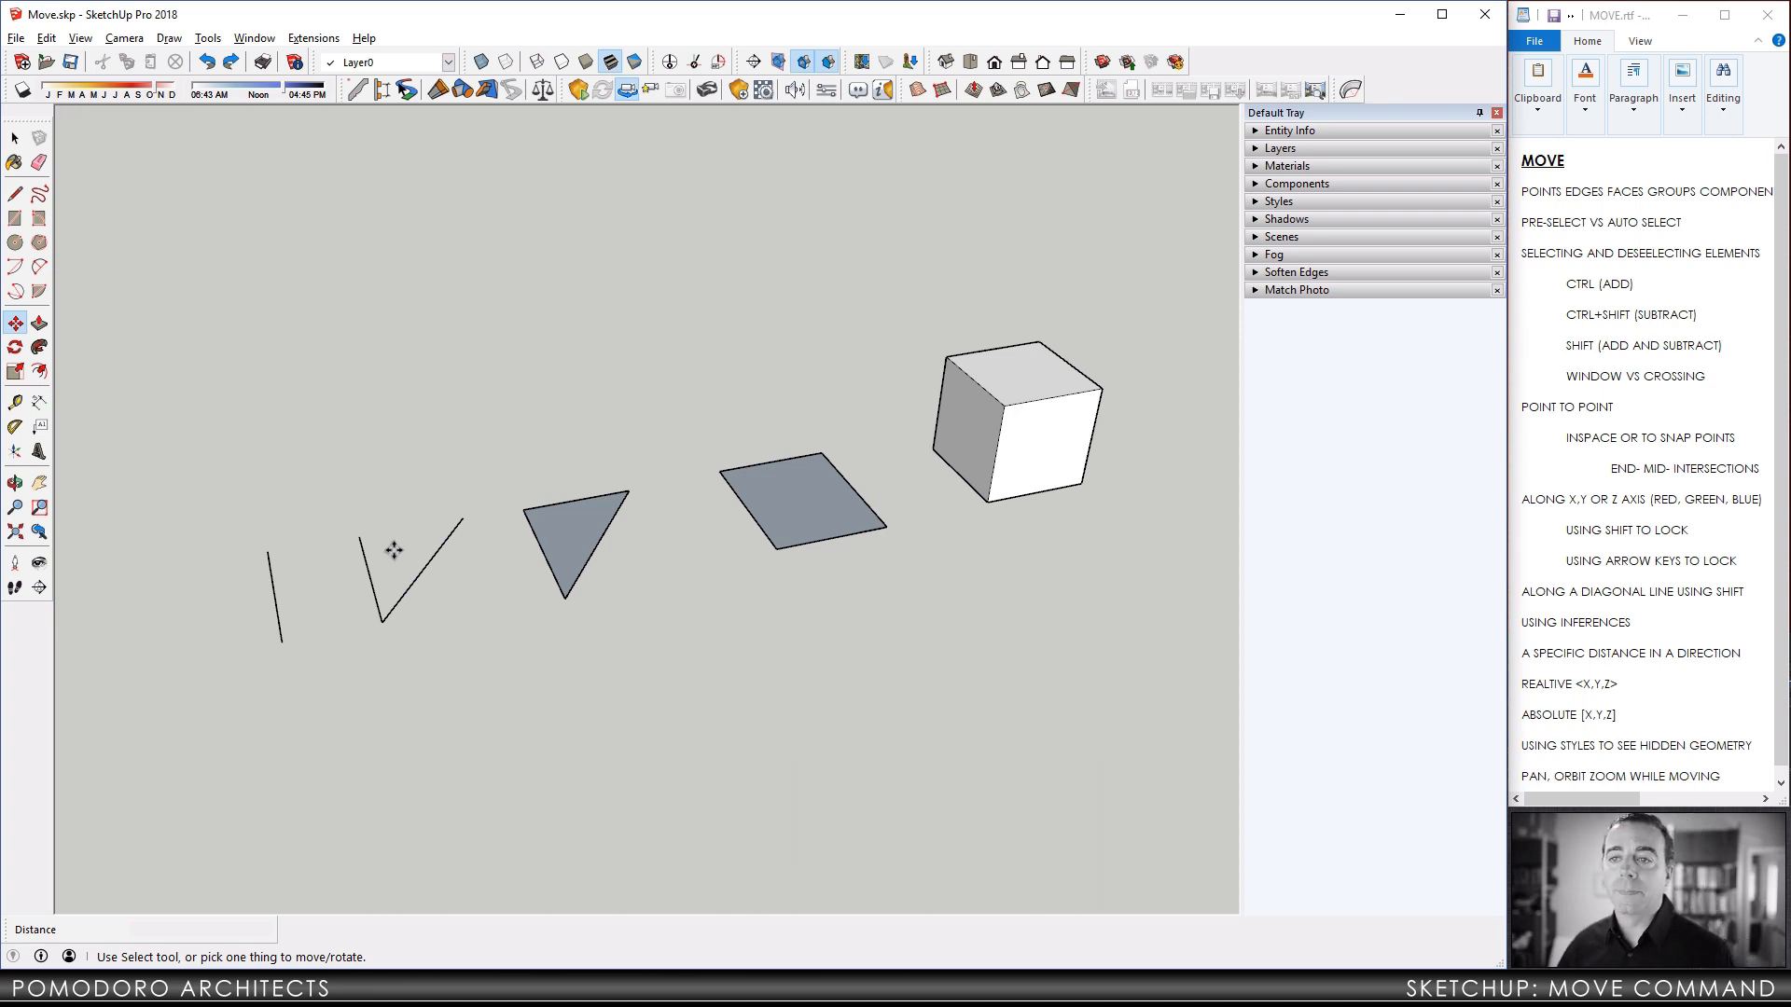
Move the single line's upper endpoint by about 4 9/16" and try to move the cube's upper corner.
{"action": "left_click", "coordinate": [264, 552]}
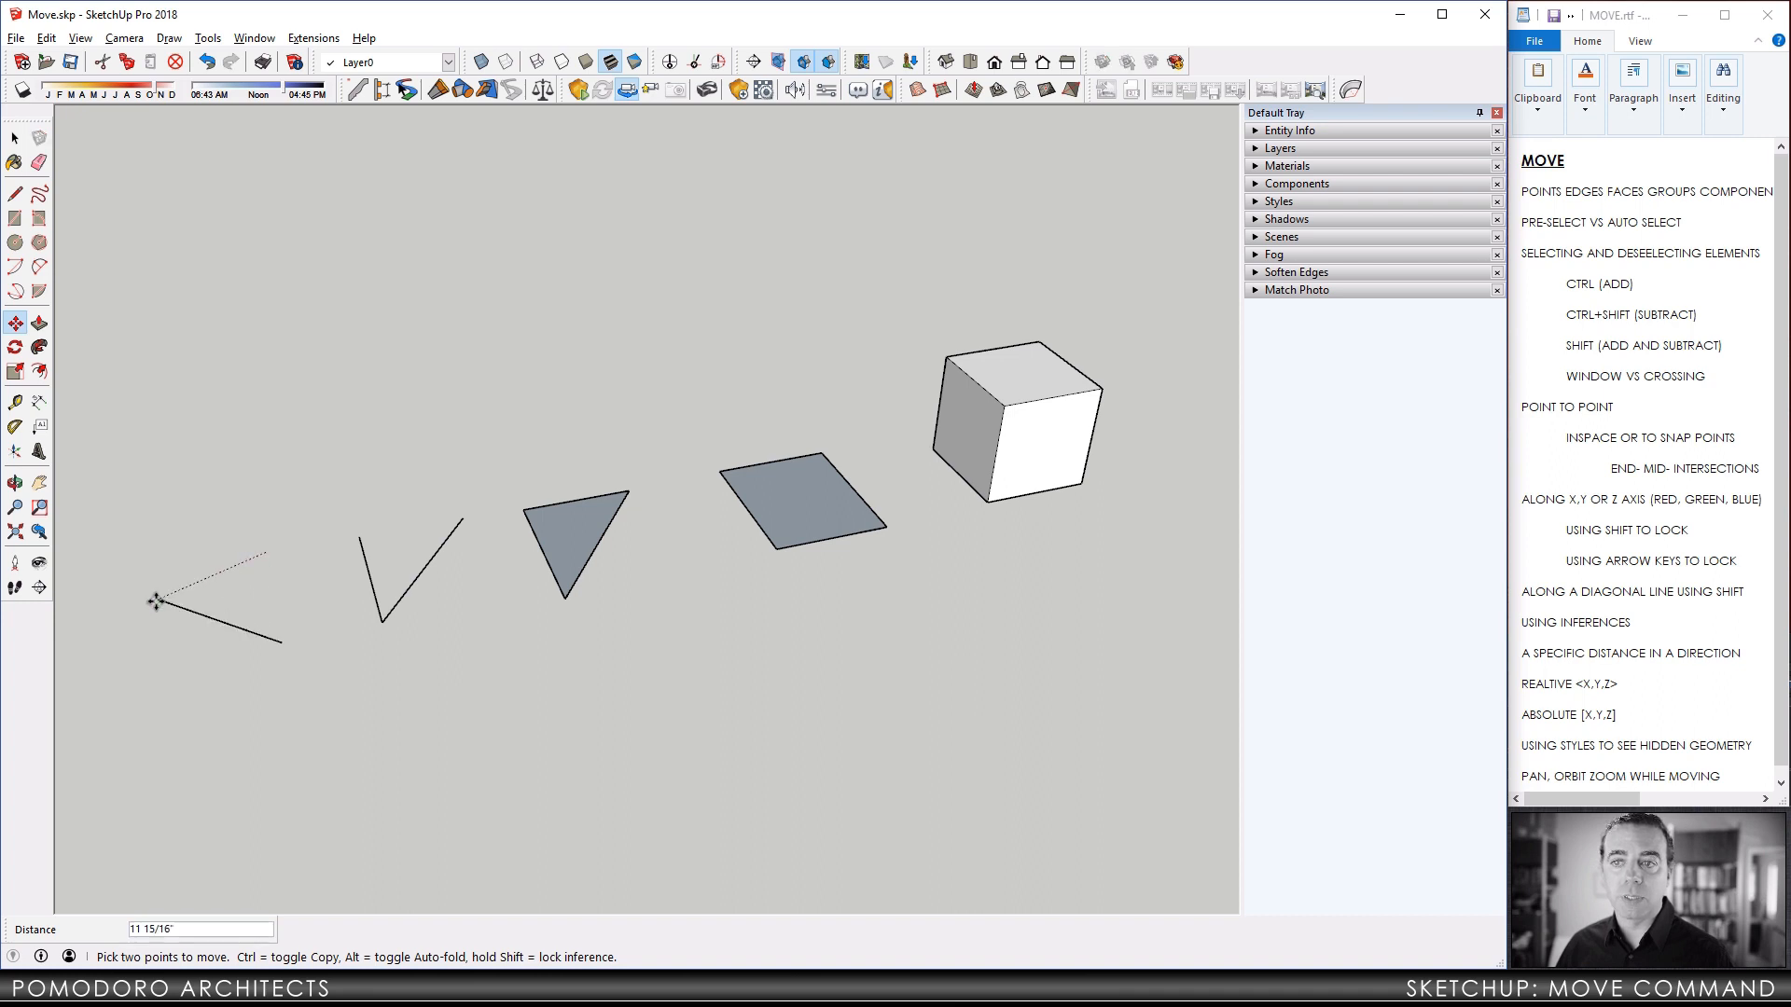
{"action": "left_click", "coordinate": [291, 571]}
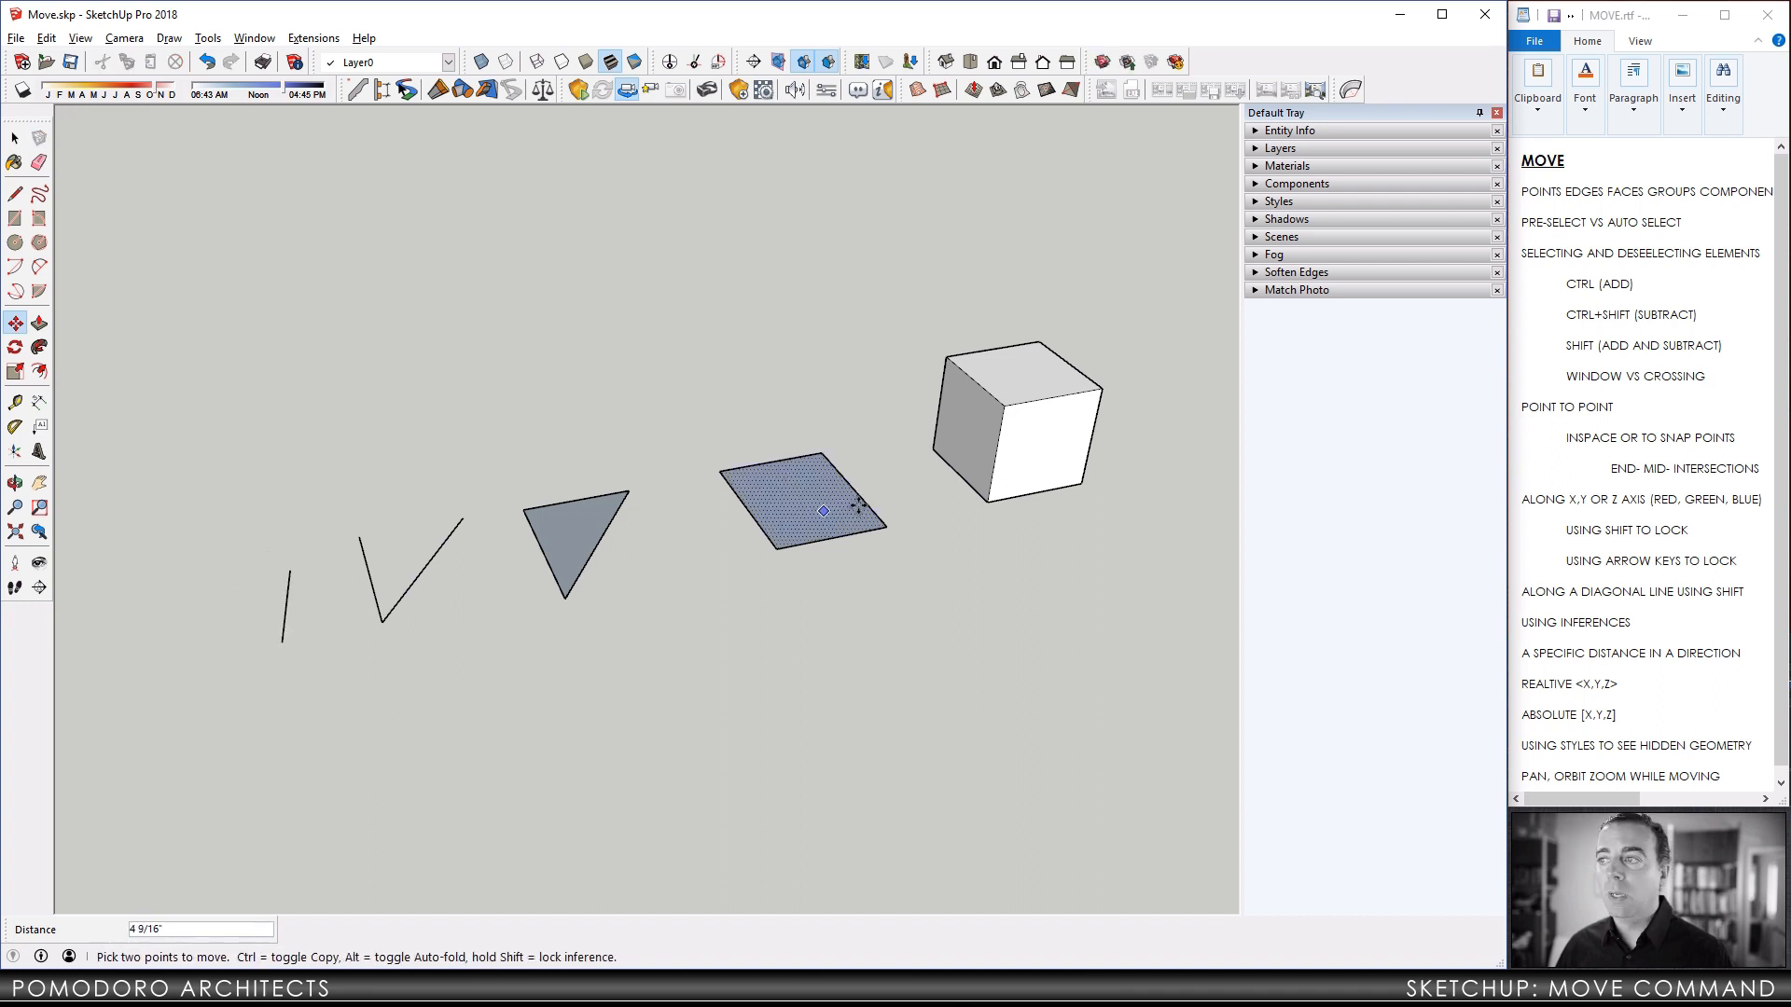
{"action": "left_click", "coordinate": [947, 356]}
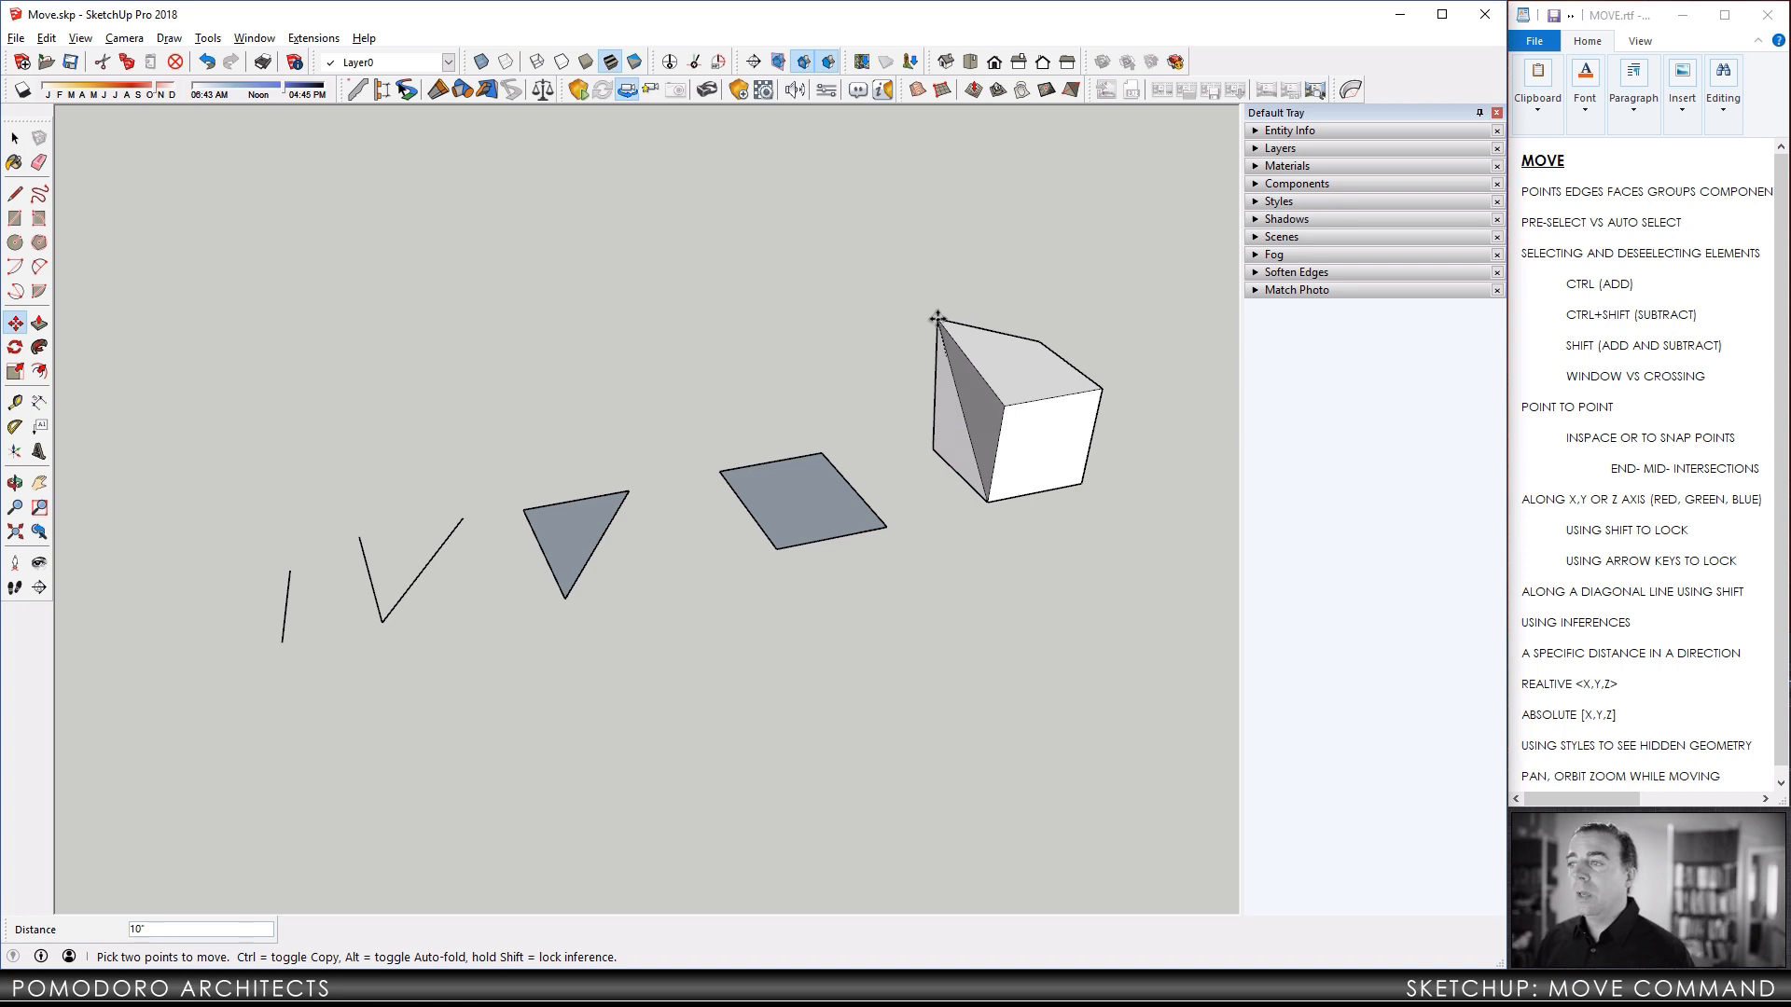
{"action": "key", "text": "Escape"}
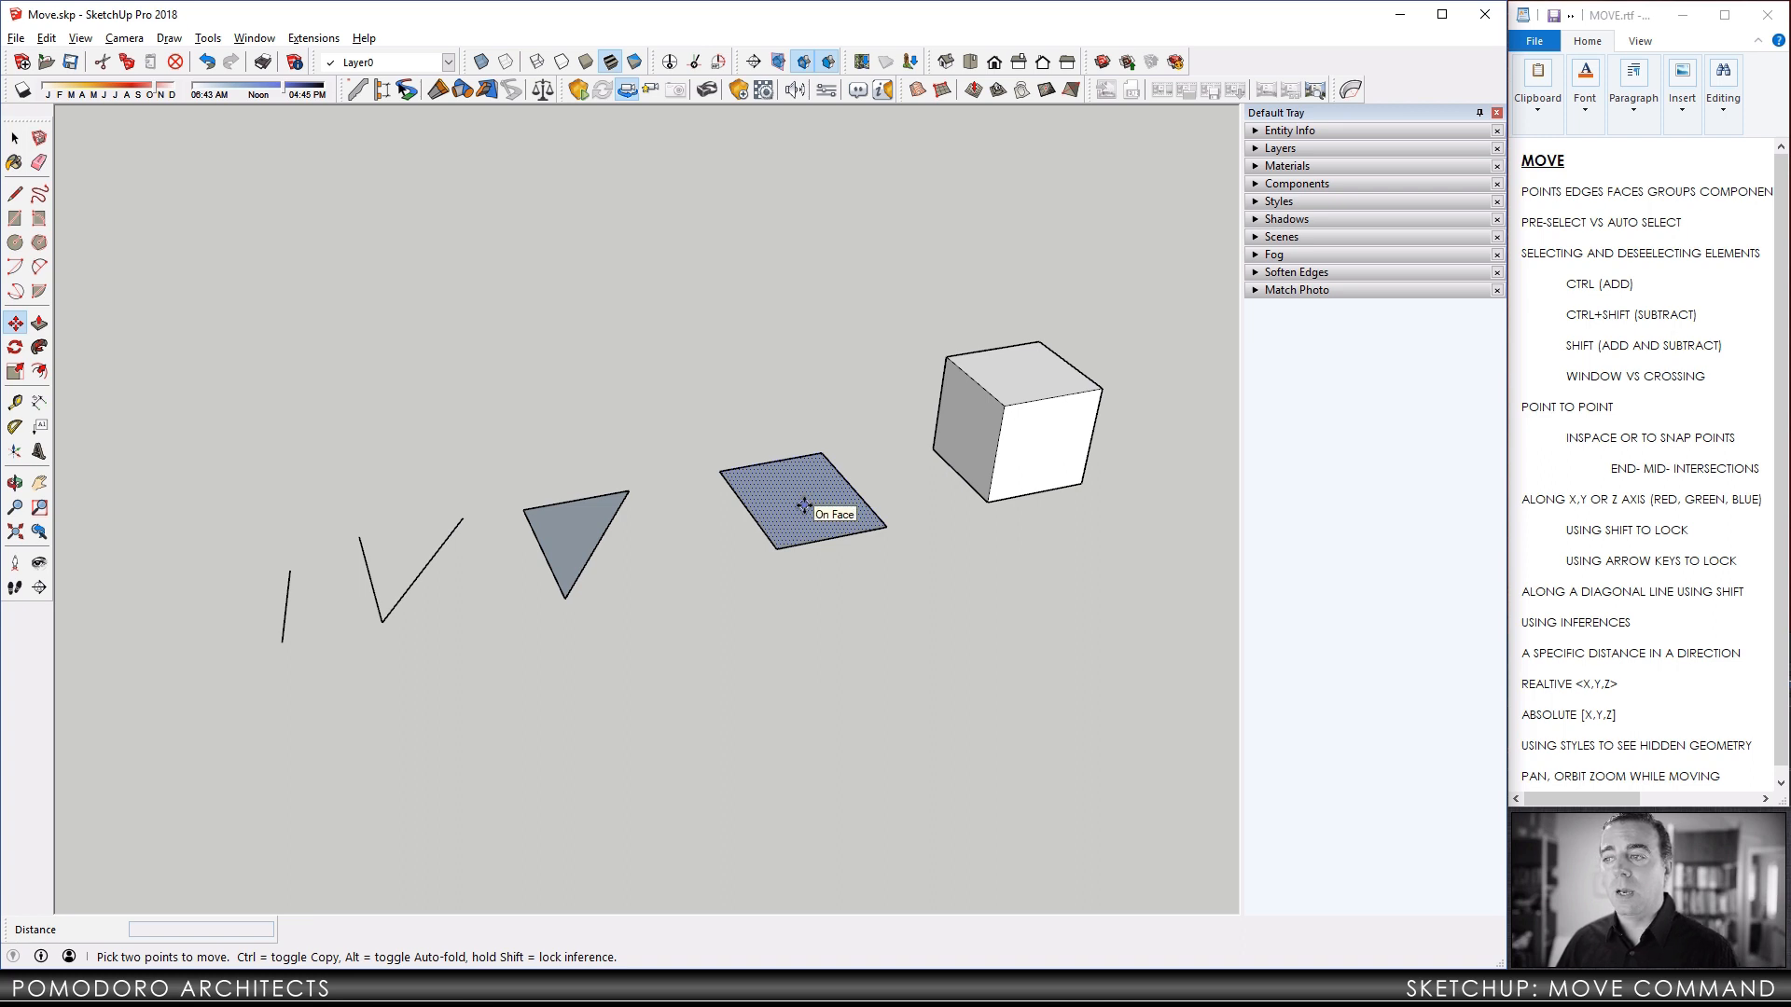
Select the triangle, the square, the three visible cube faces and the V shape's right edge together.
{"action": "key", "text": "space"}
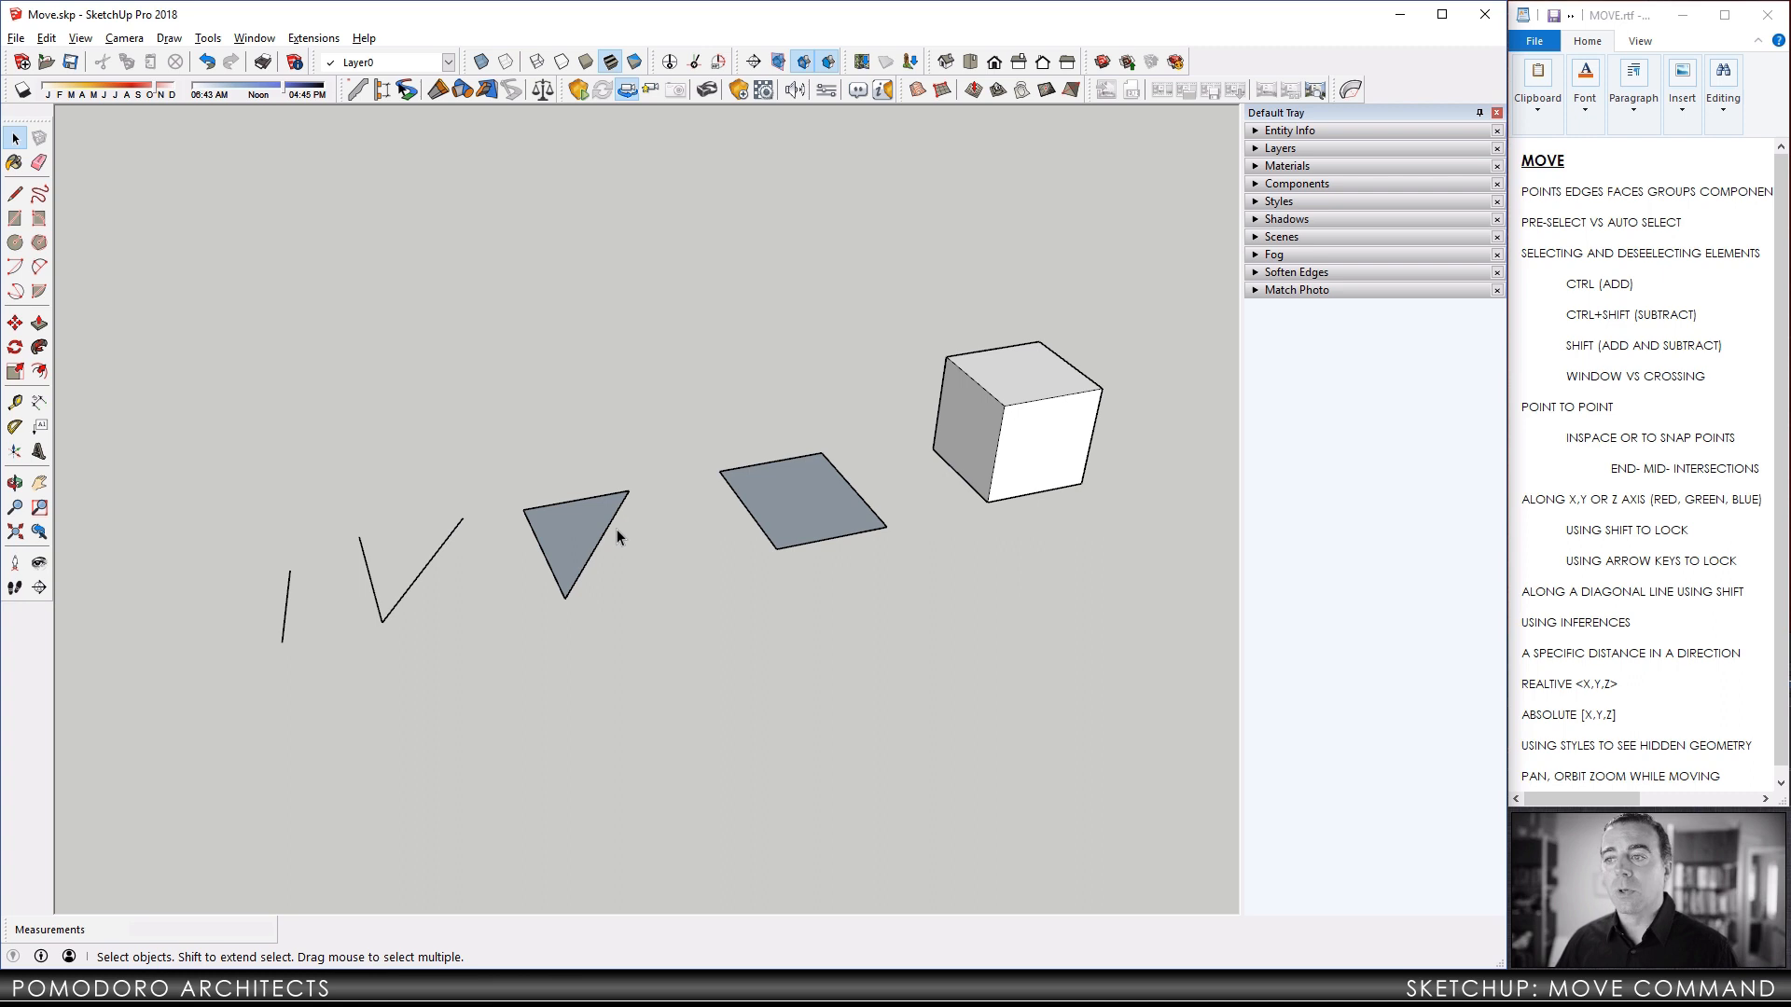
{"action": "left_click", "coordinate": [574, 534]}
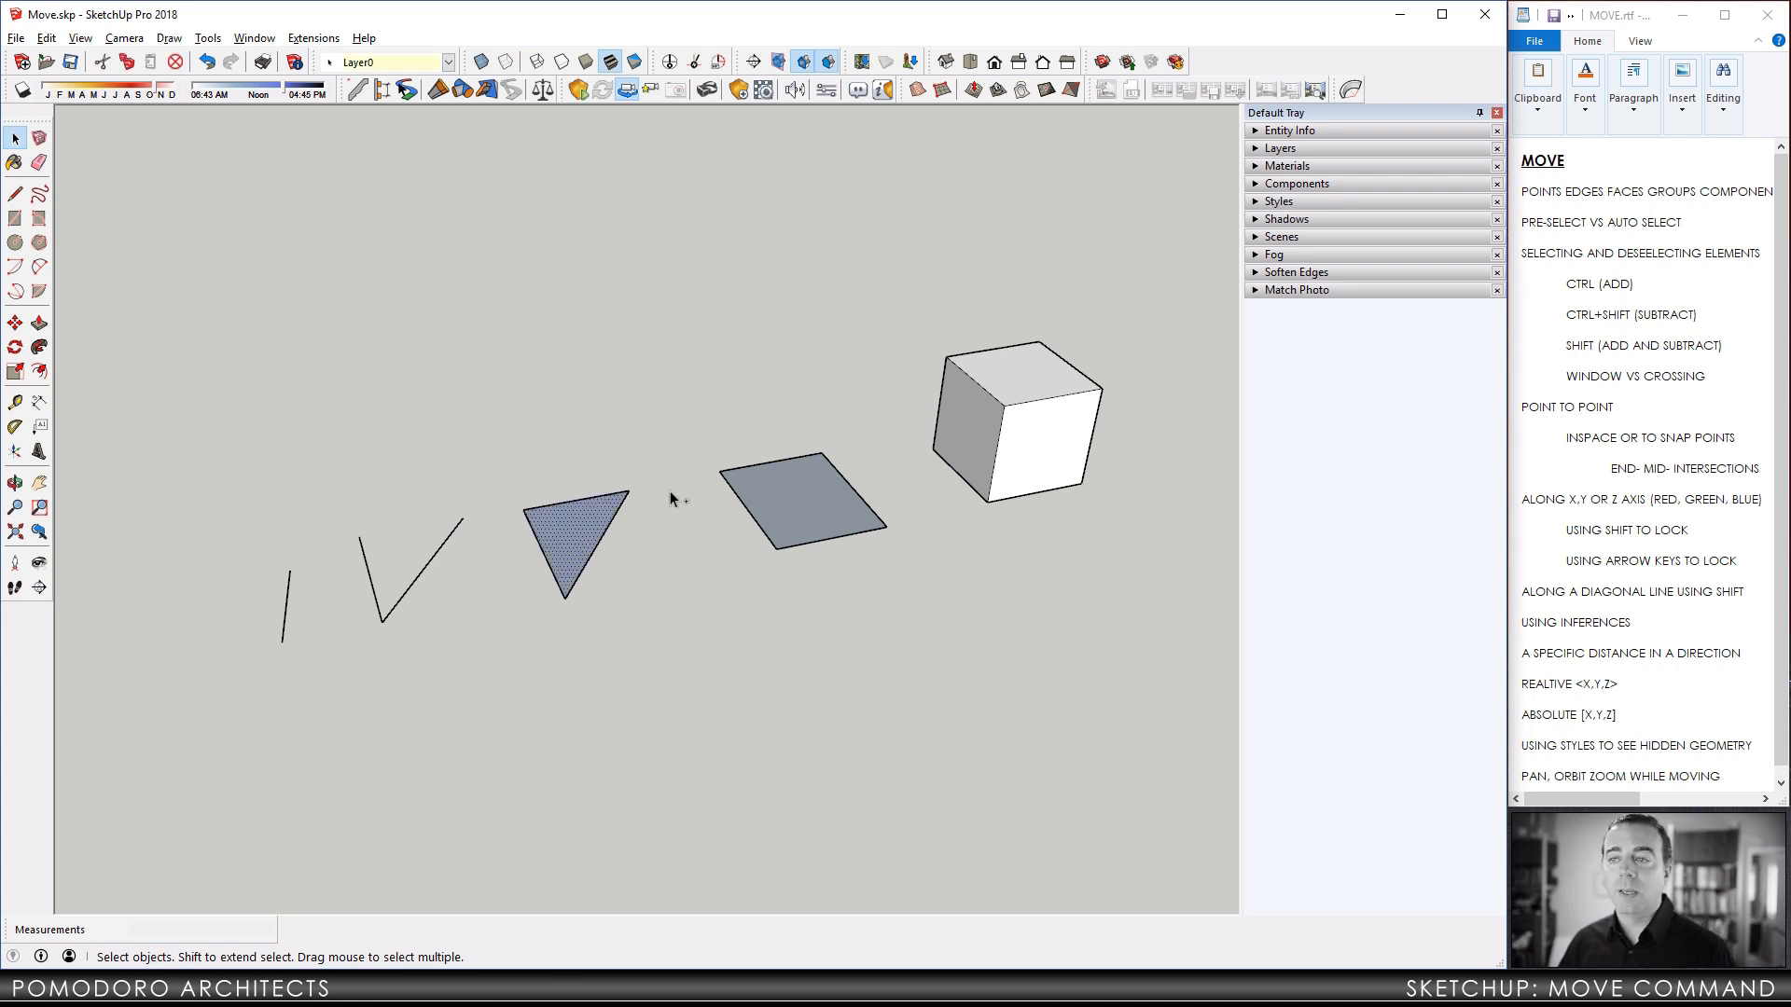
{"action": "left_click", "coordinate": [770, 473], "text": "ctrl"}
{"action": "left_click", "coordinate": [963, 449], "text": "ctrl"}
{"action": "left_click", "coordinate": [1026, 422], "text": "ctrl"}
{"action": "left_click", "coordinate": [1035, 375], "text": "ctrl"}
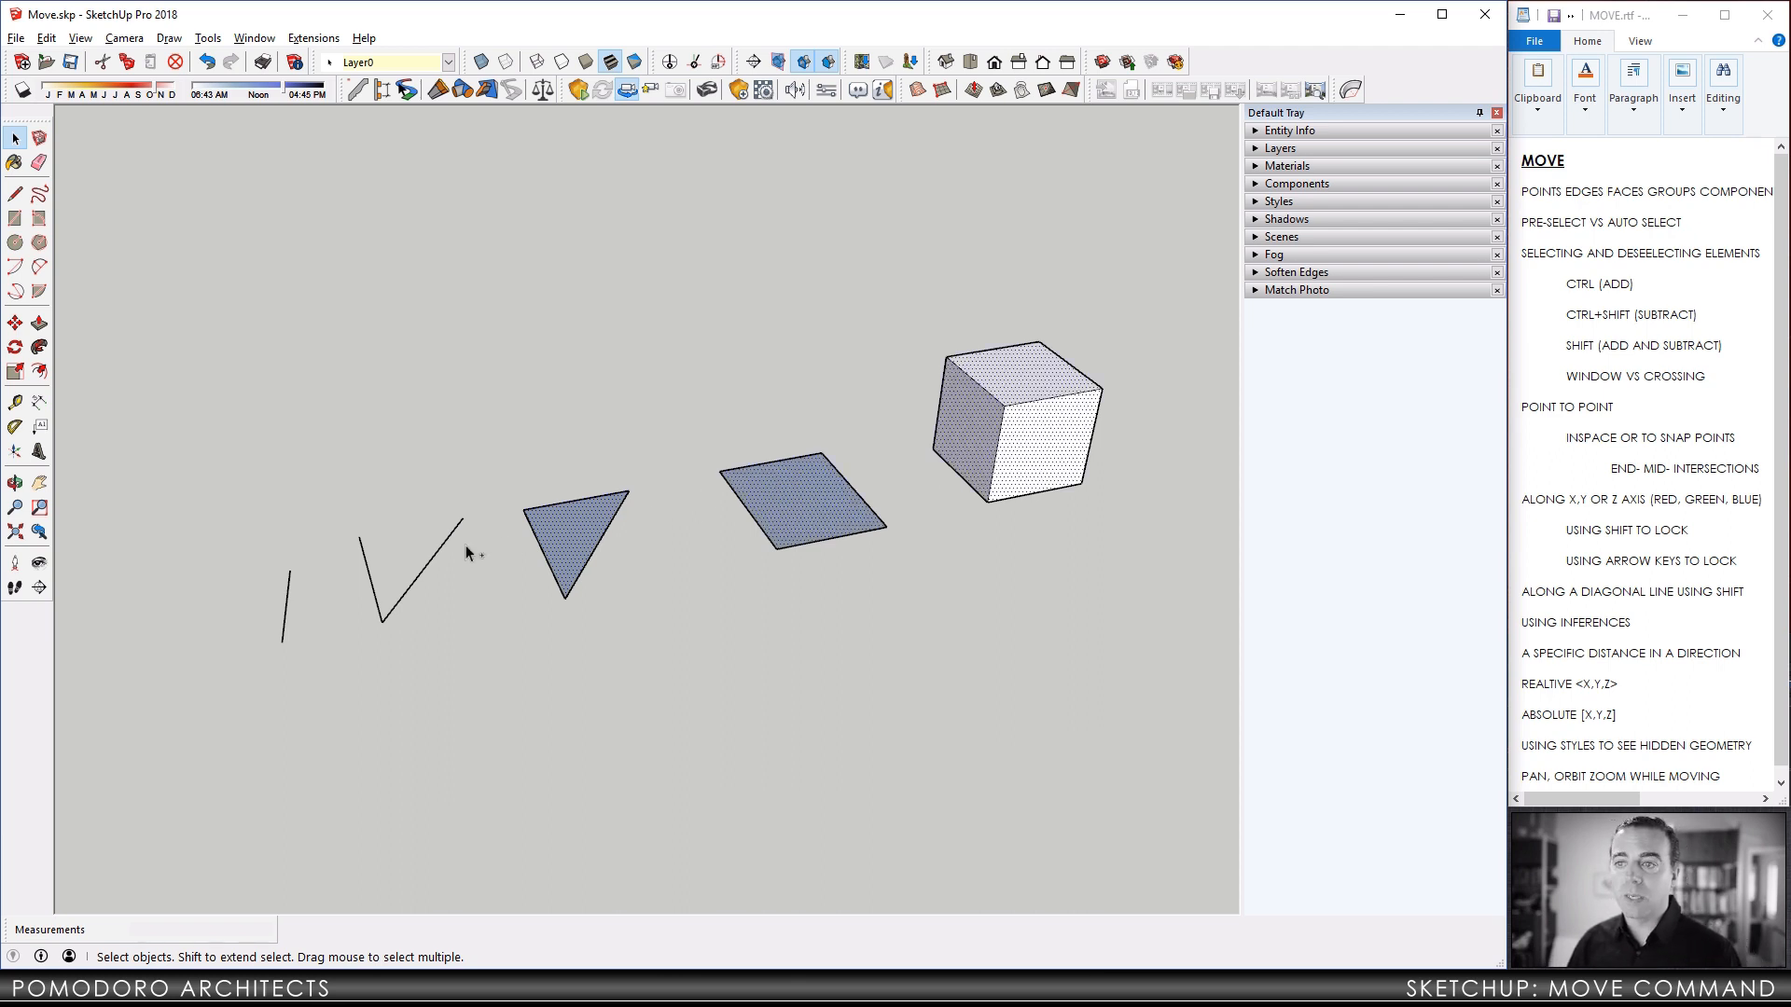
{"action": "left_click", "coordinate": [439, 558], "text": "ctrl"}
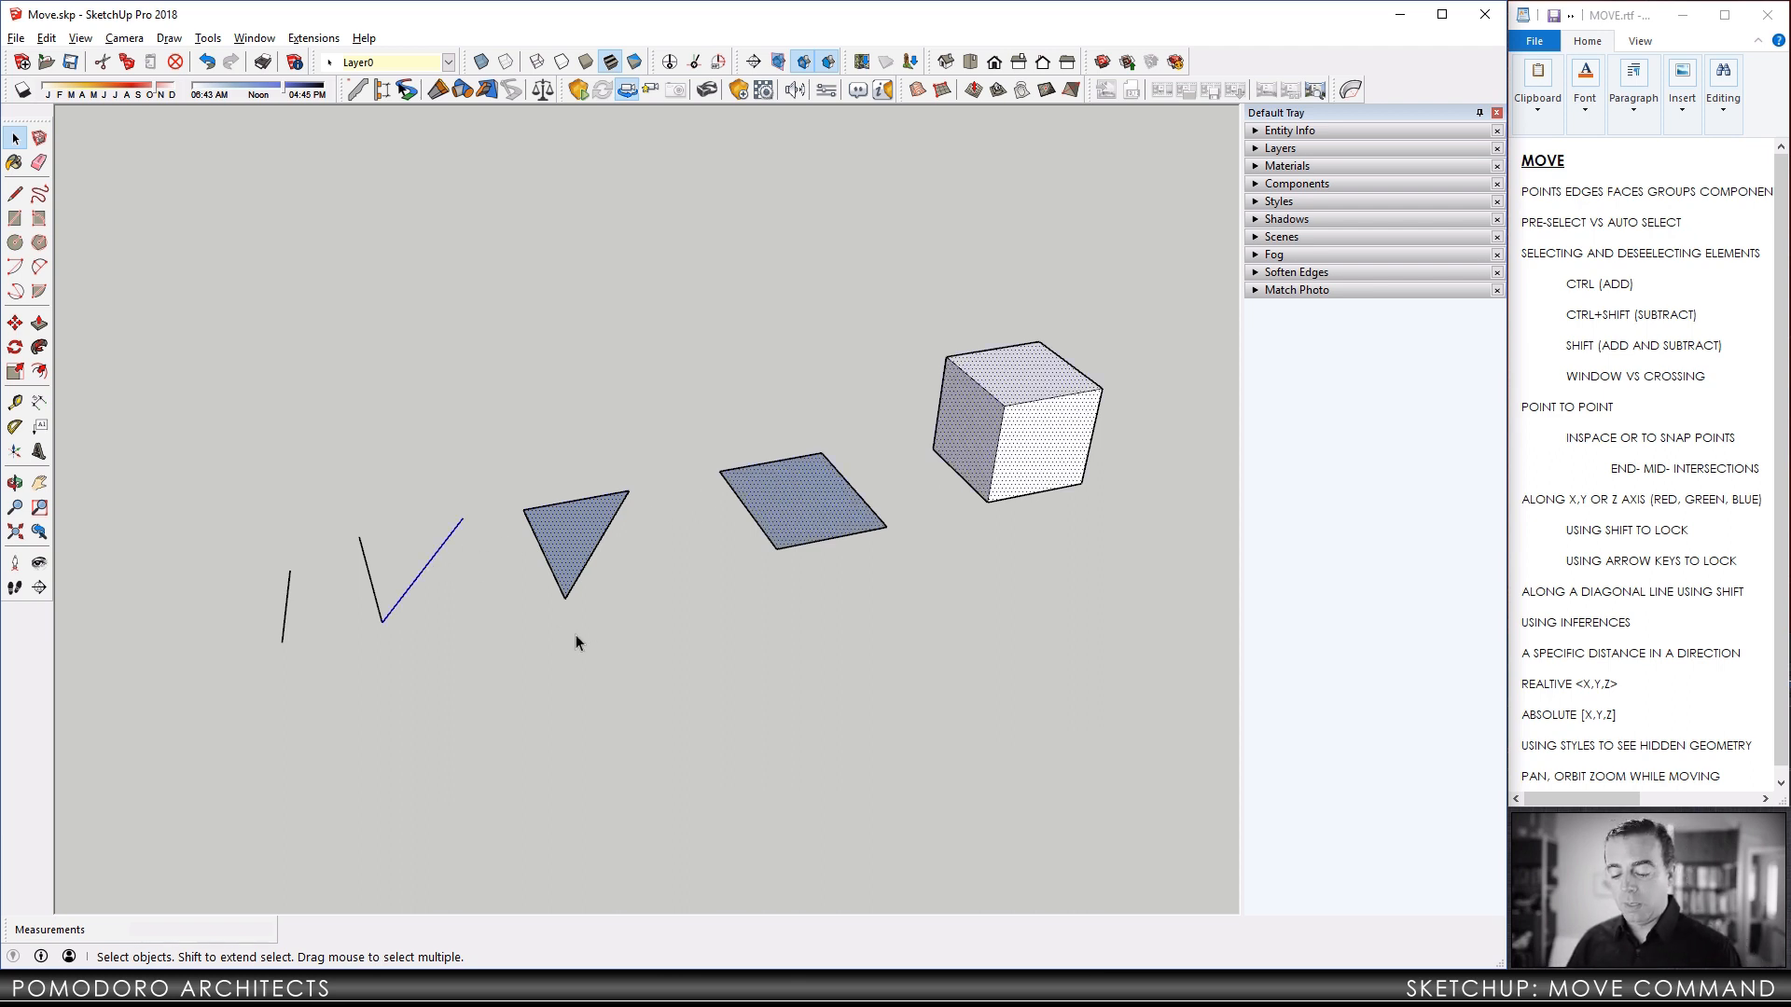
Try to move all the selected faces and the selected edge together.
{"action": "key", "text": "m"}
{"action": "left_click", "coordinate": [575, 554]}
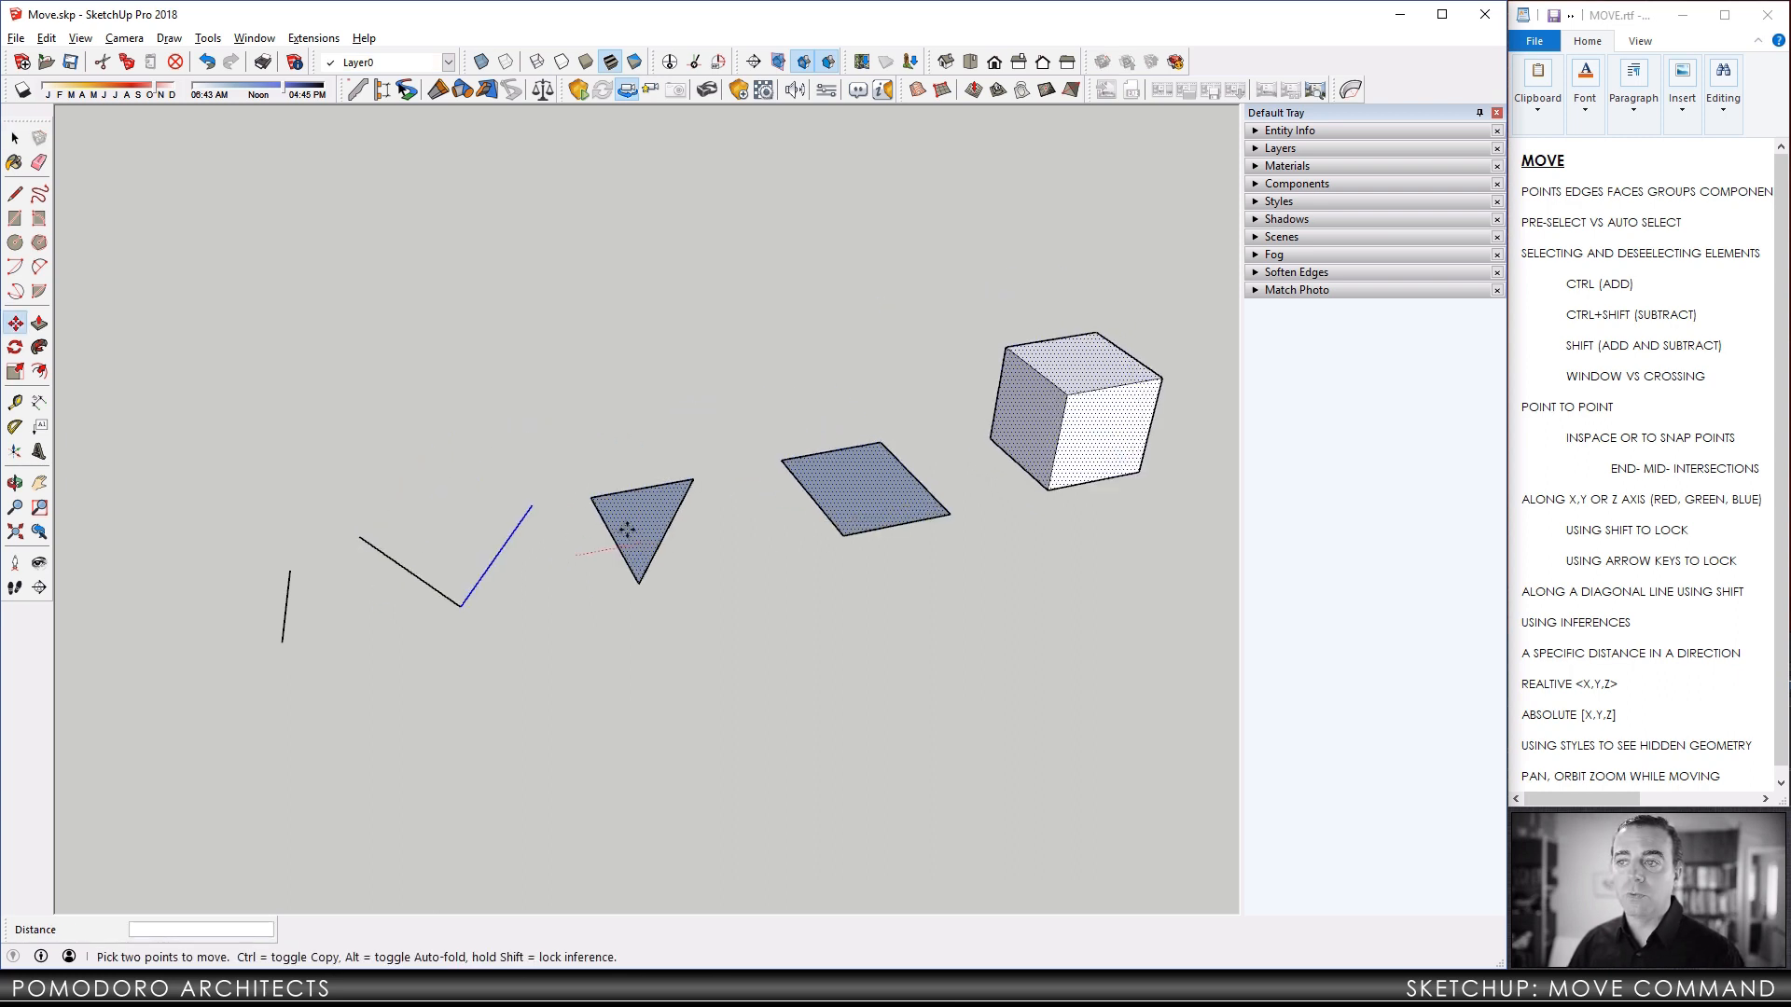
{"action": "key", "text": "Escape"}
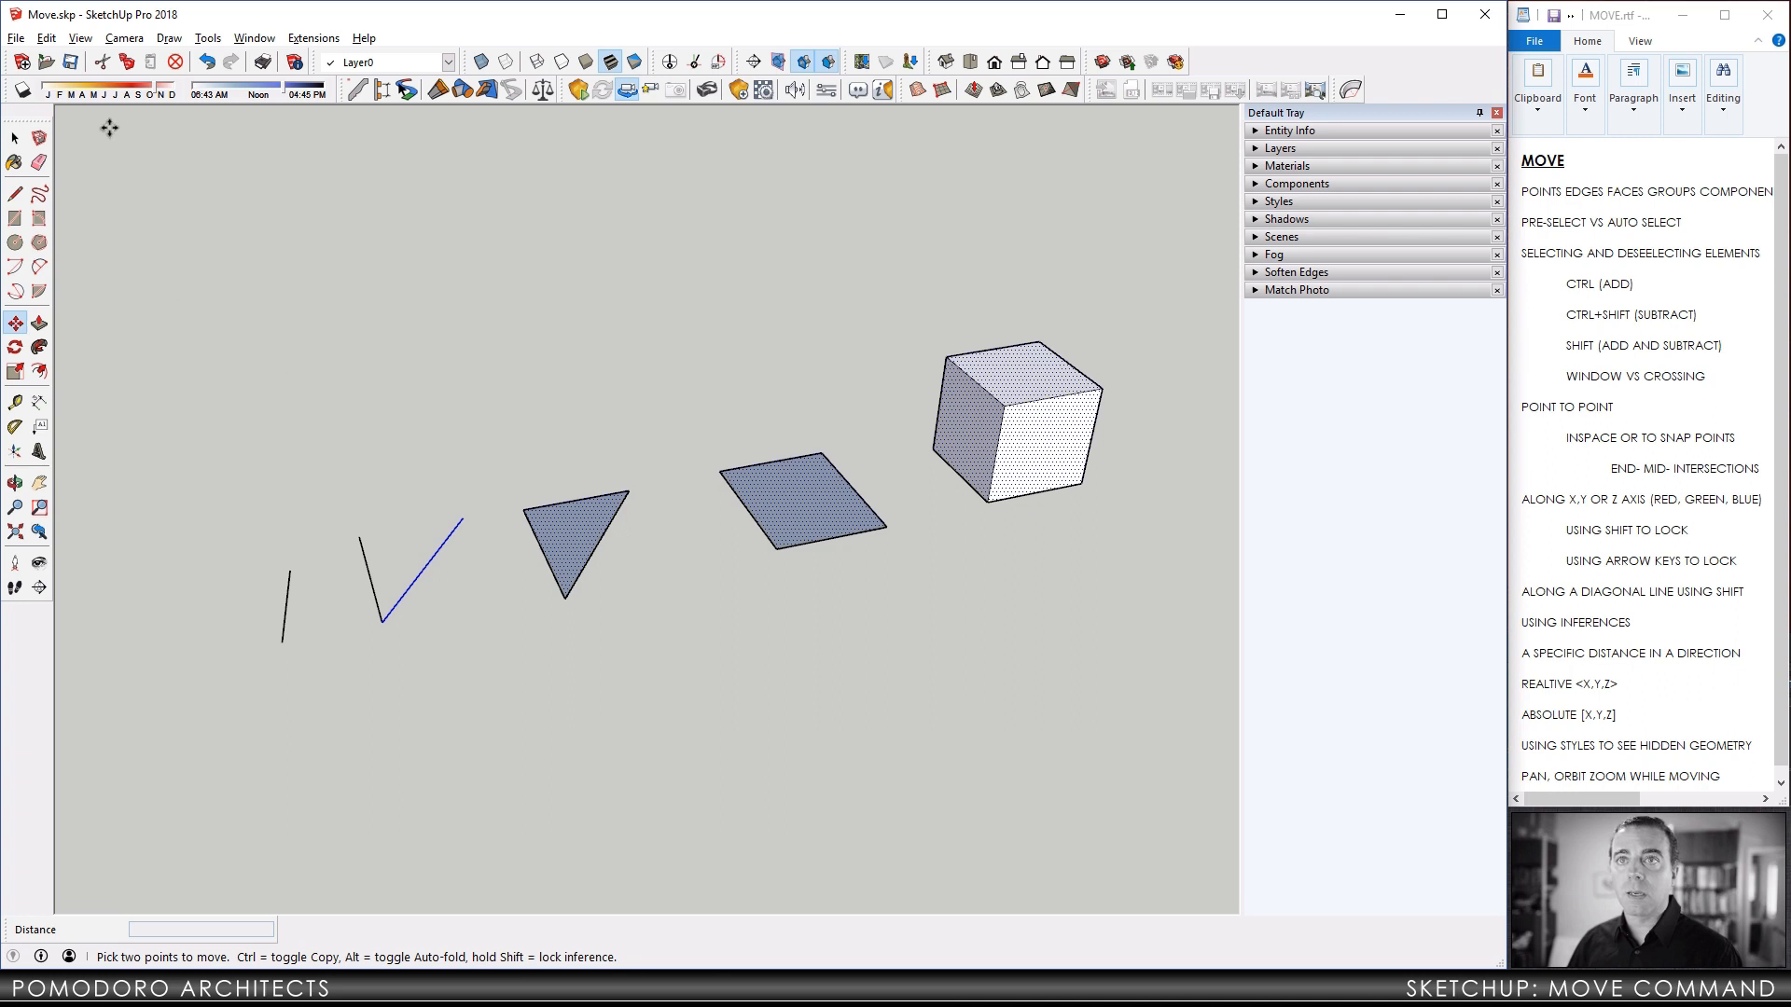
Subtract the triangle, the V shape's right edge and the square from the selection.
{"action": "left_click", "coordinate": [14, 138]}
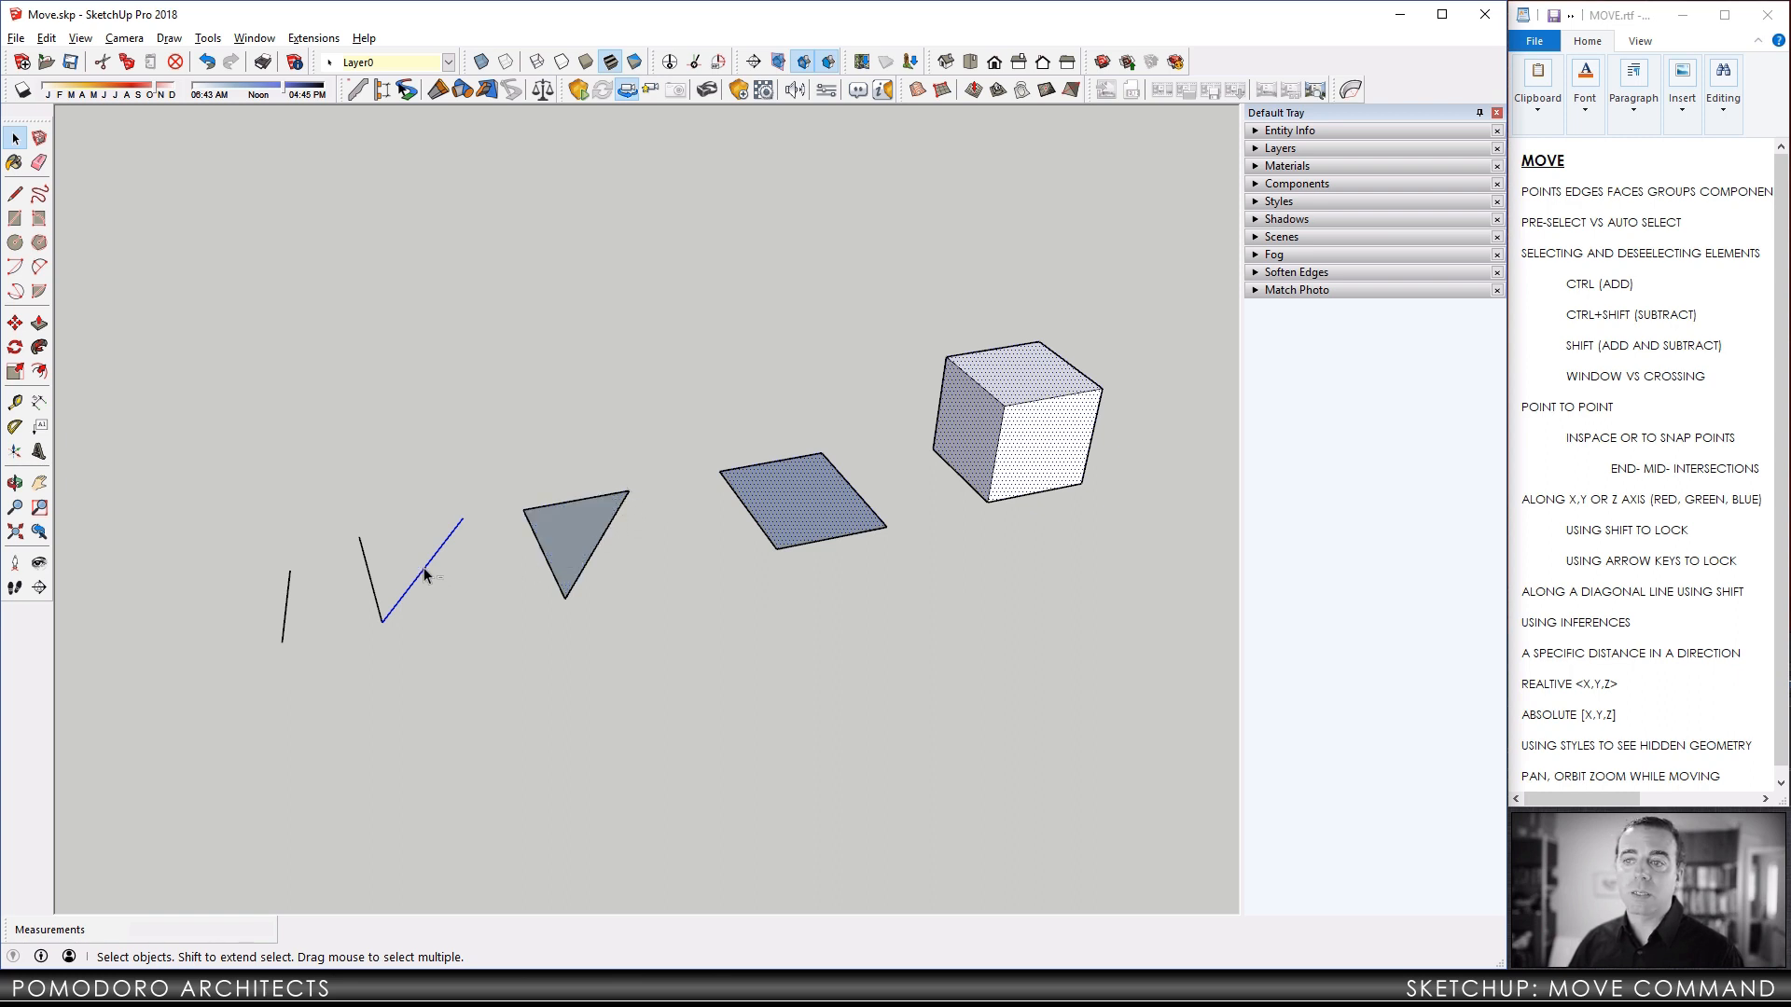
{"action": "left_click", "coordinate": [468, 563]}
{"action": "key", "text": "m"}
{"action": "left_click", "coordinate": [810, 499]}
{"action": "key", "text": "Escape"}
{"action": "key", "text": "space"}
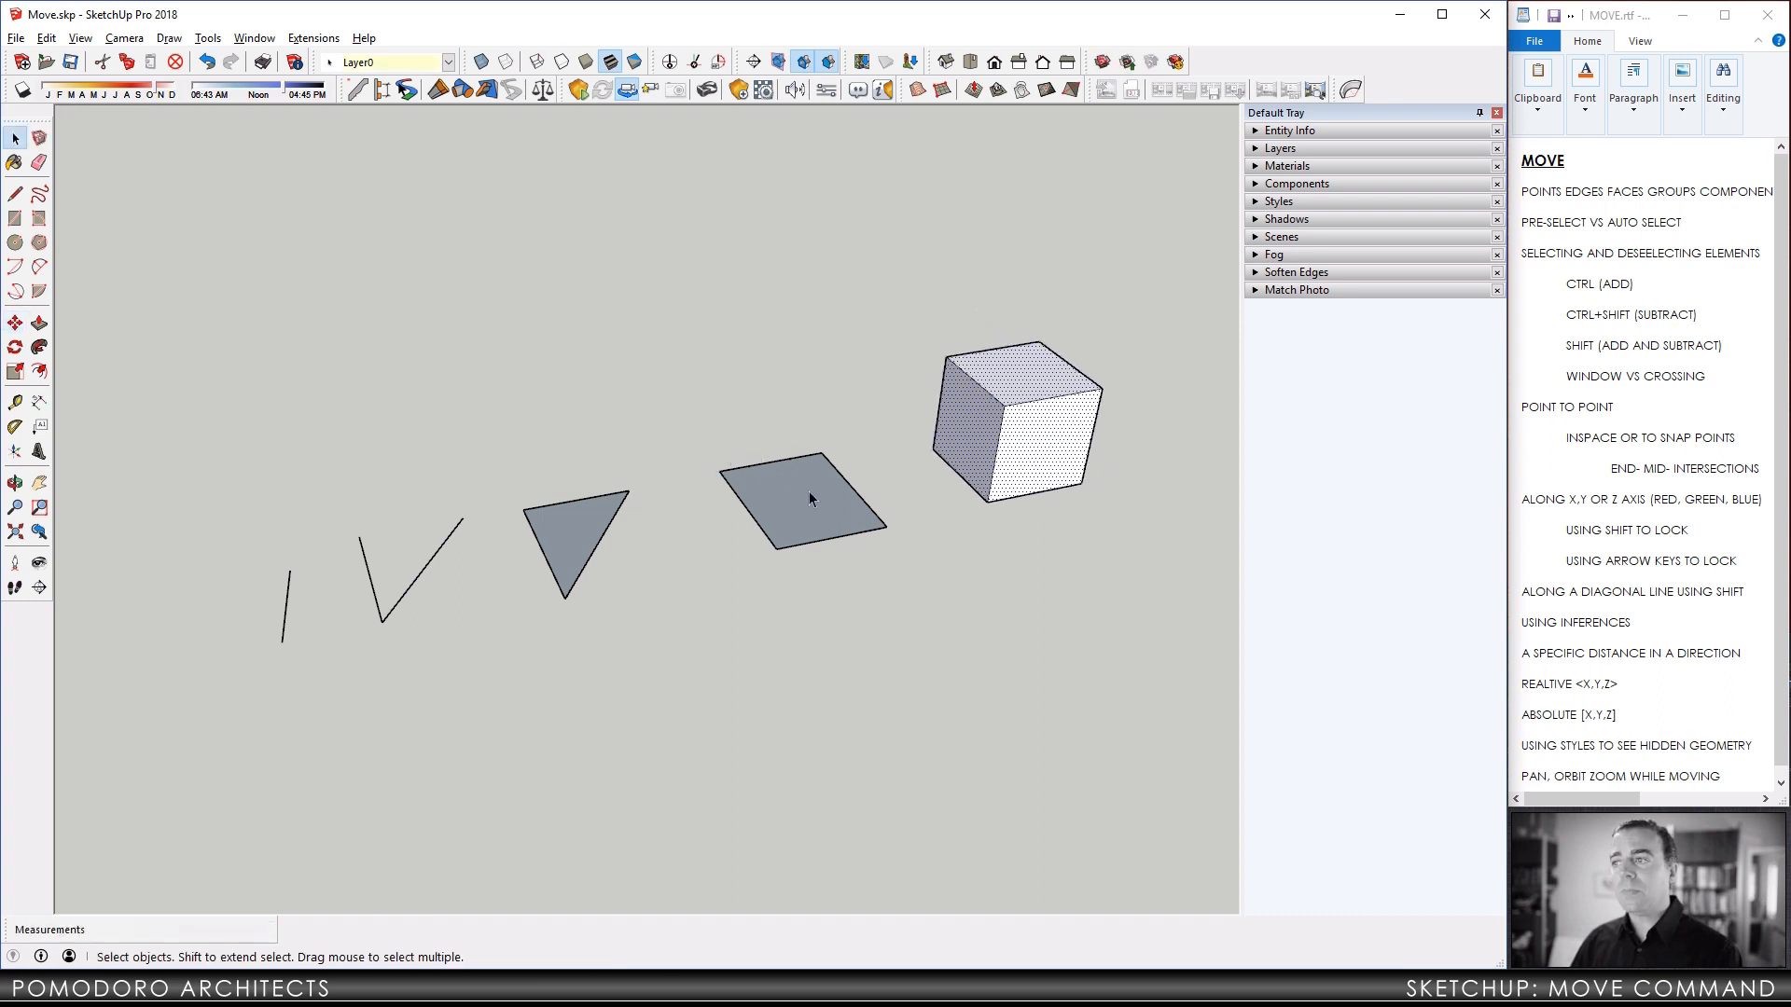
Start a new selection with the square, the triangle and the cube's top and shaded side faces, and toggle the square off.
{"action": "left_click", "coordinate": [1157, 407]}
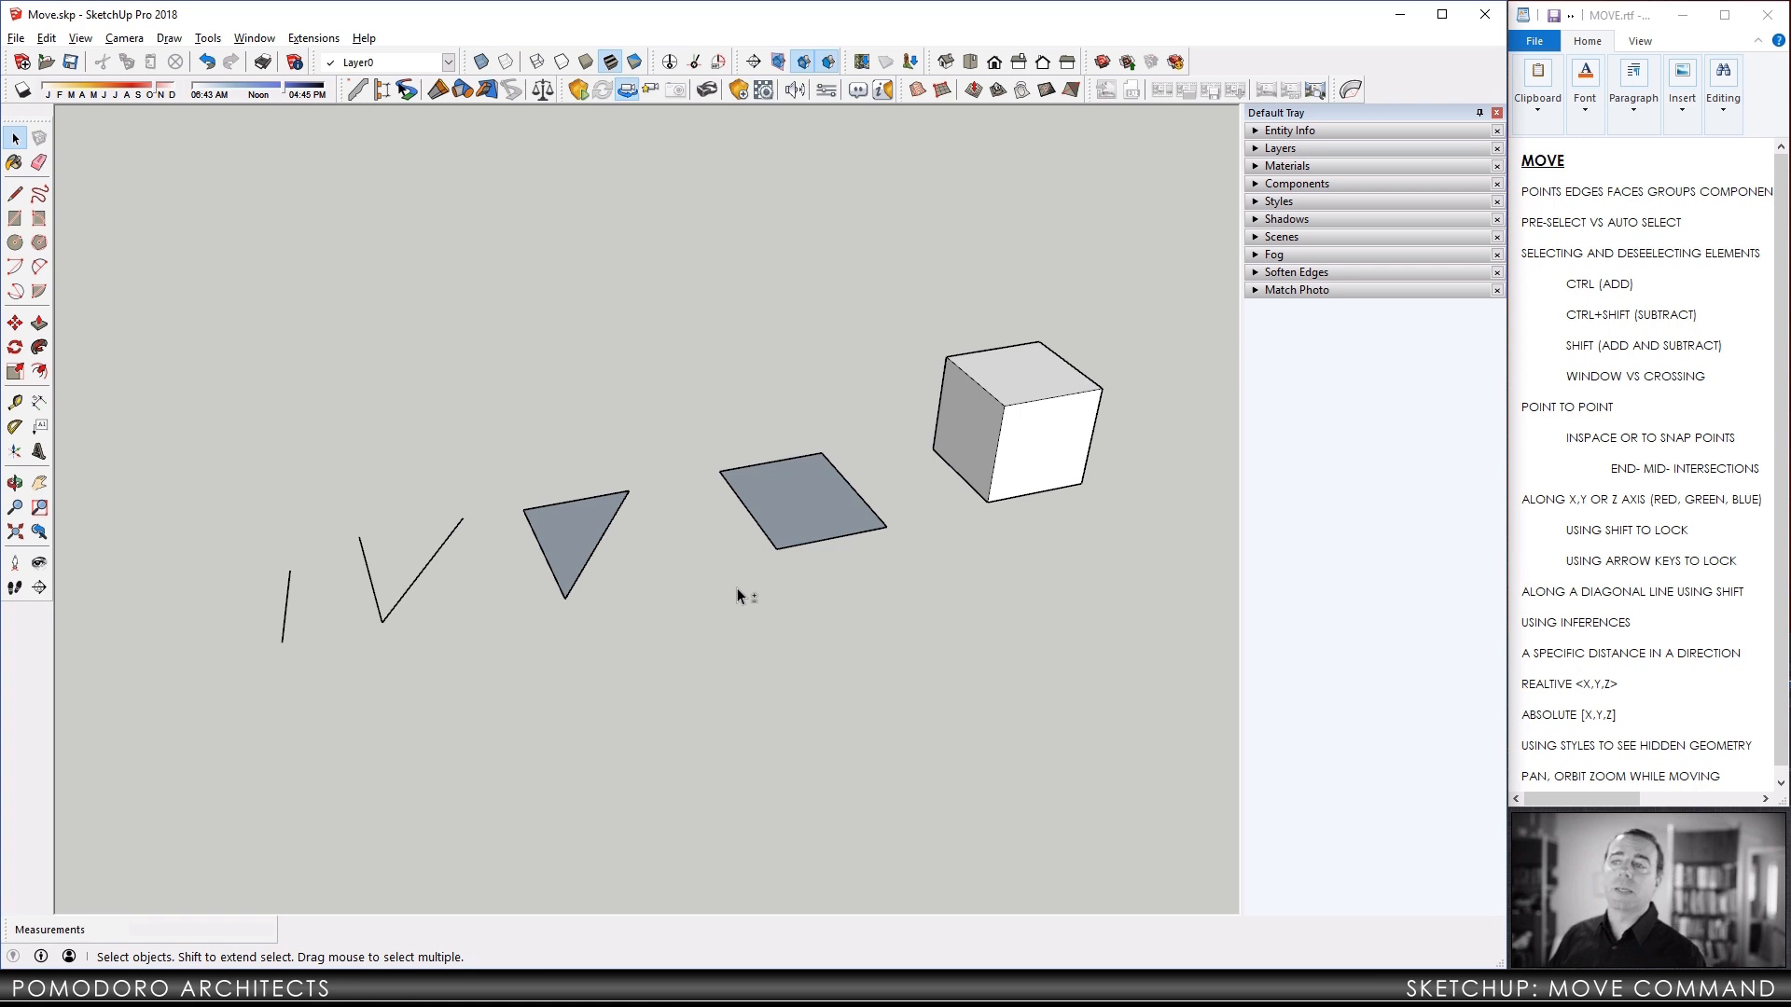
{"action": "left_click", "coordinate": [819, 519], "text": "ctrl"}
{"action": "left_click", "coordinate": [571, 559], "text": "ctrl"}
{"action": "left_click", "coordinate": [976, 446], "text": "ctrl"}
{"action": "left_click", "coordinate": [1010, 395], "text": "ctrl"}
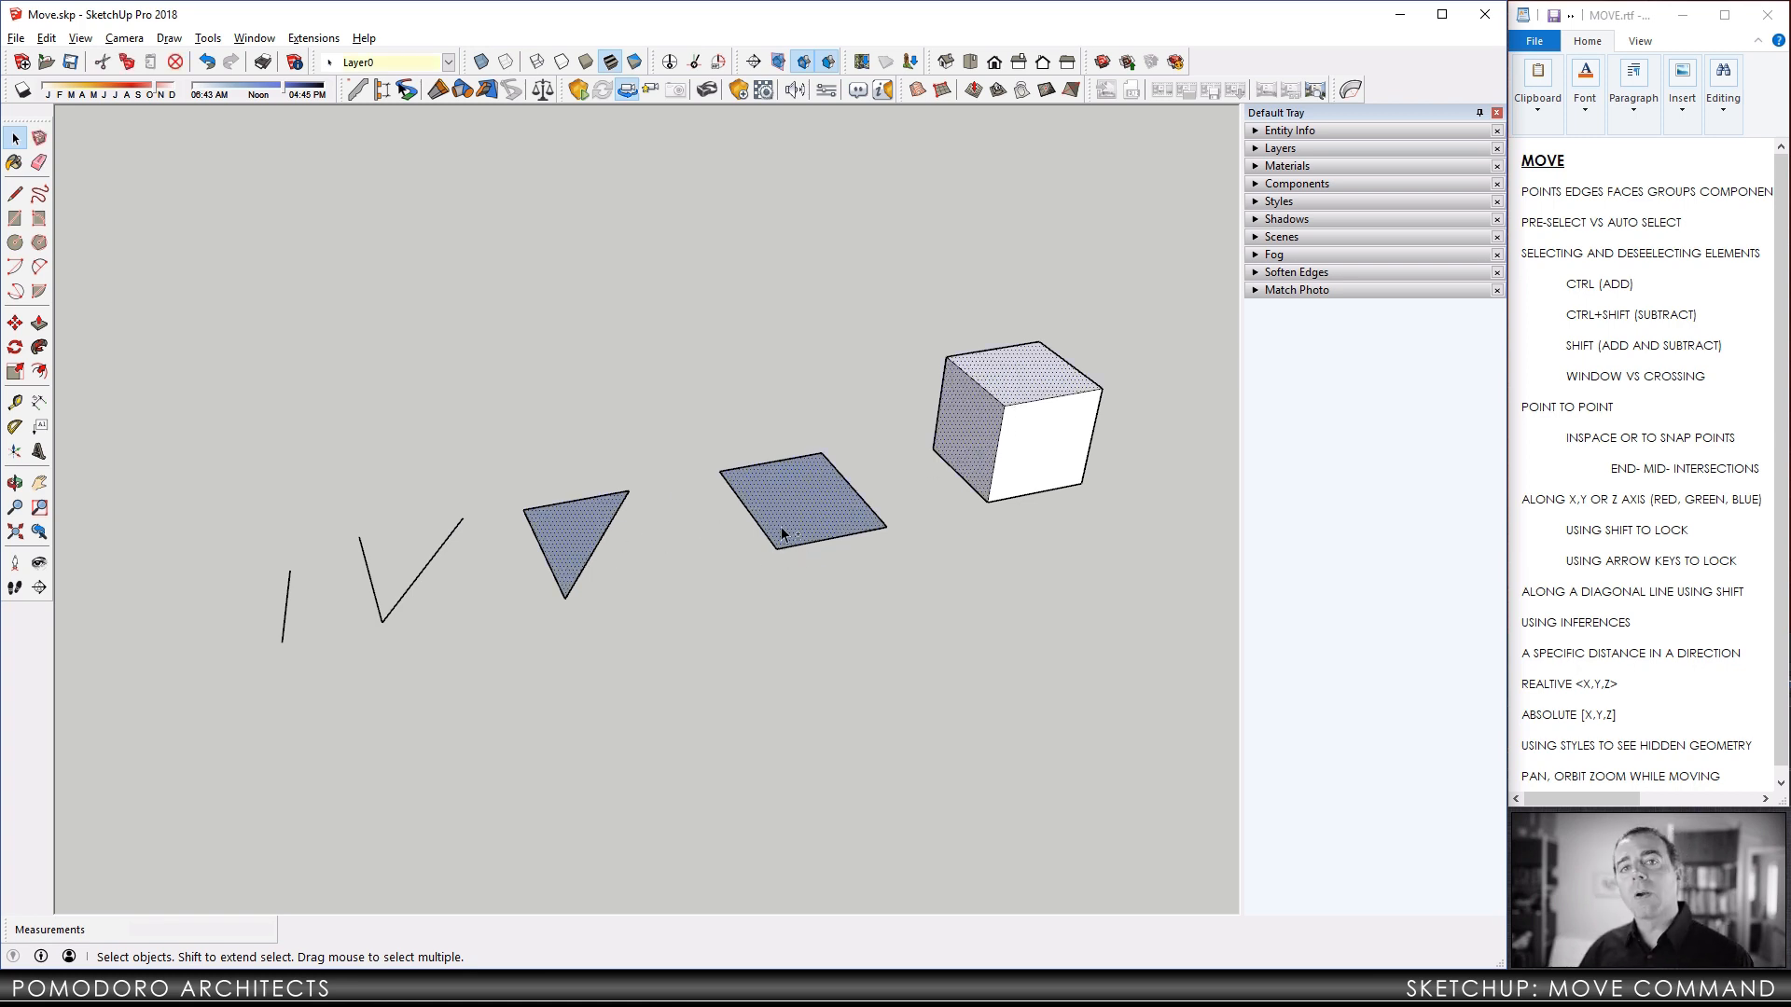
{"action": "left_click", "coordinate": [789, 504], "text": "shift"}
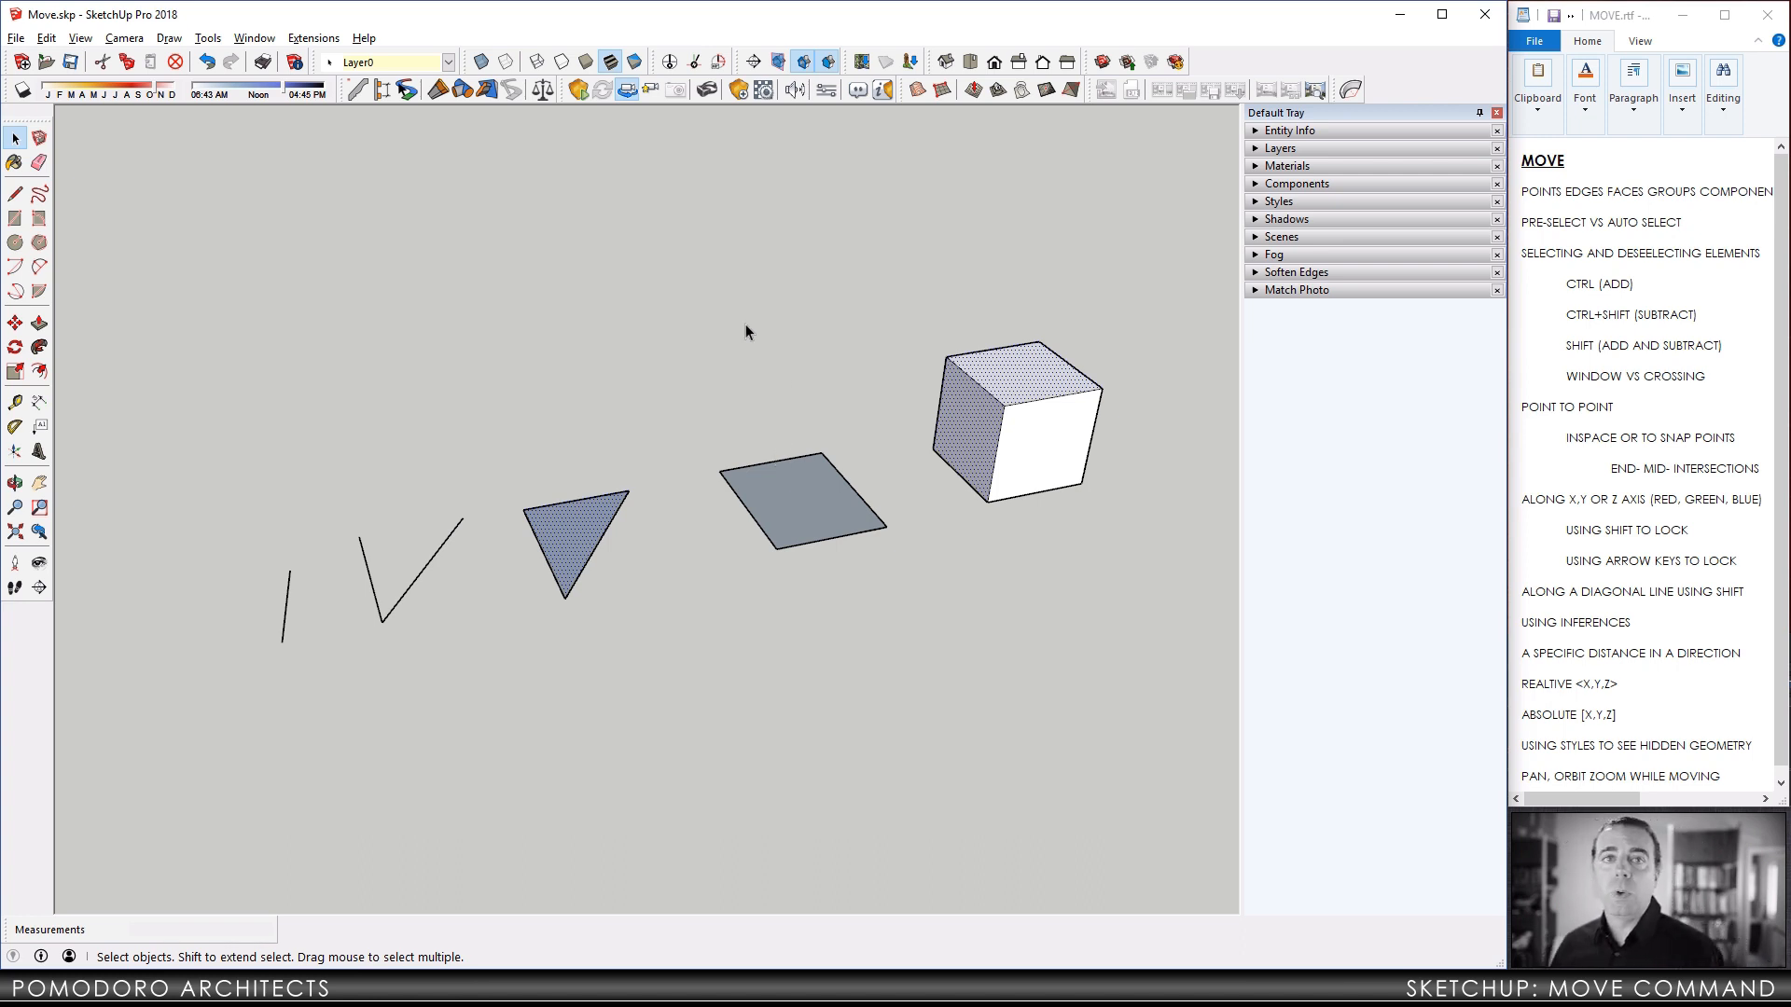
Select the whole triangle and square with an enclosing left-to-right selection window.
{"action": "left_click_drag", "start_coordinate": [446, 194], "coordinate": [916, 729]}
{"action": "left_click_drag", "start_coordinate": [432, 248], "coordinate": [929, 709]}
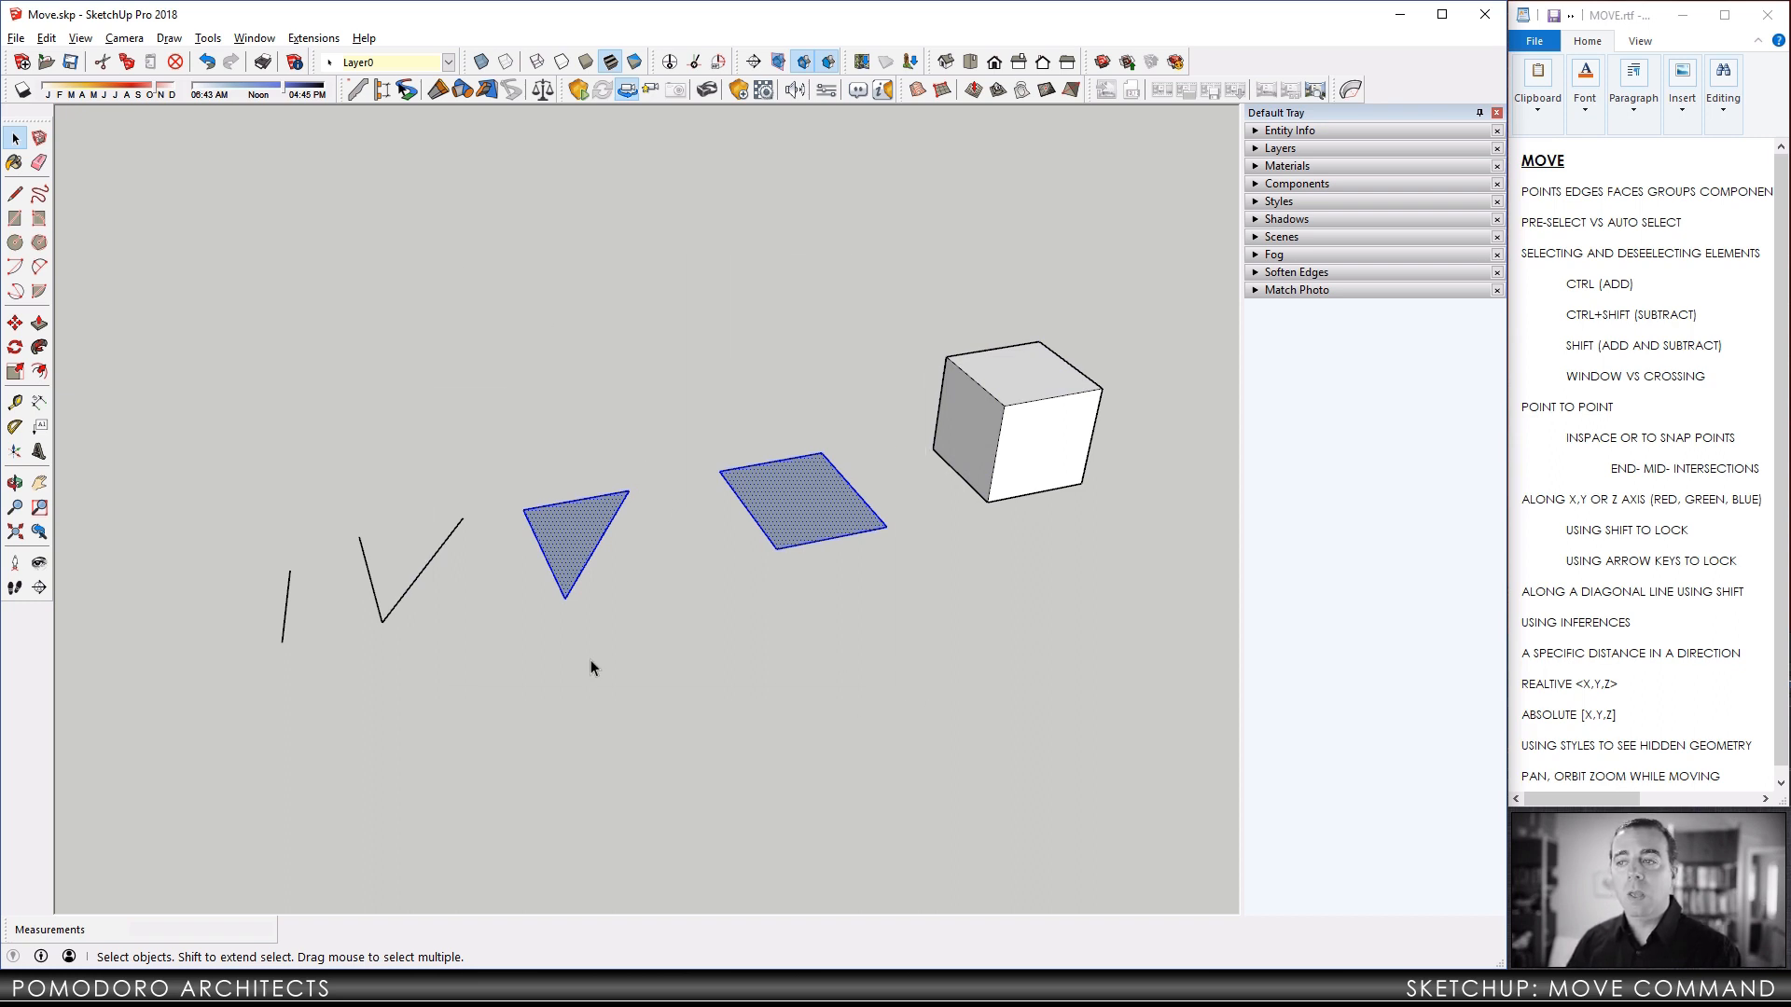
{"action": "left_click_drag", "start_coordinate": [457, 285], "coordinate": [900, 645]}
{"action": "left_click_drag", "start_coordinate": [384, 314], "coordinate": [890, 675]}
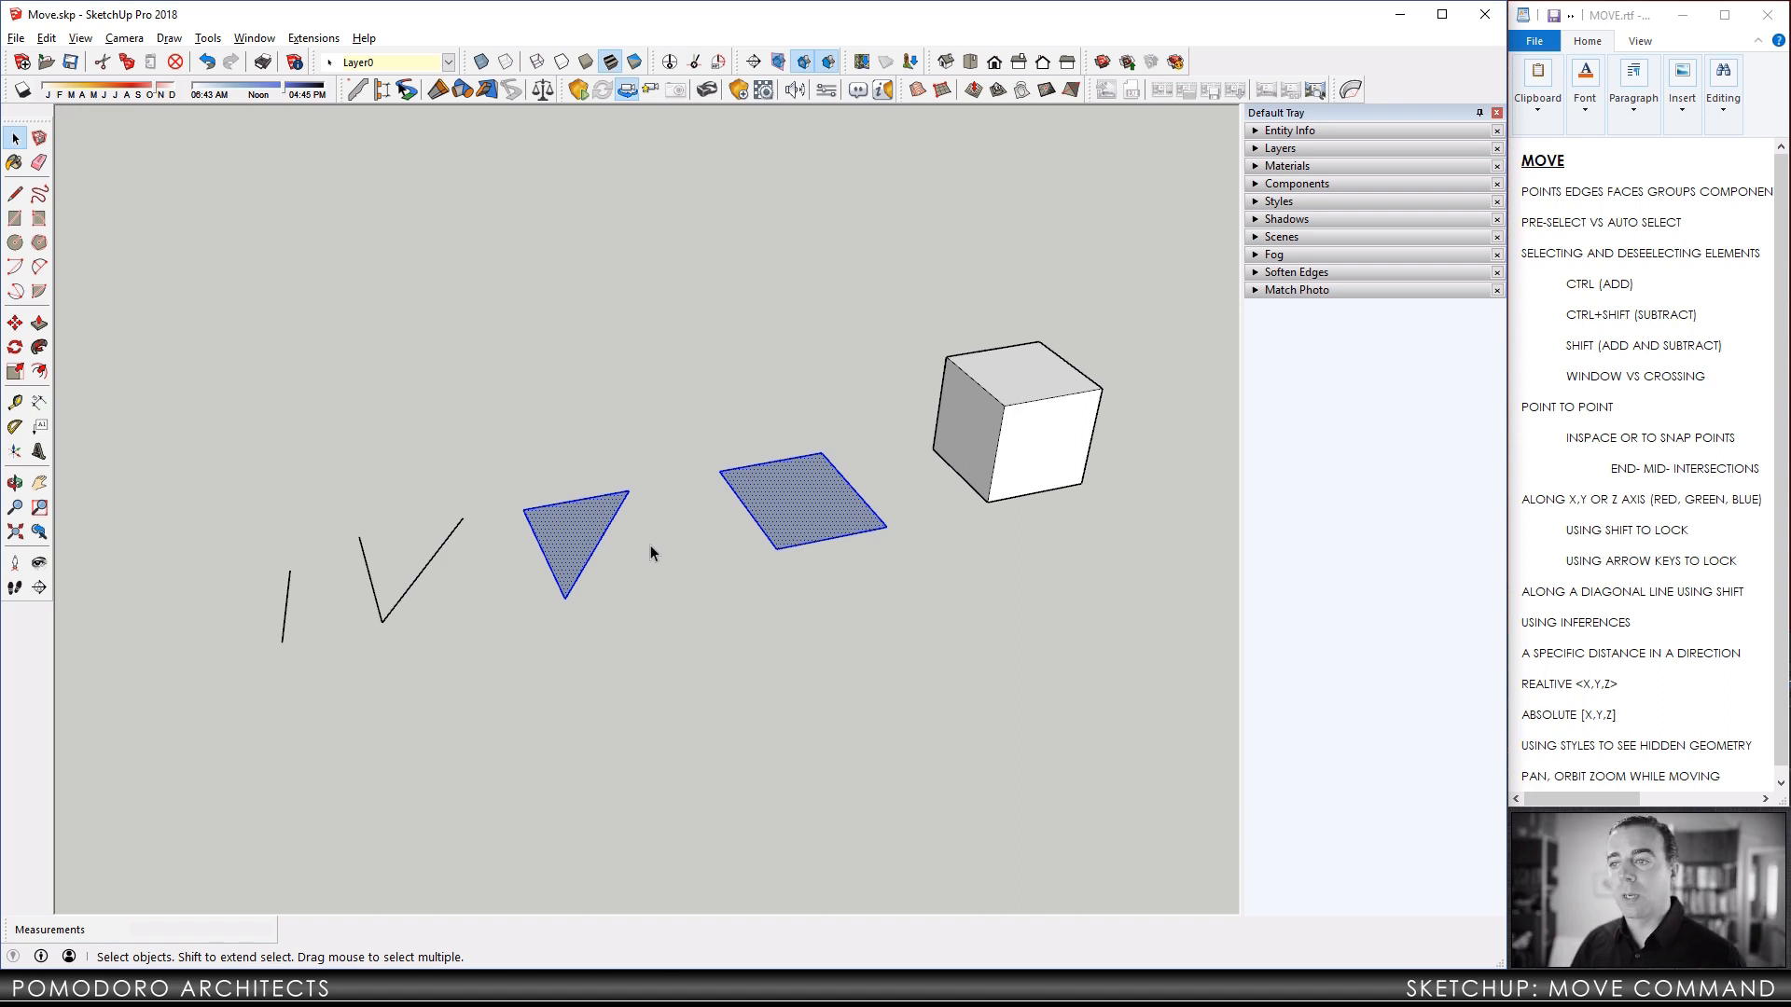
Add the V, single line and cube to the selection with crossing windows, and subtract the triangle and parts of the square and cube.
{"action": "left_click_drag", "start_coordinate": [314, 511], "coordinate": [227, 697]}
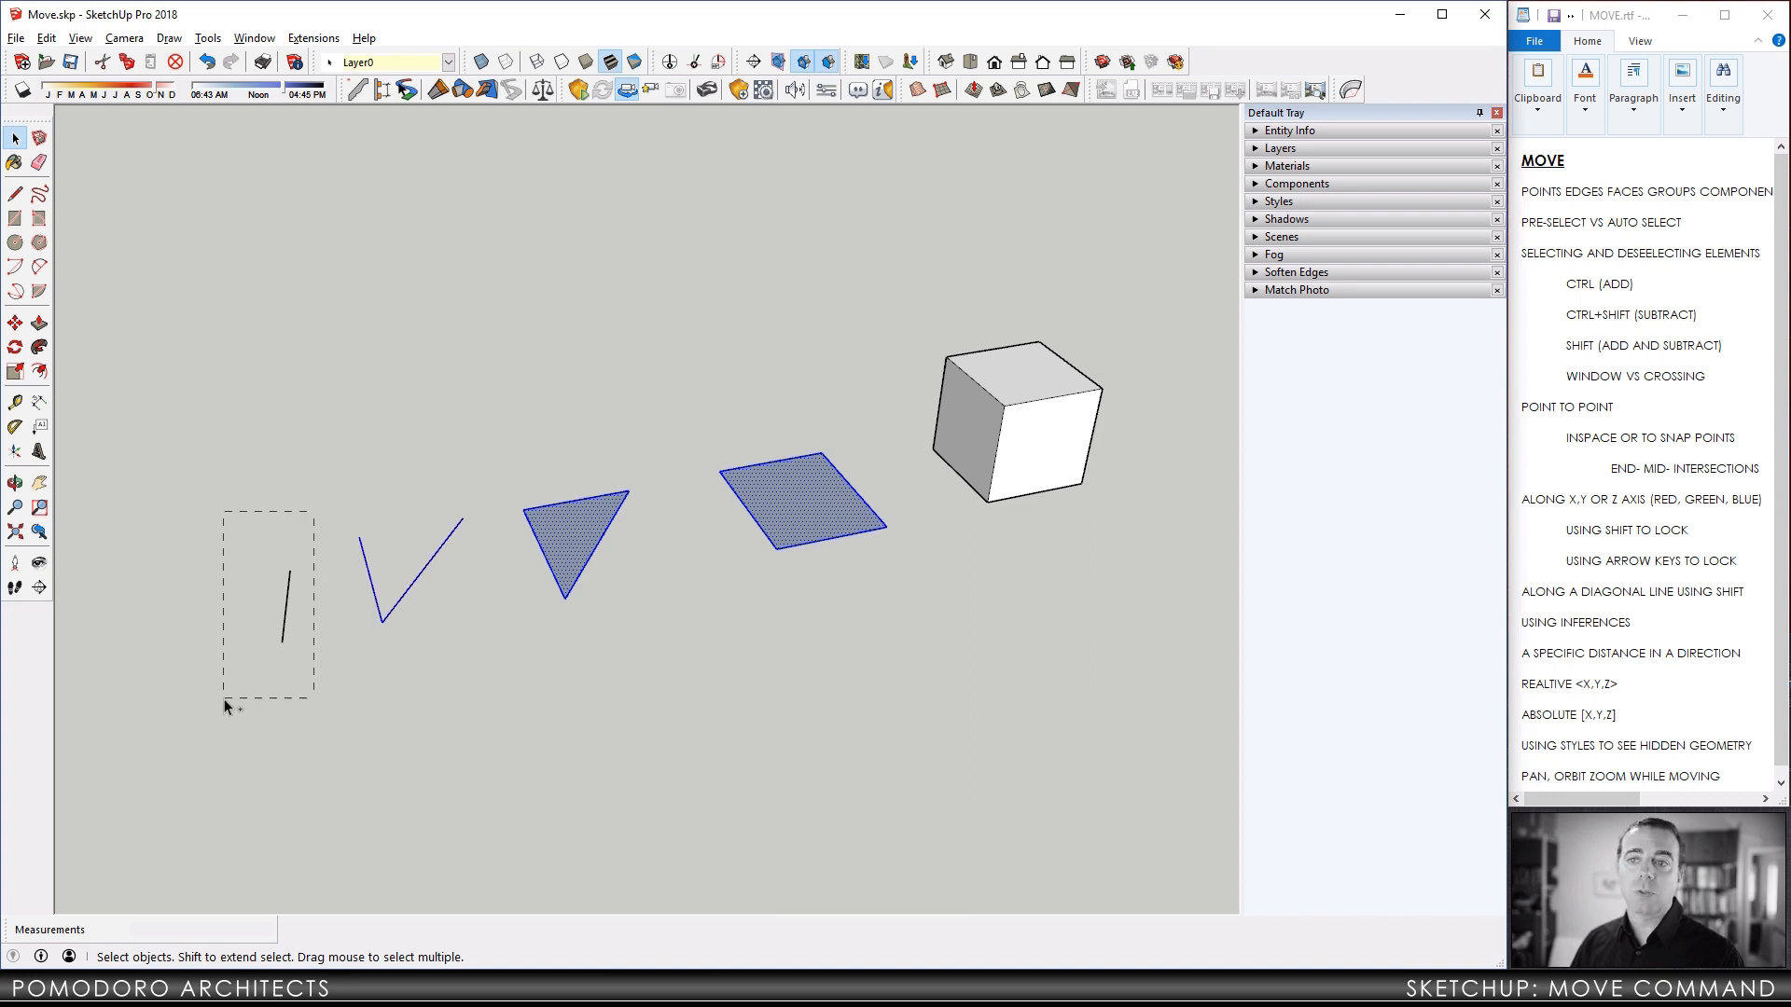
{"action": "left_click_drag", "start_coordinate": [994, 301], "coordinate": [873, 564], "text": "ctrl"}
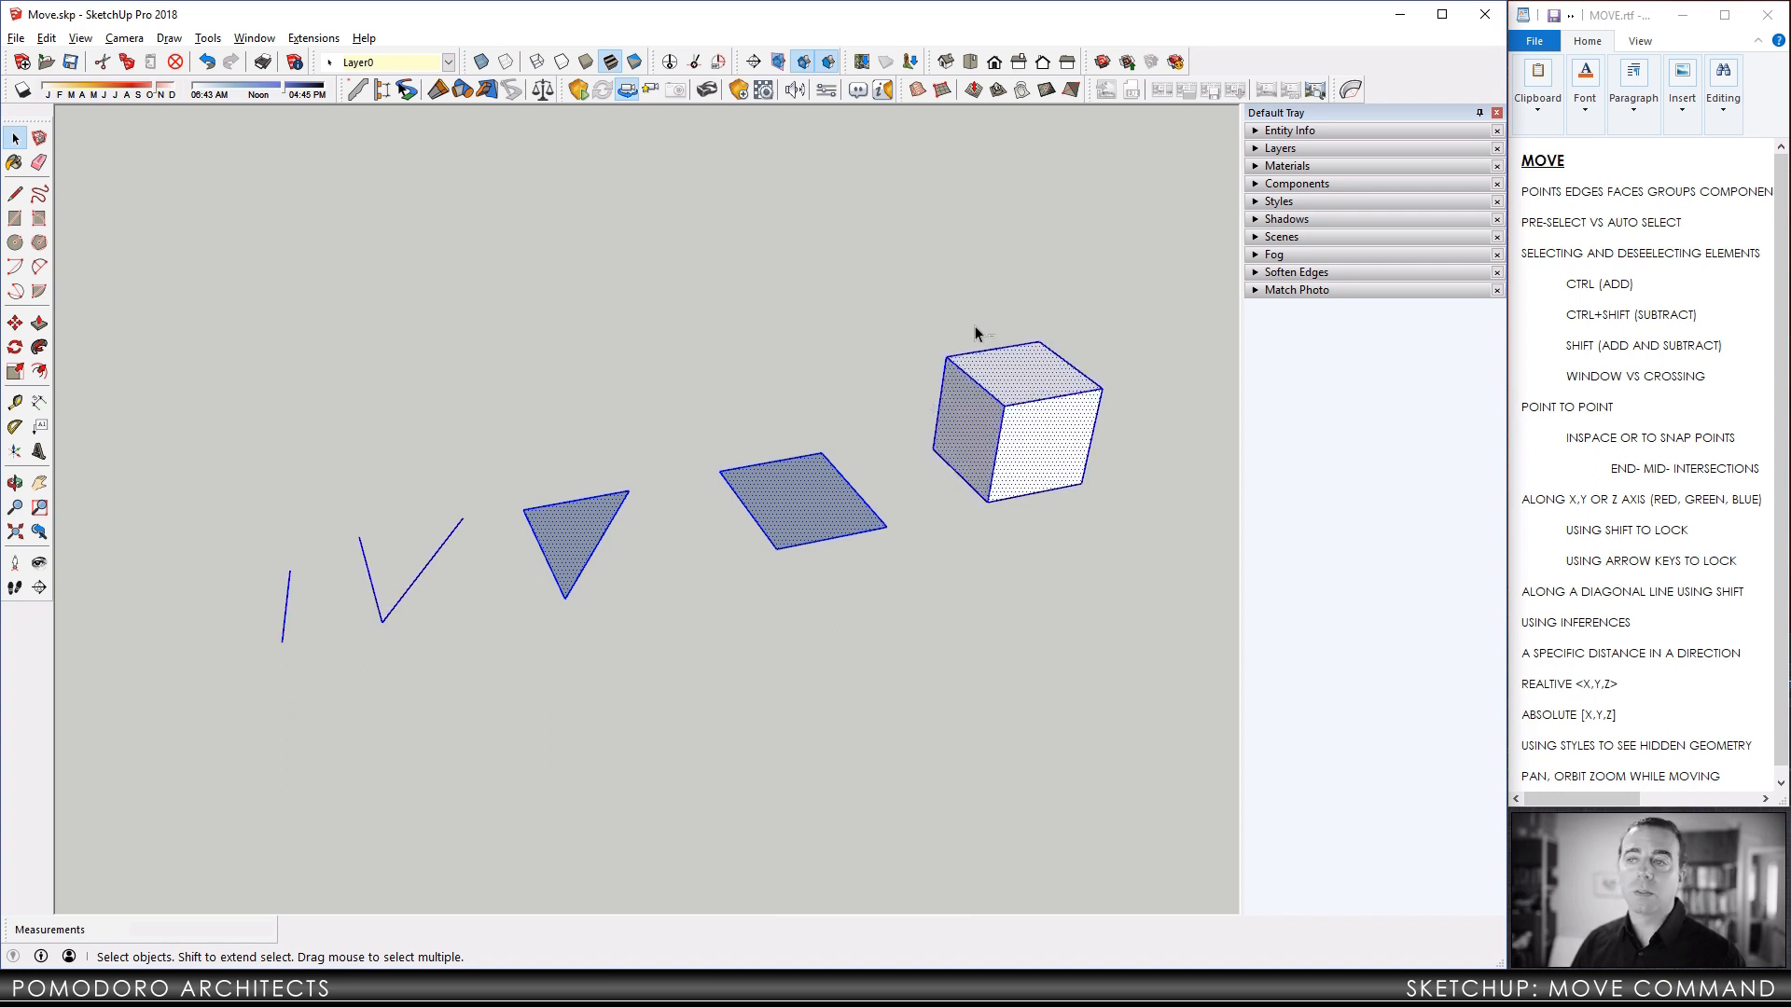
{"action": "left_click_drag", "start_coordinate": [975, 327], "coordinate": [636, 506], "text": "ctrl+shift"}
{"action": "left_click_drag", "start_coordinate": [489, 467], "coordinate": [654, 635], "text": "ctrl+shift"}
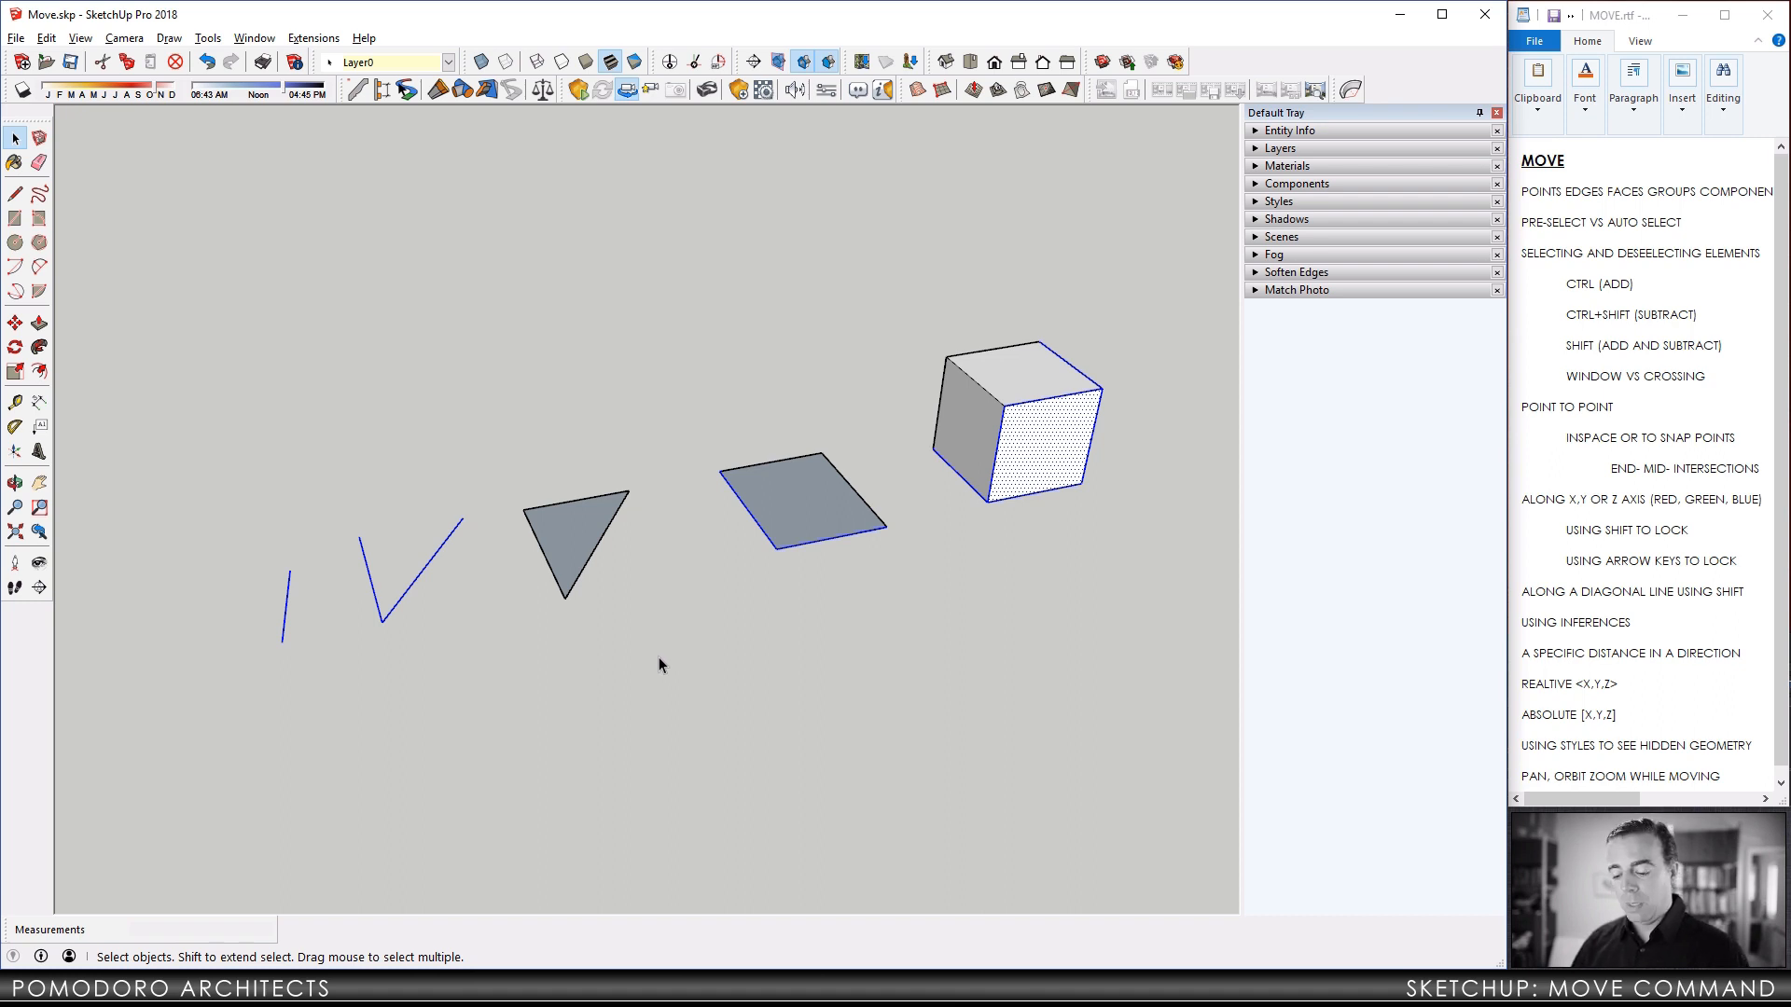
Try to move the partly selected geometry, and clear the selection.
{"action": "key", "text": "m"}
{"action": "left_click", "coordinate": [583, 532]}
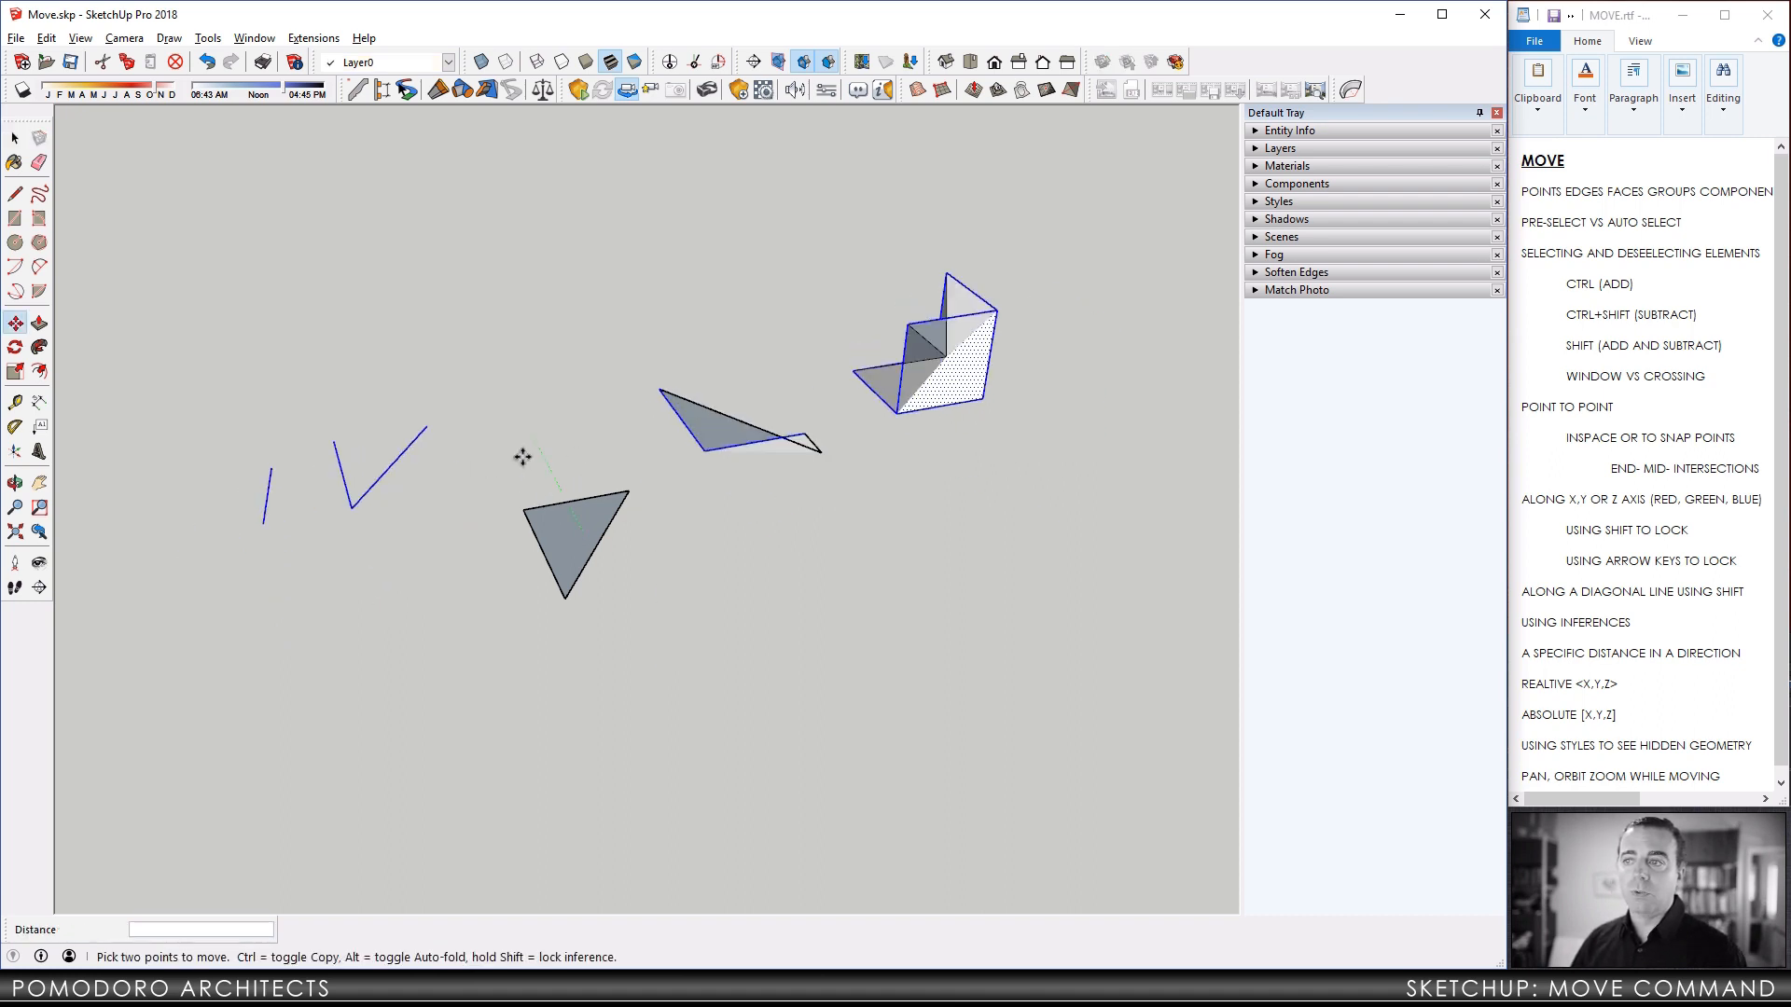
{"action": "key", "text": "space"}
{"action": "left_click", "coordinate": [685, 543]}
Select the triangular face together with its bounding edges and try to move it.
{"action": "middle_click_drag", "start_coordinate": [631, 528], "coordinate": [548, 556]}
{"action": "double_click", "coordinate": [588, 517]}
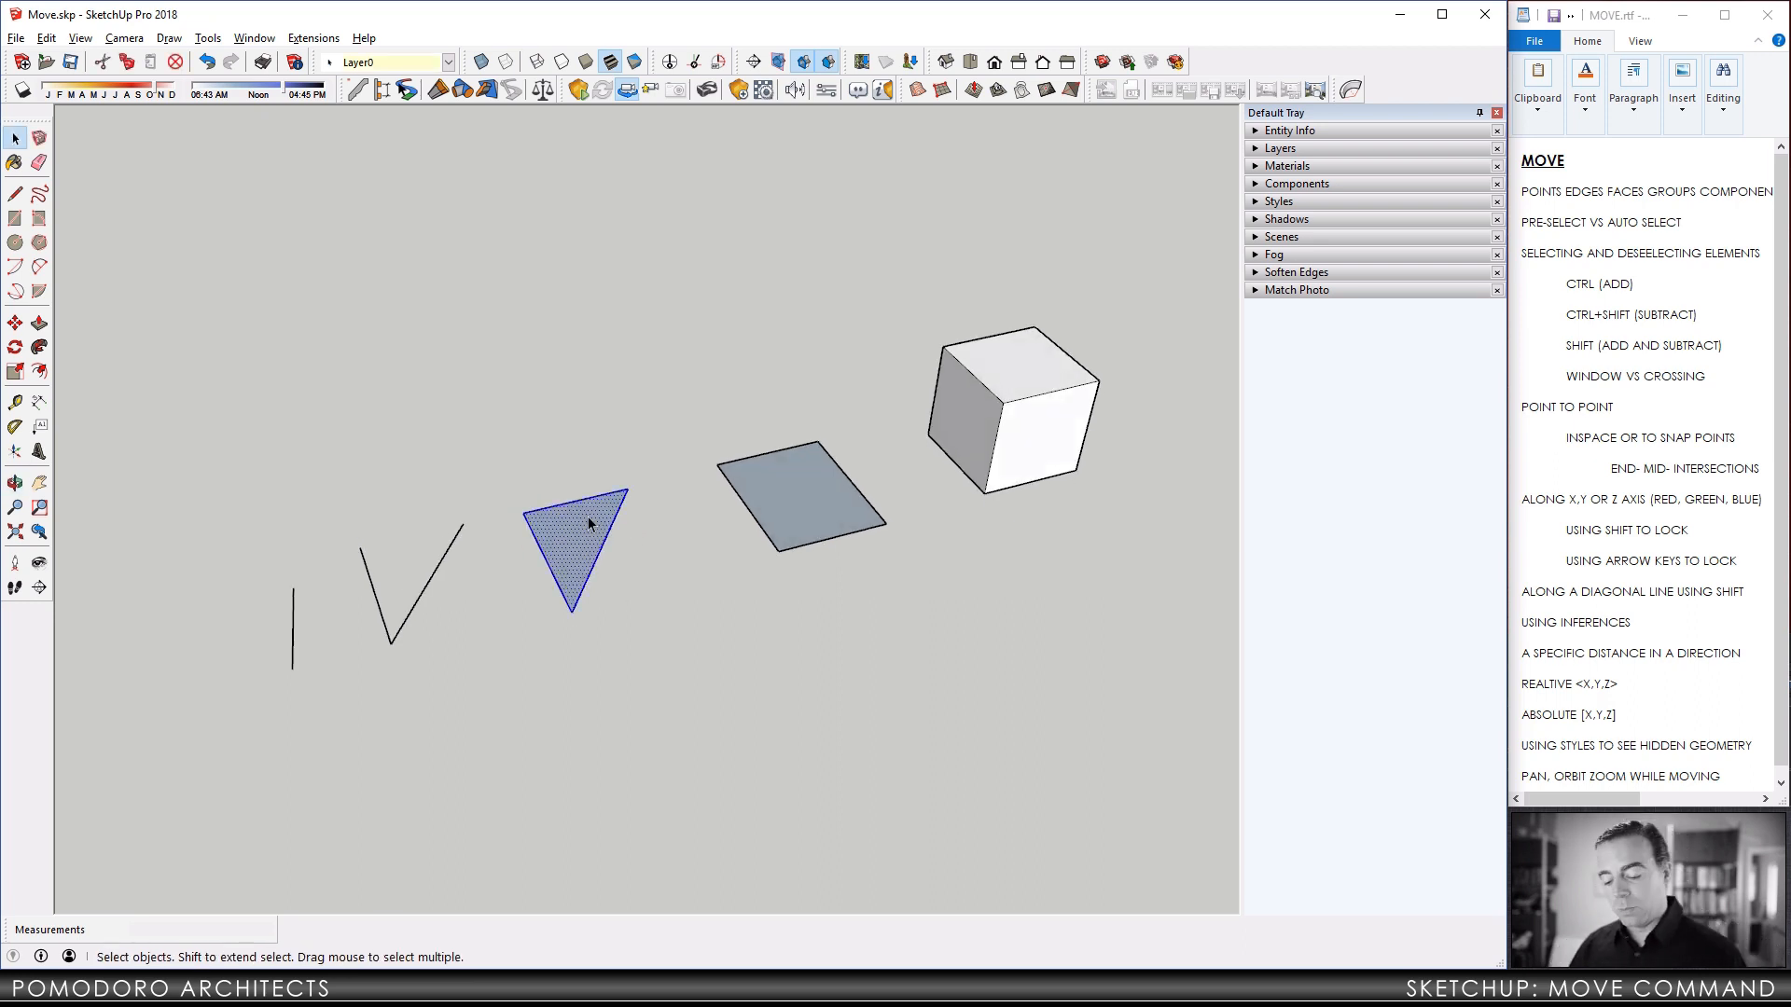
{"action": "key", "text": "m"}
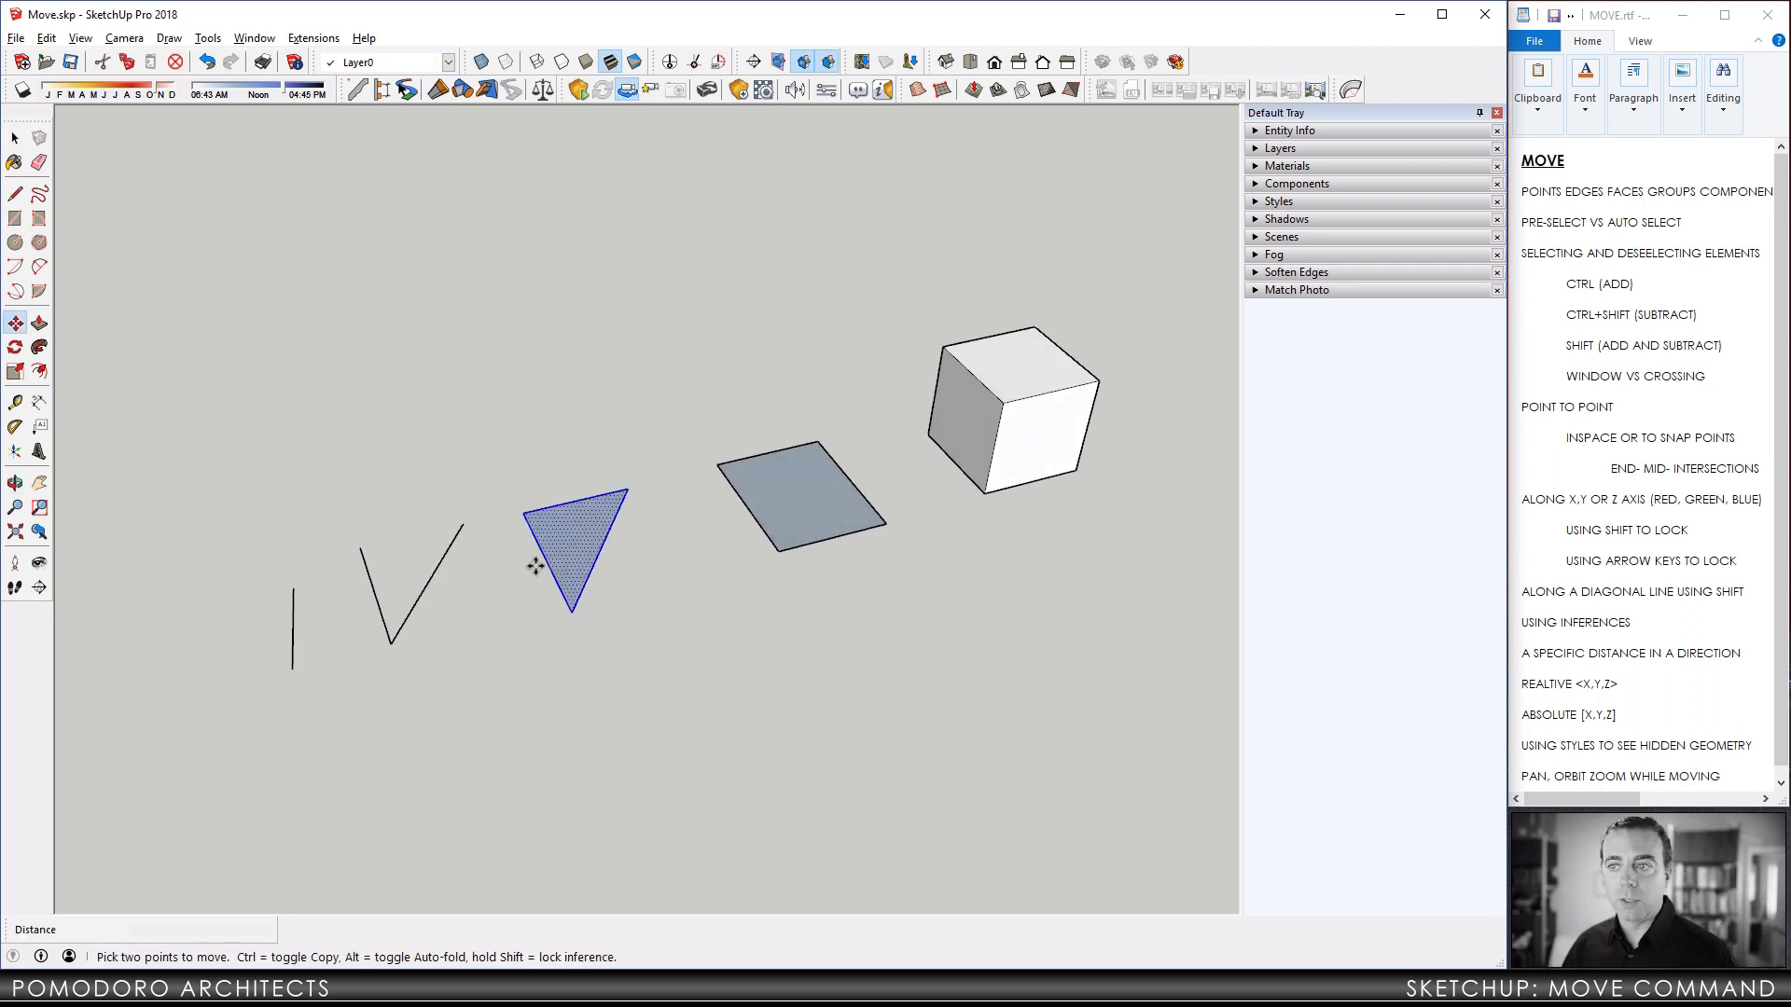
{"action": "left_click", "coordinate": [534, 566]}
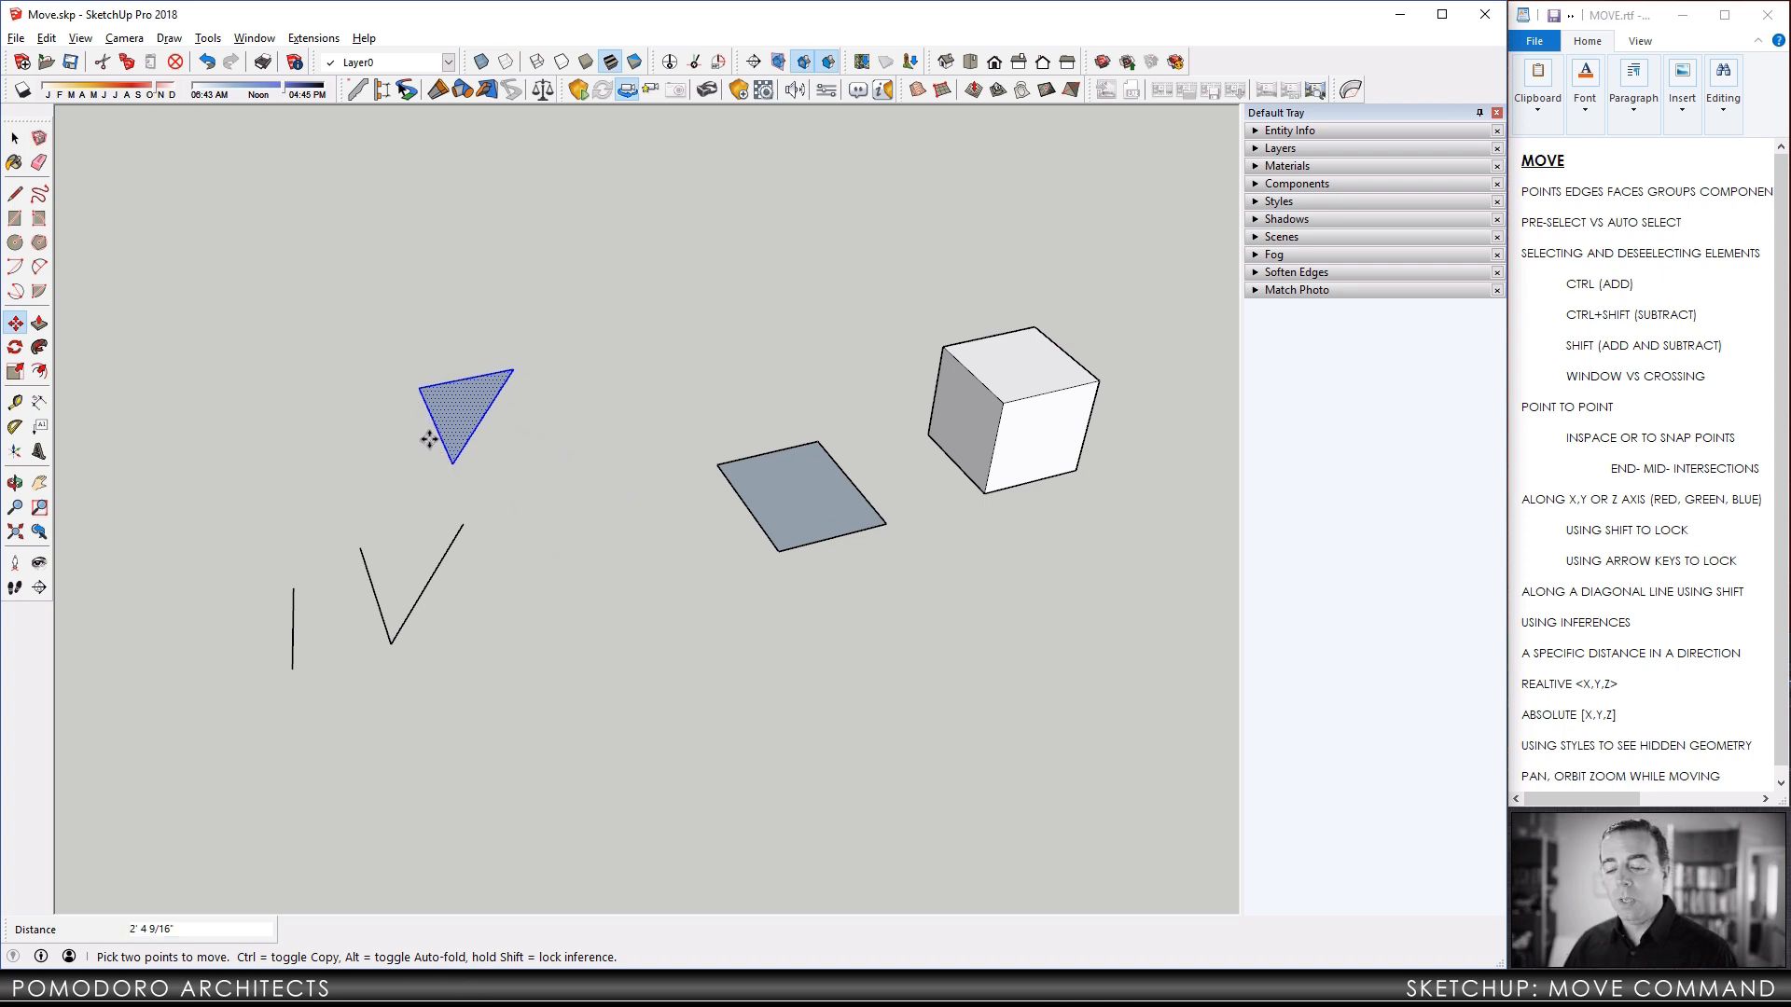
{"action": "key", "text": "Escape"}
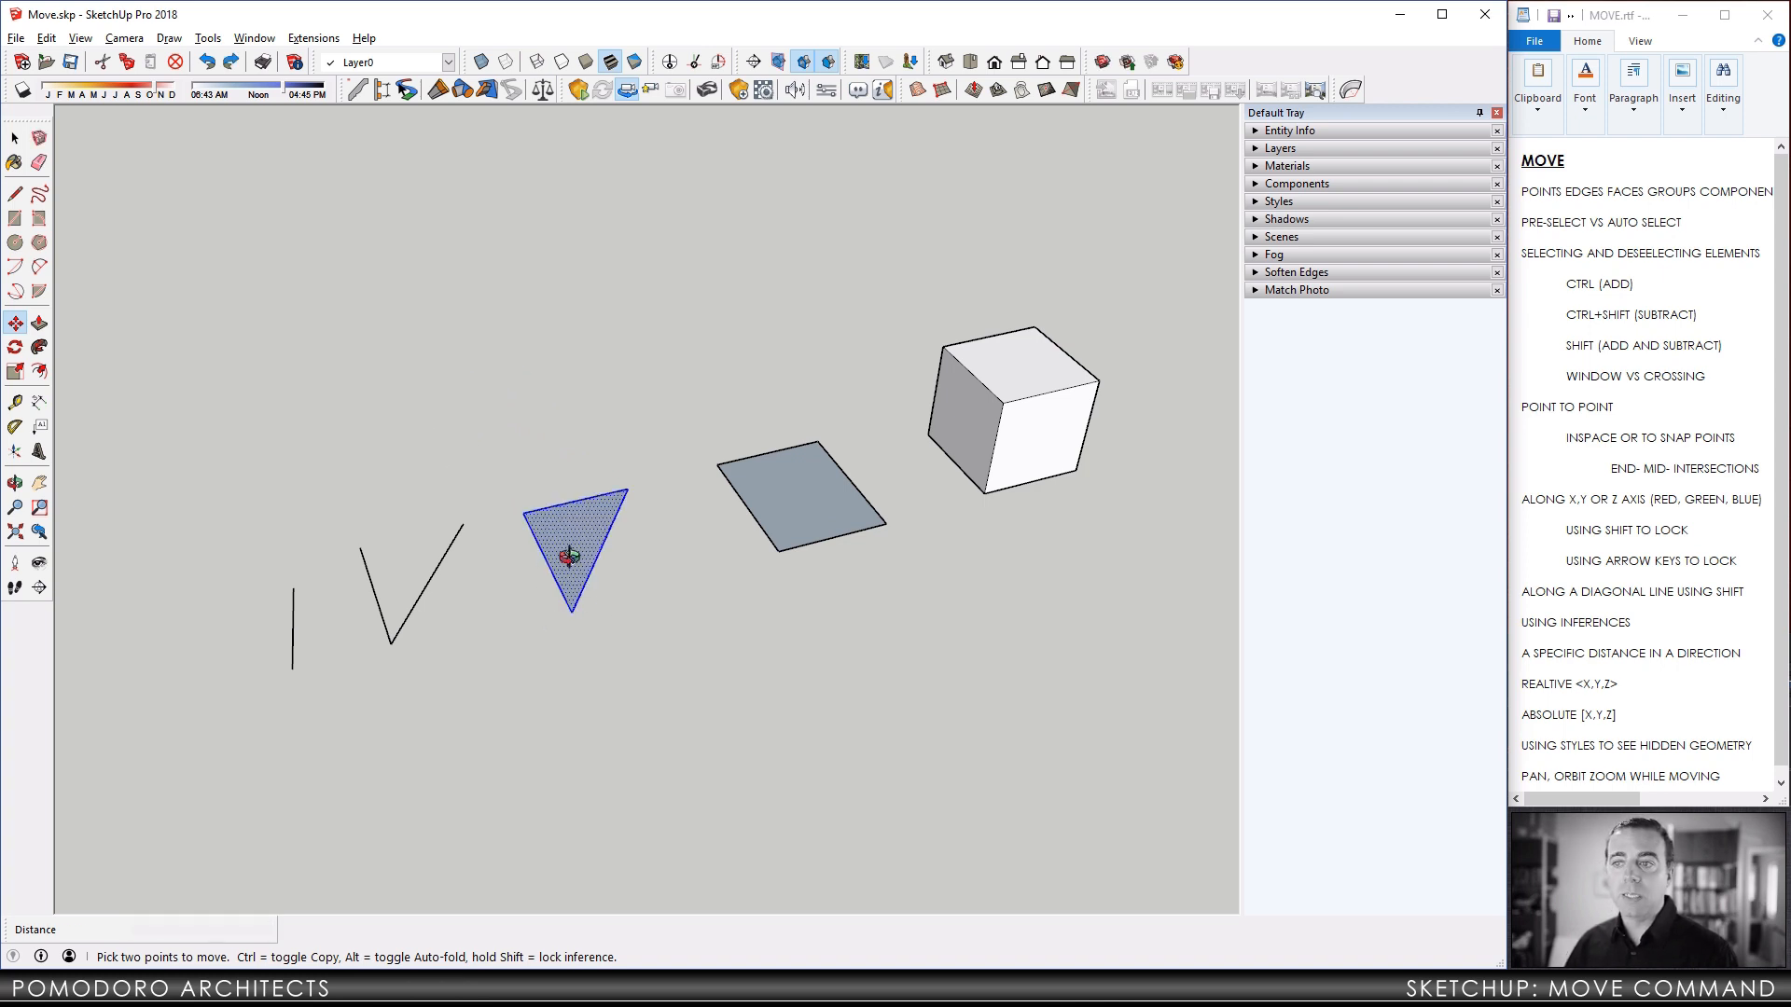
Try to move the triangle freely in empty space without snapping it to a reference point.
{"action": "middle_click_drag", "start_coordinate": [568, 552], "coordinate": [717, 387]}
{"action": "middle_click_drag", "start_coordinate": [572, 507], "coordinate": [699, 380]}
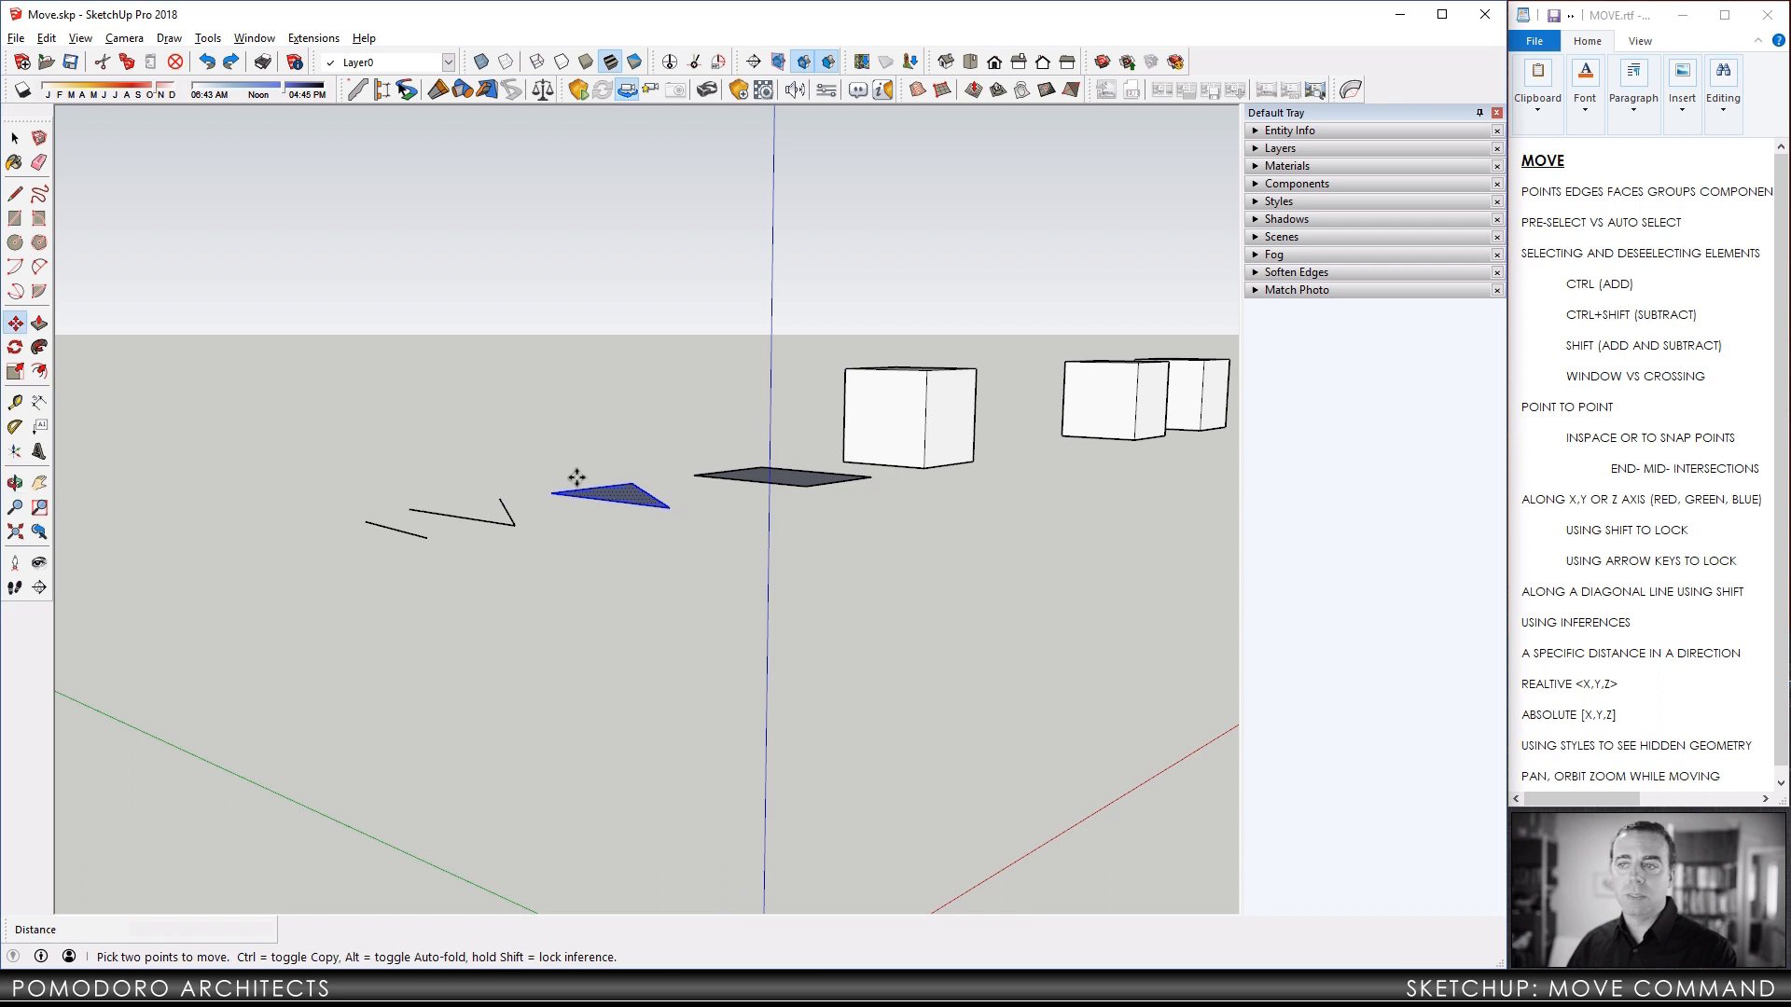
{"action": "left_click", "coordinate": [613, 513]}
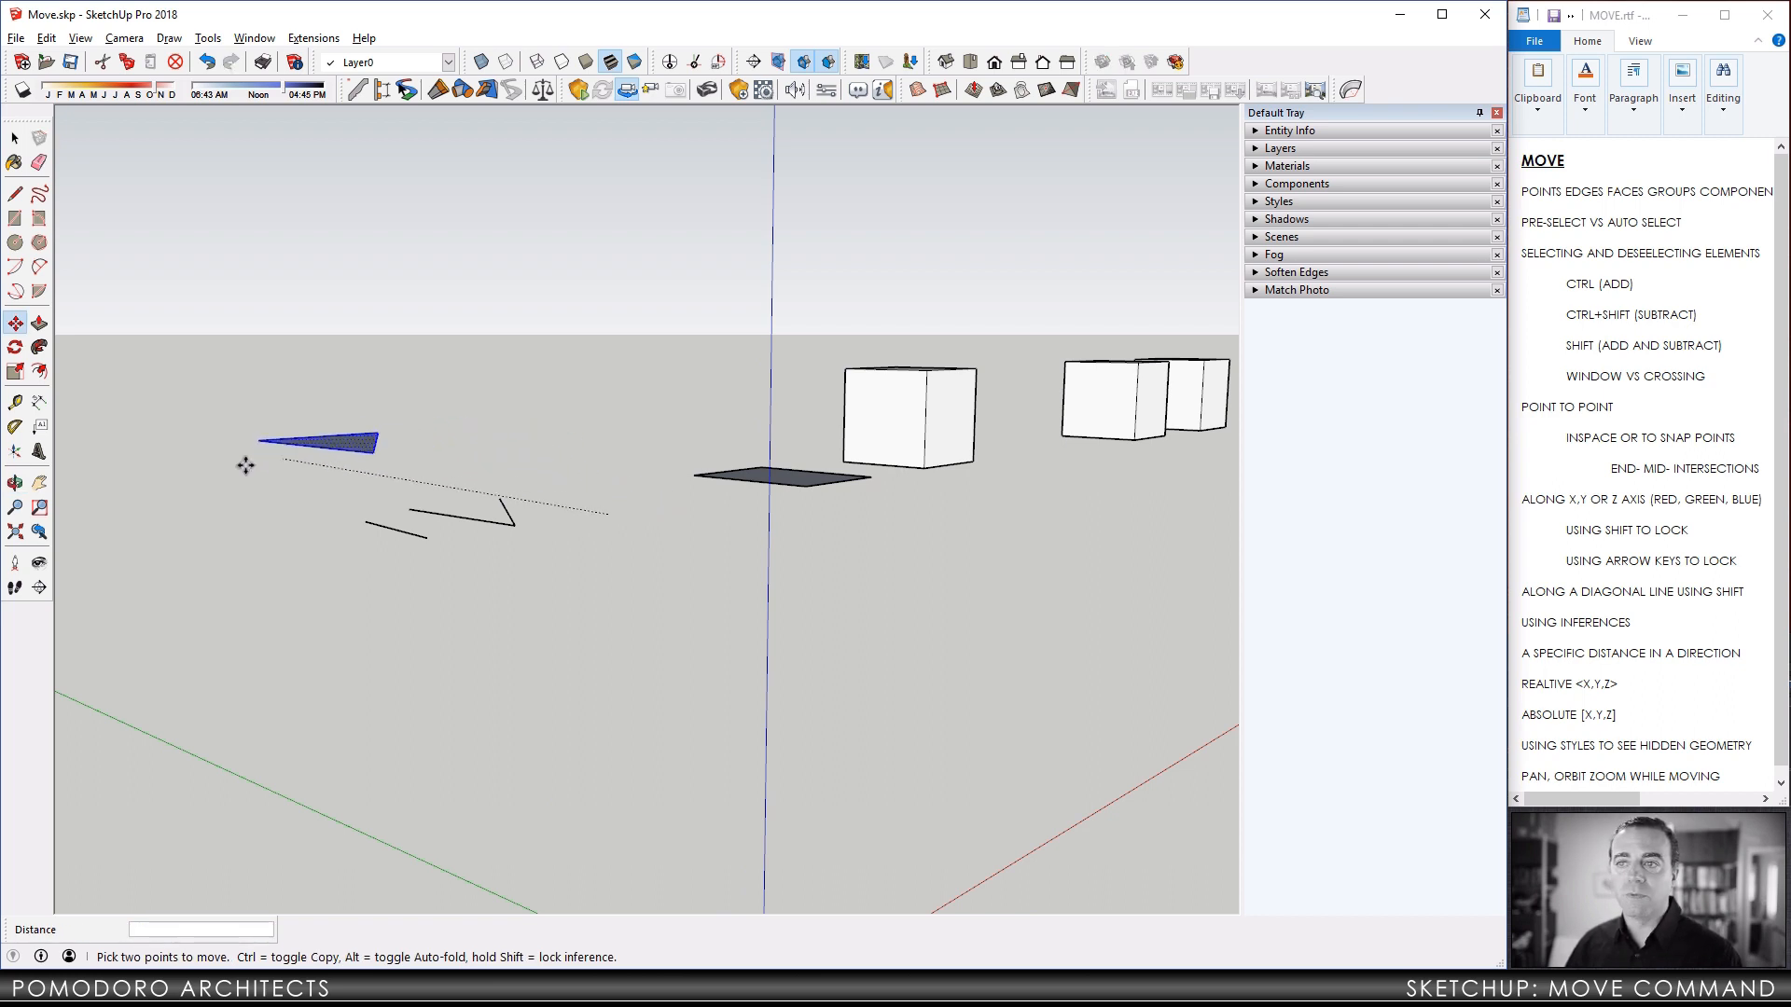
{"action": "middle_click_drag", "start_coordinate": [703, 663], "coordinate": [587, 737]}
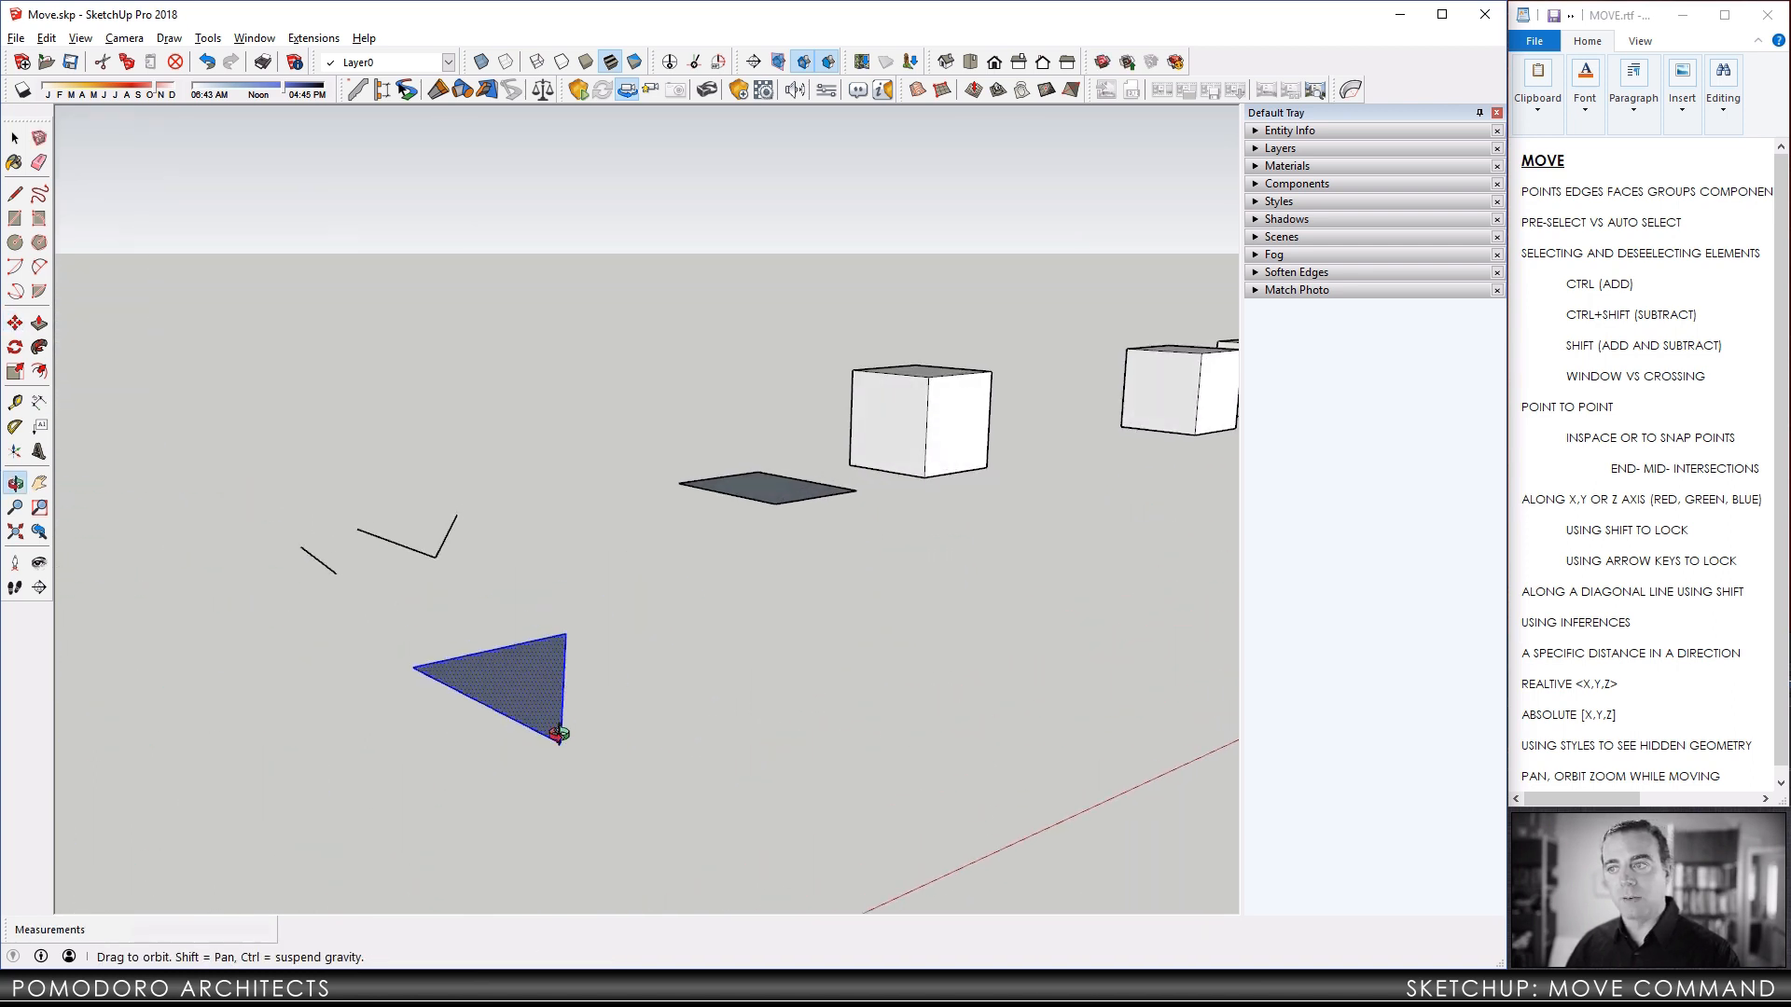
{"action": "middle_click_drag", "start_coordinate": [650, 565], "coordinate": [495, 515]}
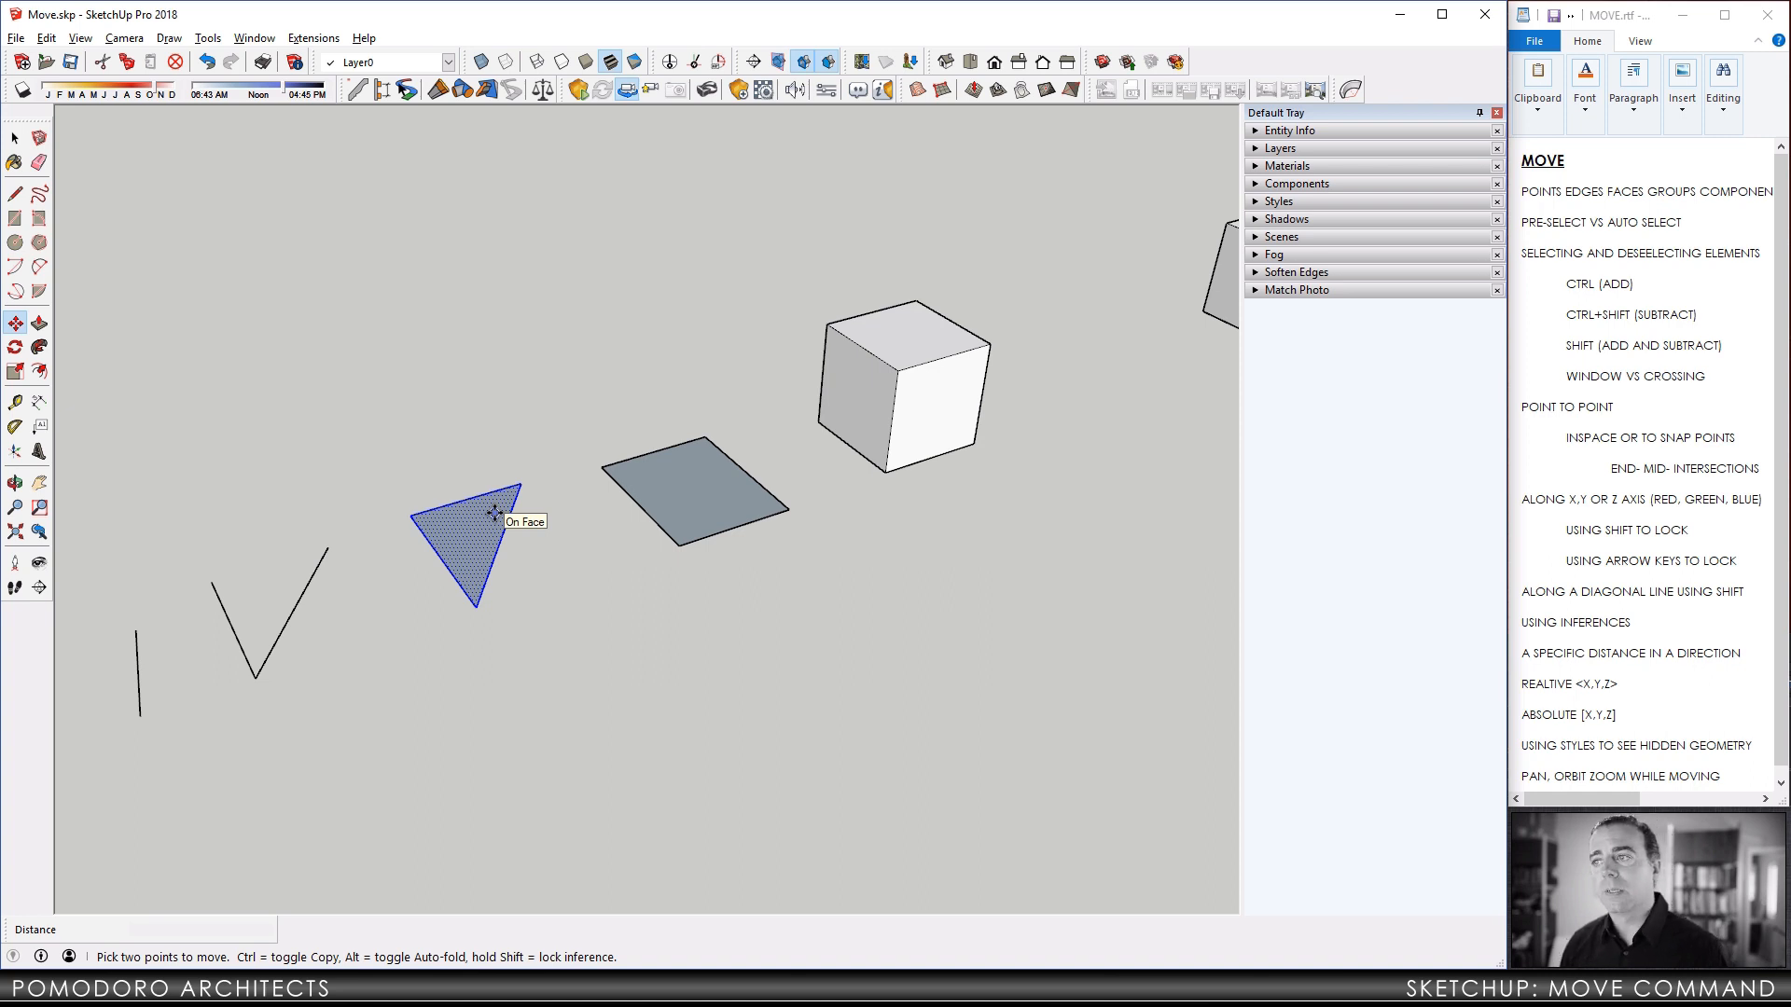
{"action": "scroll", "coordinate": [559, 429], "scroll_direction": "down", "scroll_amount": 5}
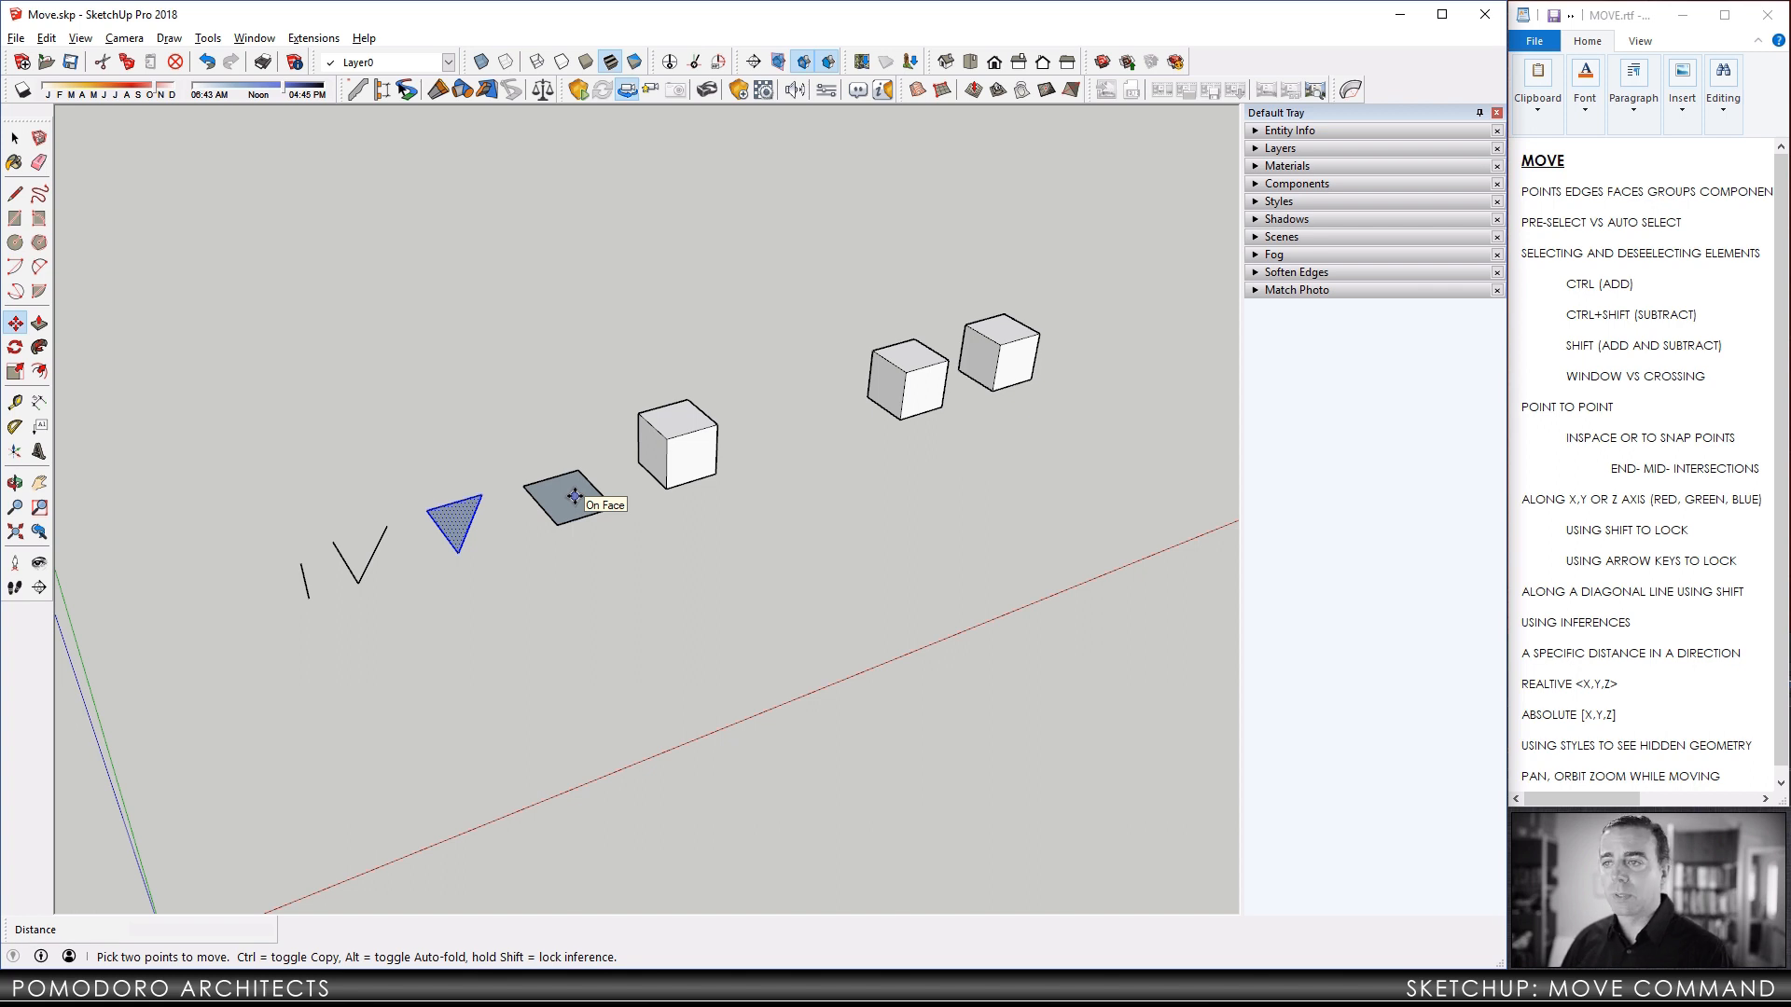
Draw a circle behind the triangle.
{"action": "middle_click_drag", "start_coordinate": [575, 497], "coordinate": [597, 502]}
{"action": "key", "text": "c"}
{"action": "left_click", "coordinate": [426, 440]}
{"action": "left_click", "coordinate": [432, 465]}
{"action": "key", "text": "space"}
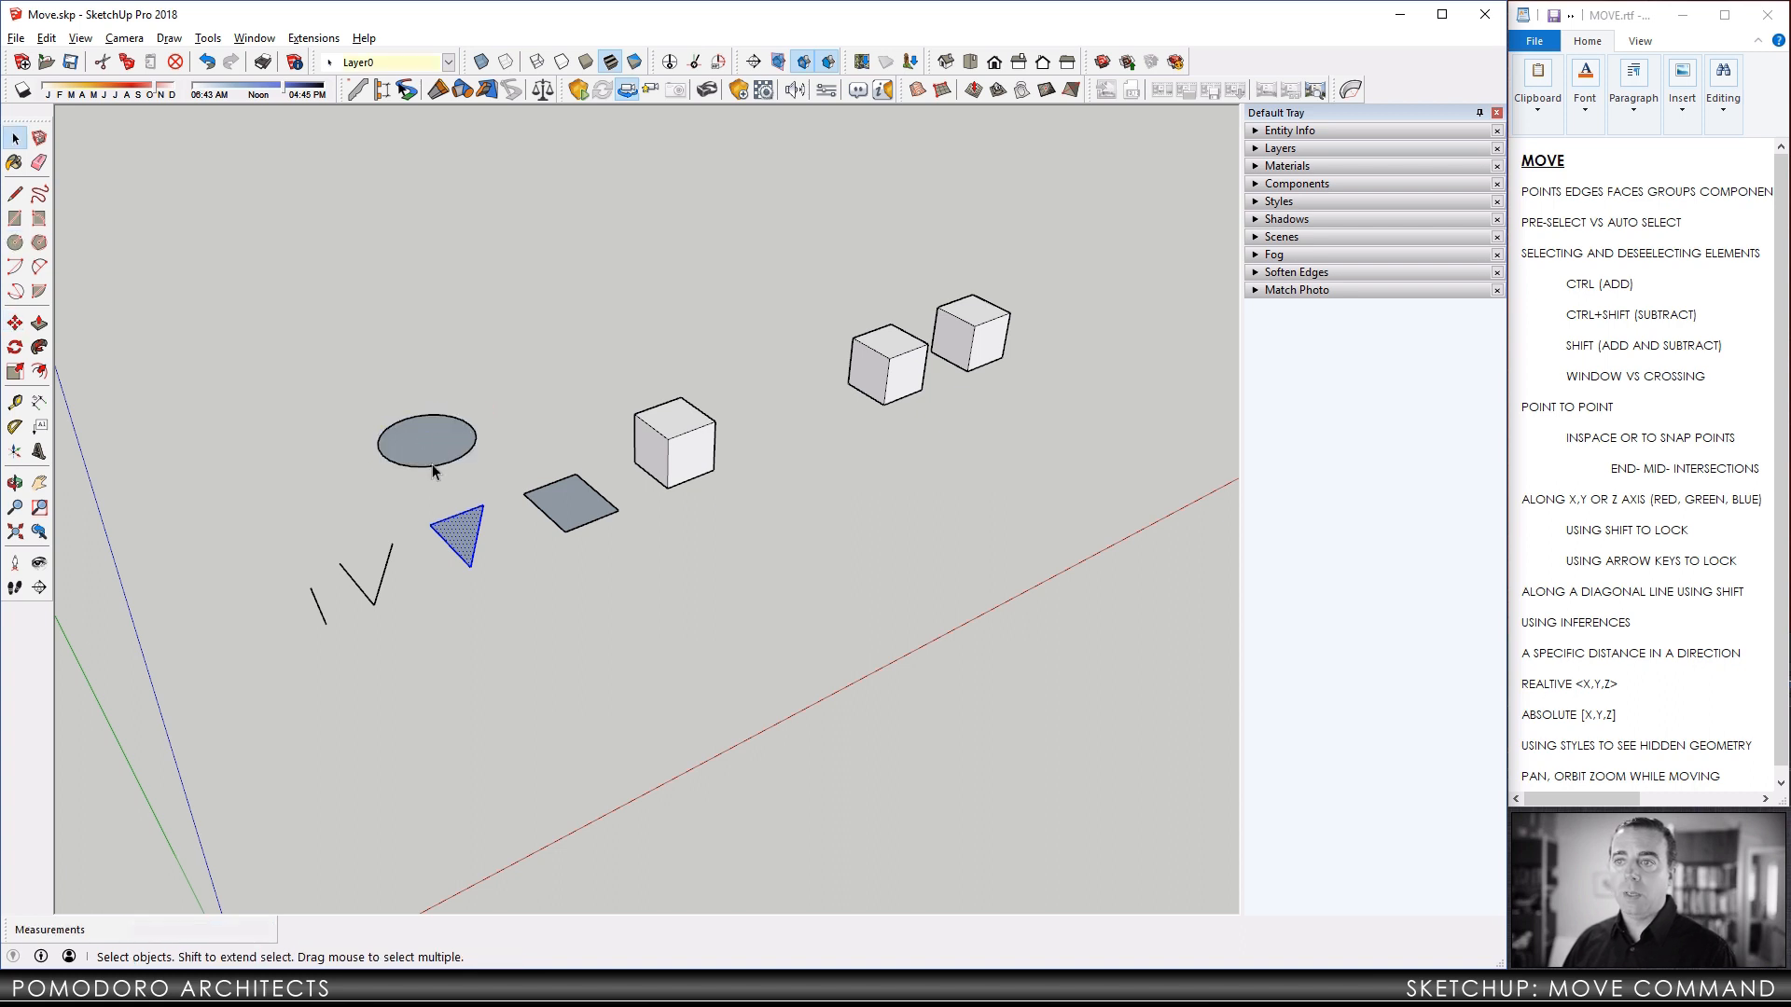
Try to move the triangle by its corner onto the circle's center.
{"action": "key", "text": "m"}
{"action": "left_click", "coordinate": [432, 523]}
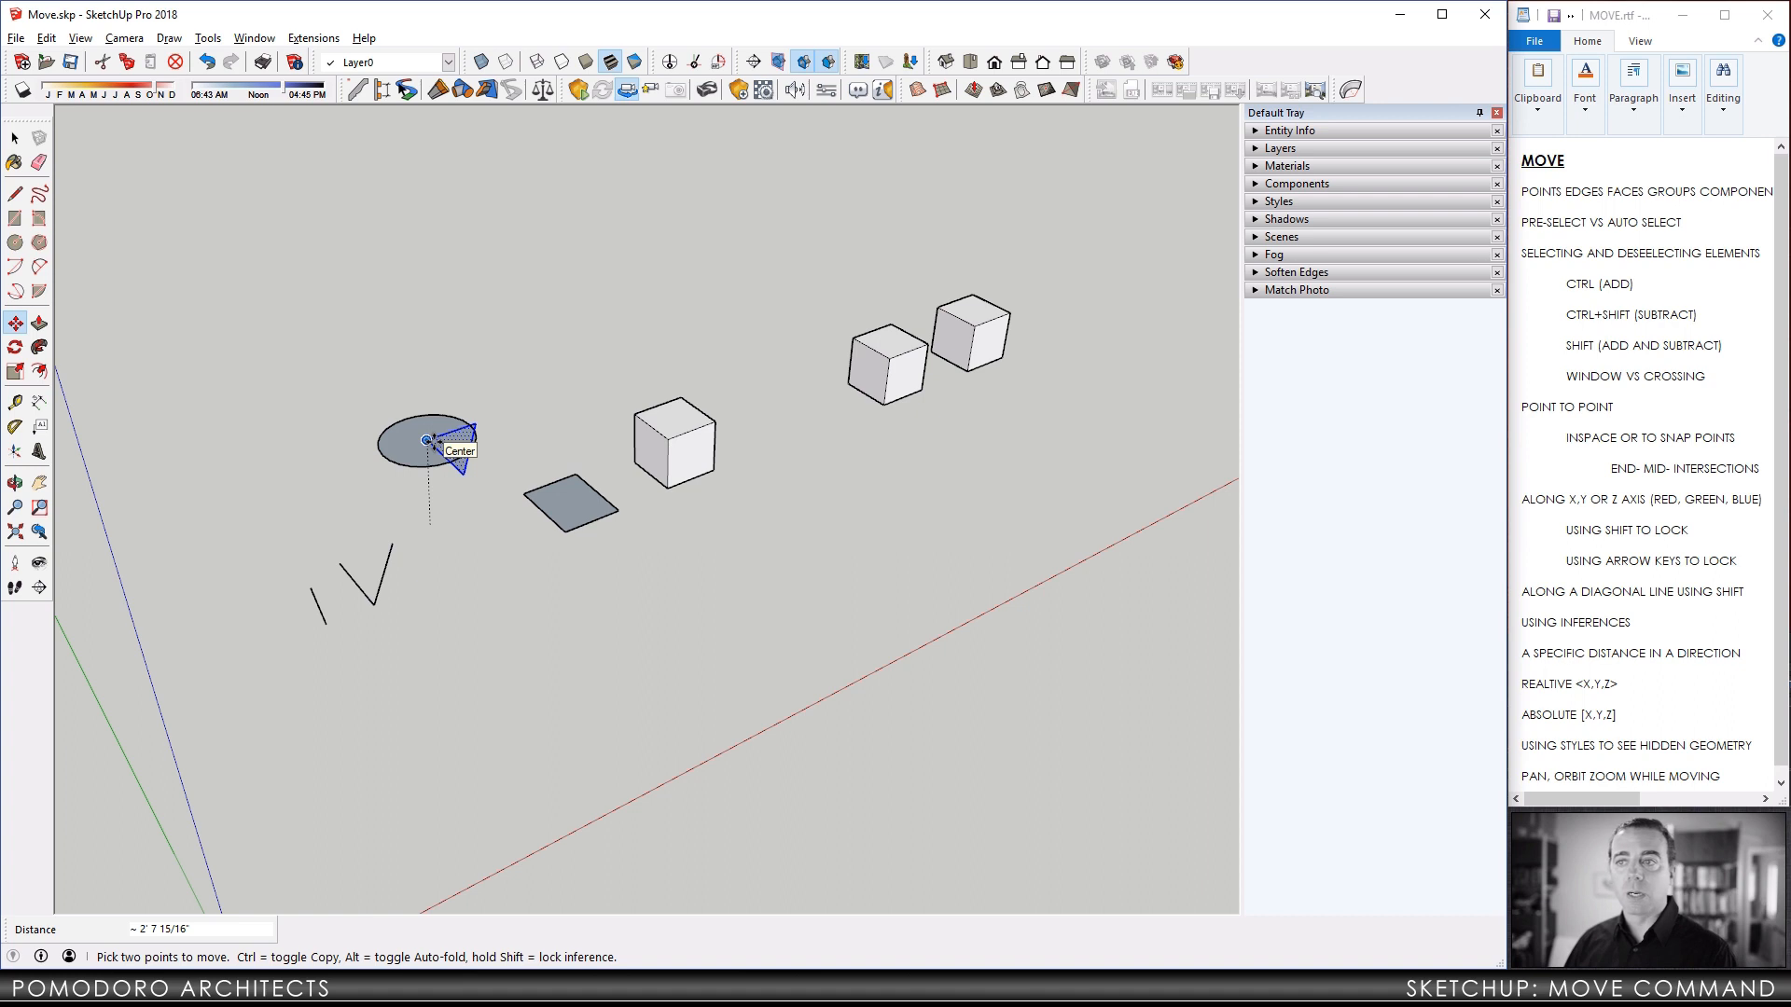
{"action": "key", "text": "Escape"}
{"action": "key", "text": "space"}
Draw a line about 1' 9/16" long across the nearer grouped cube's side, from its lower corner to its top edge.
{"action": "scroll", "coordinate": [866, 366], "scroll_direction": "up", "scroll_amount": 4}
{"action": "middle_click_drag", "start_coordinate": [866, 366], "coordinate": [798, 434], "text": "shift"}
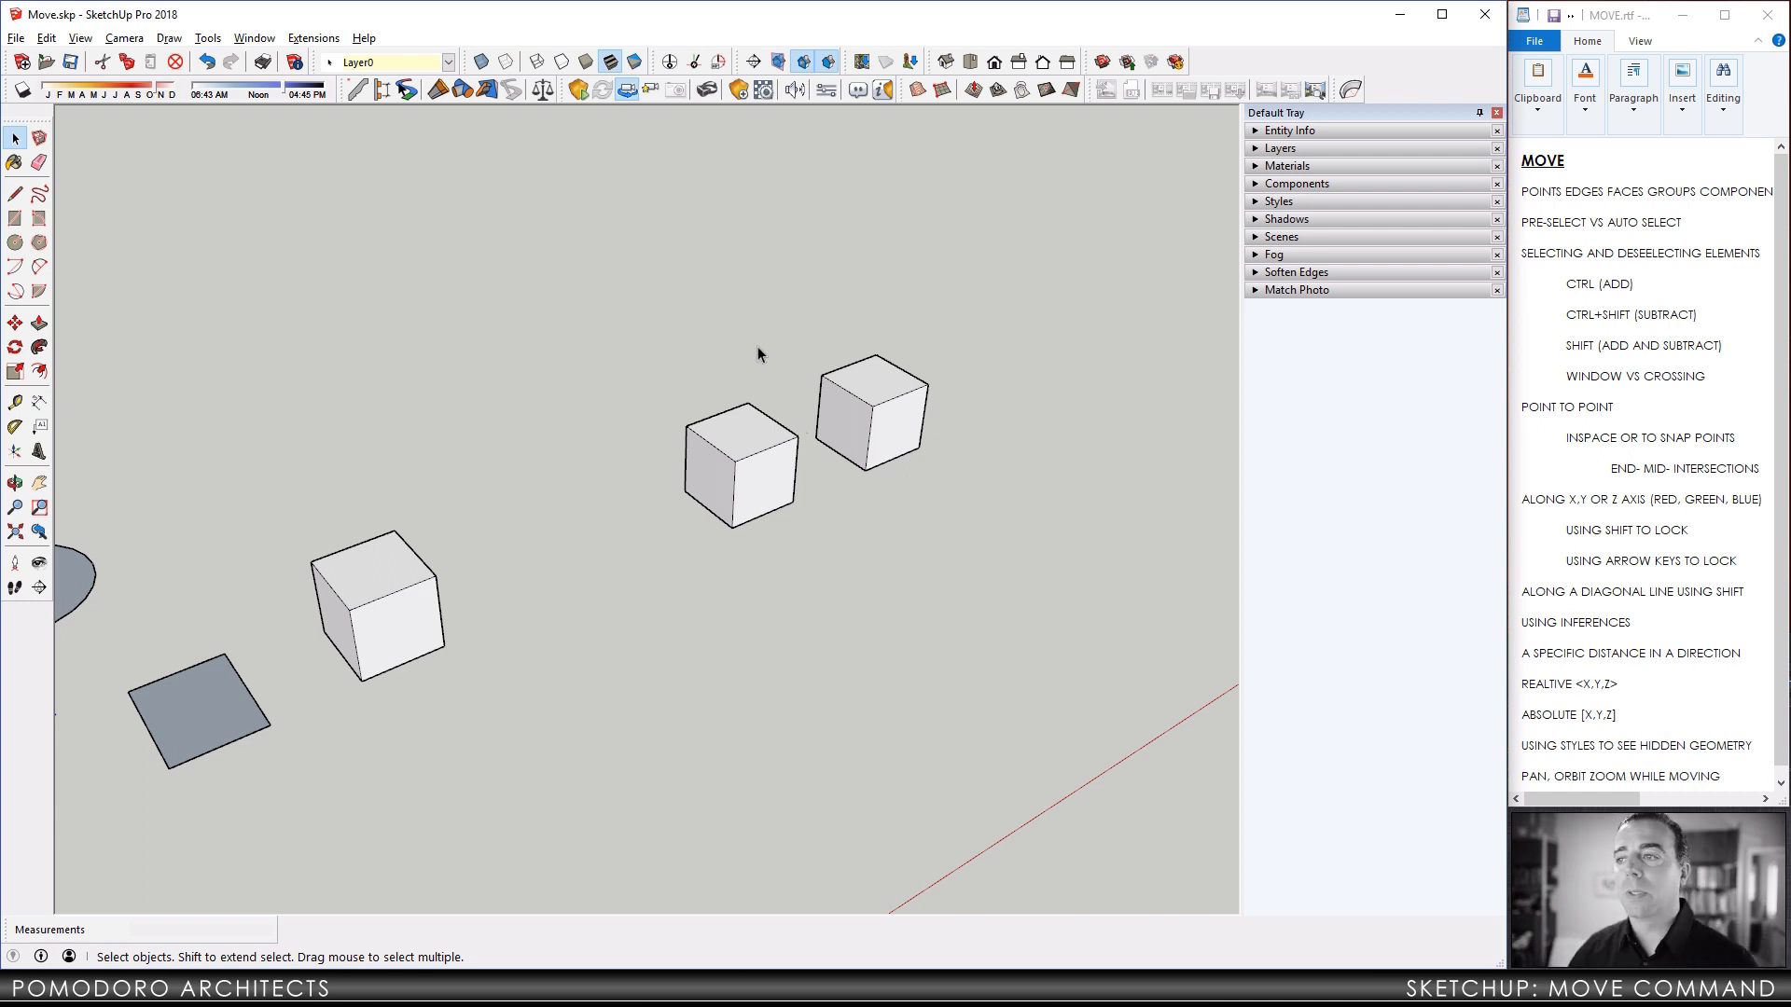
{"action": "left_click", "coordinate": [849, 427]}
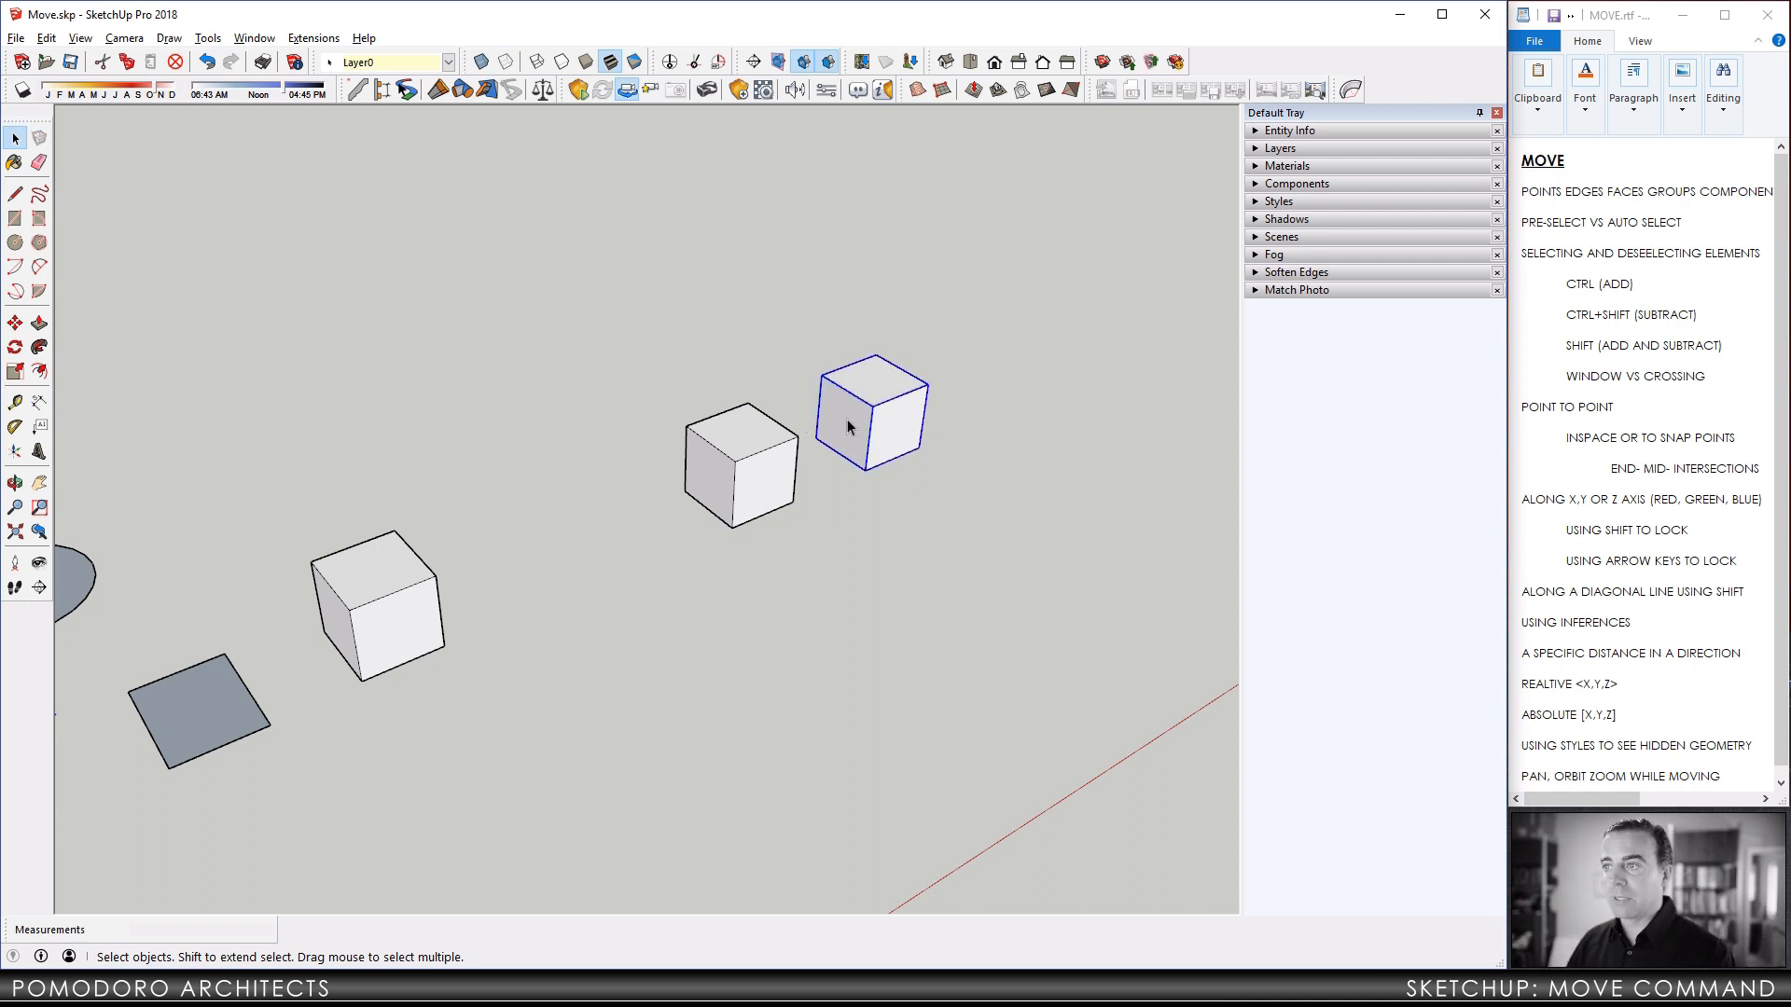
{"action": "left_click", "coordinate": [743, 477]}
{"action": "scroll", "coordinate": [701, 481], "scroll_direction": "up", "scroll_amount": 3}
{"action": "key", "text": "l"}
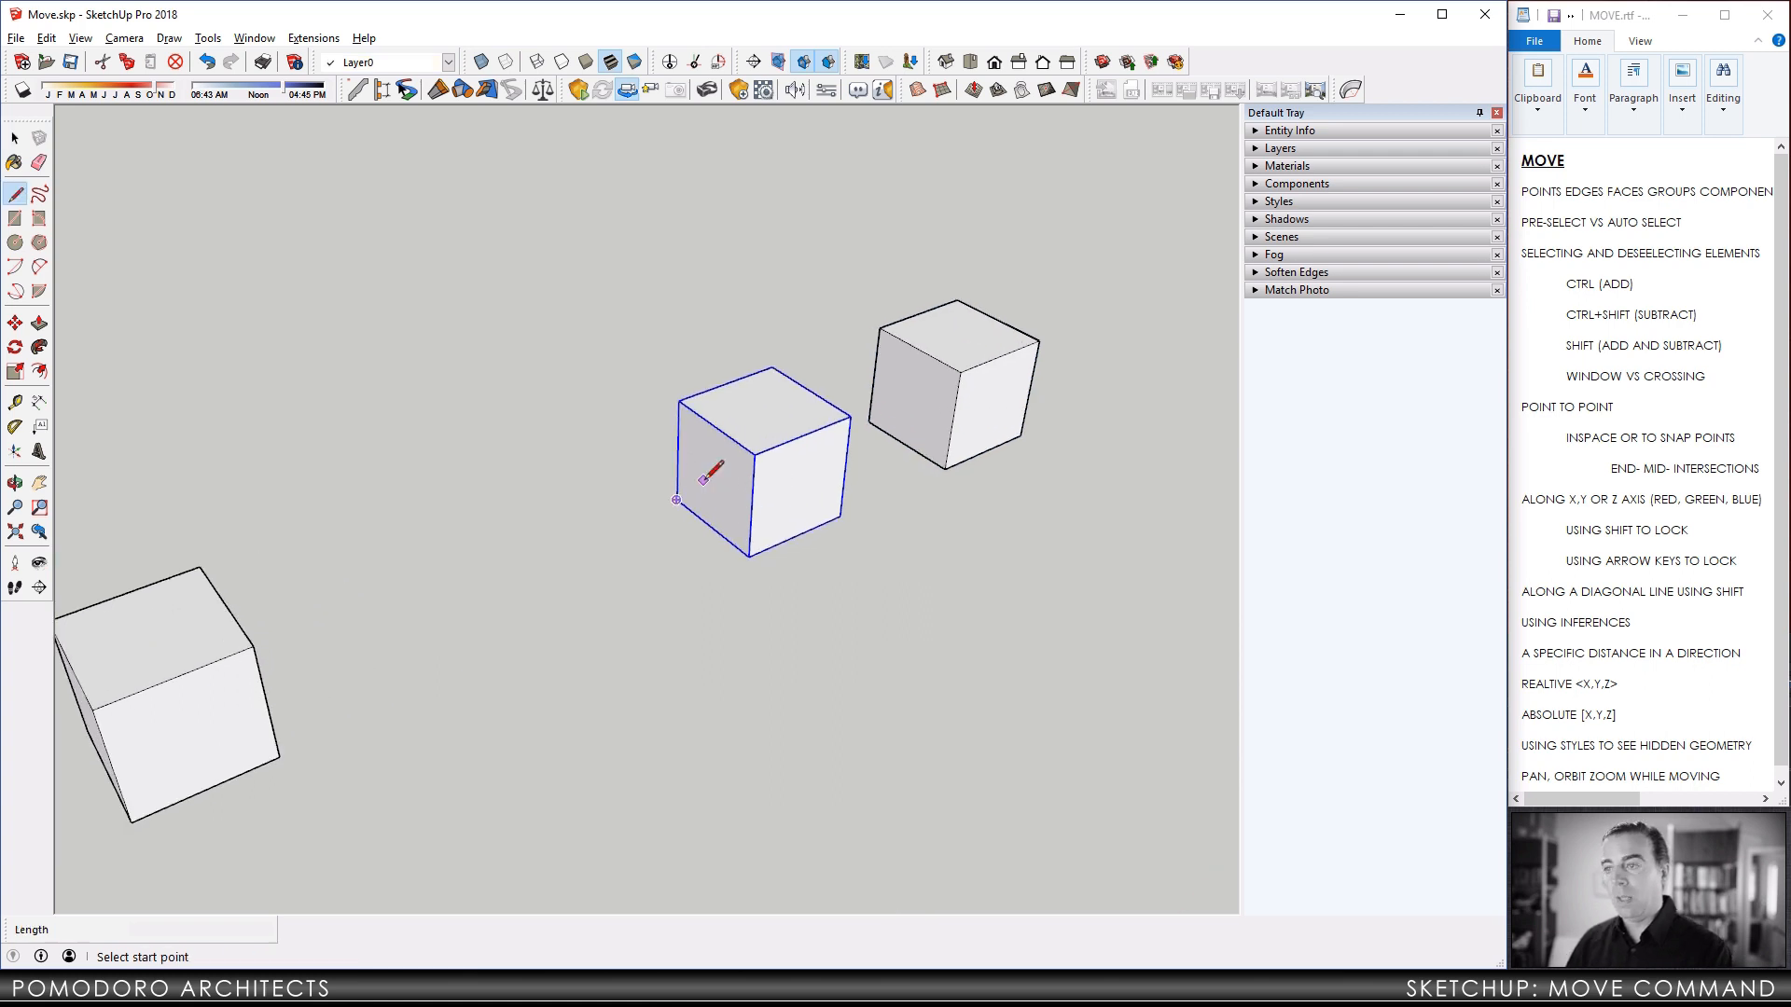
{"action": "left_click", "coordinate": [676, 500]}
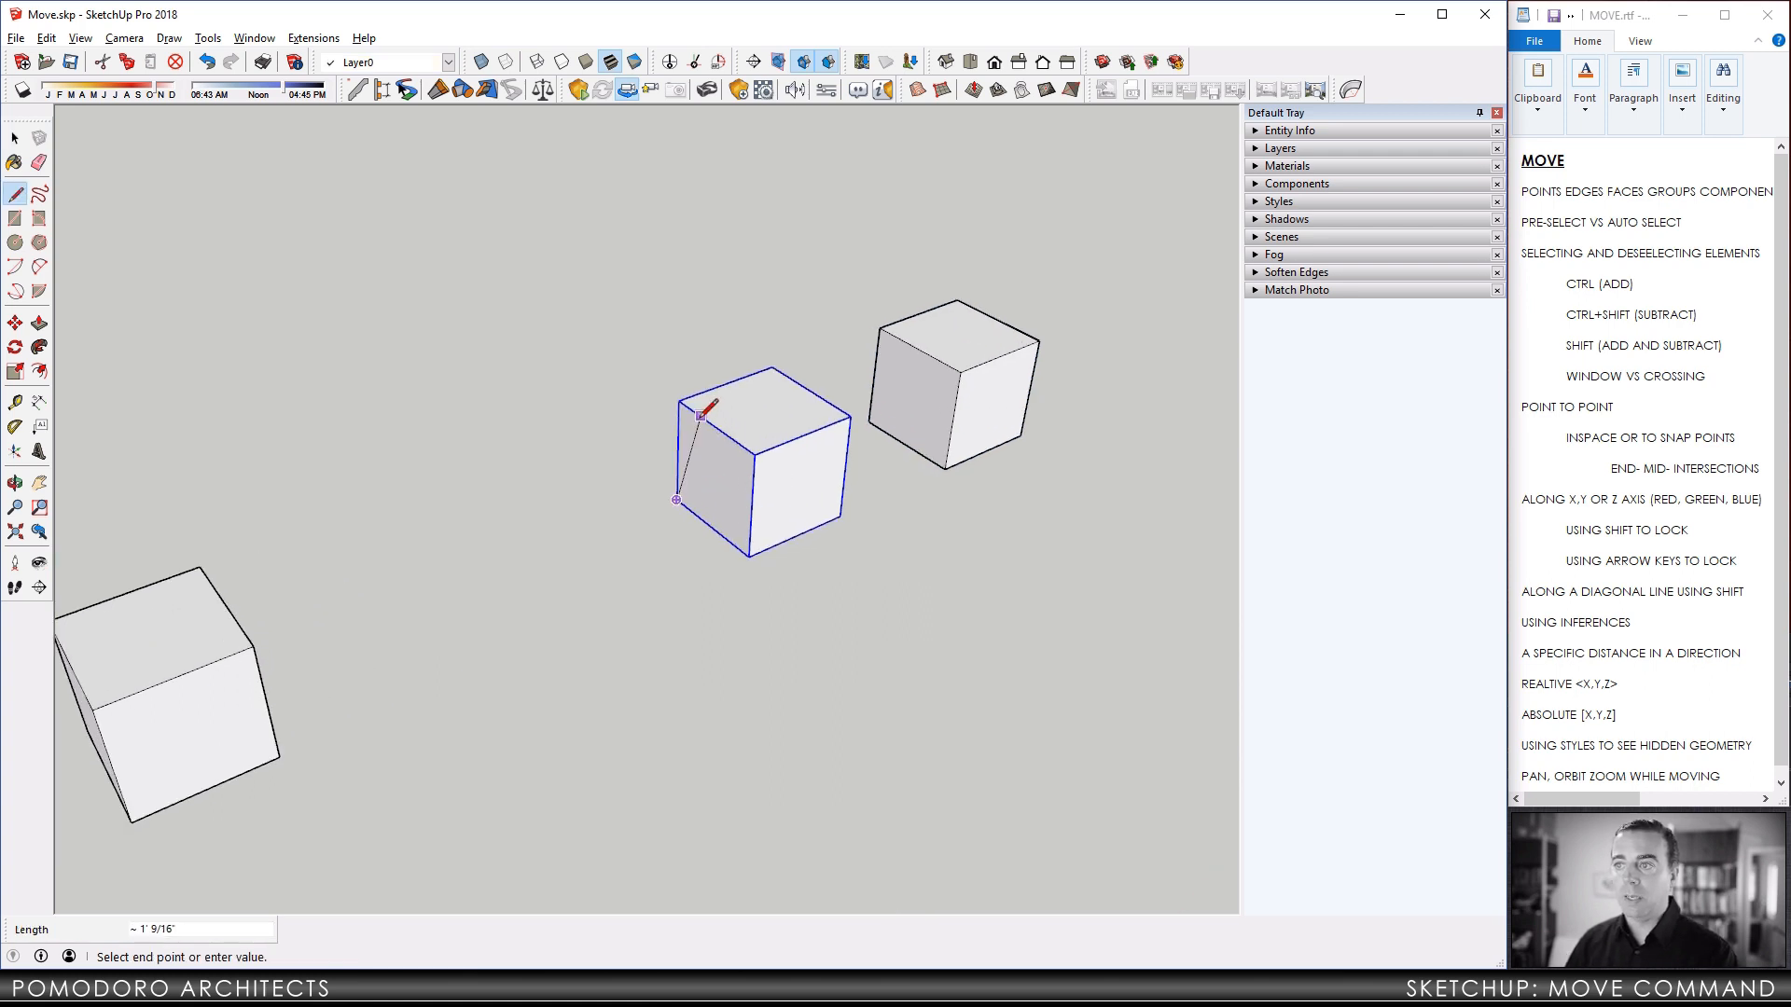
{"action": "left_click", "coordinate": [700, 419]}
{"action": "key", "text": "space"}
Scale the new line upward so it extends past the cube's top edge, and clear the selection.
{"action": "left_click", "coordinate": [698, 435]}
{"action": "key", "text": "s"}
{"action": "left_click_drag", "start_coordinate": [700, 416], "coordinate": [727, 321]}
{"action": "key", "text": "space"}
{"action": "left_click", "coordinate": [656, 494]}
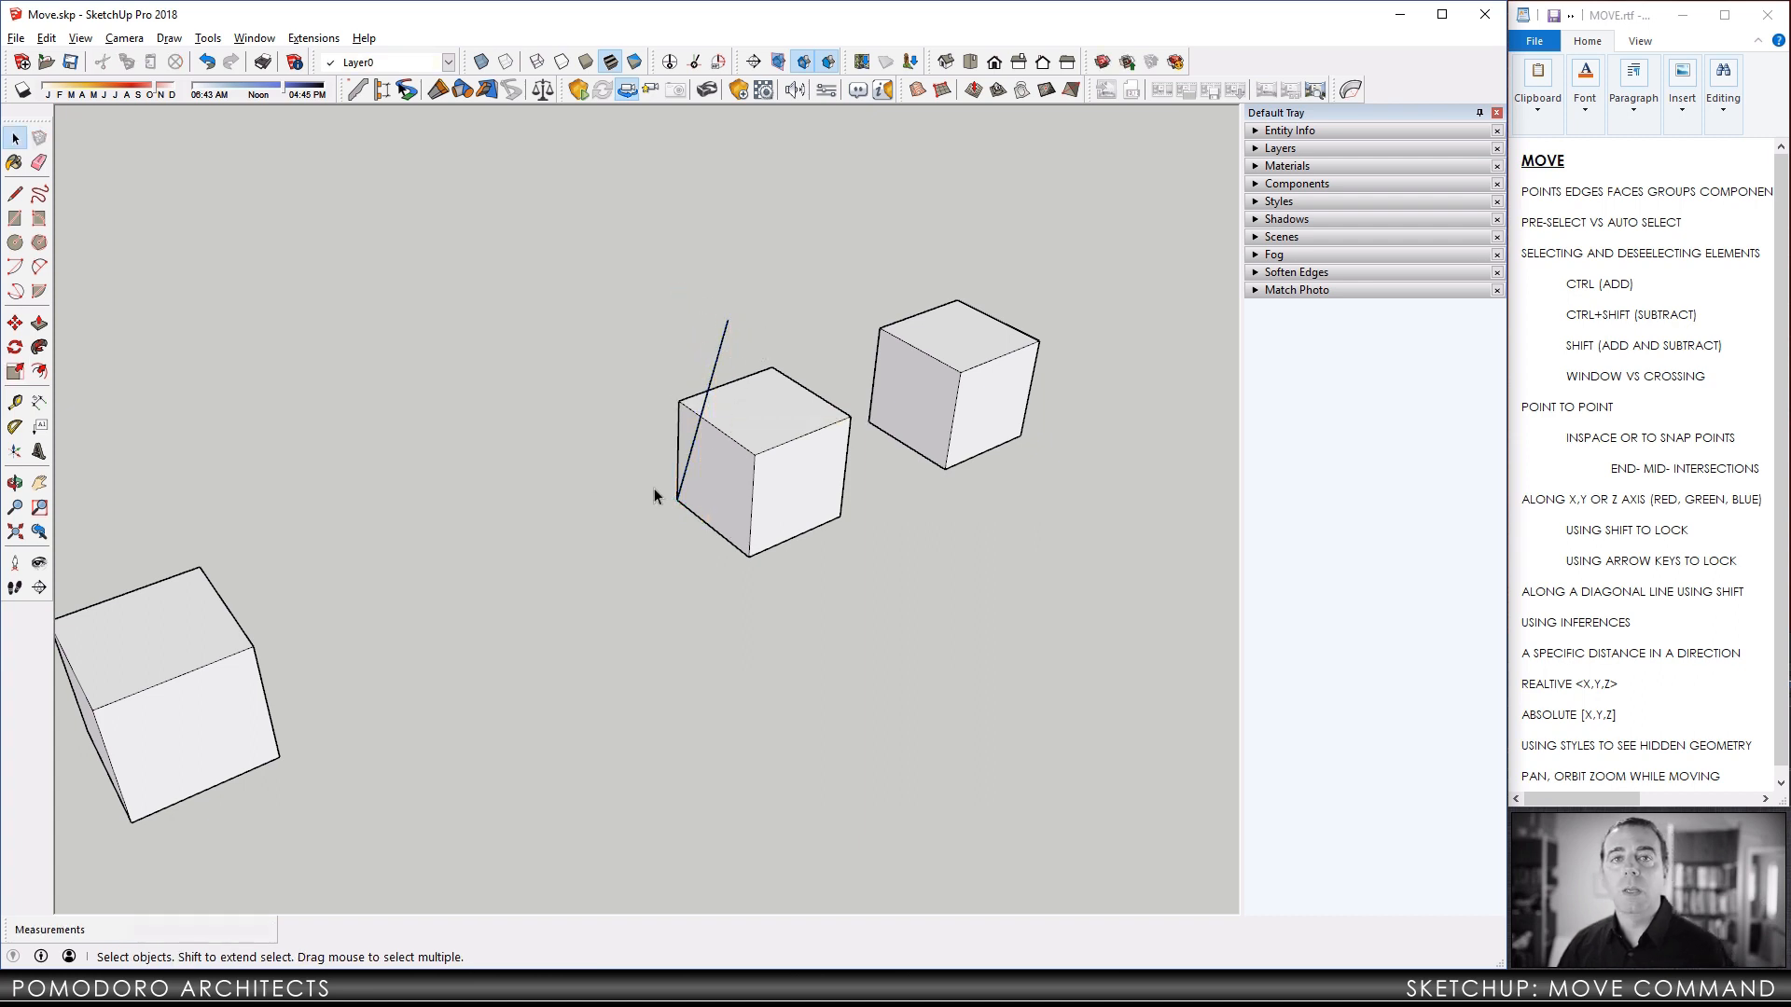
{"action": "middle_click_drag", "start_coordinate": [716, 479], "coordinate": [702, 442]}
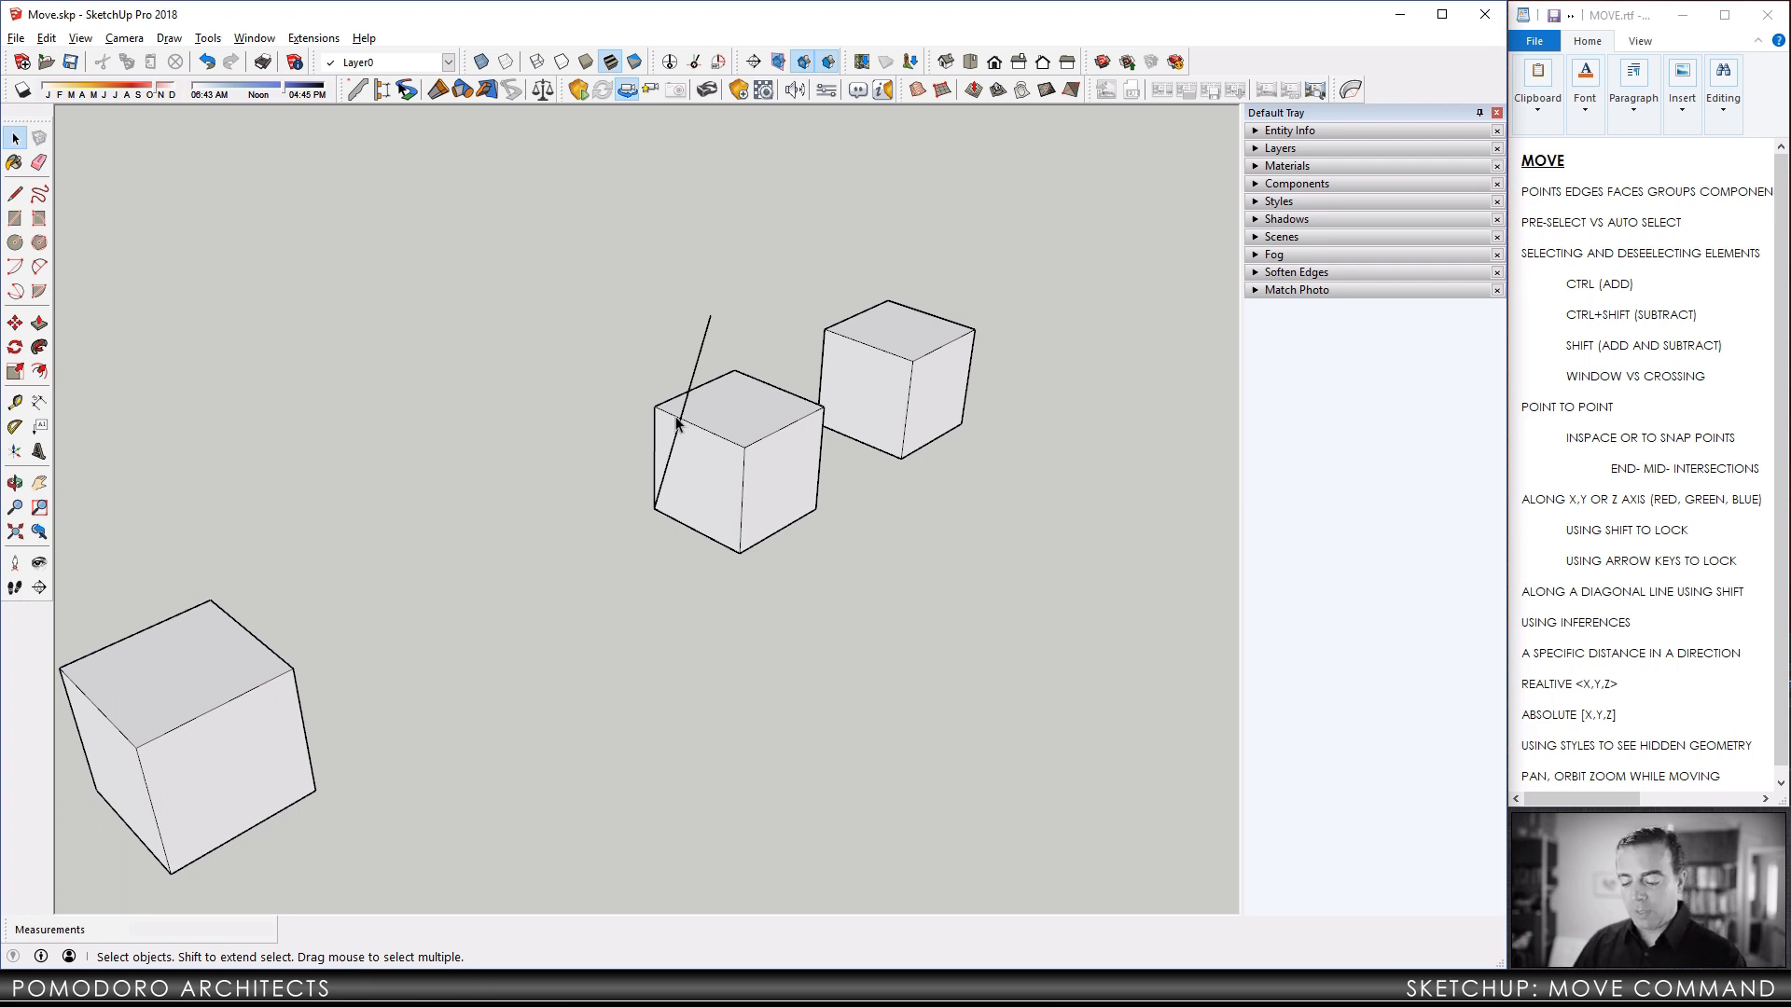
{"action": "key", "text": "l"}
{"action": "key", "text": "space"}
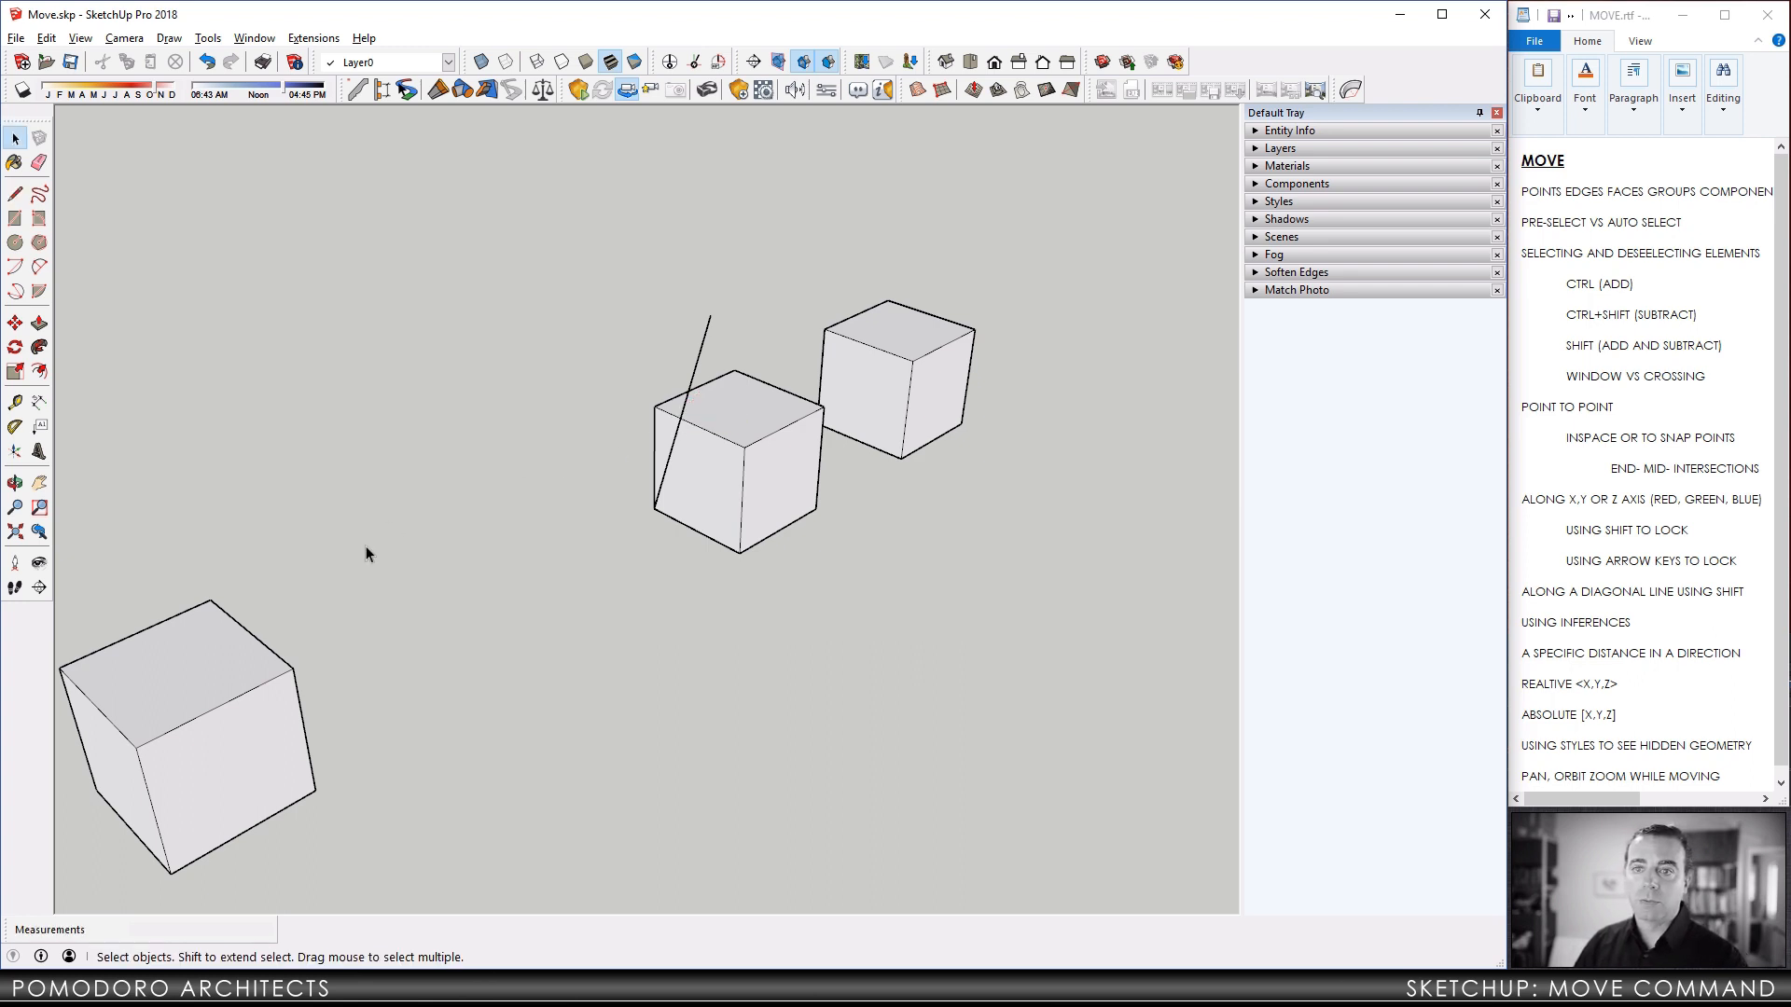
Try to move the farthest cube by its corner onto the intersection of the diagonal line and the neighbouring cube's edge.
{"action": "scroll", "coordinate": [719, 442], "scroll_direction": "down", "scroll_amount": 3}
{"action": "scroll", "coordinate": [719, 441], "scroll_direction": "down", "scroll_amount": 2}
{"action": "left_click", "coordinate": [782, 420]}
{"action": "scroll", "coordinate": [782, 420], "scroll_direction": "up", "scroll_amount": 4}
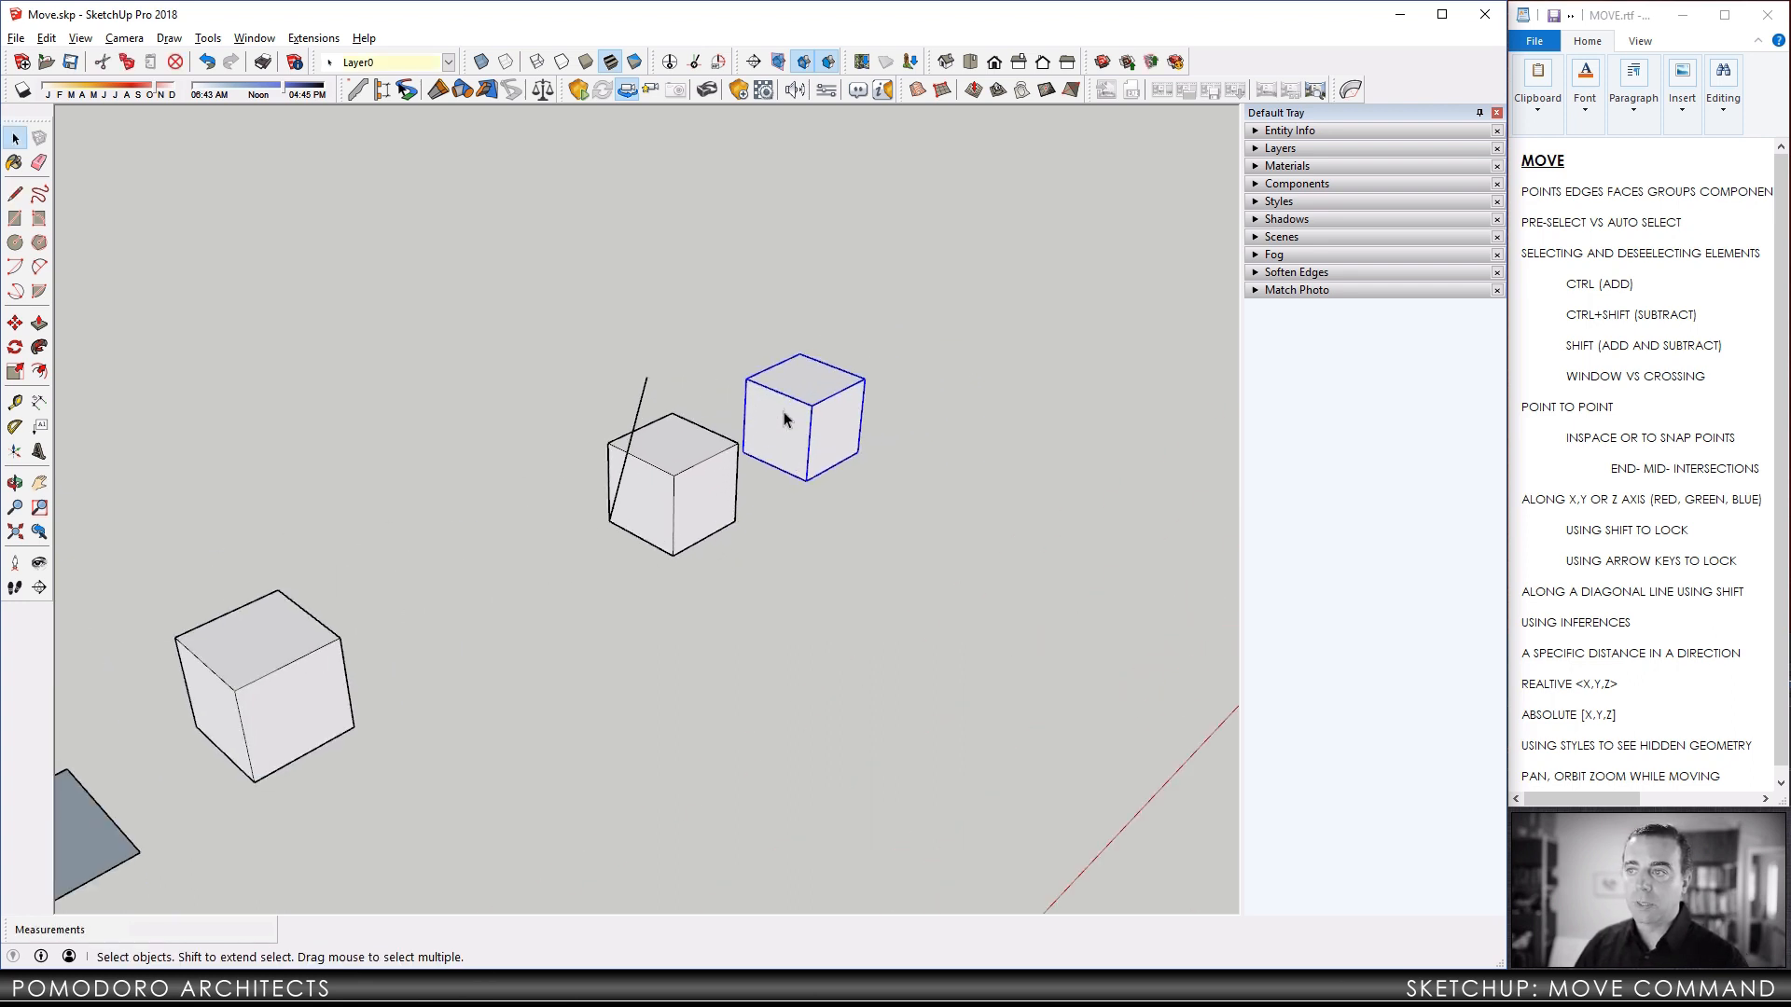
{"action": "key", "text": "m"}
{"action": "left_click", "coordinate": [882, 464]}
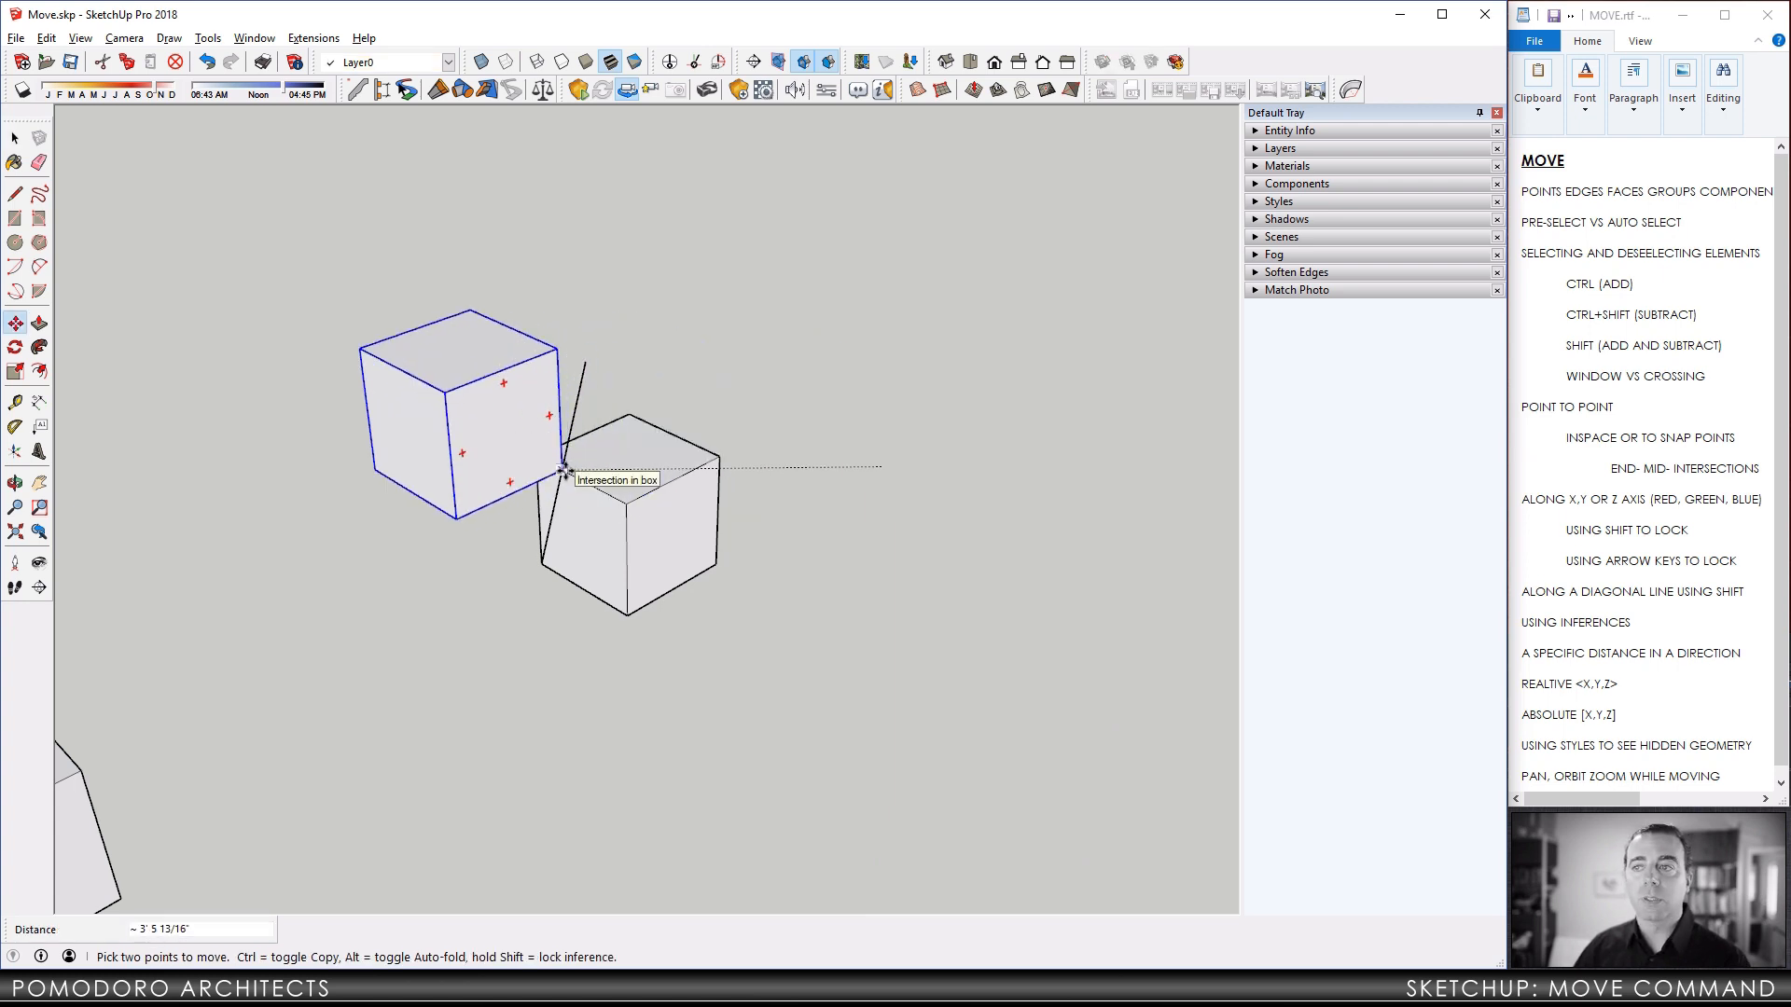
{"action": "key", "text": "Escape"}
{"action": "key", "text": "space"}
{"action": "scroll", "coordinate": [820, 457], "scroll_direction": "down", "scroll_amount": 2}
{"action": "scroll", "coordinate": [793, 457], "scroll_direction": "up", "scroll_amount": 4}
{"action": "scroll", "coordinate": [774, 462], "scroll_direction": "down", "scroll_amount": 6}
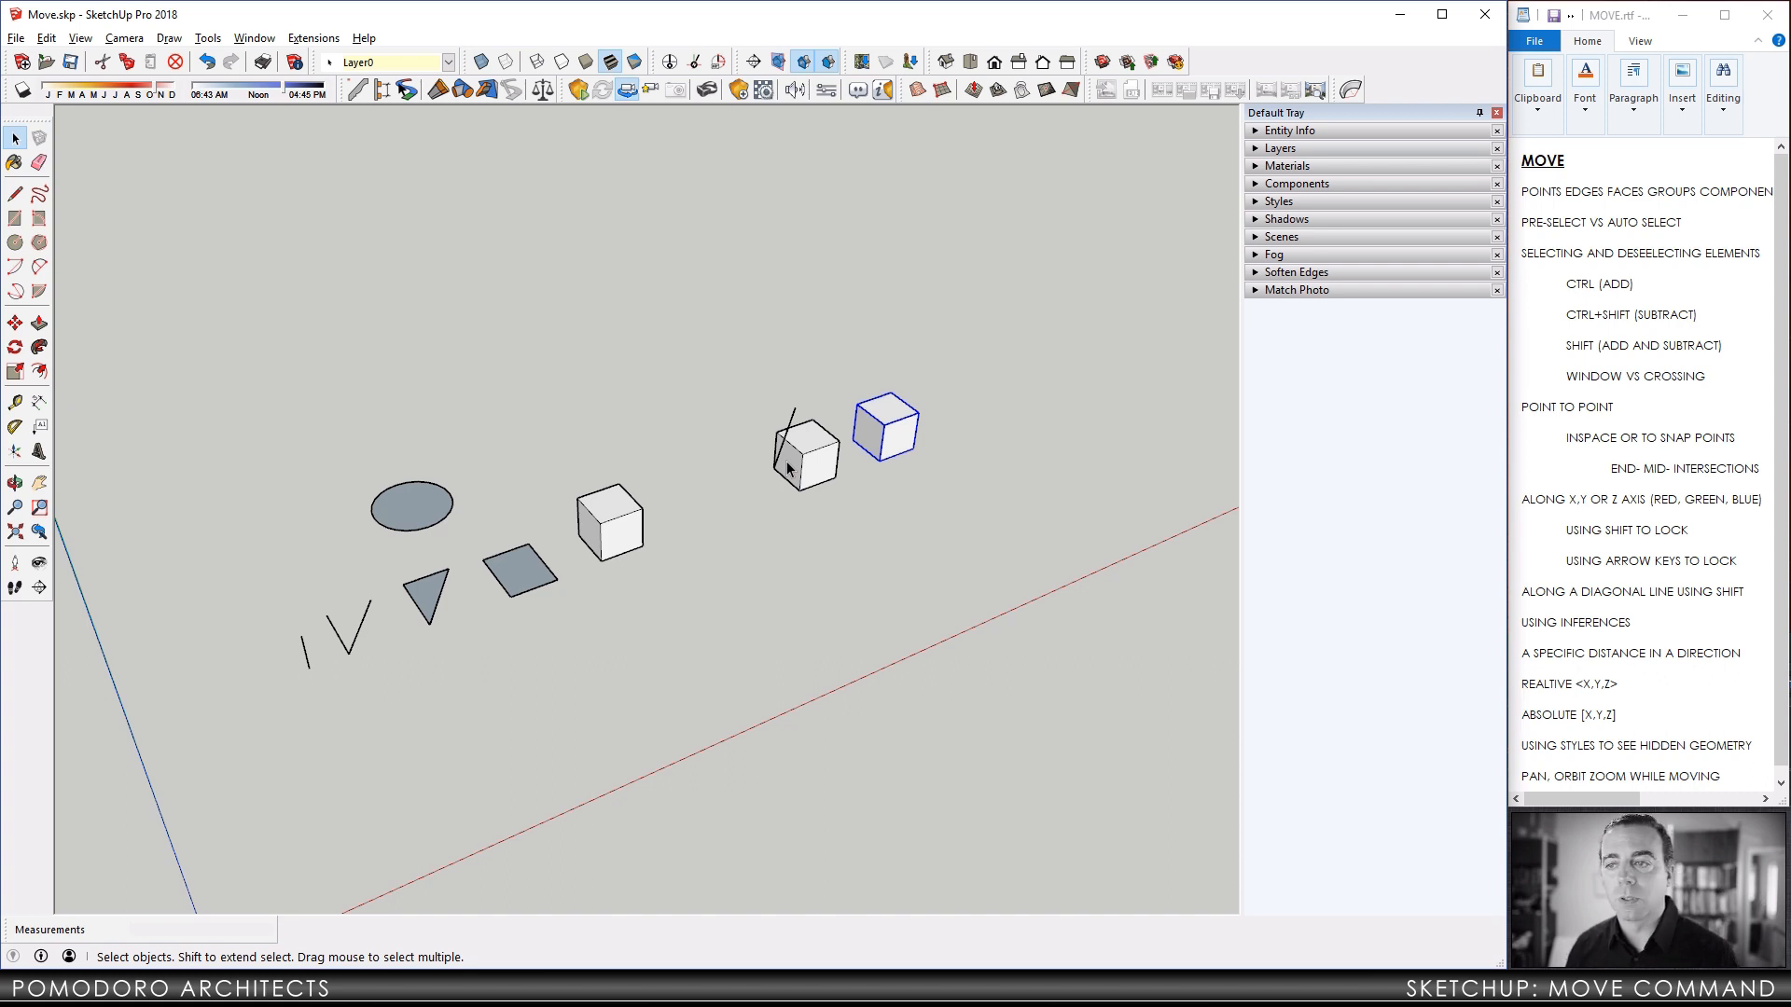
Try to move only the triangular face straight up along the blue axis, and undo the move.
{"action": "scroll", "coordinate": [786, 424], "scroll_direction": "down", "scroll_amount": 2}
{"action": "left_click", "coordinate": [791, 419]}
{"action": "scroll", "coordinate": [482, 566], "scroll_direction": "up", "scroll_amount": 2}
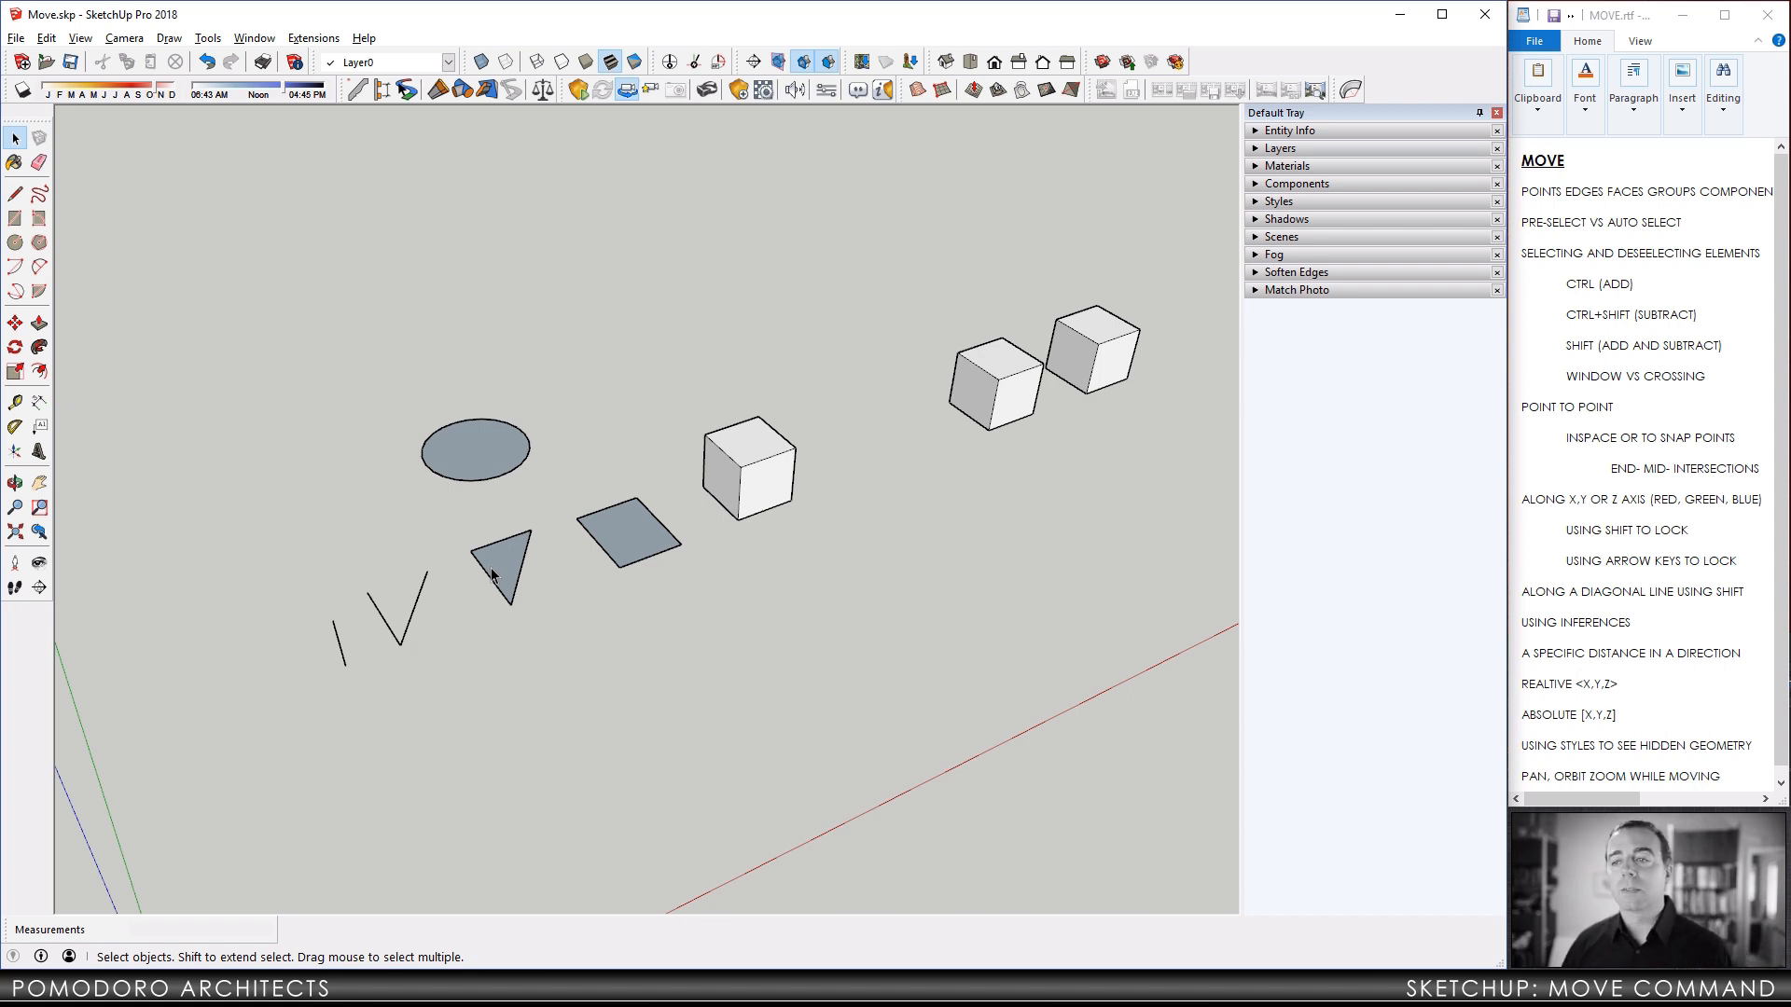
{"action": "left_click", "coordinate": [491, 575]}
{"action": "scroll", "coordinate": [501, 569], "scroll_direction": "up", "scroll_amount": 3}
{"action": "key", "text": "m"}
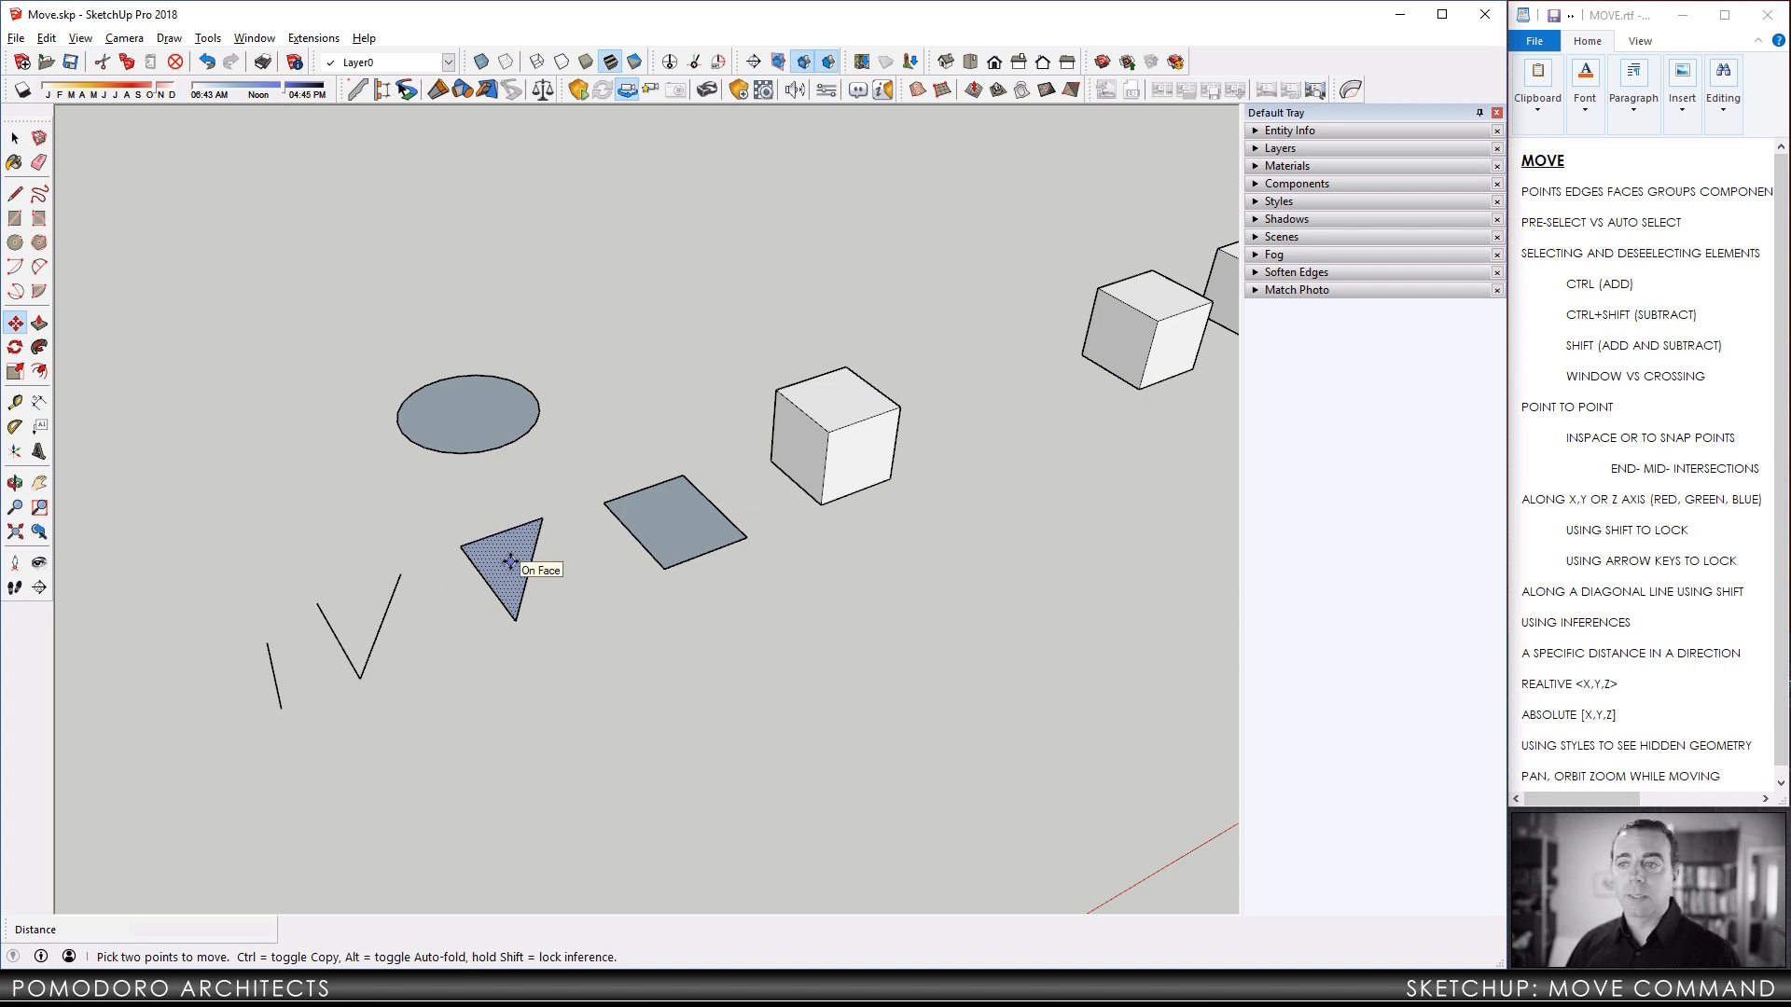
{"action": "left_click", "coordinate": [510, 561]}
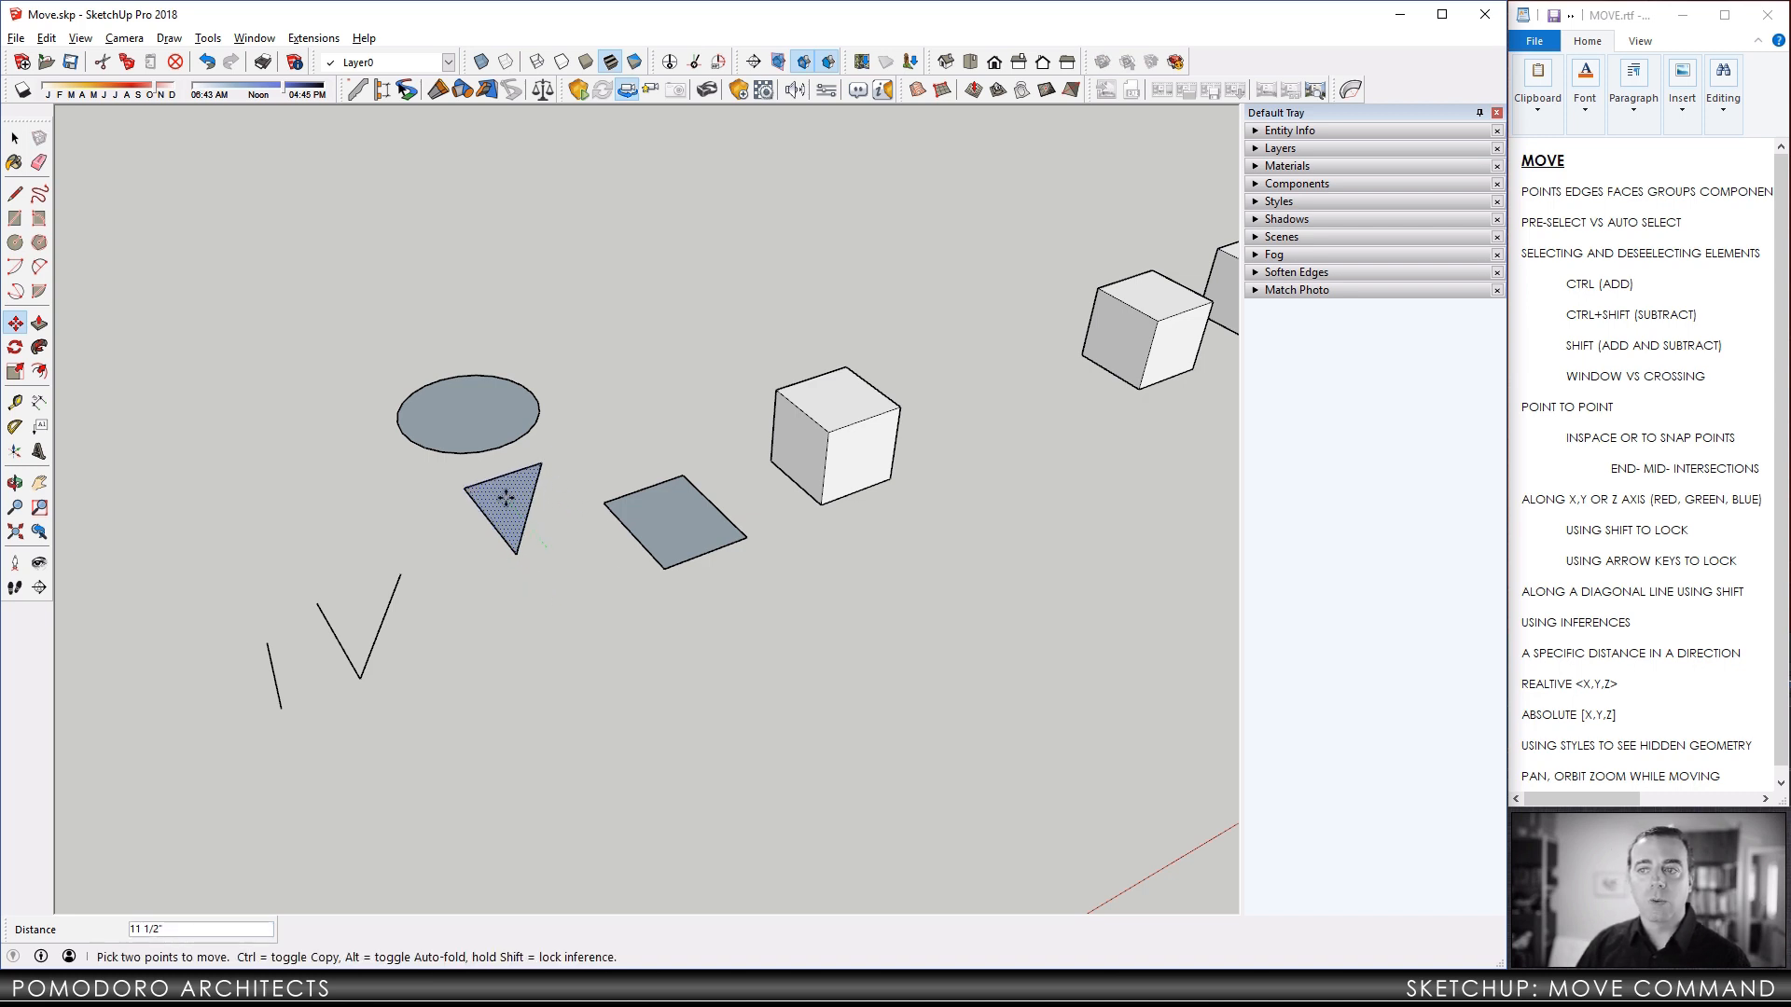
{"action": "middle_click_drag", "start_coordinate": [522, 524], "coordinate": [556, 450]}
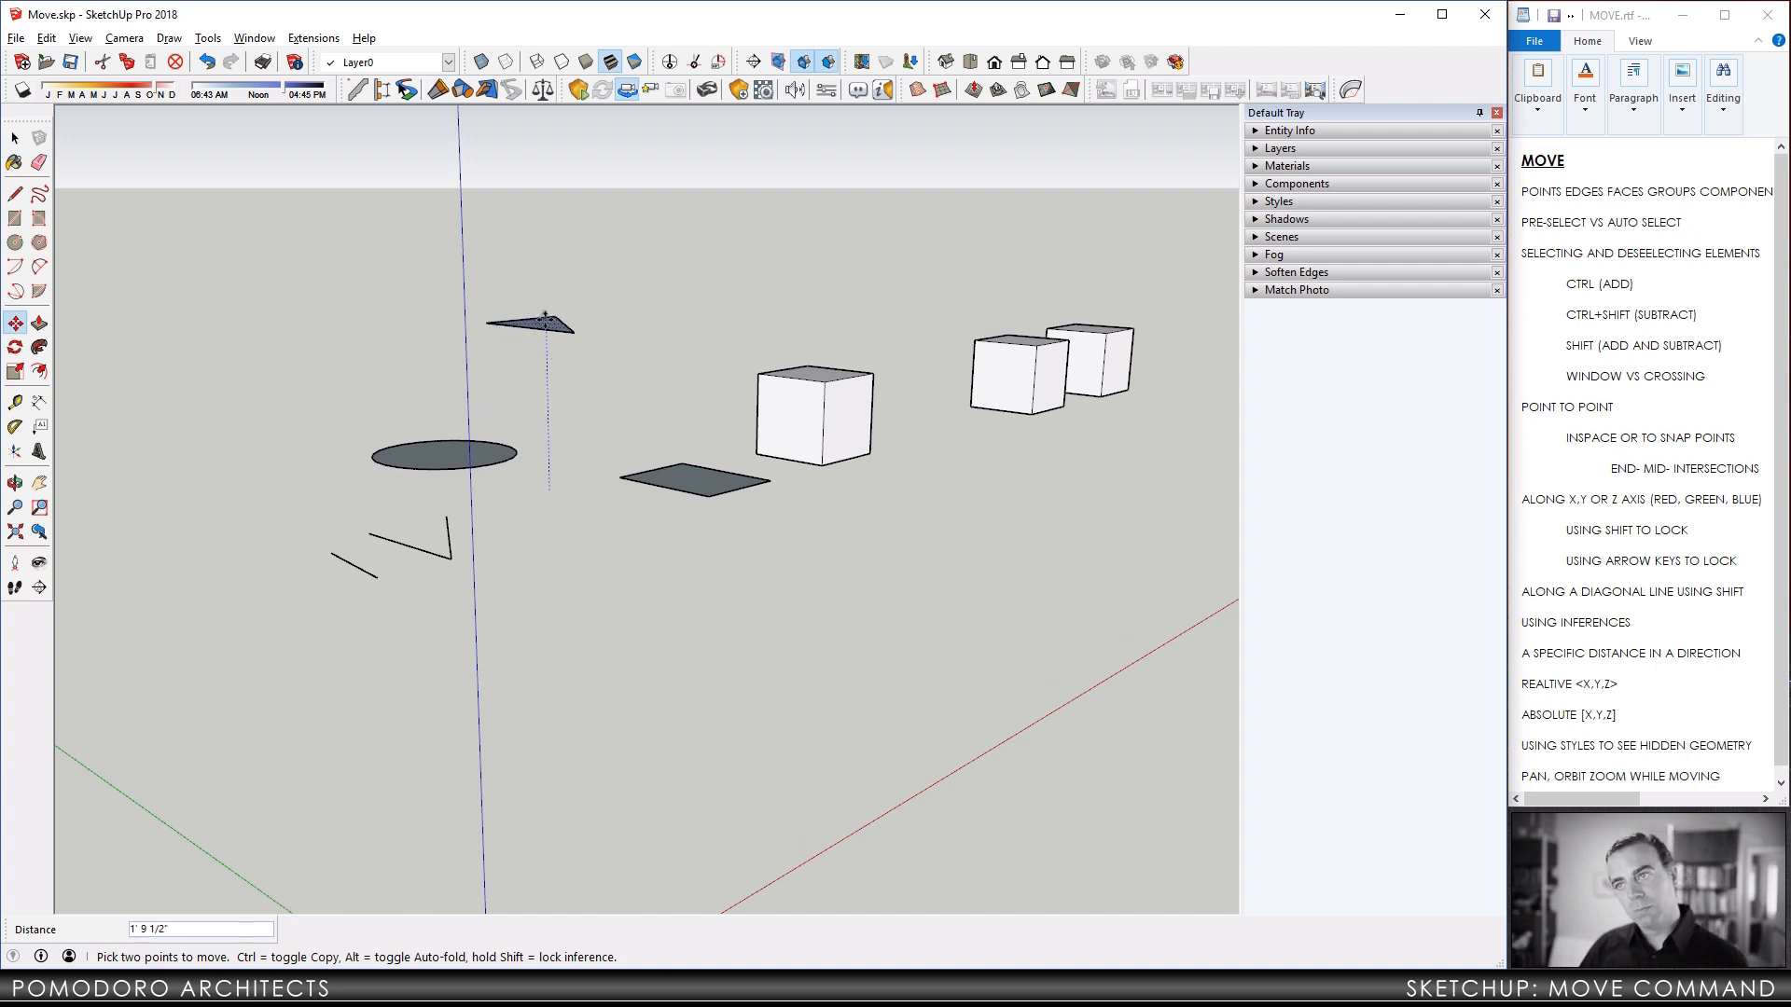
{"action": "left_click", "coordinate": [549, 265]}
{"action": "middle_click_drag", "start_coordinate": [556, 348], "coordinate": [640, 495]}
{"action": "key", "text": "ctrl+z"}
Try to raise the triangular face with the move locked to the blue axis, level with the nearest cube's top corner.
{"action": "scroll", "coordinate": [522, 522], "scroll_direction": "up", "scroll_amount": 3}
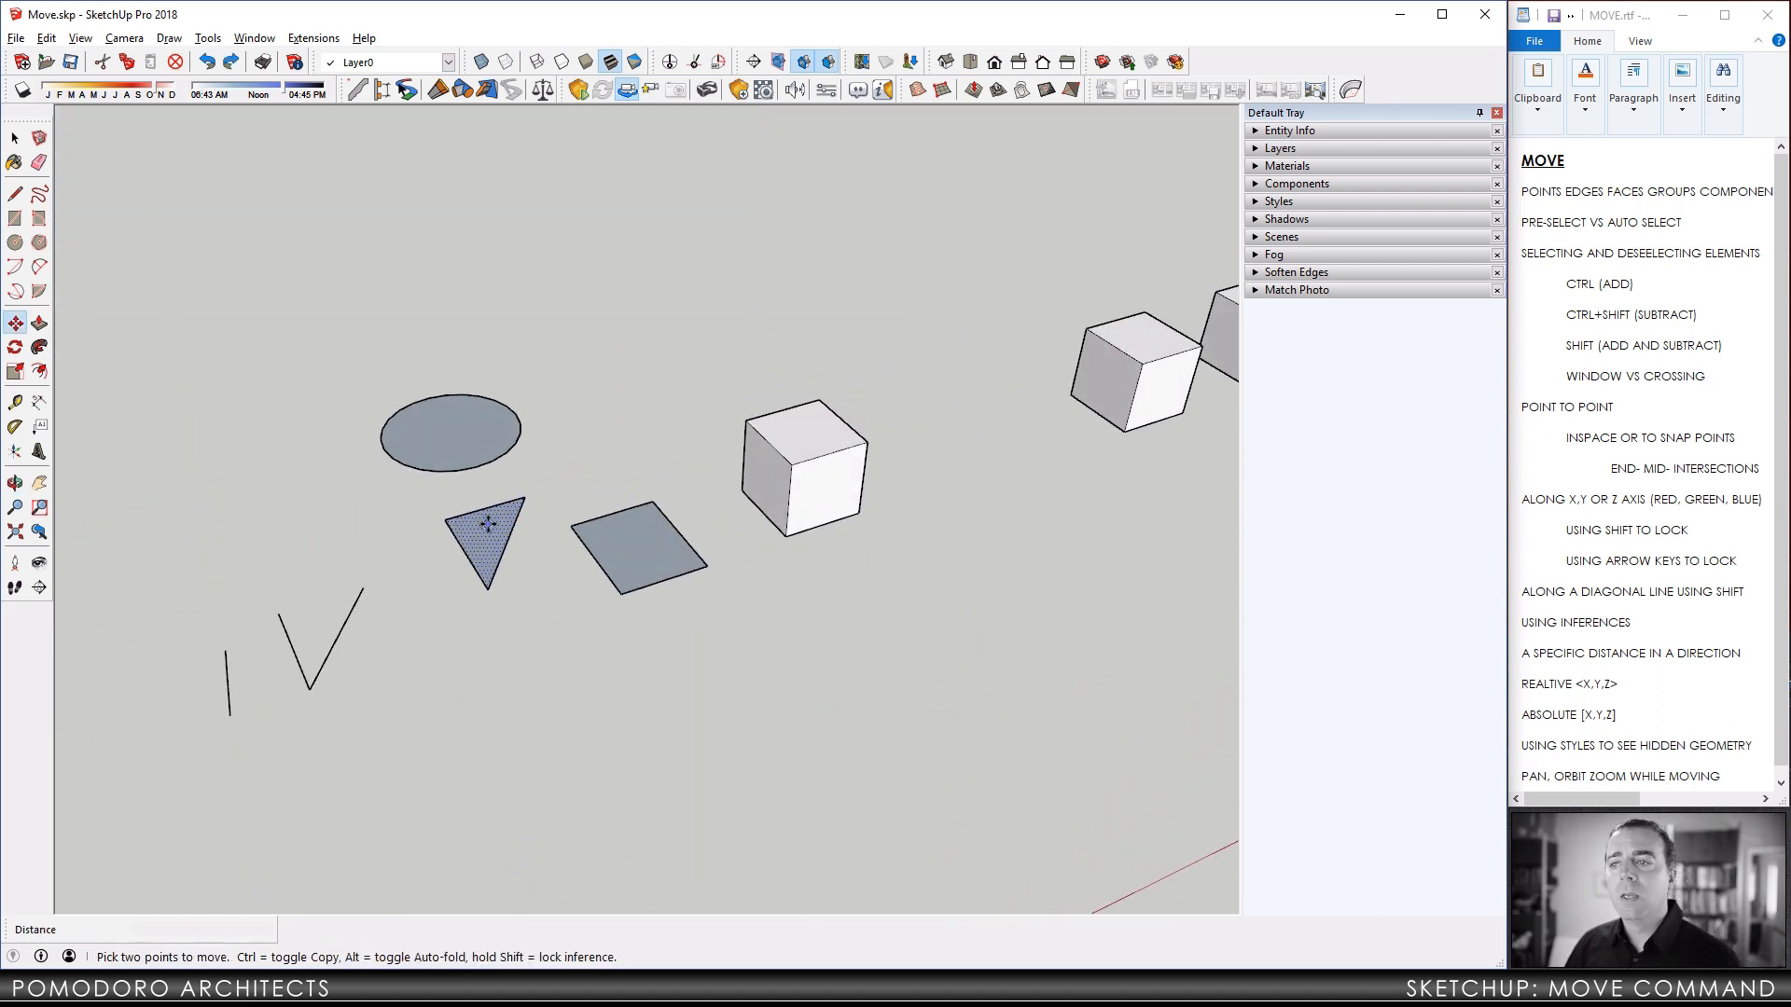
{"action": "left_click", "coordinate": [485, 529]}
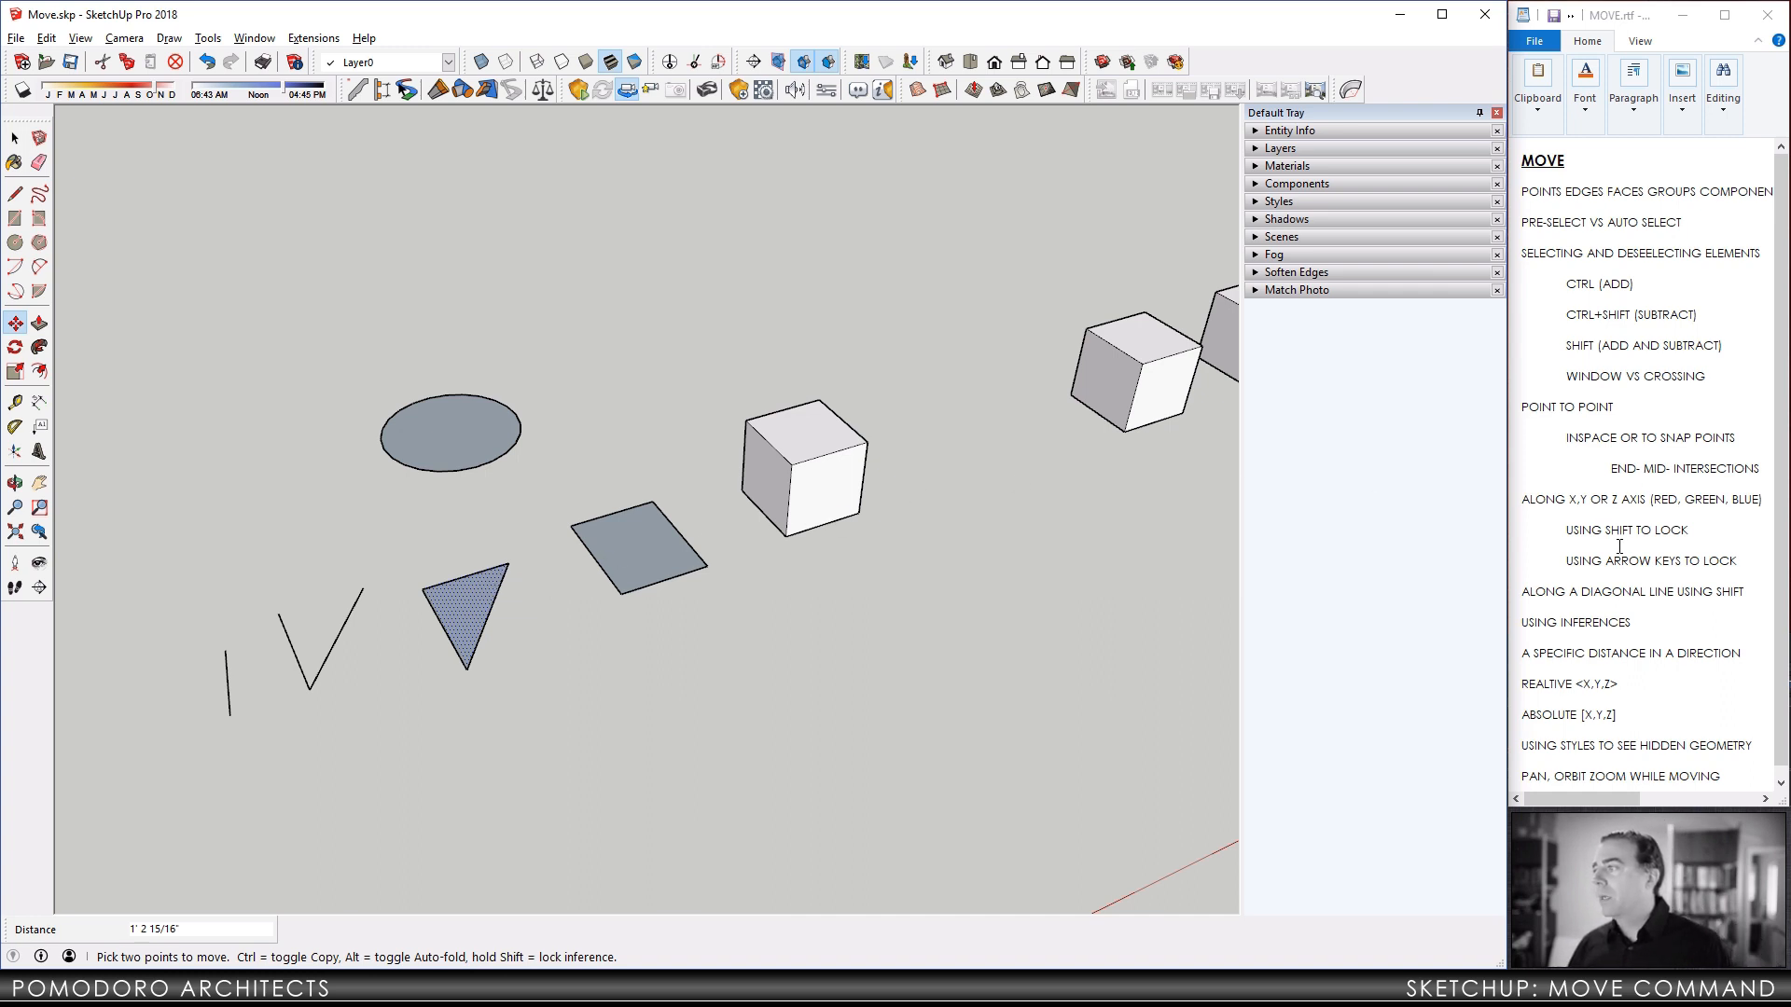
{"action": "middle_click_drag", "start_coordinate": [474, 606], "coordinate": [560, 539]}
{"action": "scroll", "coordinate": [551, 539], "scroll_direction": "up", "scroll_amount": 4}
{"action": "scroll", "coordinate": [533, 550], "scroll_direction": "down", "scroll_amount": 2}
{"action": "scroll", "coordinate": [533, 551], "scroll_direction": "down", "scroll_amount": 3}
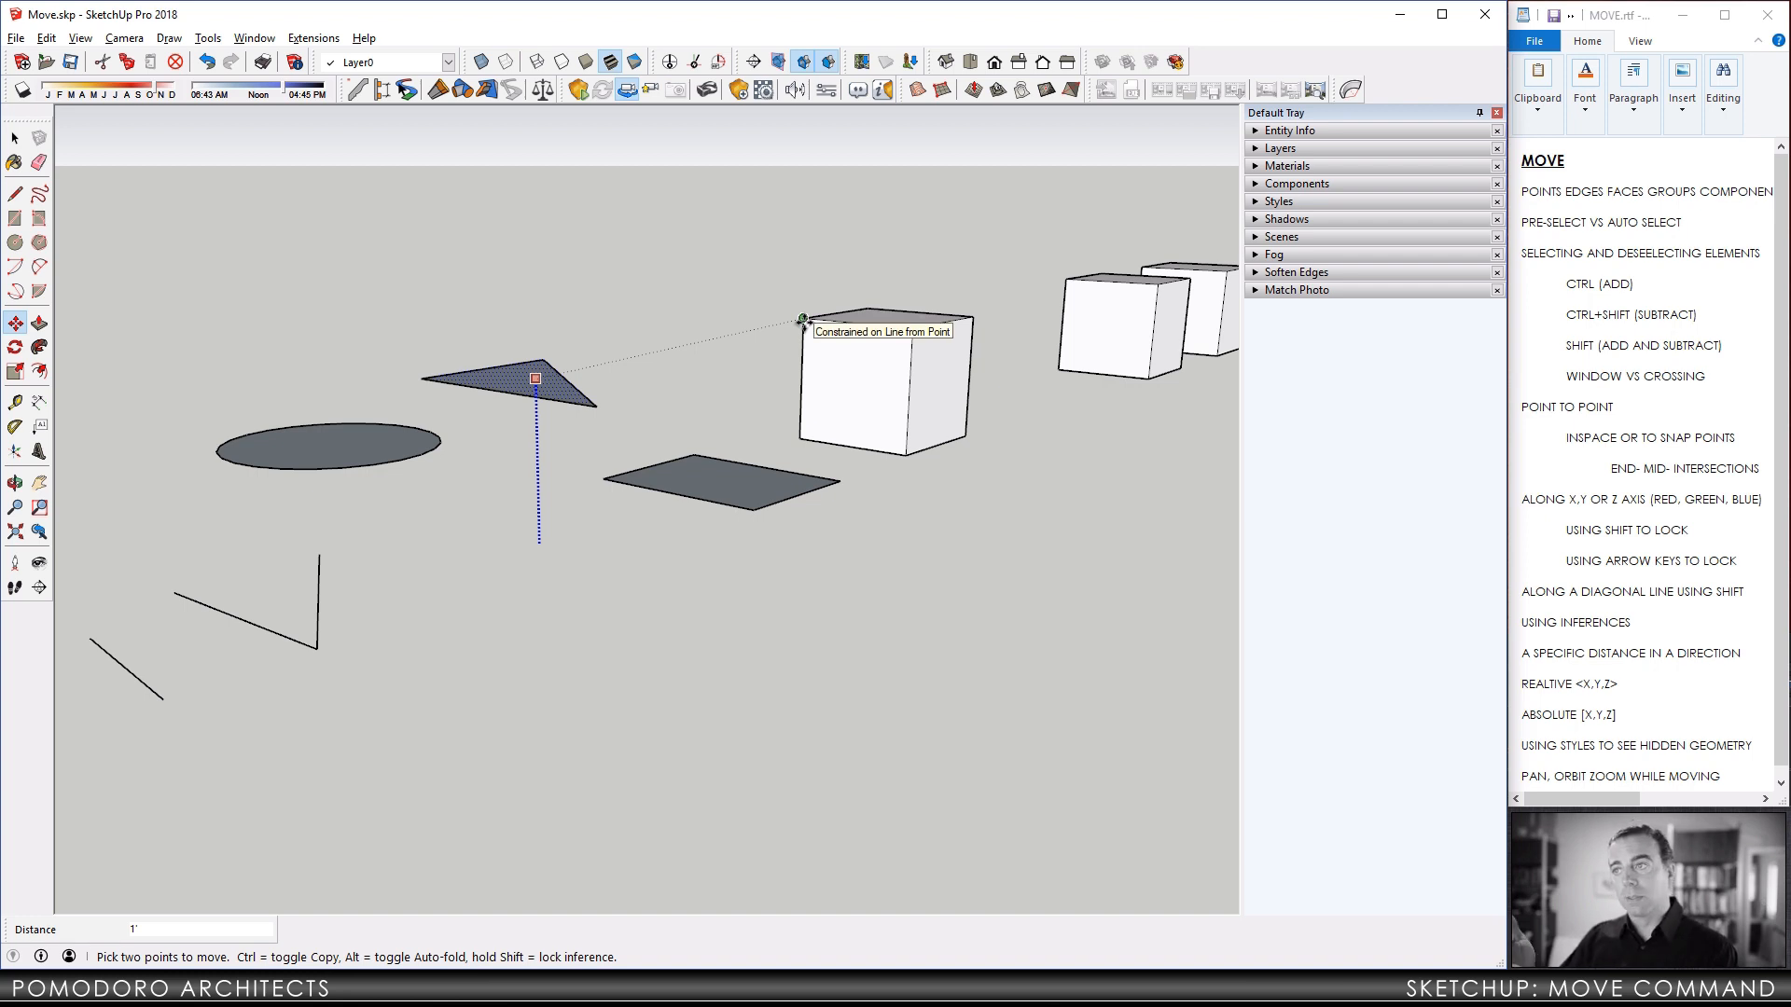
{"action": "left_click", "coordinate": [803, 320]}
{"action": "middle_click_drag", "start_coordinate": [891, 455], "coordinate": [1088, 399]}
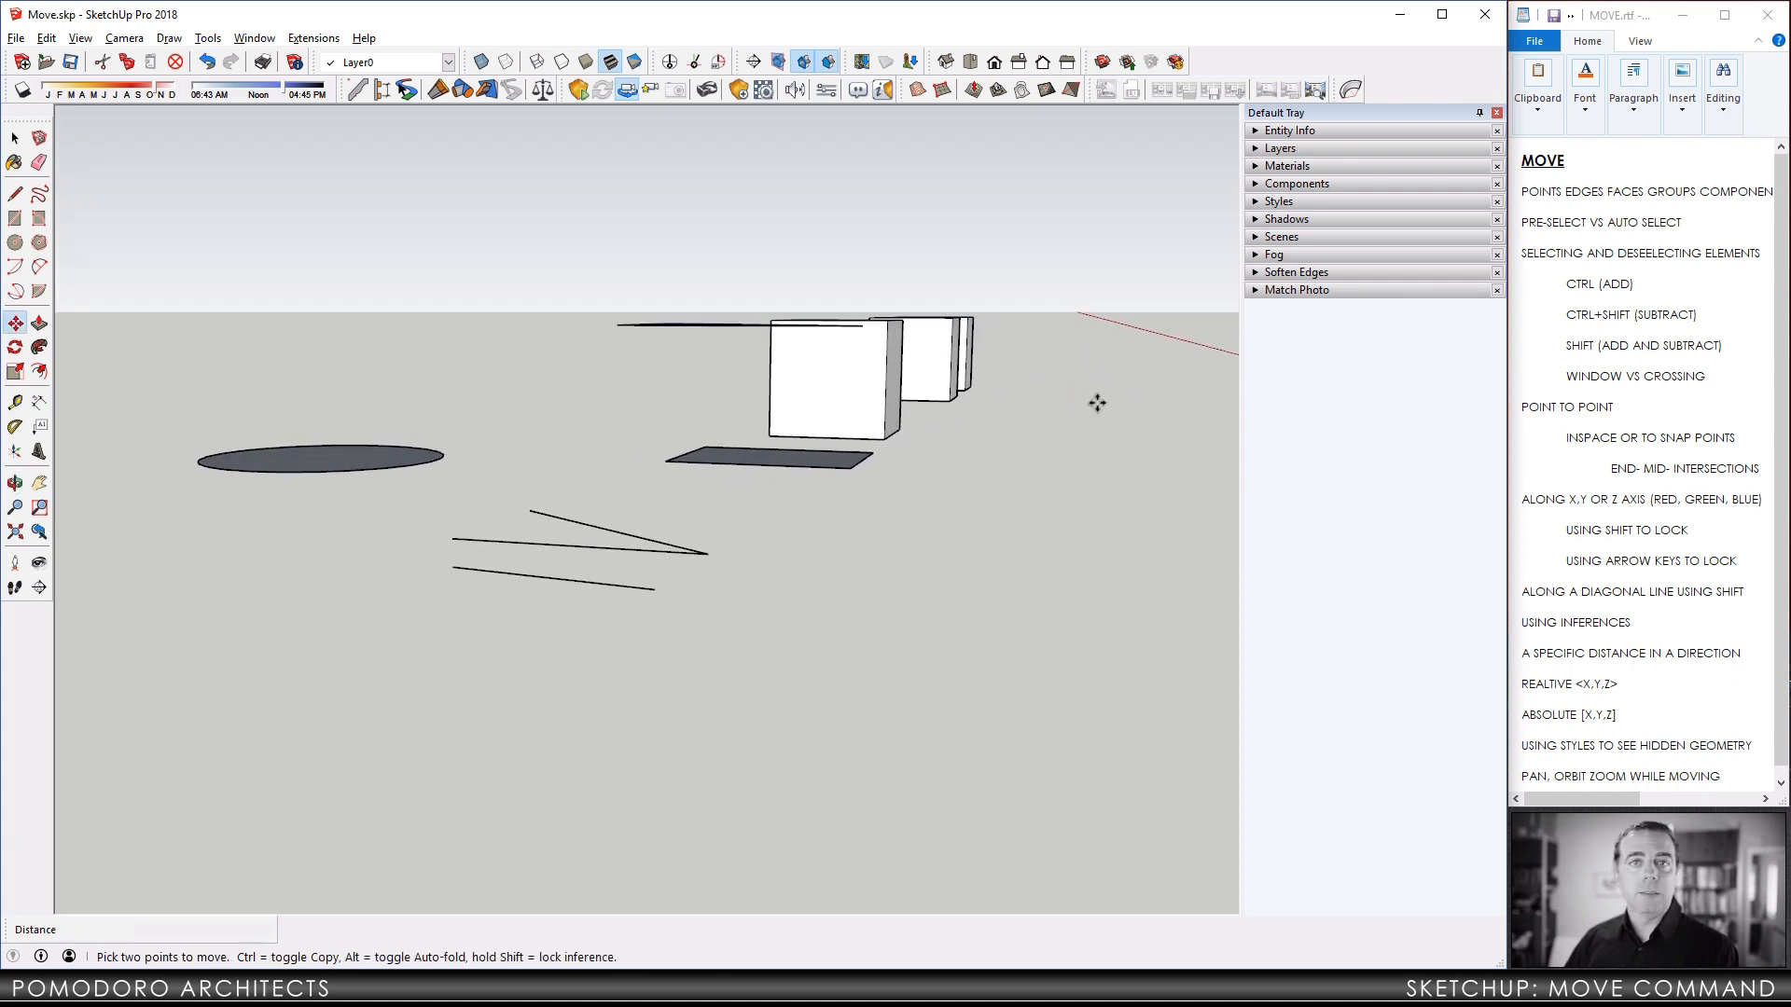
{"action": "middle_click_drag", "start_coordinate": [949, 361], "coordinate": [848, 367]}
{"action": "middle_click_drag", "start_coordinate": [689, 494], "coordinate": [384, 545]}
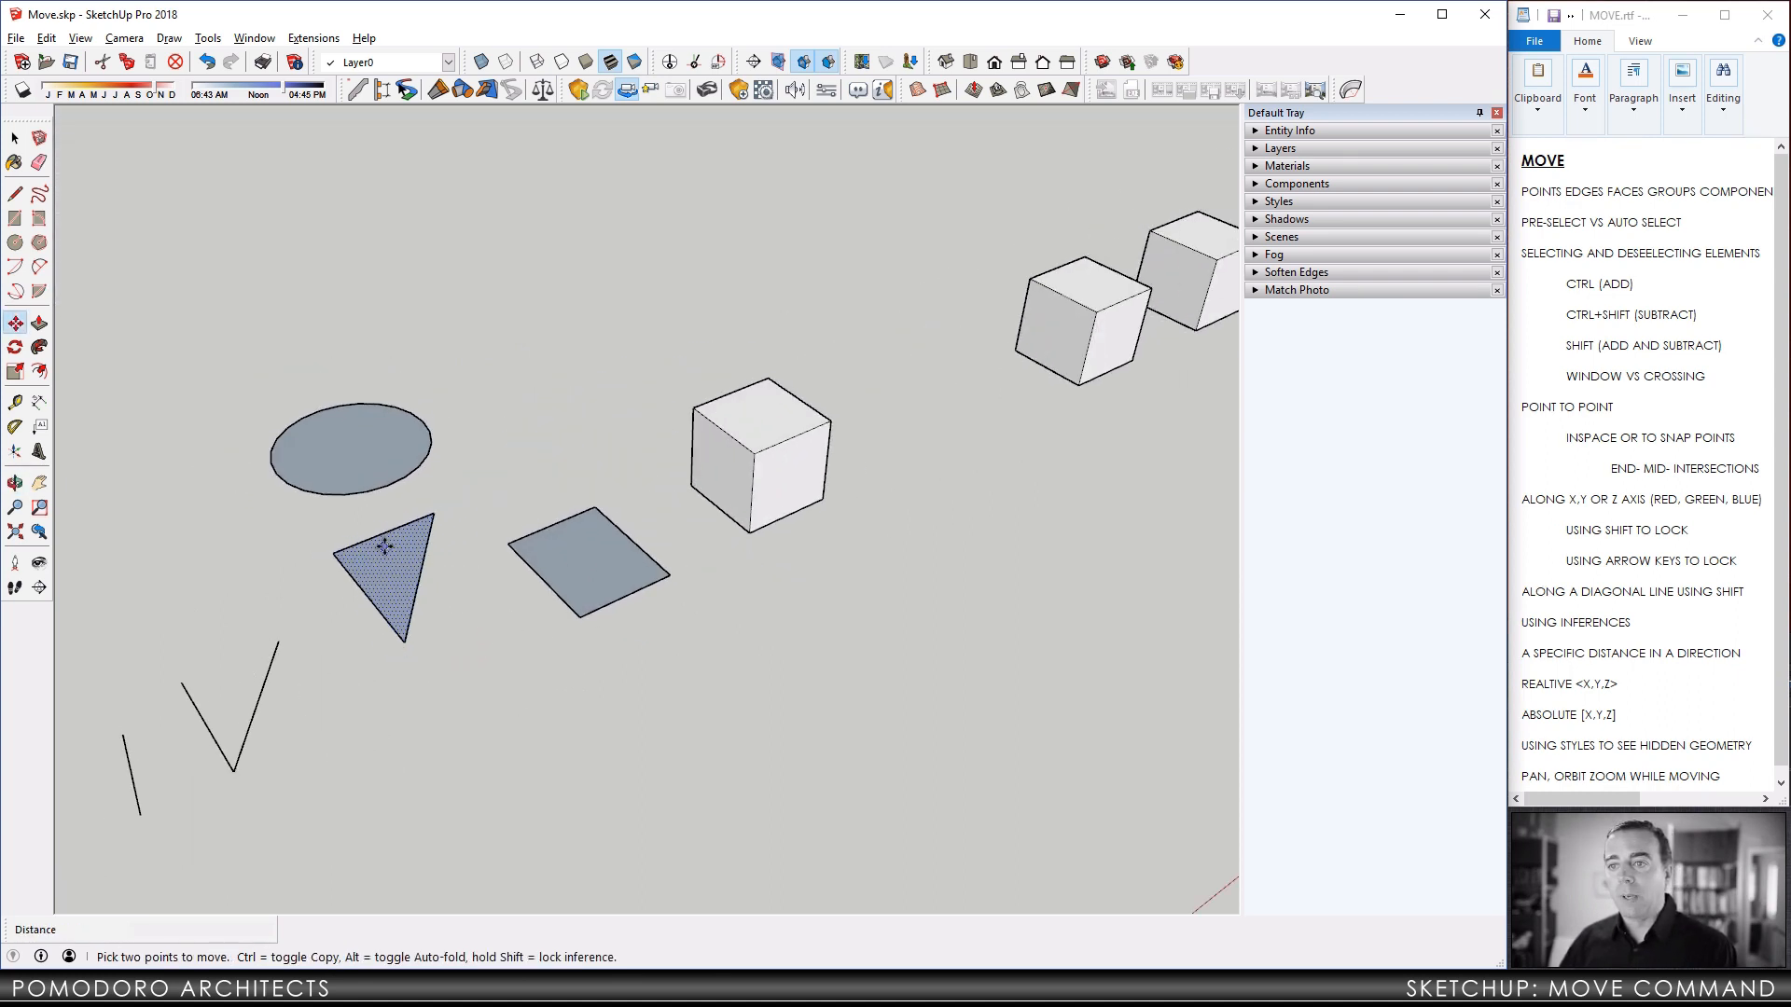
Try to move the triangular face by its corner with the direction locked to the green and red axes, referencing the nearest cube.
{"action": "left_click", "coordinate": [338, 553]}
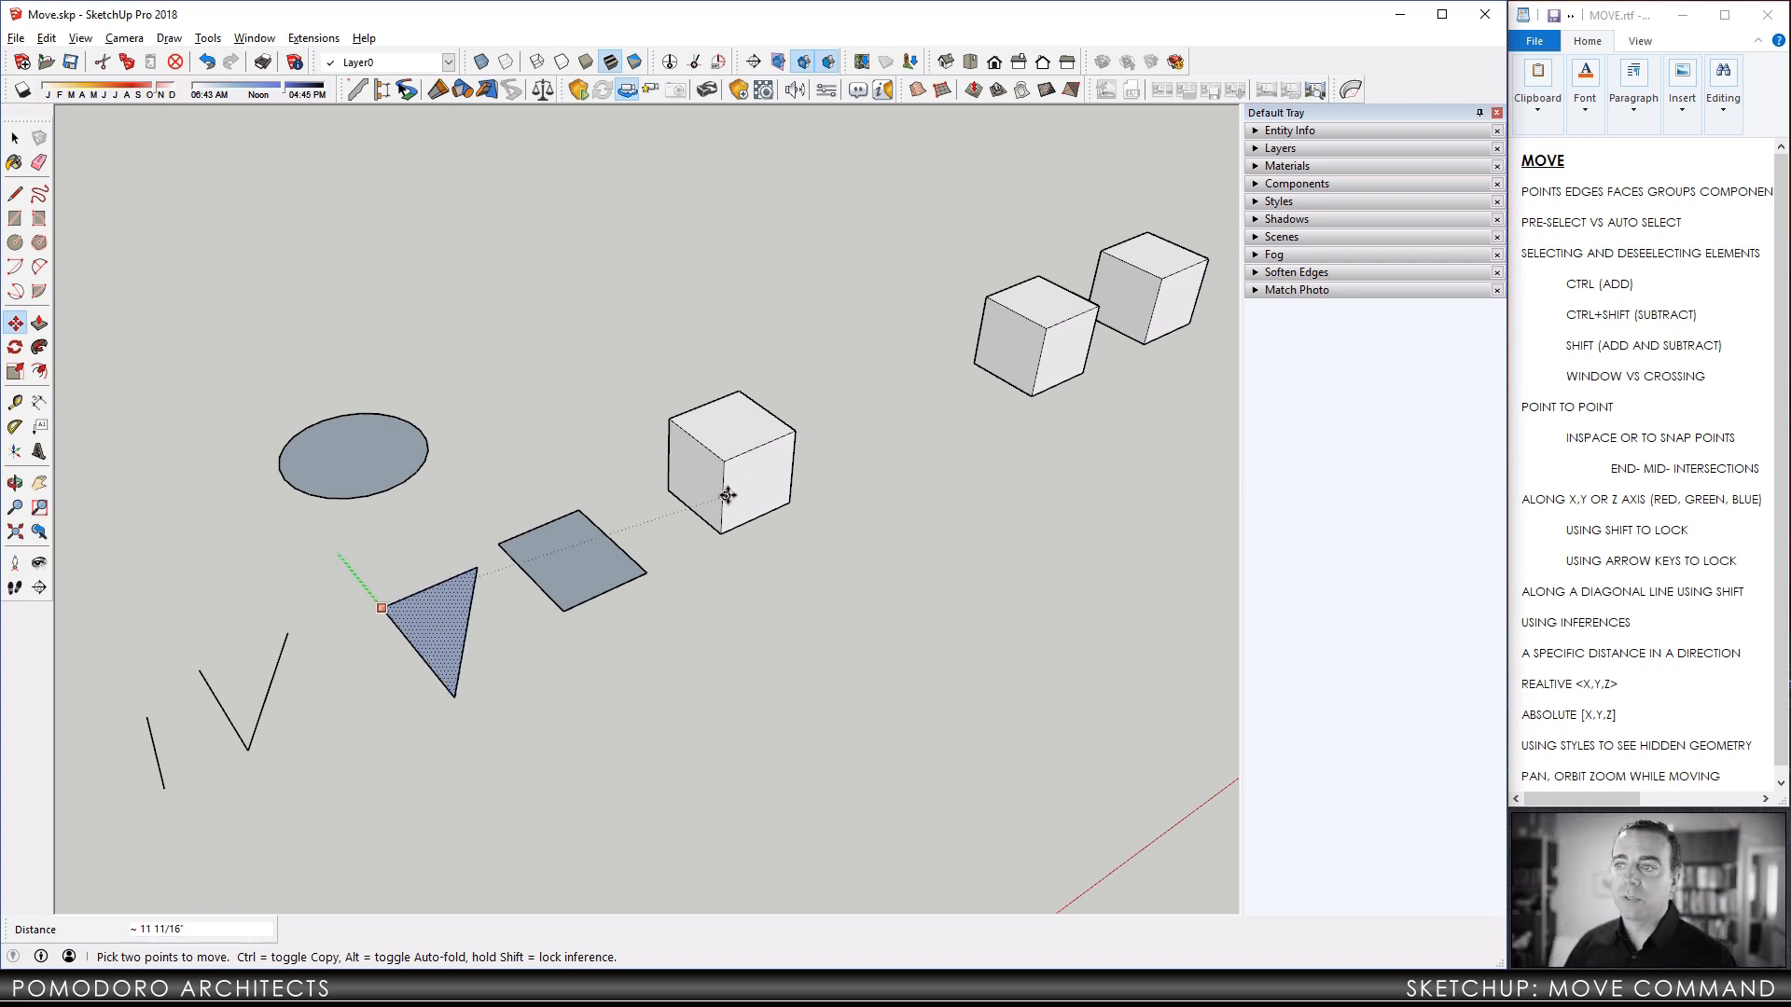
{"action": "middle_click_drag", "start_coordinate": [724, 472], "coordinate": [363, 612]}
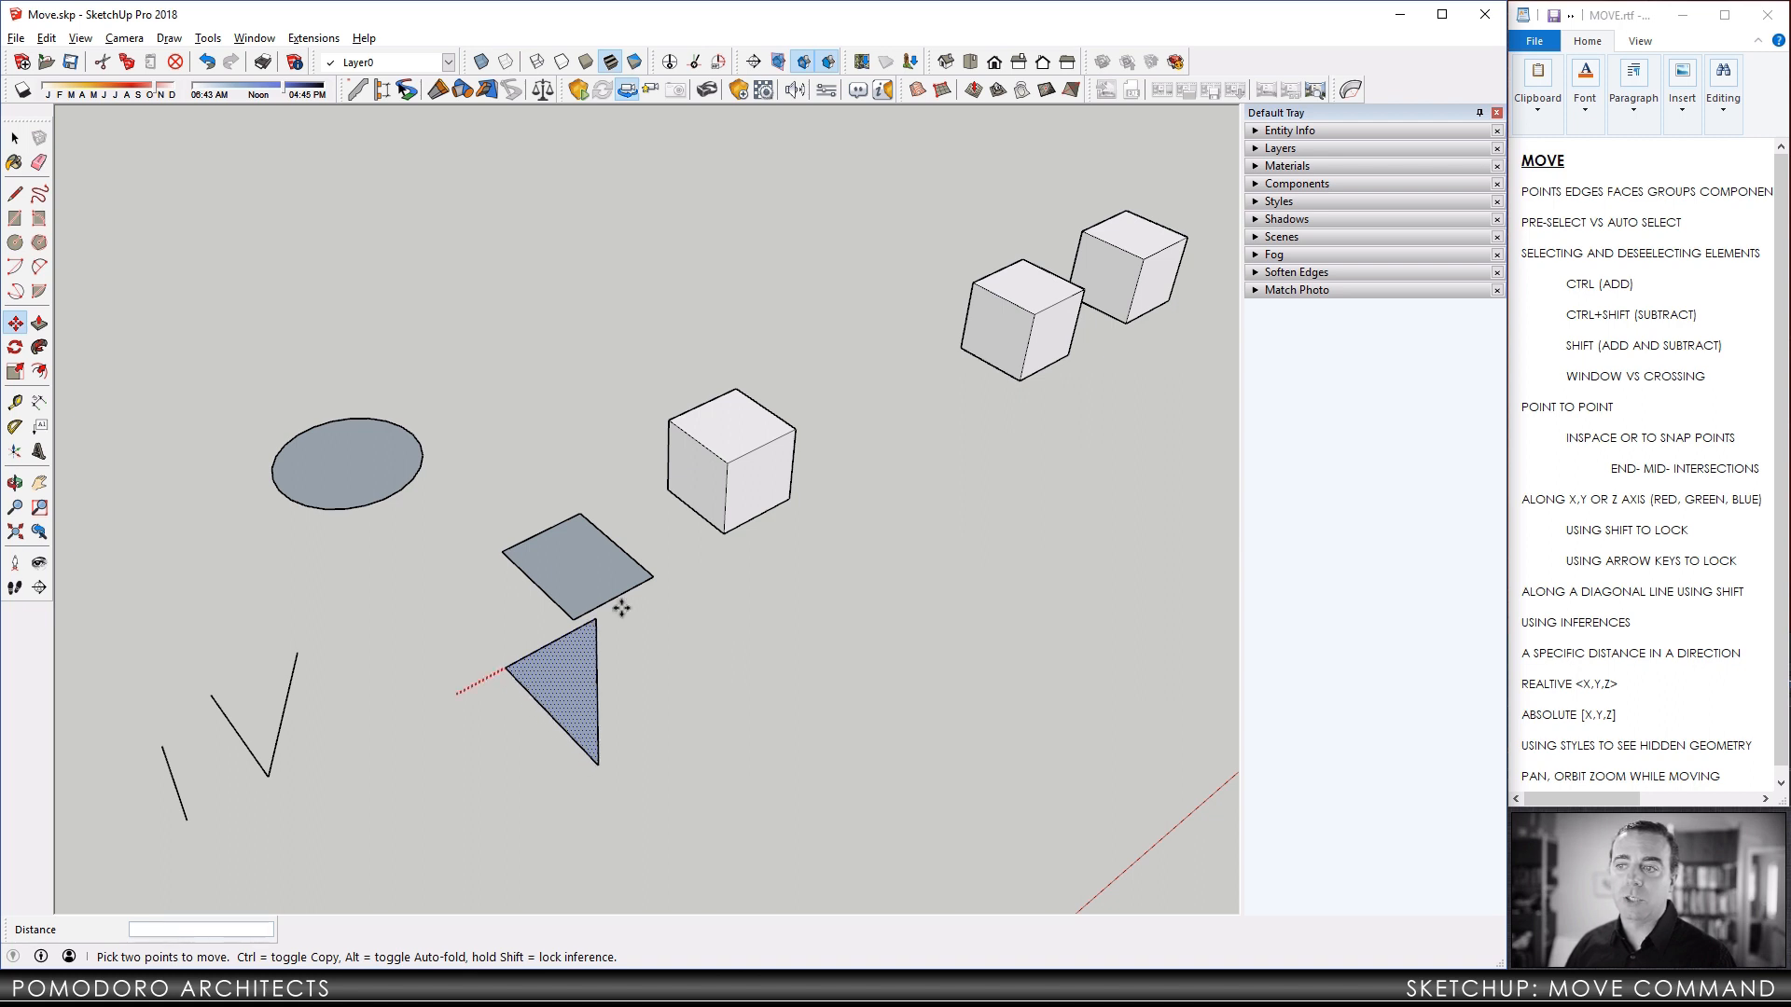
{"action": "middle_click_drag", "start_coordinate": [719, 491], "coordinate": [735, 414]}
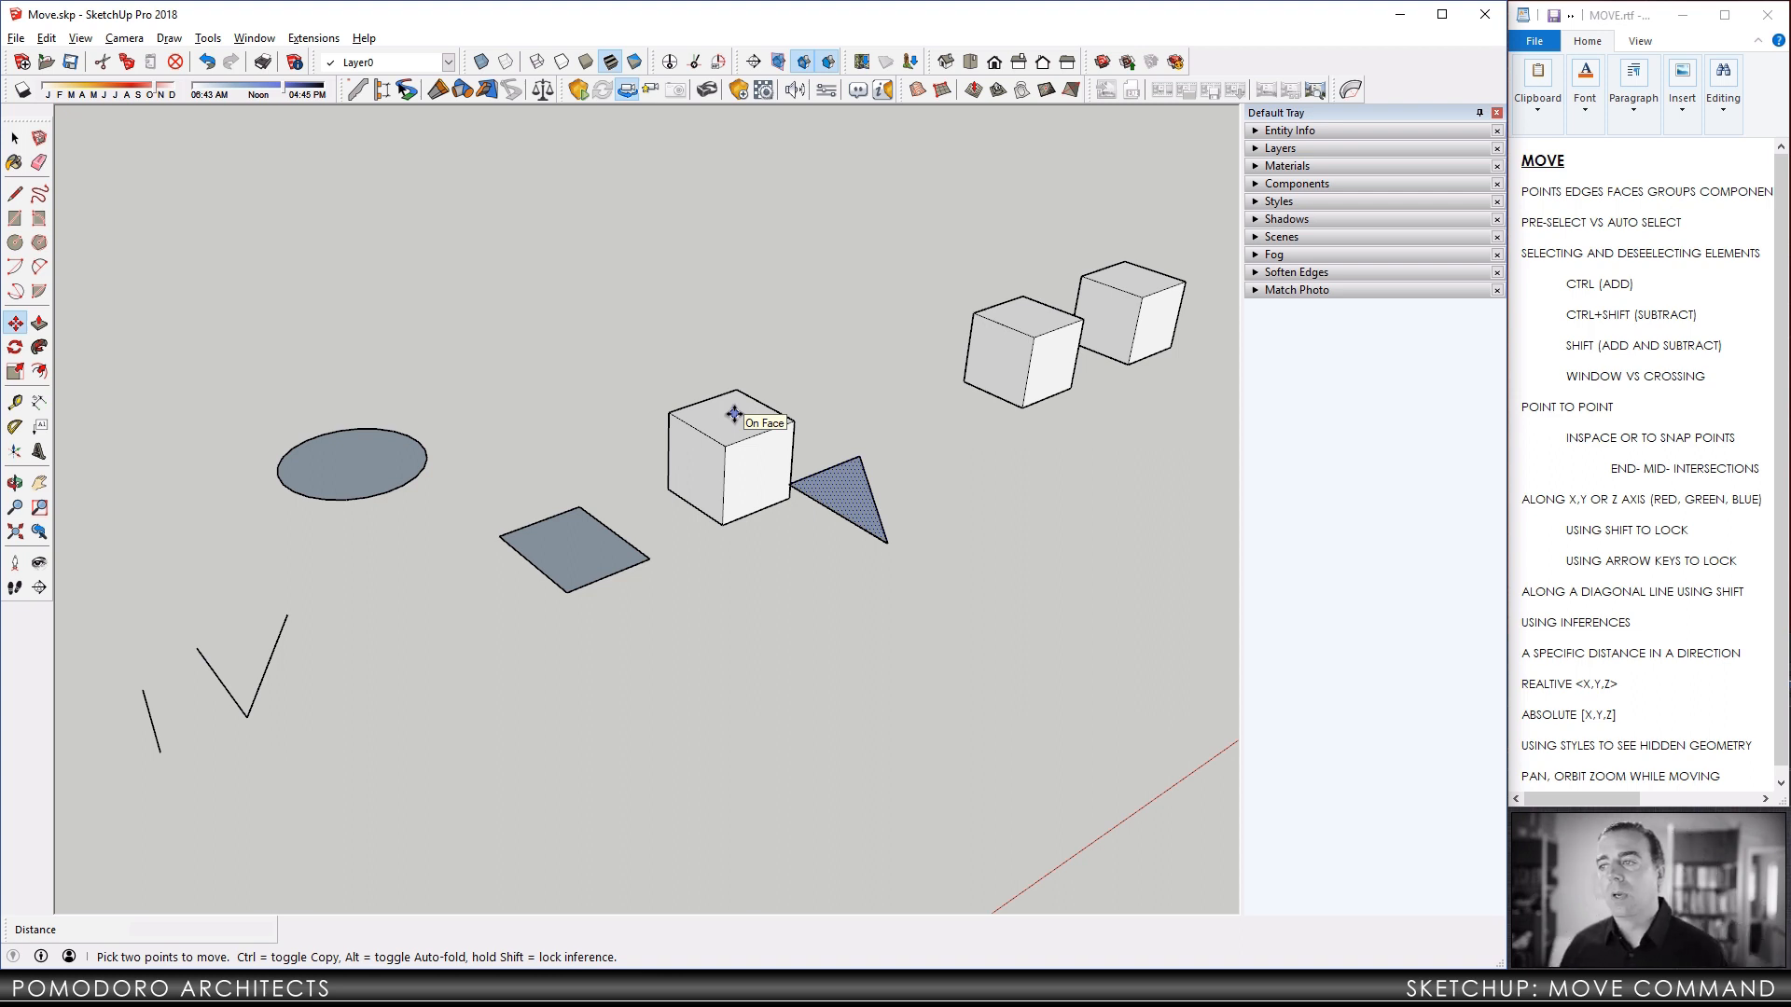
Move the triangular face from beside the cube back to the space between the V and the square.
{"action": "left_click", "coordinate": [792, 484]}
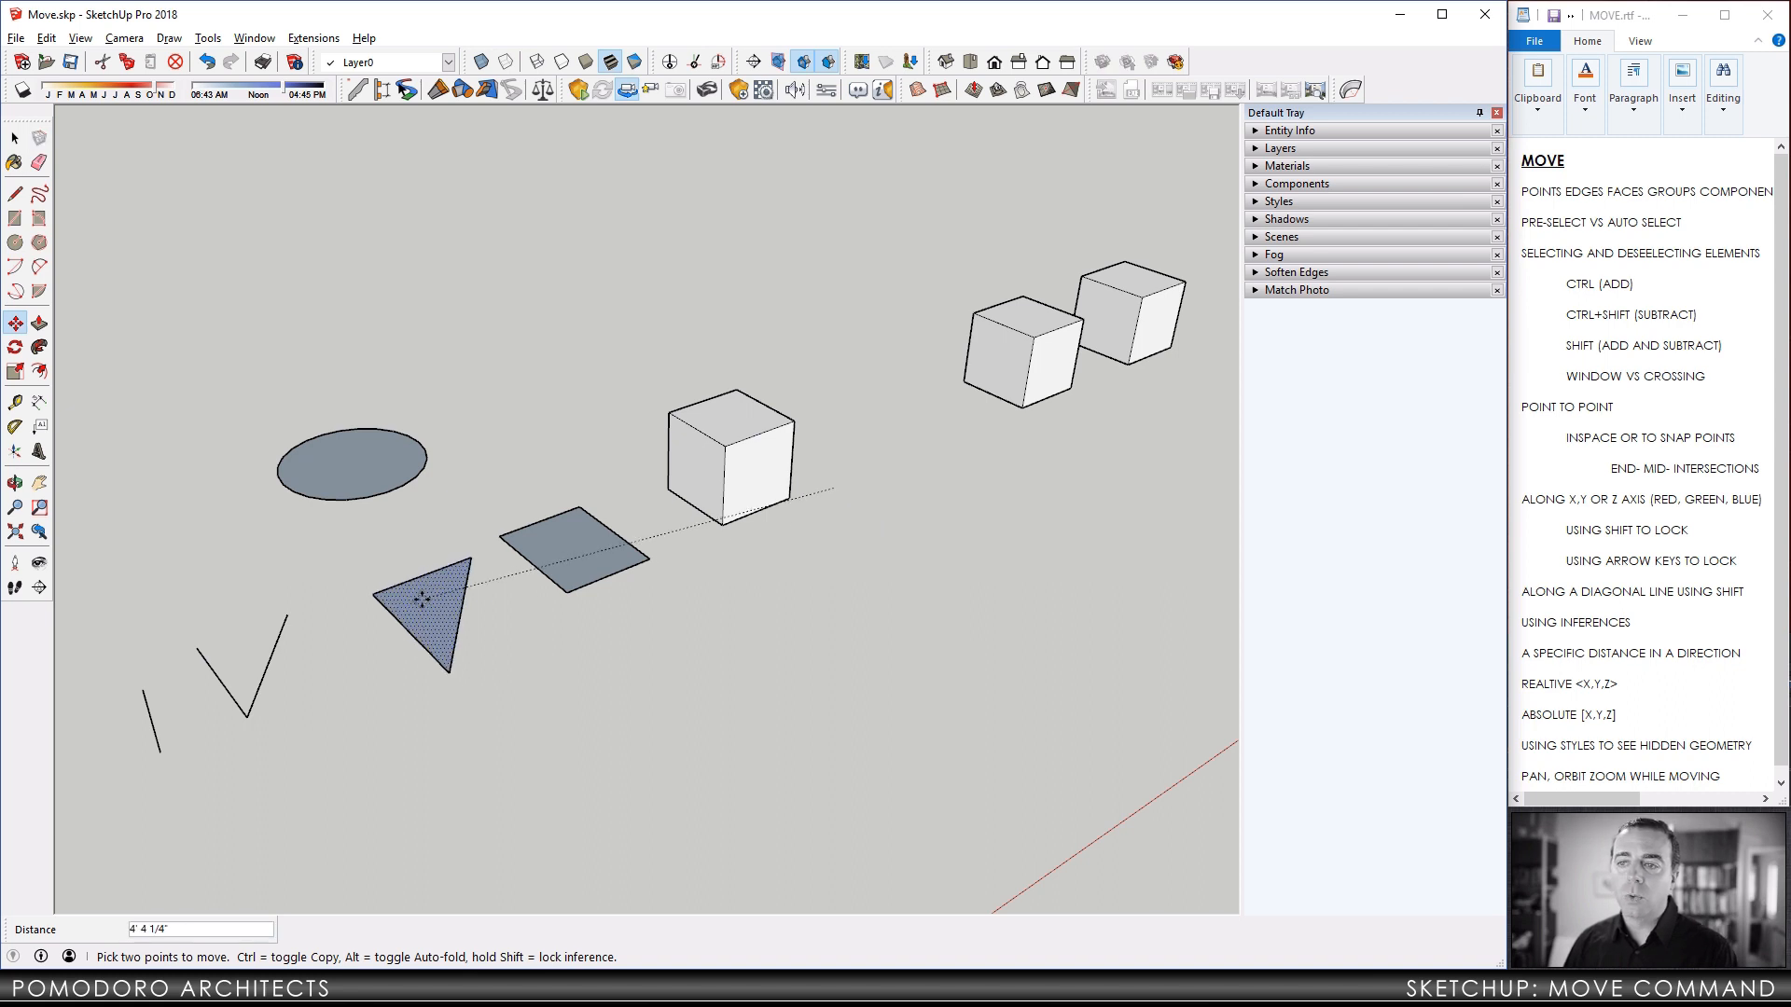
{"action": "left_click", "coordinate": [342, 574]}
{"action": "left_click", "coordinate": [342, 574]}
{"action": "key", "text": "Up"}
{"action": "left_click", "coordinate": [567, 592]}
{"action": "left_click", "coordinate": [400, 659]}
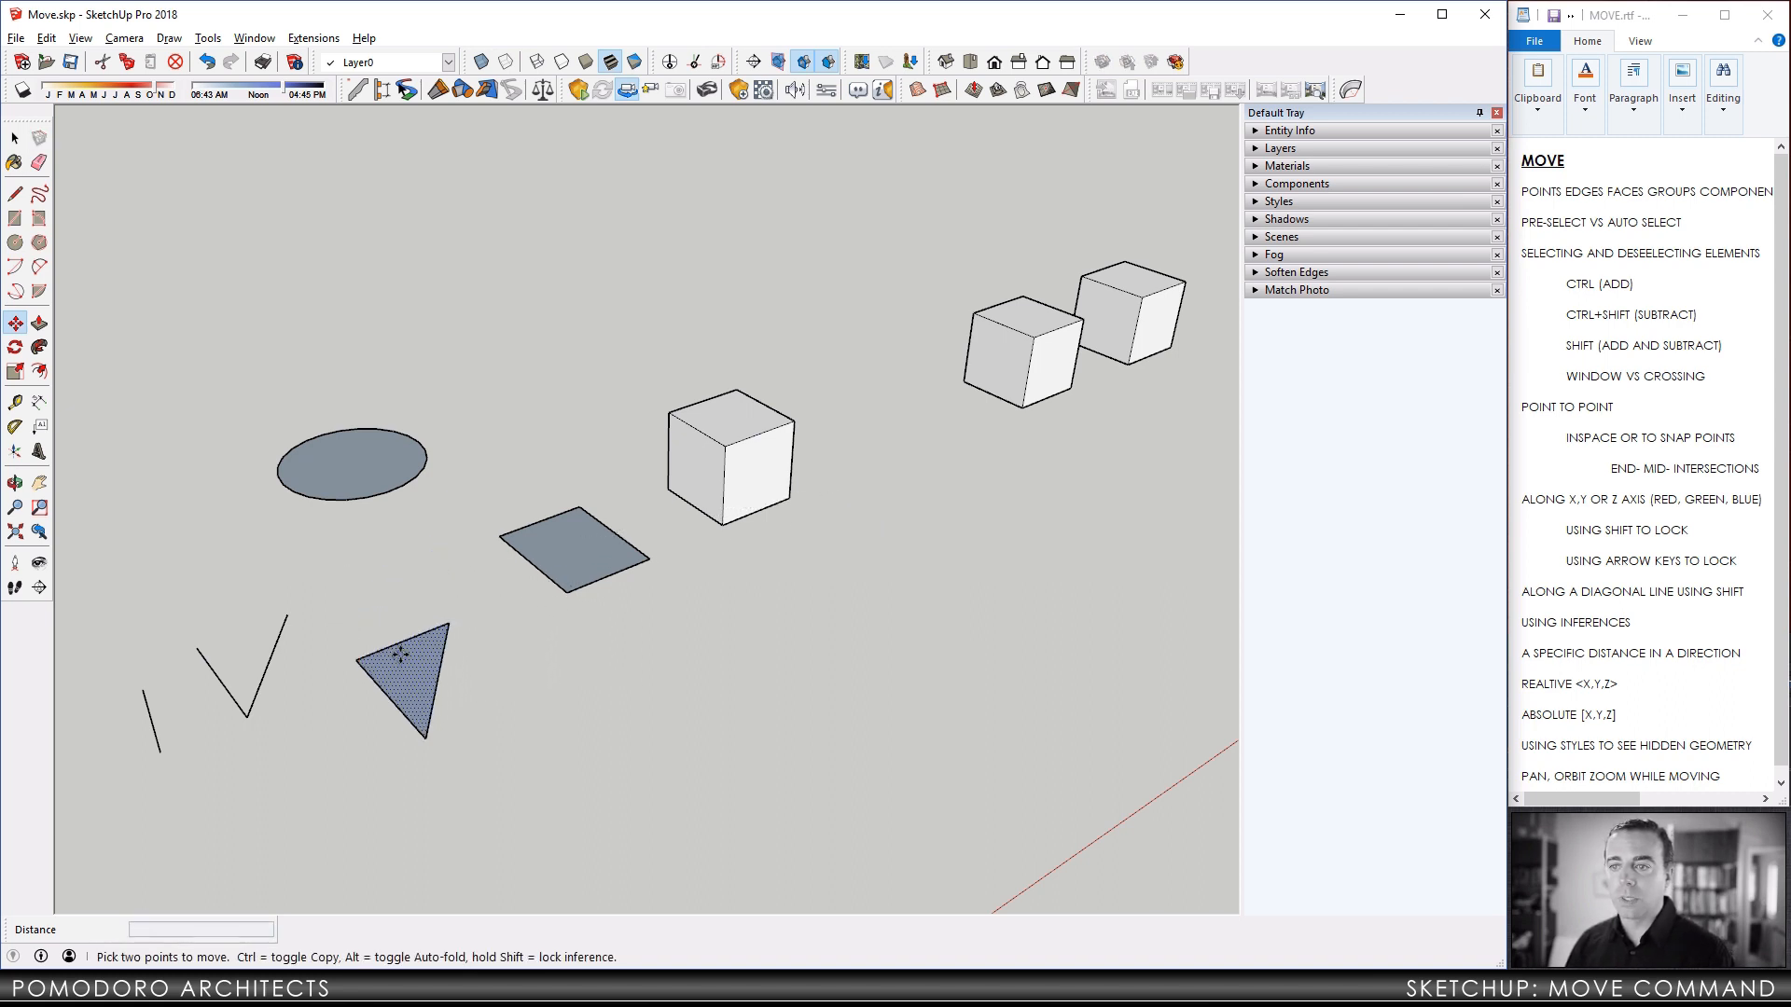
Select the triangle with its edges and lower it 8 11/16" along the blue axis, level with the square's near corner.
{"action": "left_click", "coordinate": [388, 595]}
{"action": "key", "text": "space"}
{"action": "middle_click_drag", "start_coordinate": [388, 595], "coordinate": [219, 689]}
{"action": "middle_click_drag", "start_coordinate": [359, 583], "coordinate": [604, 518], "text": "shift"}
{"action": "middle_click_drag", "start_coordinate": [604, 518], "coordinate": [608, 448]}
{"action": "key", "text": "m"}
{"action": "left_click", "coordinate": [600, 515]}
{"action": "key", "text": "Up"}
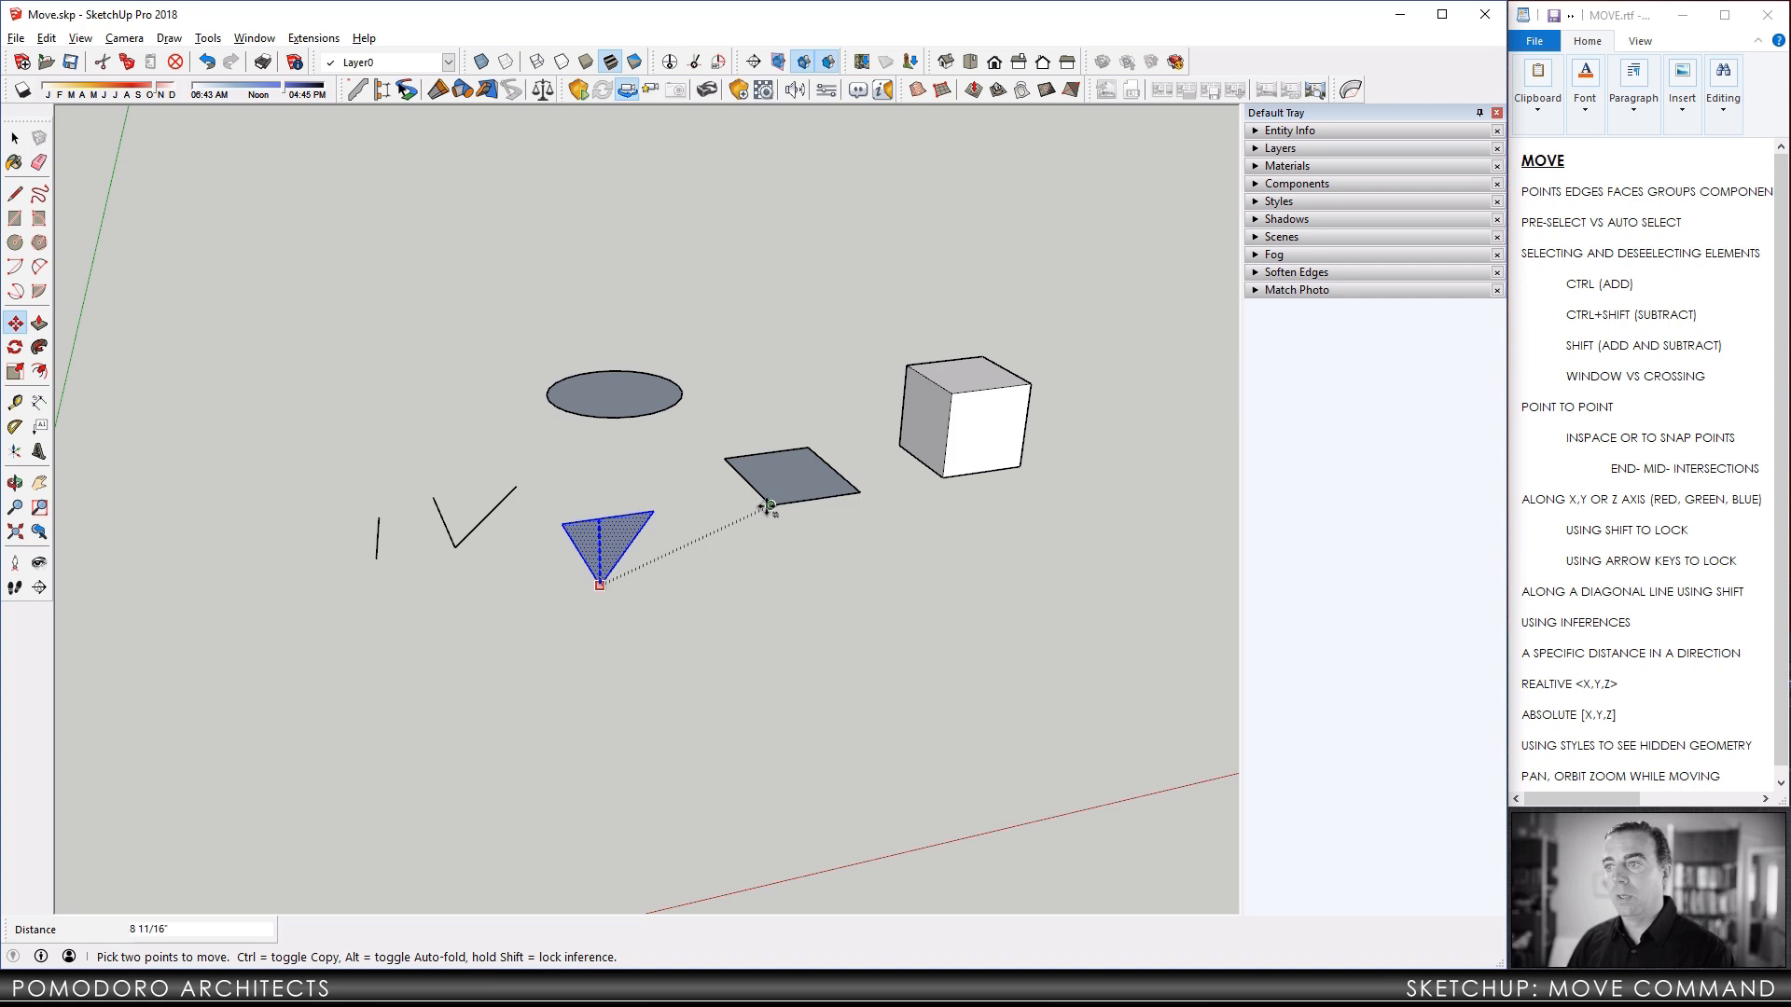
{"action": "left_click", "coordinate": [769, 506]}
{"action": "left_click", "coordinate": [685, 581]}
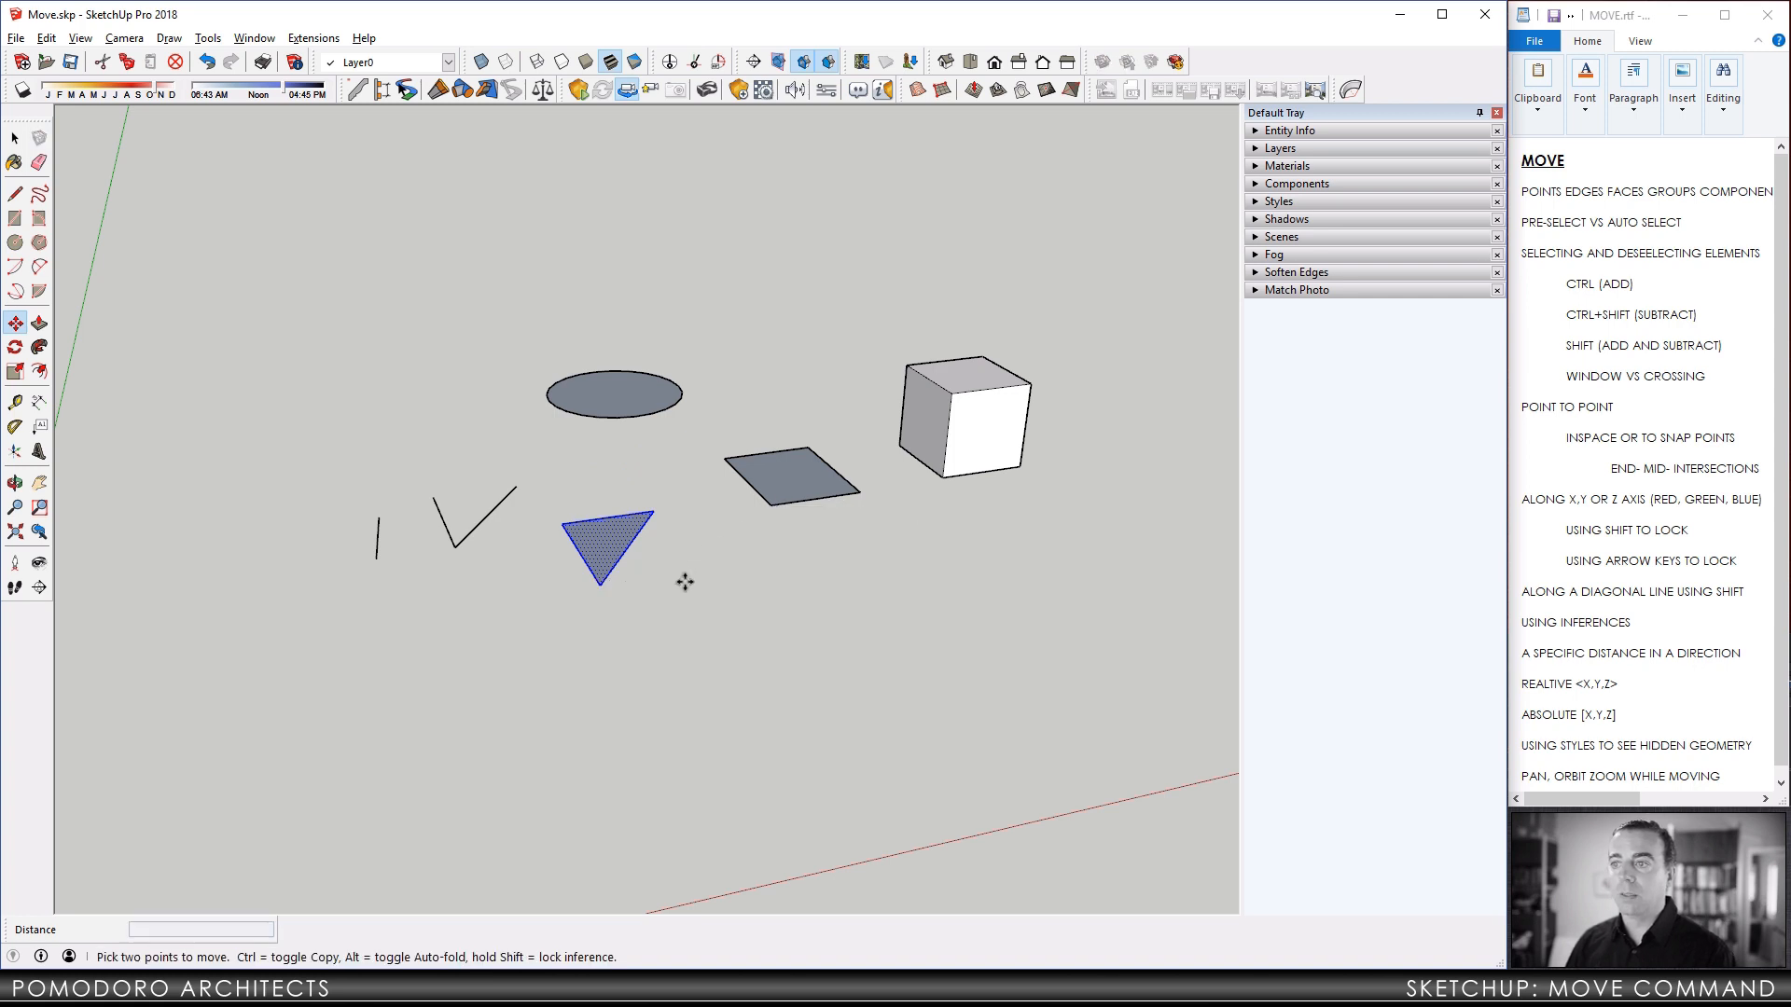
{"action": "left_click", "coordinate": [709, 531]}
{"action": "key", "text": "space"}
{"action": "scroll", "coordinate": [653, 536], "scroll_direction": "up", "scroll_amount": 3}
{"action": "middle_click_drag", "start_coordinate": [629, 606], "coordinate": [624, 712]}
{"action": "middle_click_drag", "start_coordinate": [607, 525], "coordinate": [770, 511], "text": "shift"}
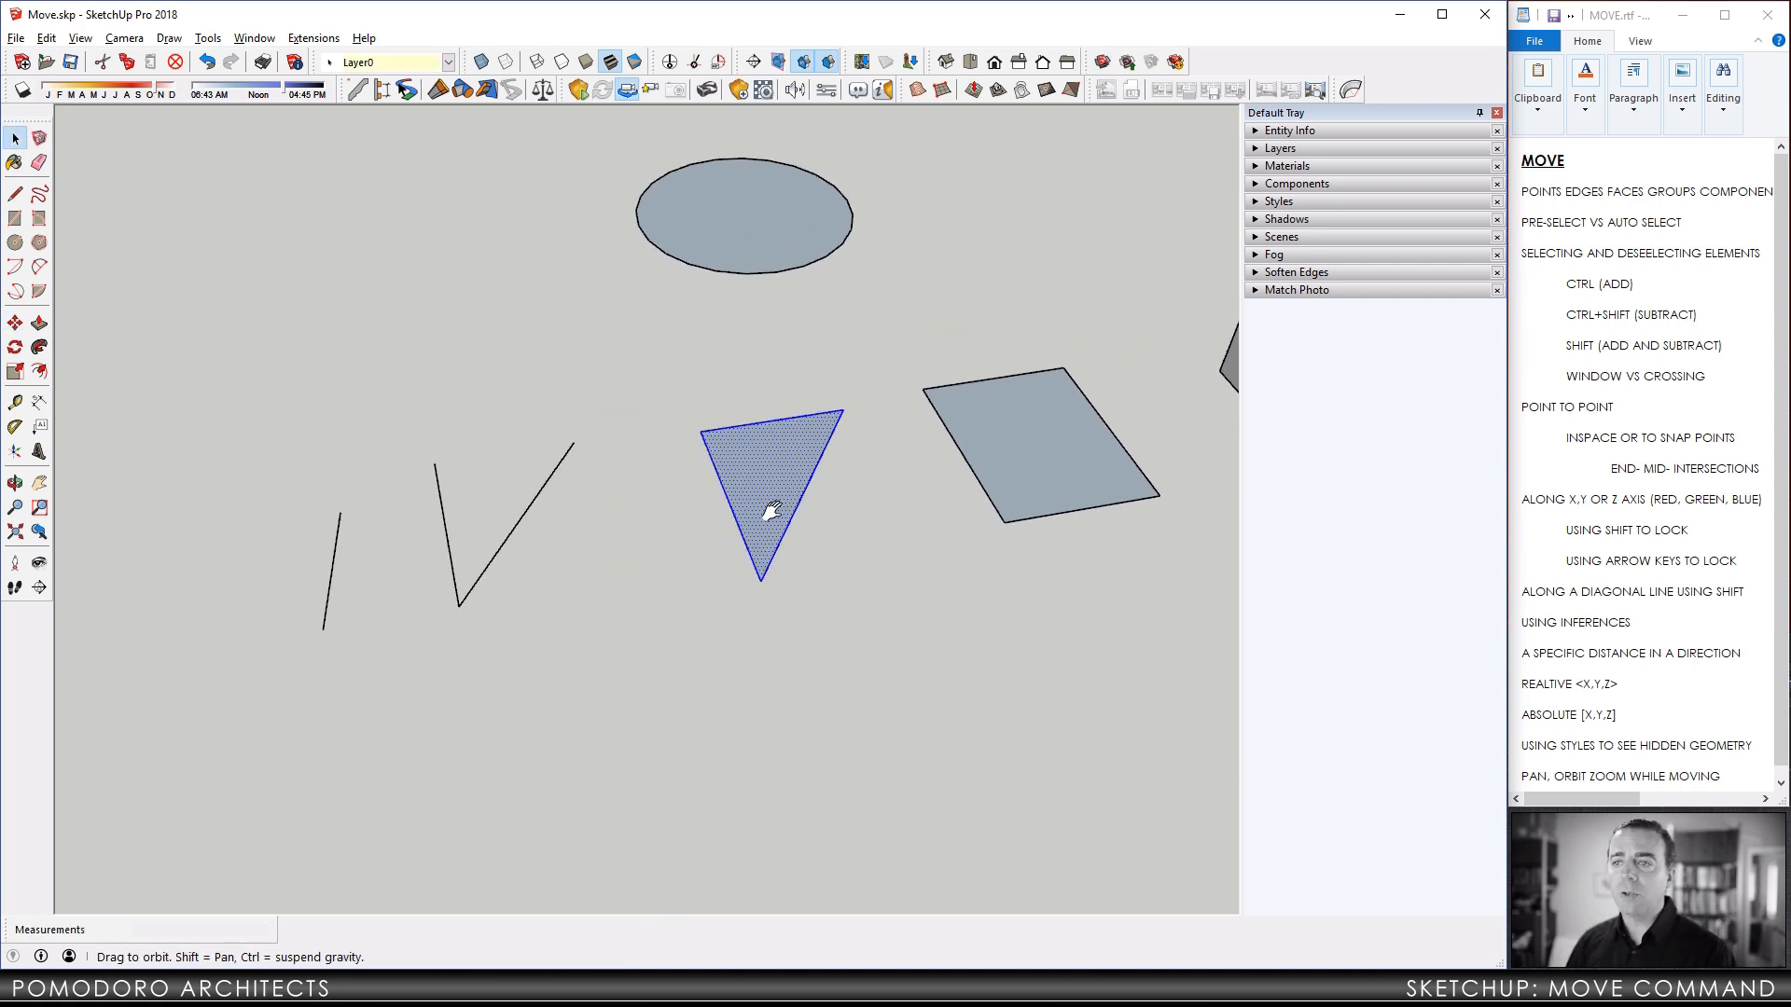
{"action": "scroll", "coordinate": [769, 518], "scroll_direction": "down", "scroll_amount": 2}
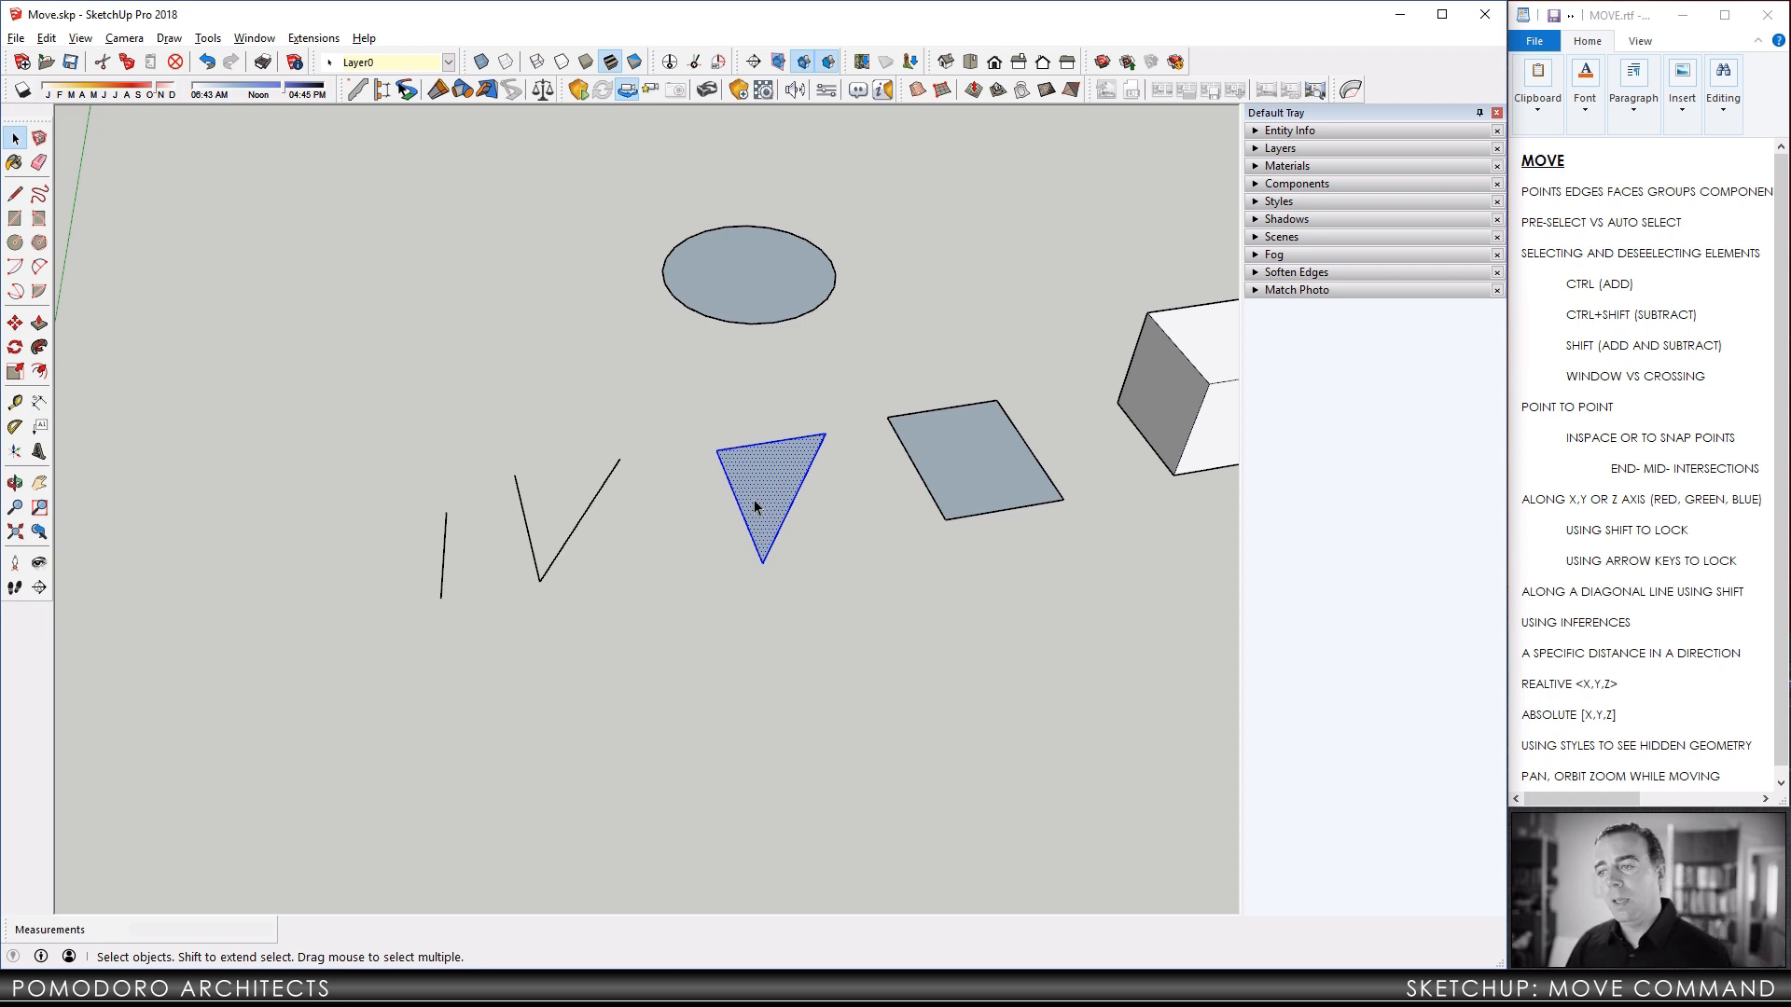
Move the selected triangle between the V and the square, with the direction locked to the V's slanted arm nearest the triangle.
{"action": "key", "text": "m"}
{"action": "left_click", "coordinate": [615, 459]}
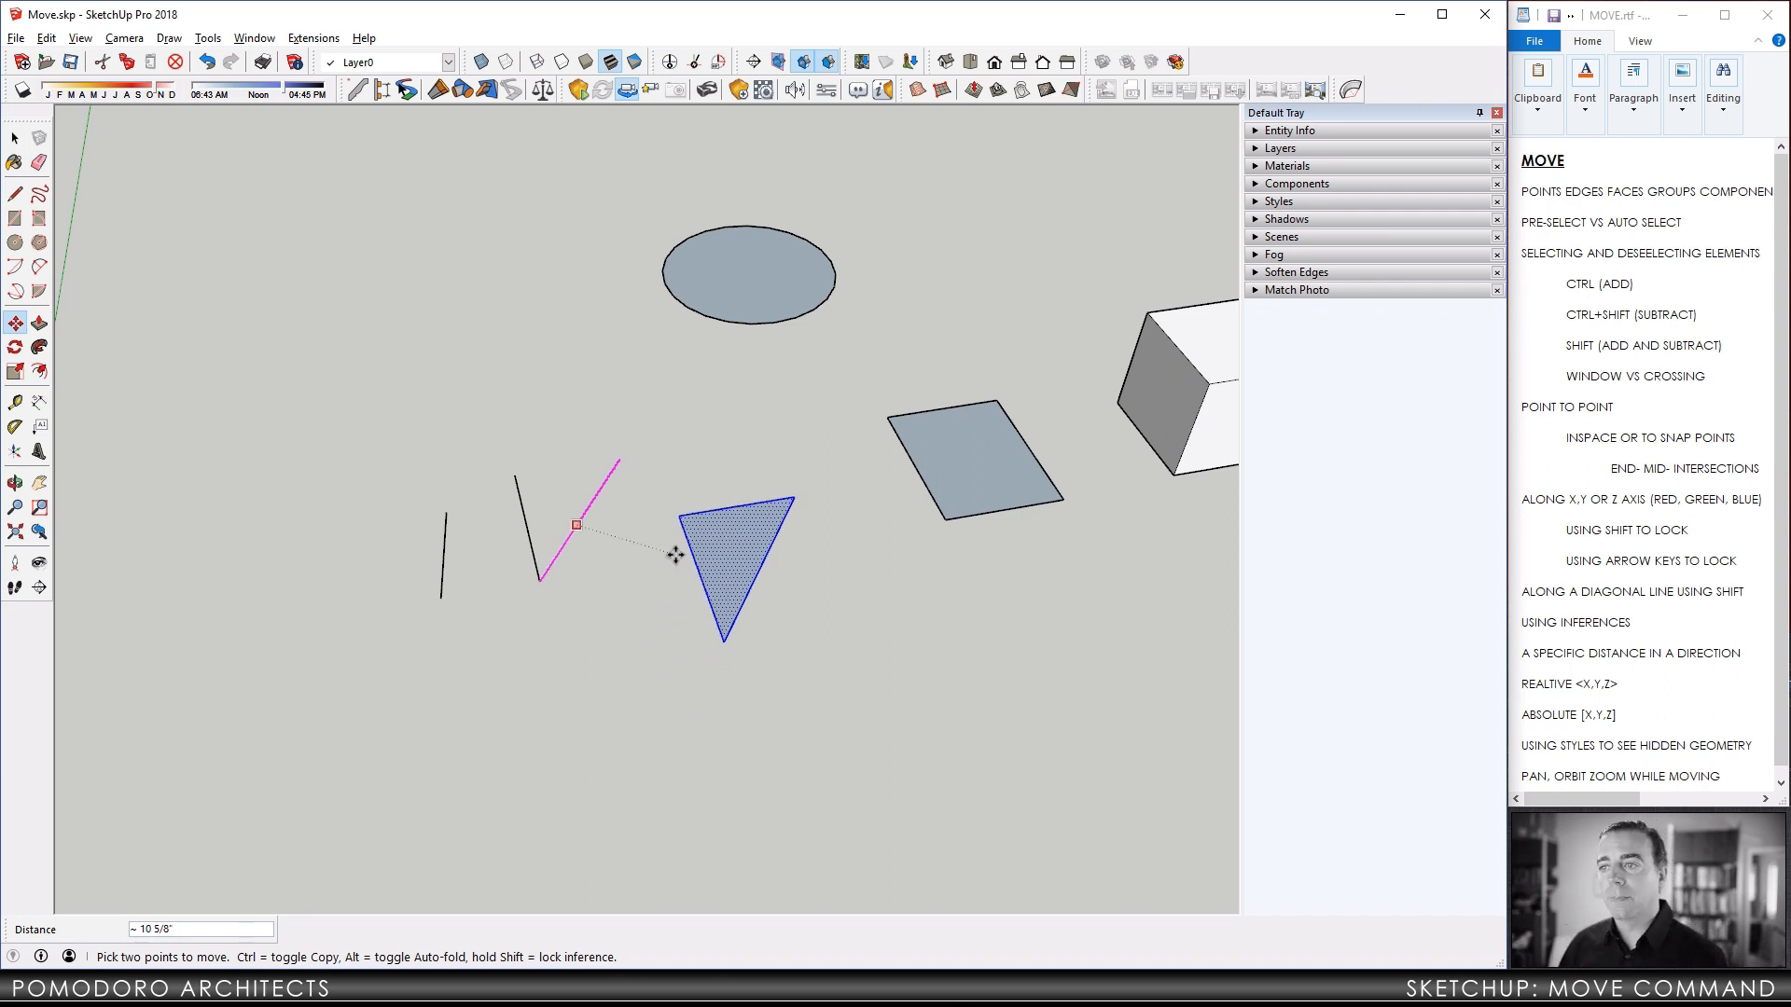
{"action": "left_click", "coordinate": [691, 549]}
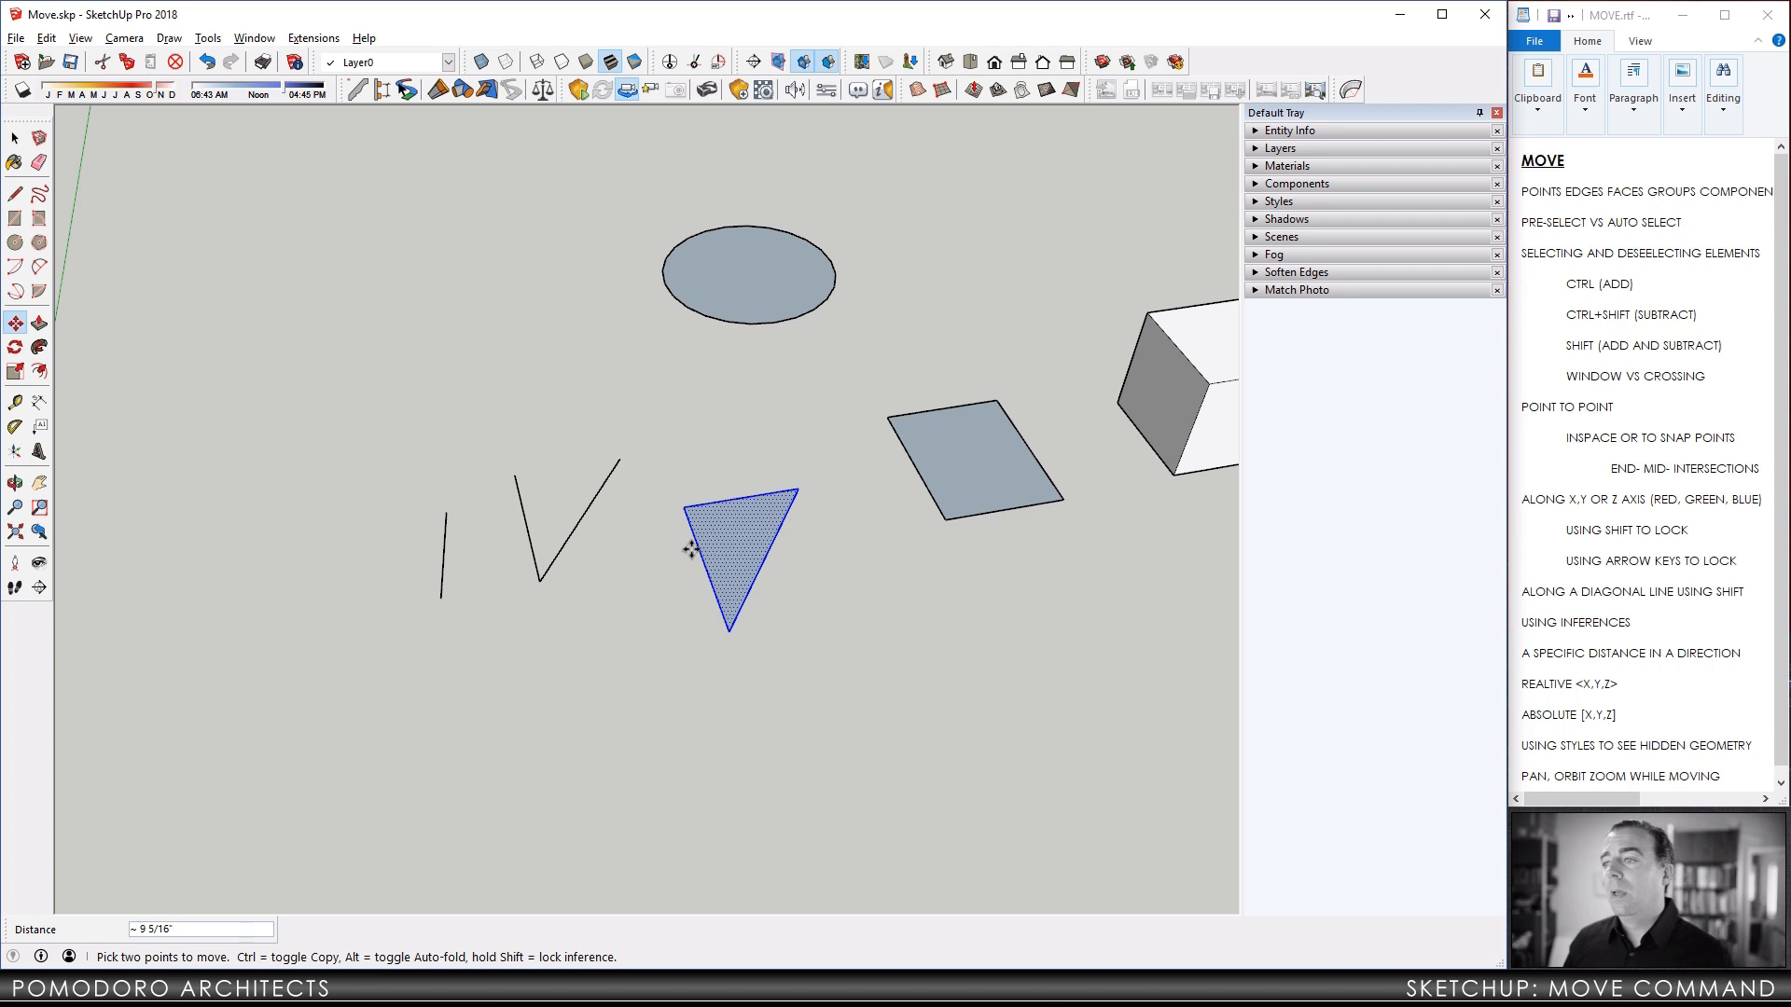
{"action": "left_click", "coordinate": [762, 552]}
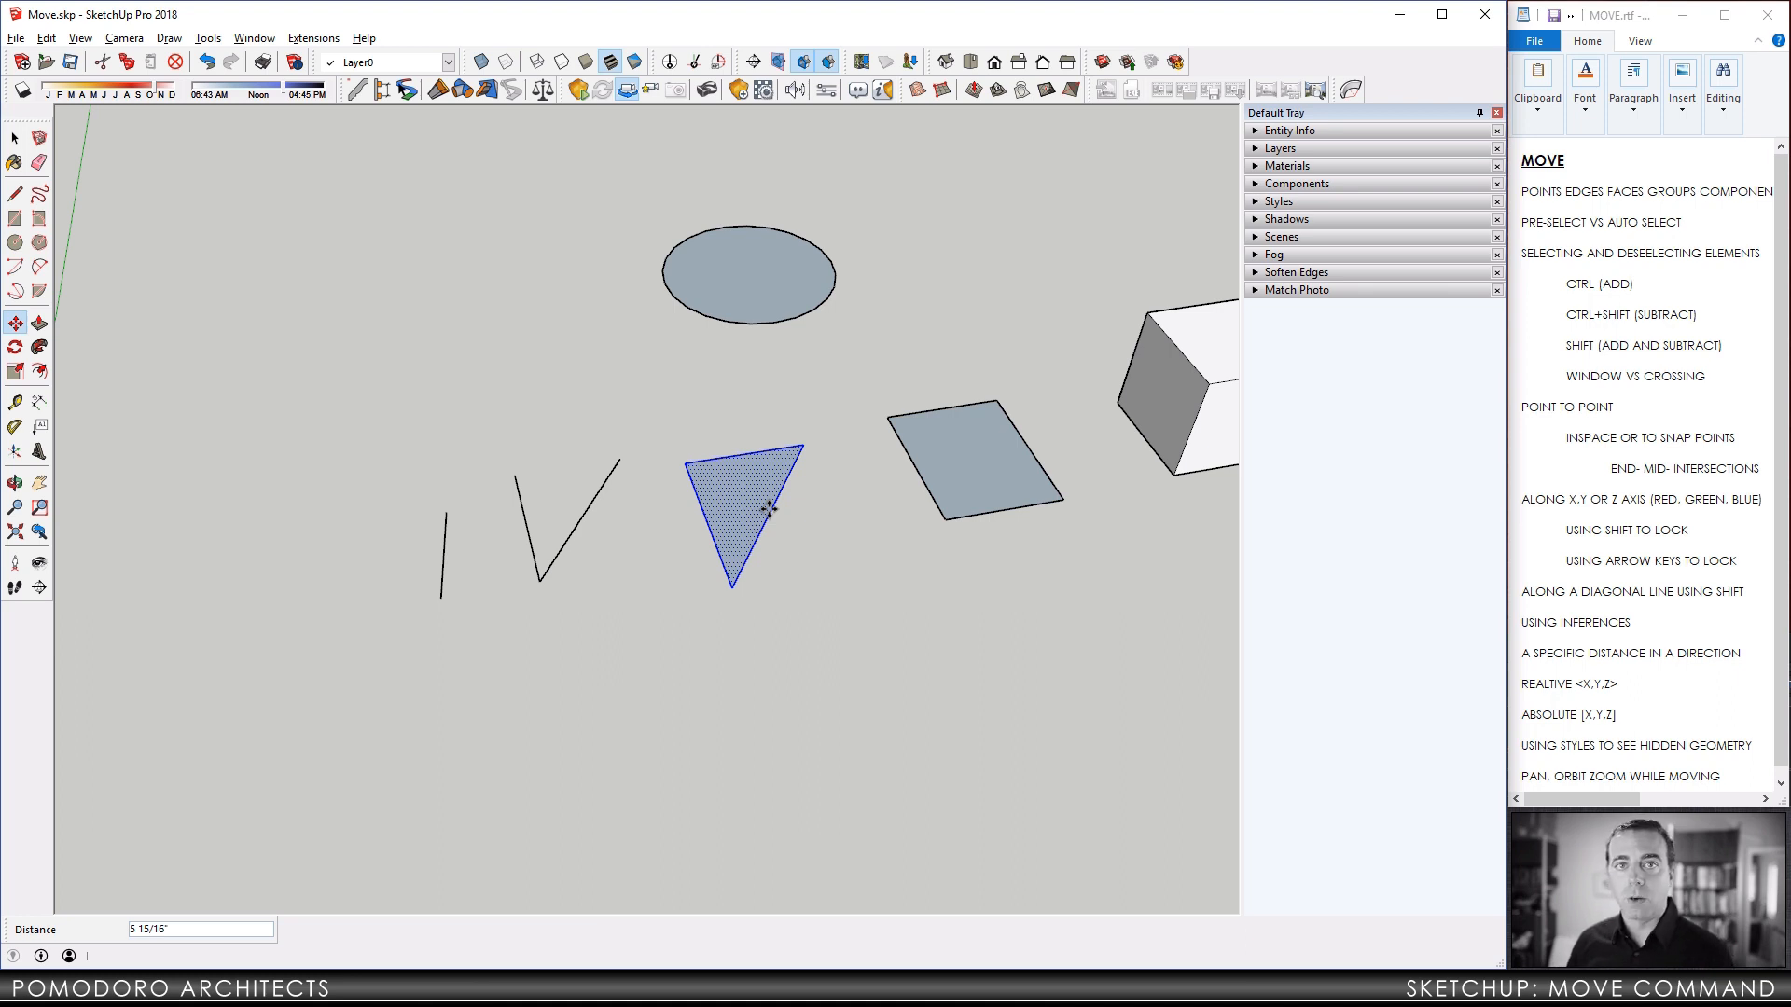
Try moving the triangle locked to the blue axis, and shift it a short distance along the red axis.
{"action": "middle_click_drag", "start_coordinate": [787, 484], "coordinate": [788, 429]}
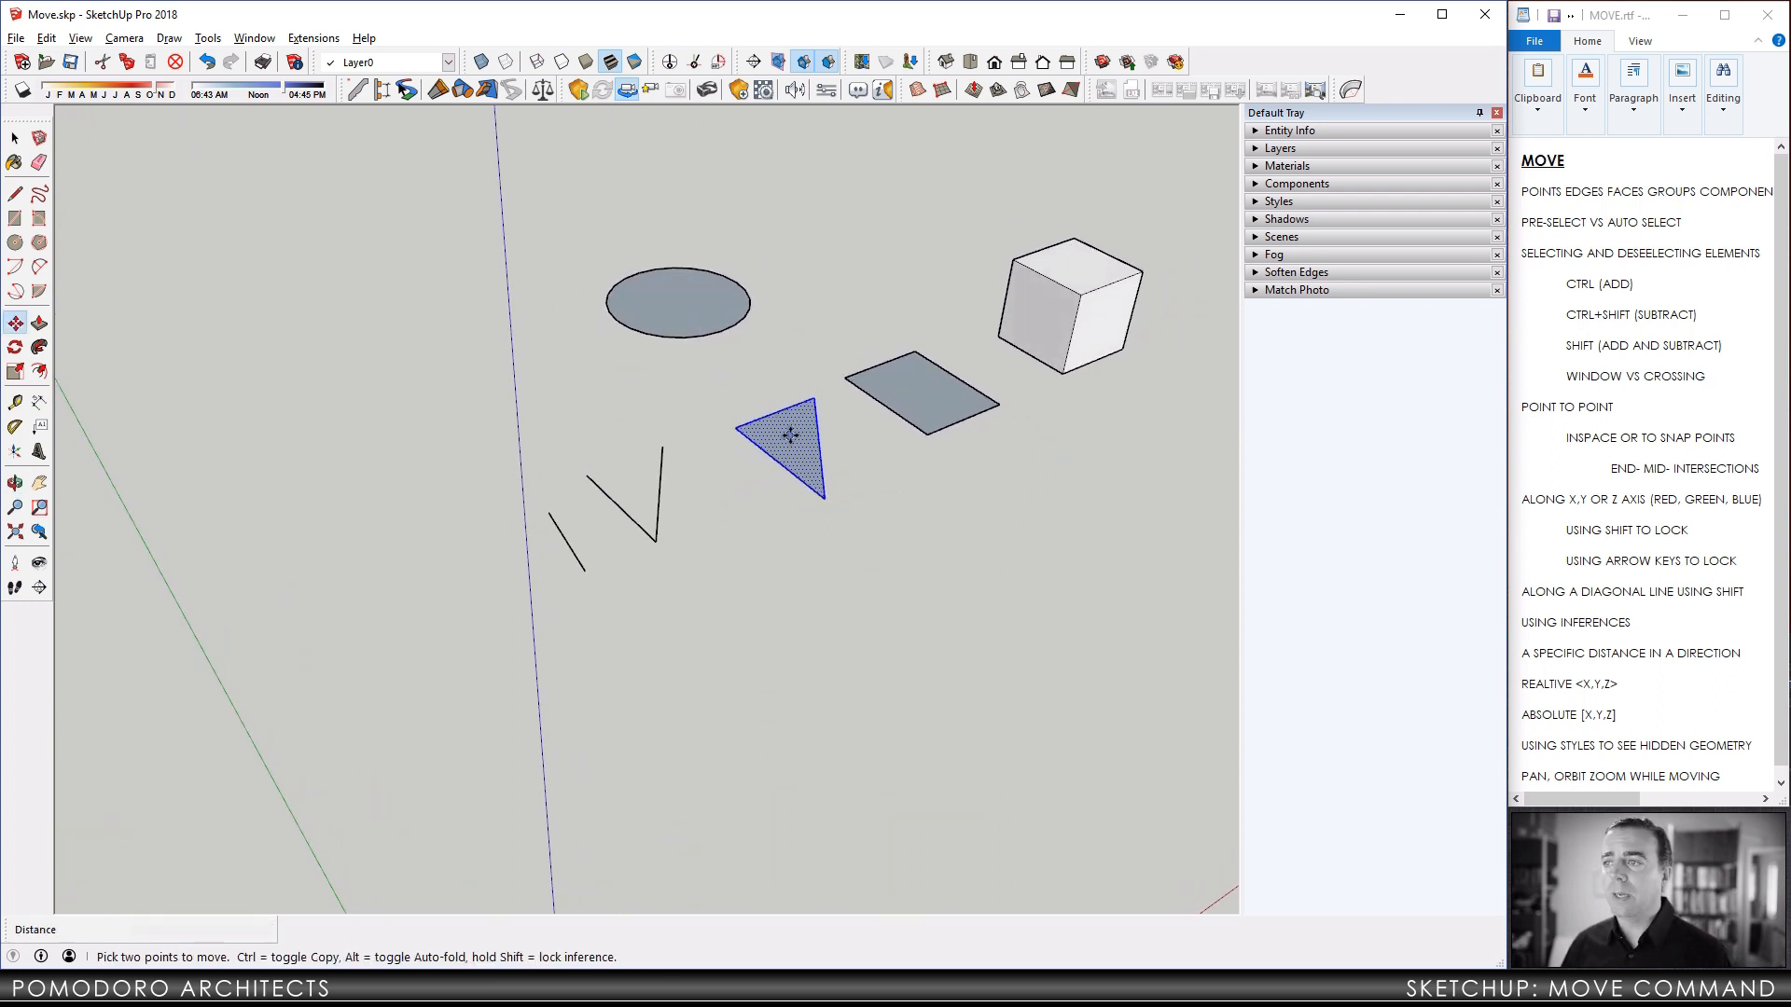
{"action": "left_click", "coordinate": [788, 429]}
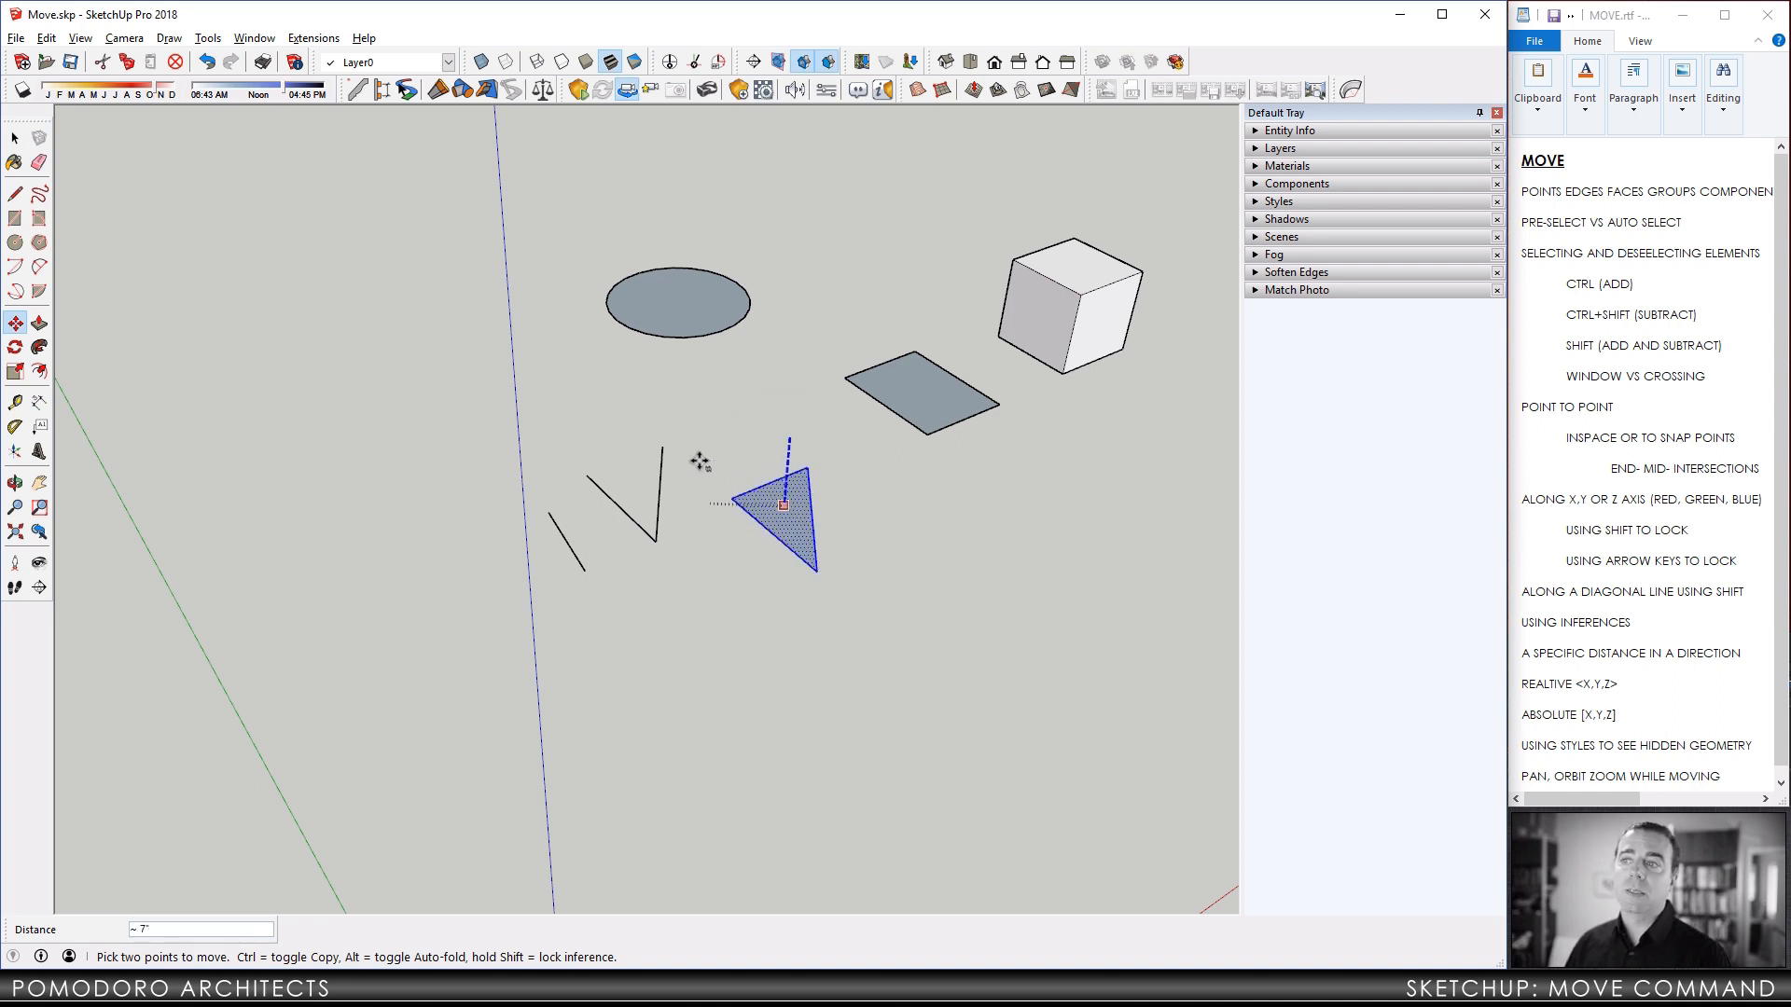
{"action": "key", "text": "Escape"}
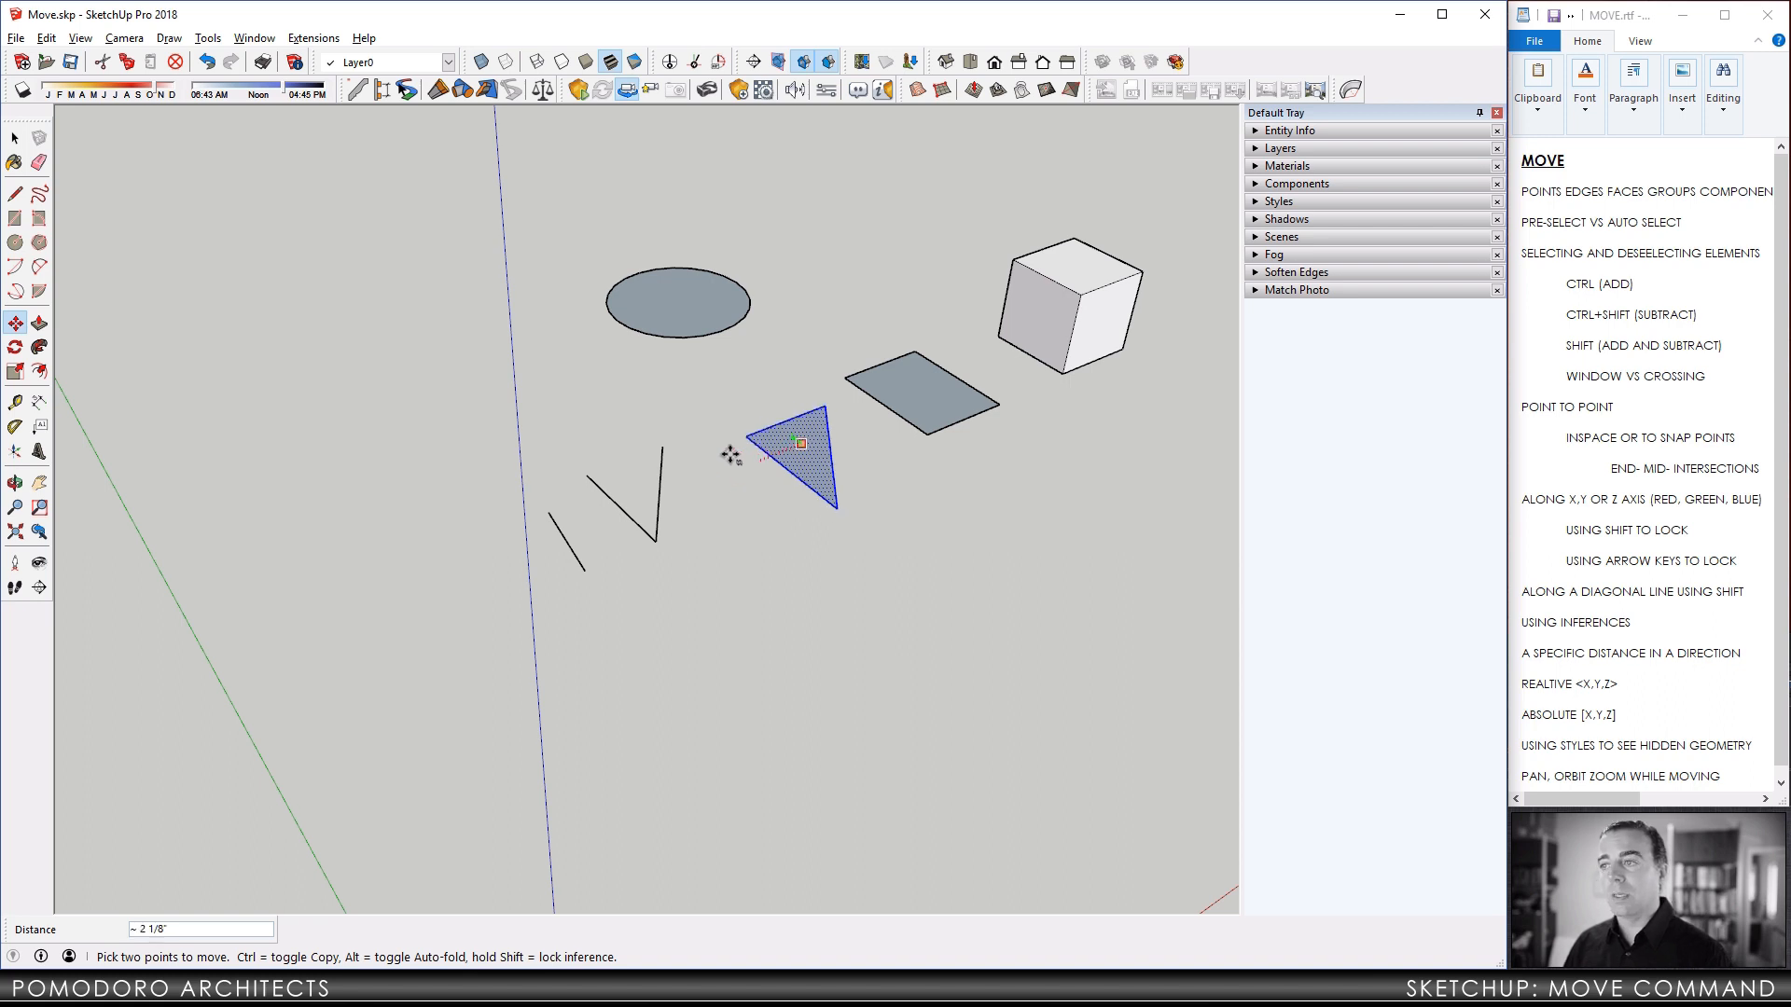
{"action": "left_click", "coordinate": [760, 463]}
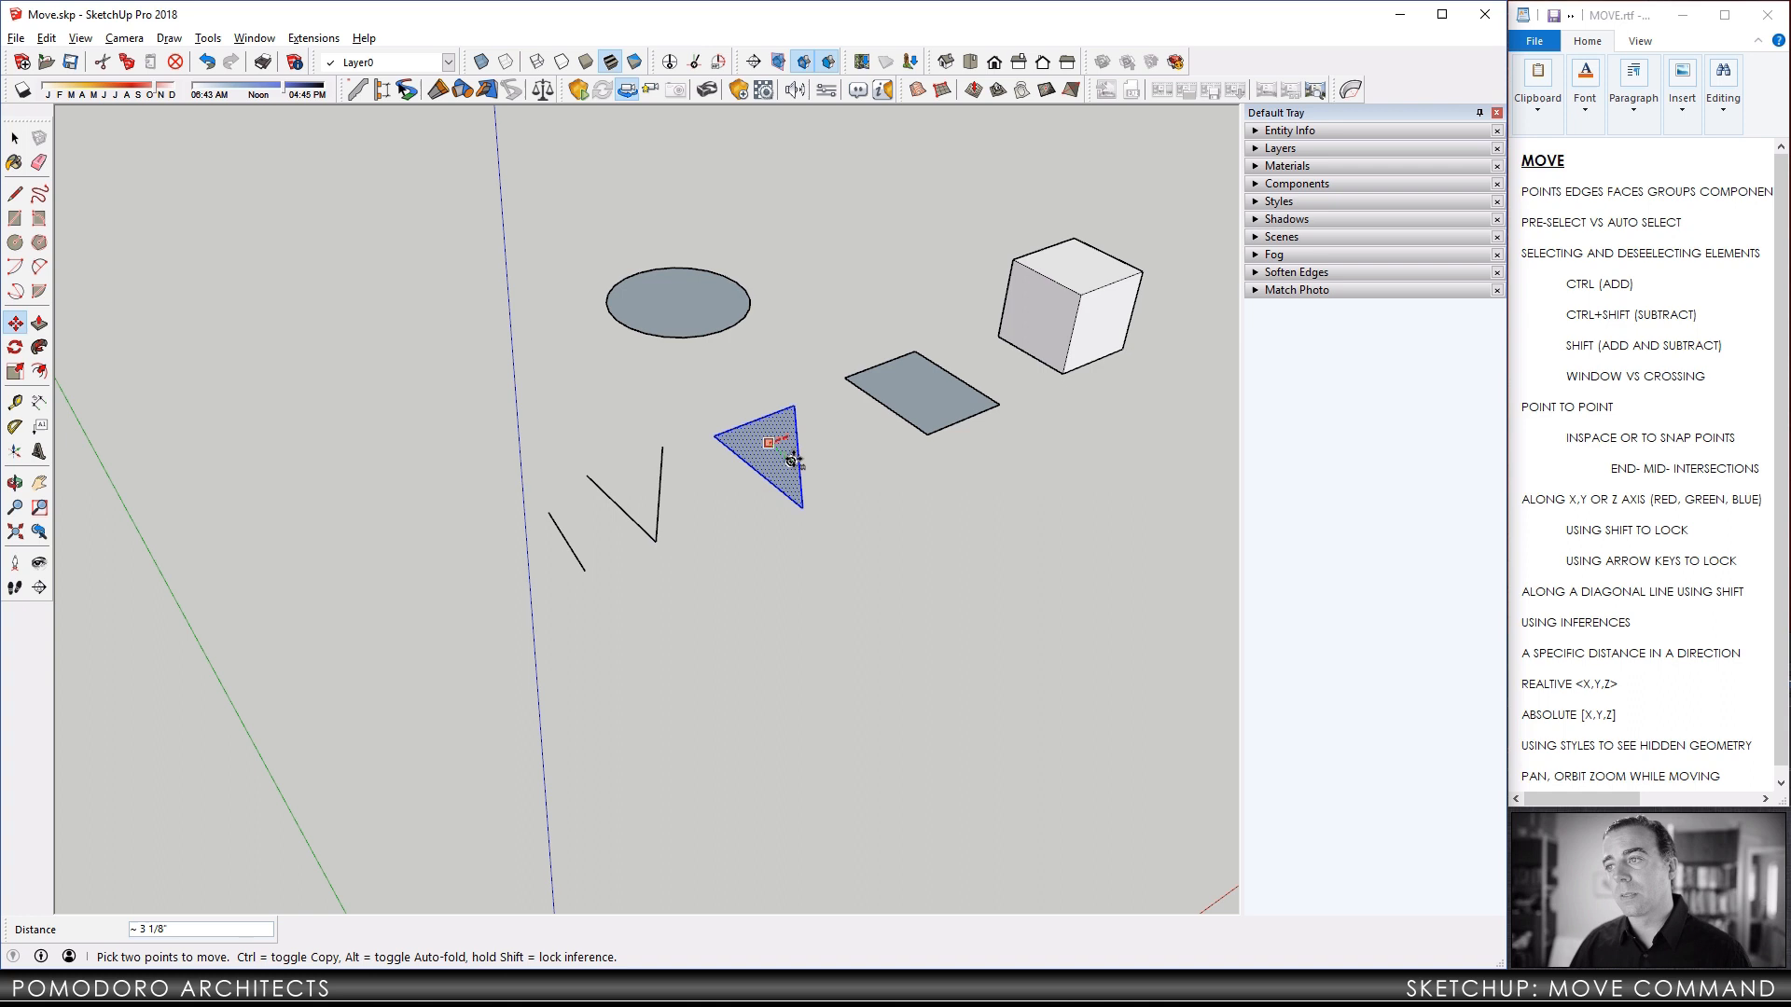
{"action": "mouse_move", "coordinate": [821, 460]}
{"action": "middle_mouse_down"}
{"action": "mouse_move", "coordinate": [706, 440]}
{"action": "mouse_move", "coordinate": [788, 451]}
{"action": "middle_mouse_up"}
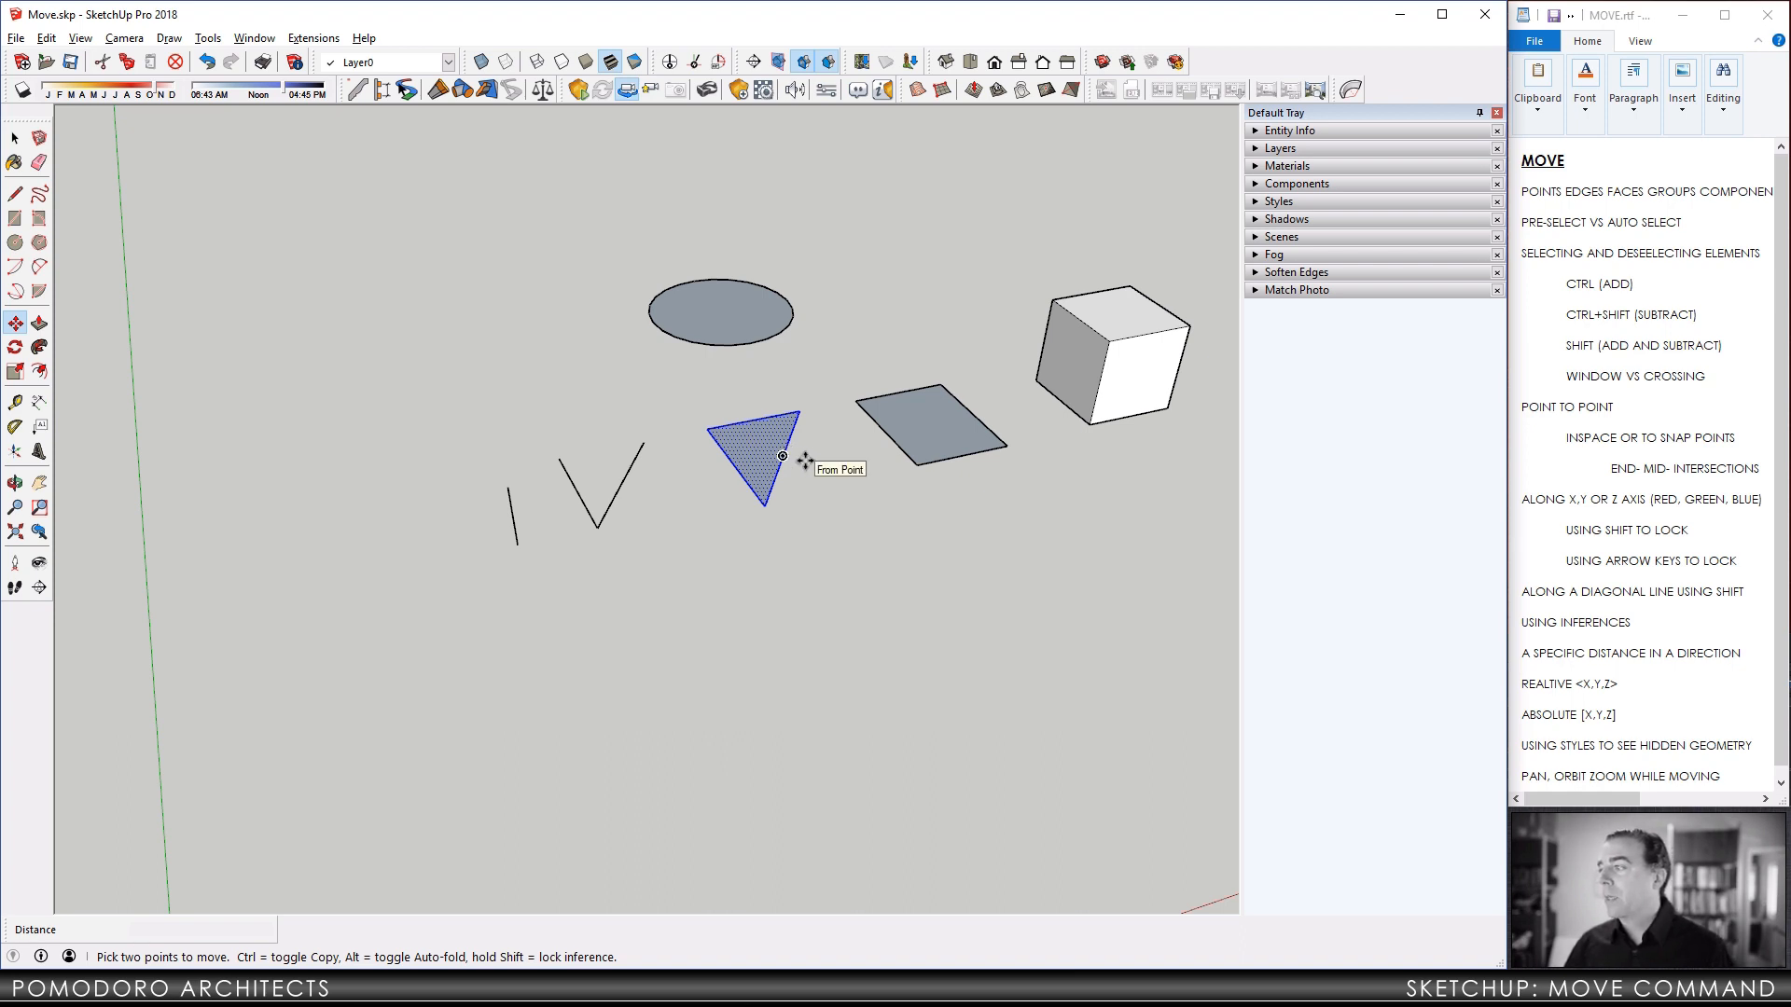
Select the middle cube and move it by its back top corner until that corner lines up with the far cube's top corner.
{"action": "mouse_move", "coordinate": [803, 444]}
{"action": "middle_mouse_down", "text": "shift"}
{"action": "mouse_move", "coordinate": [823, 488]}
{"action": "mouse_move", "coordinate": [673, 468]}
{"action": "mouse_move", "coordinate": [469, 504]}
{"action": "middle_mouse_up", "text": "shift"}
{"action": "middle_click_drag", "start_coordinate": [640, 477], "coordinate": [734, 511]}
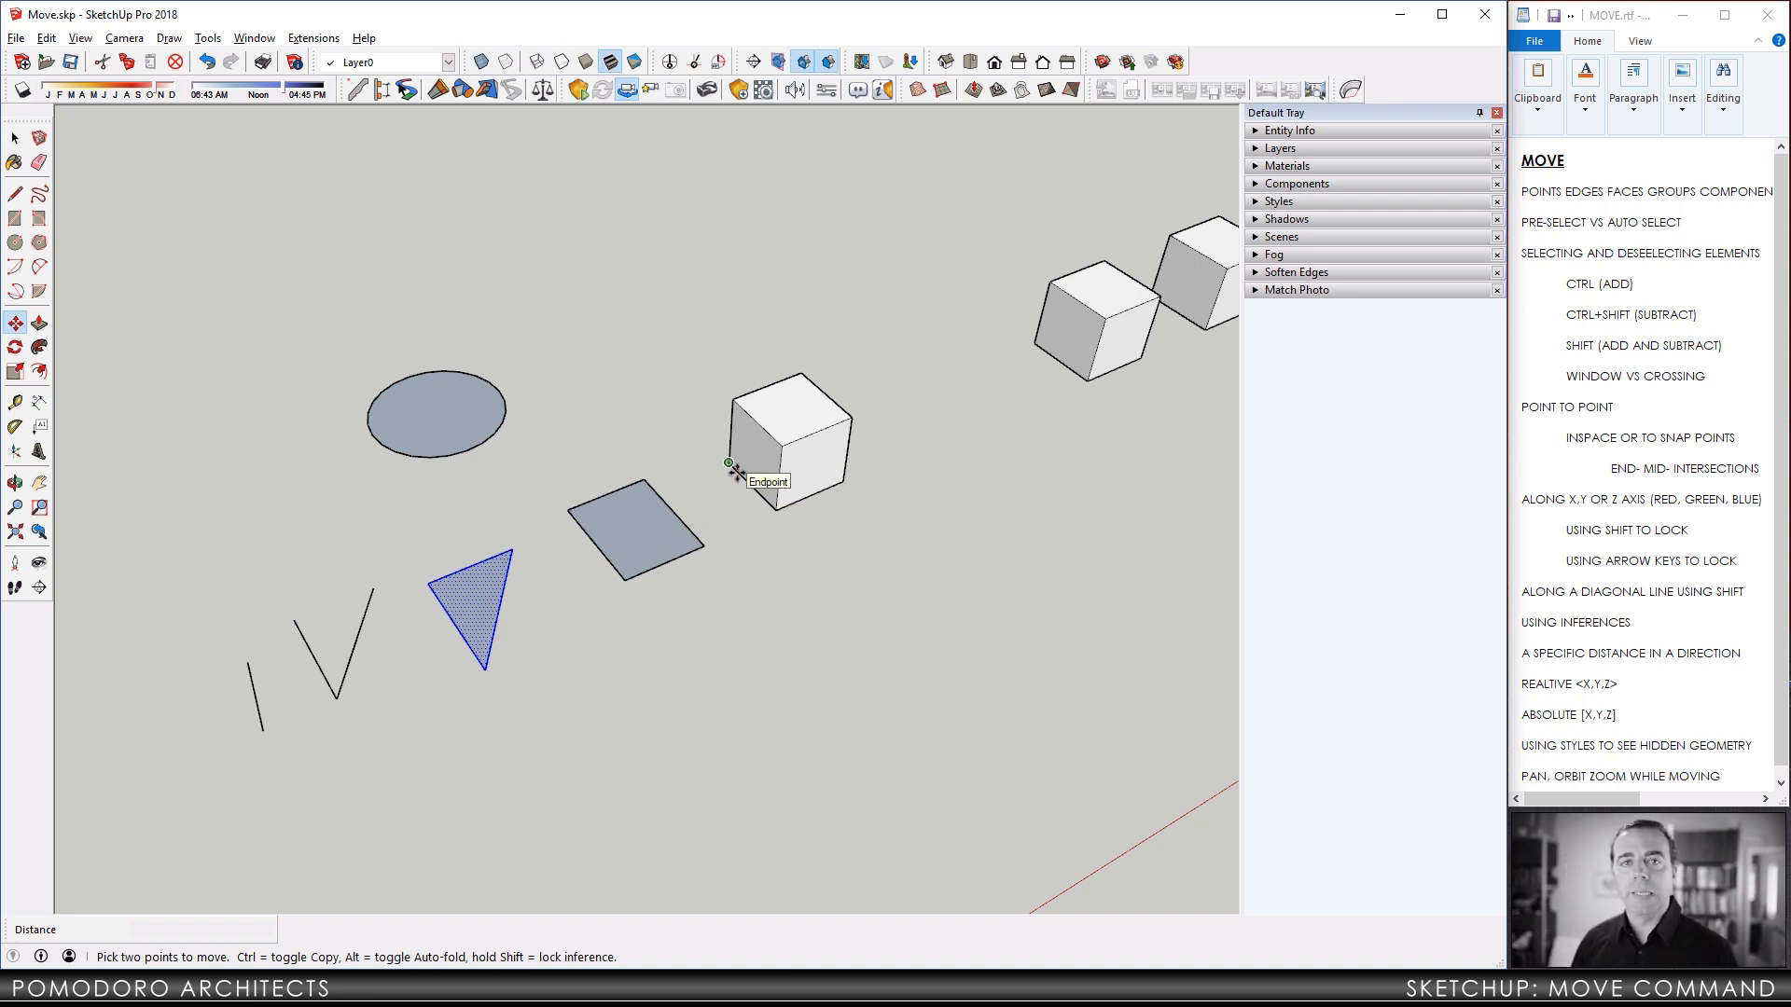
{"action": "middle_click_drag", "start_coordinate": [804, 472], "coordinate": [571, 520]}
{"action": "key", "text": "space"}
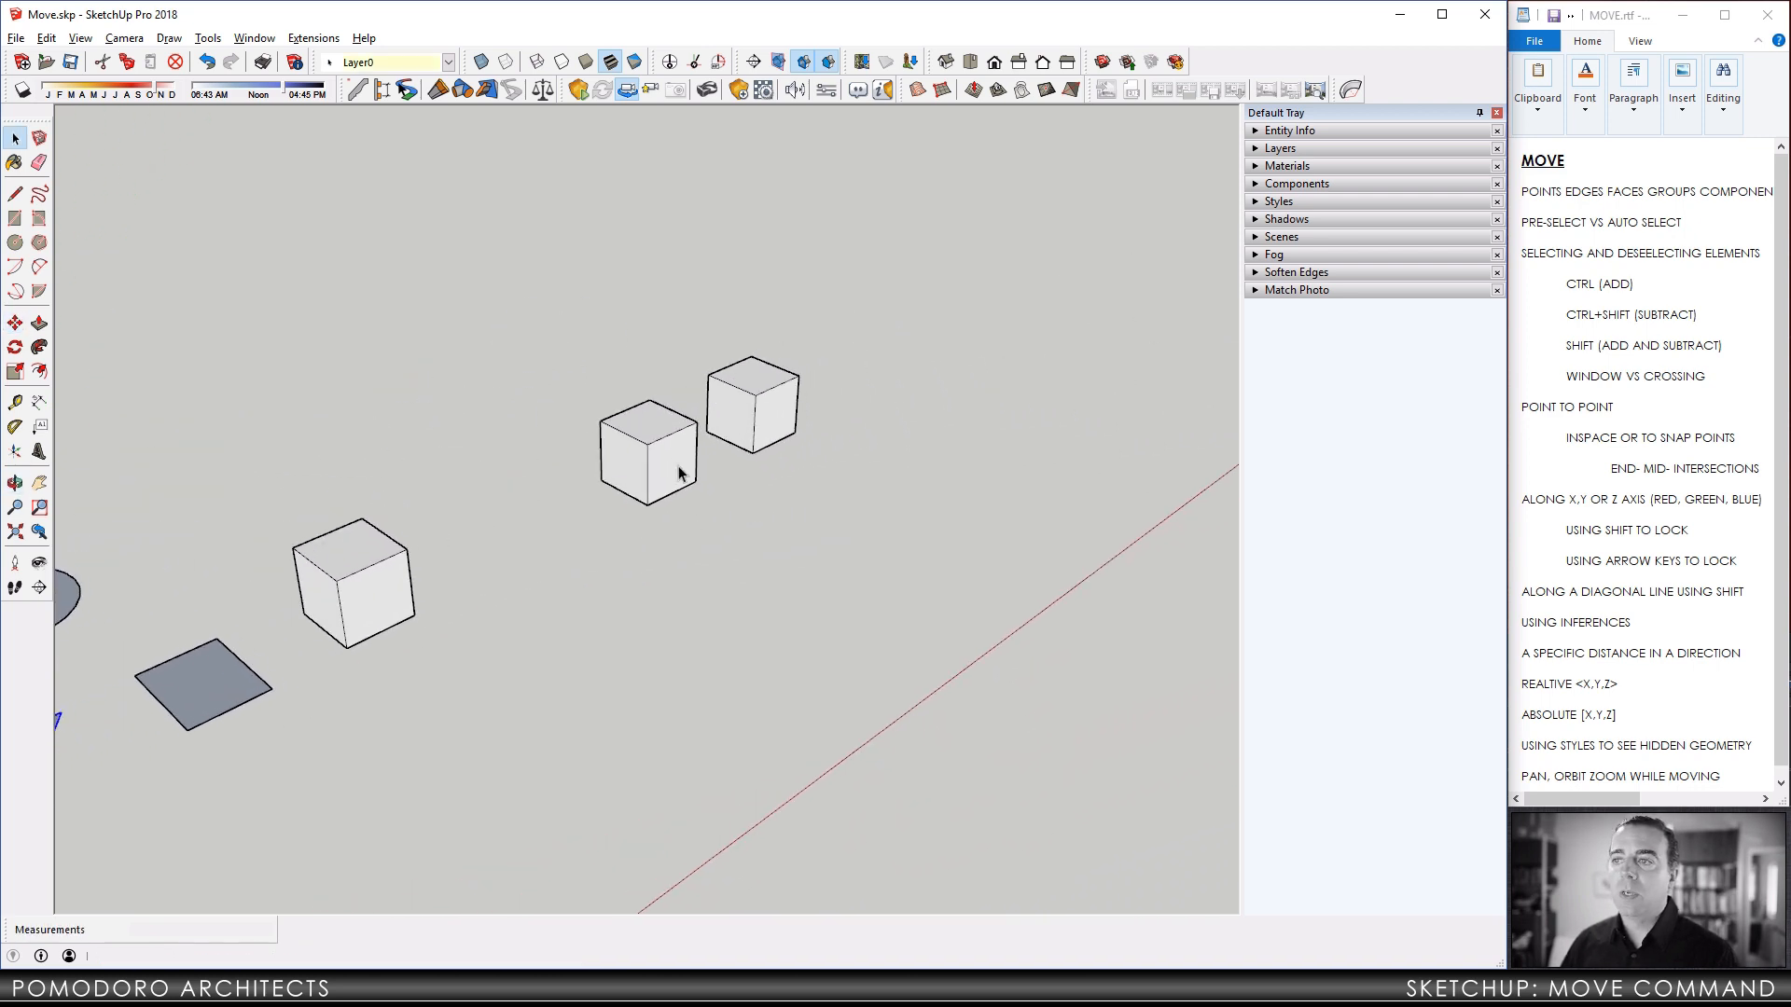
{"action": "left_click", "coordinate": [685, 448]}
{"action": "key", "text": "m"}
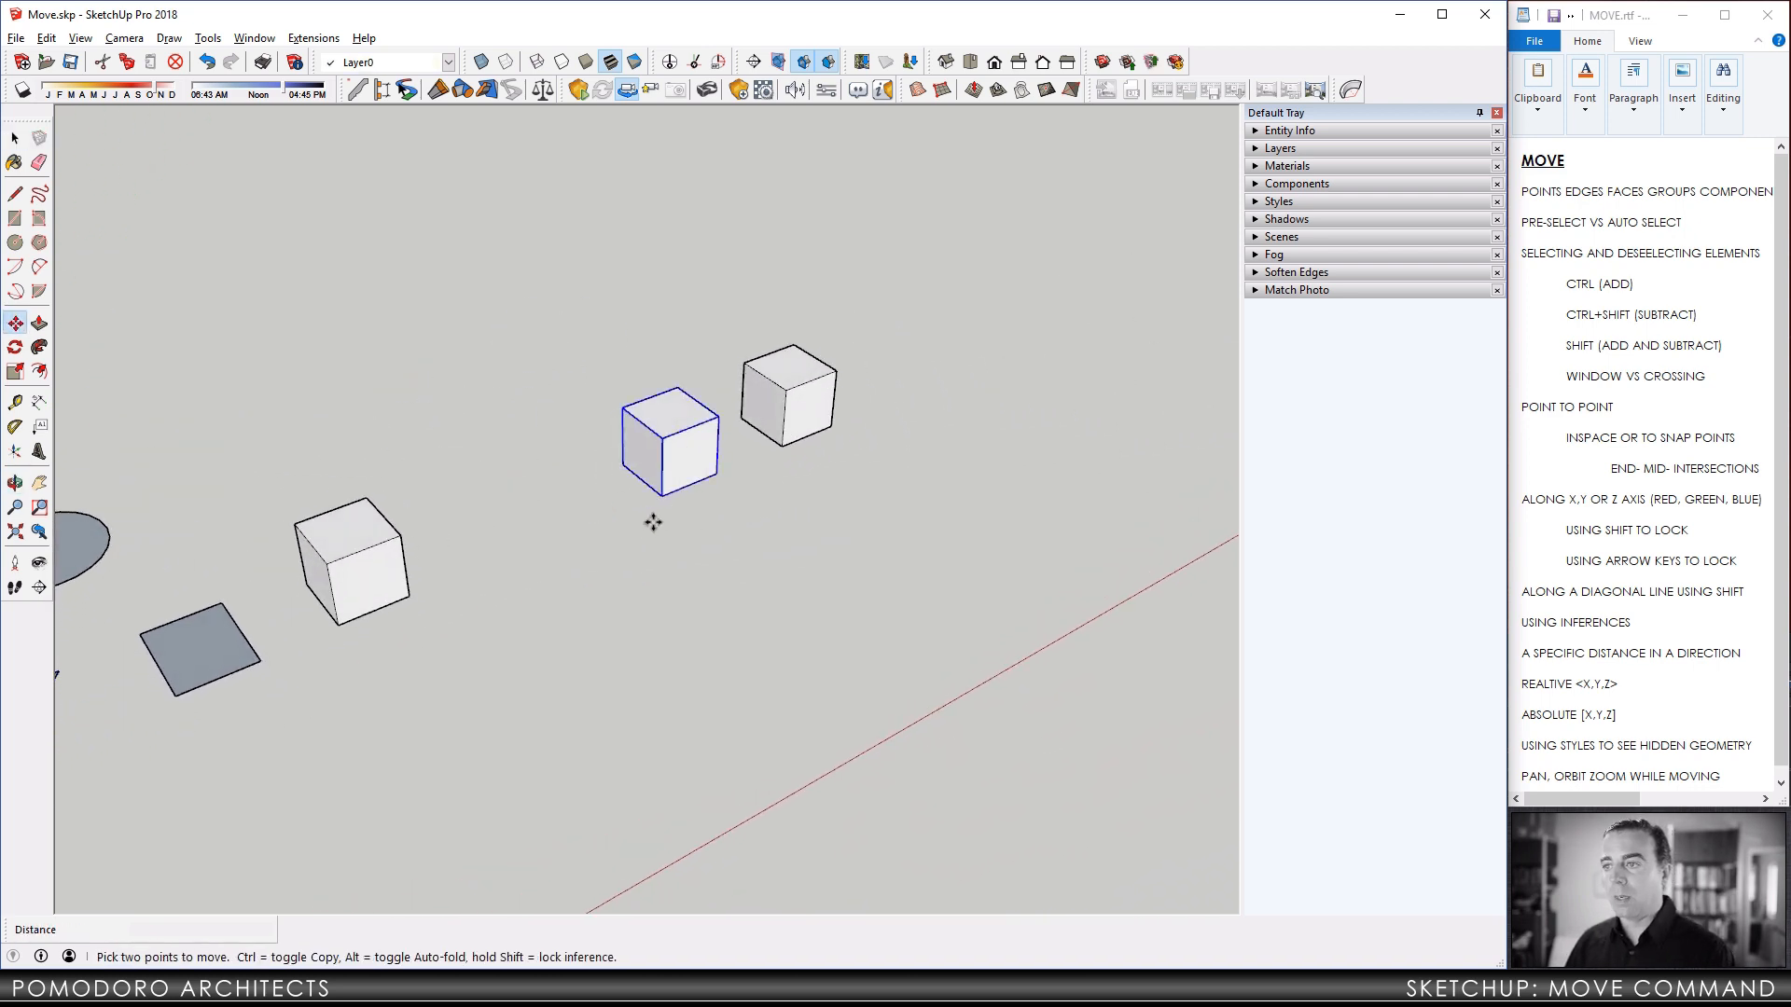
{"action": "left_click", "coordinate": [658, 520]}
{"action": "middle_click_drag", "start_coordinate": [716, 592], "coordinate": [594, 687]}
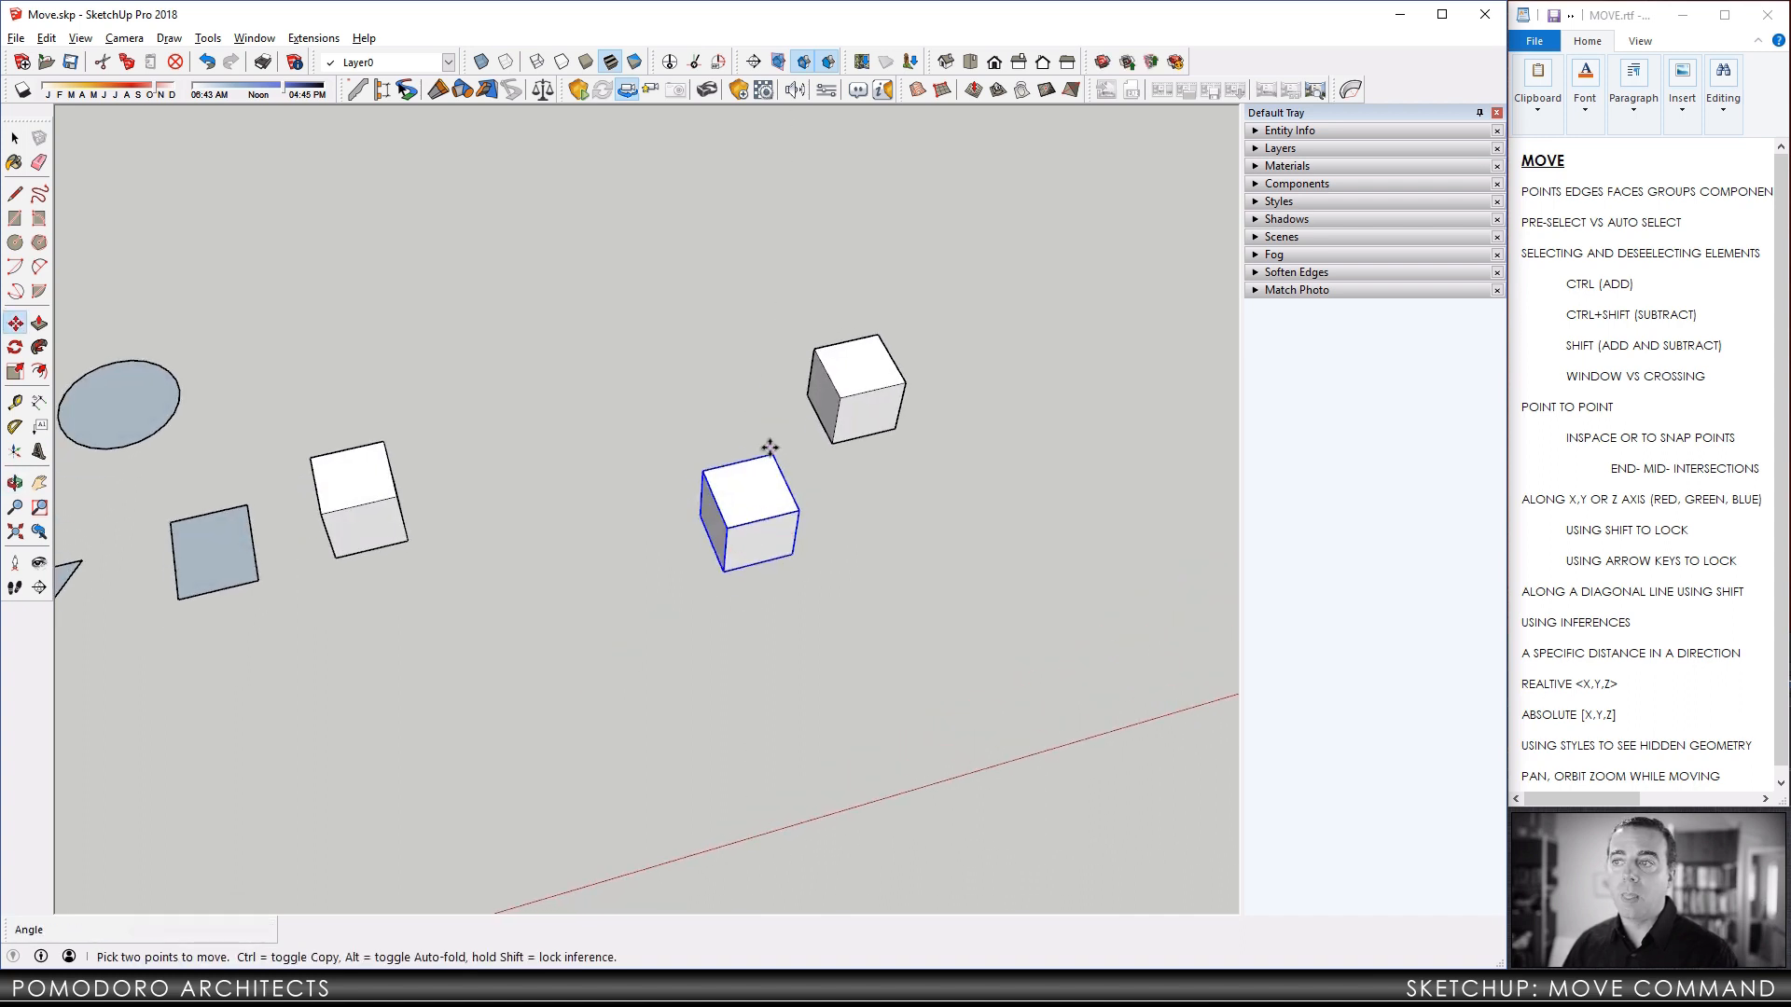
{"action": "left_click", "coordinate": [773, 459]}
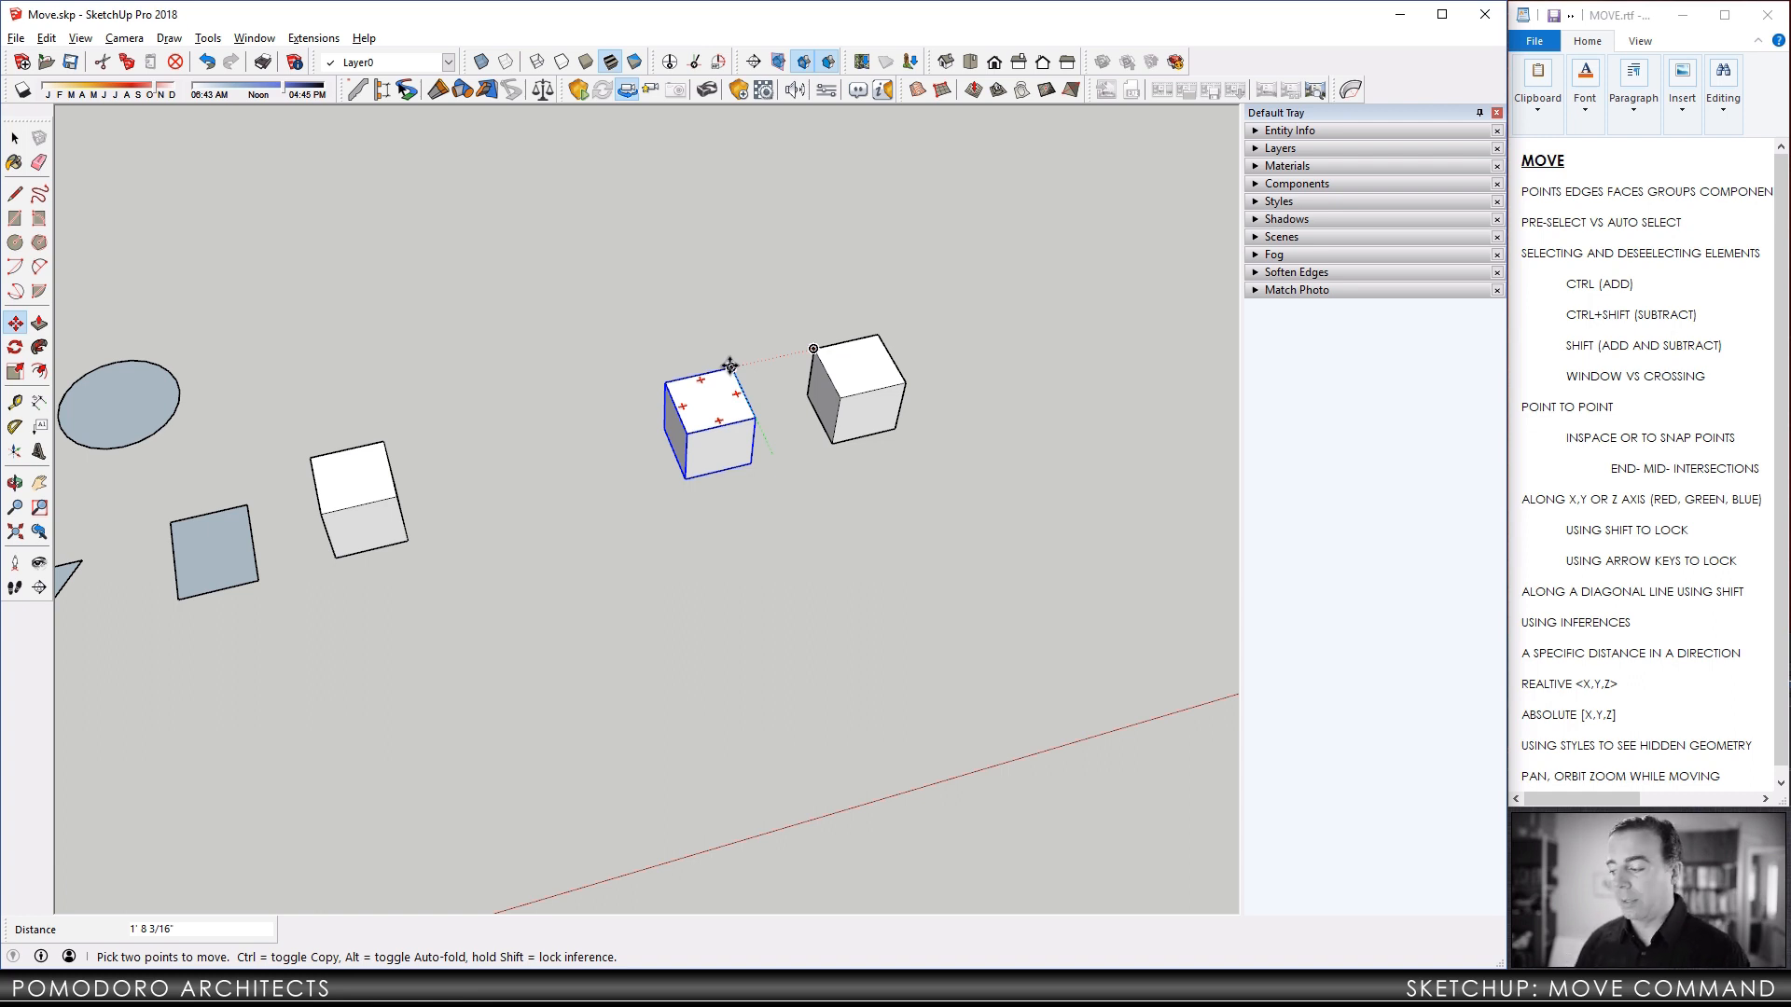
{"action": "middle_click_drag", "start_coordinate": [725, 431], "coordinate": [960, 344]}
{"action": "middle_click_drag", "start_coordinate": [709, 390], "coordinate": [643, 448]}
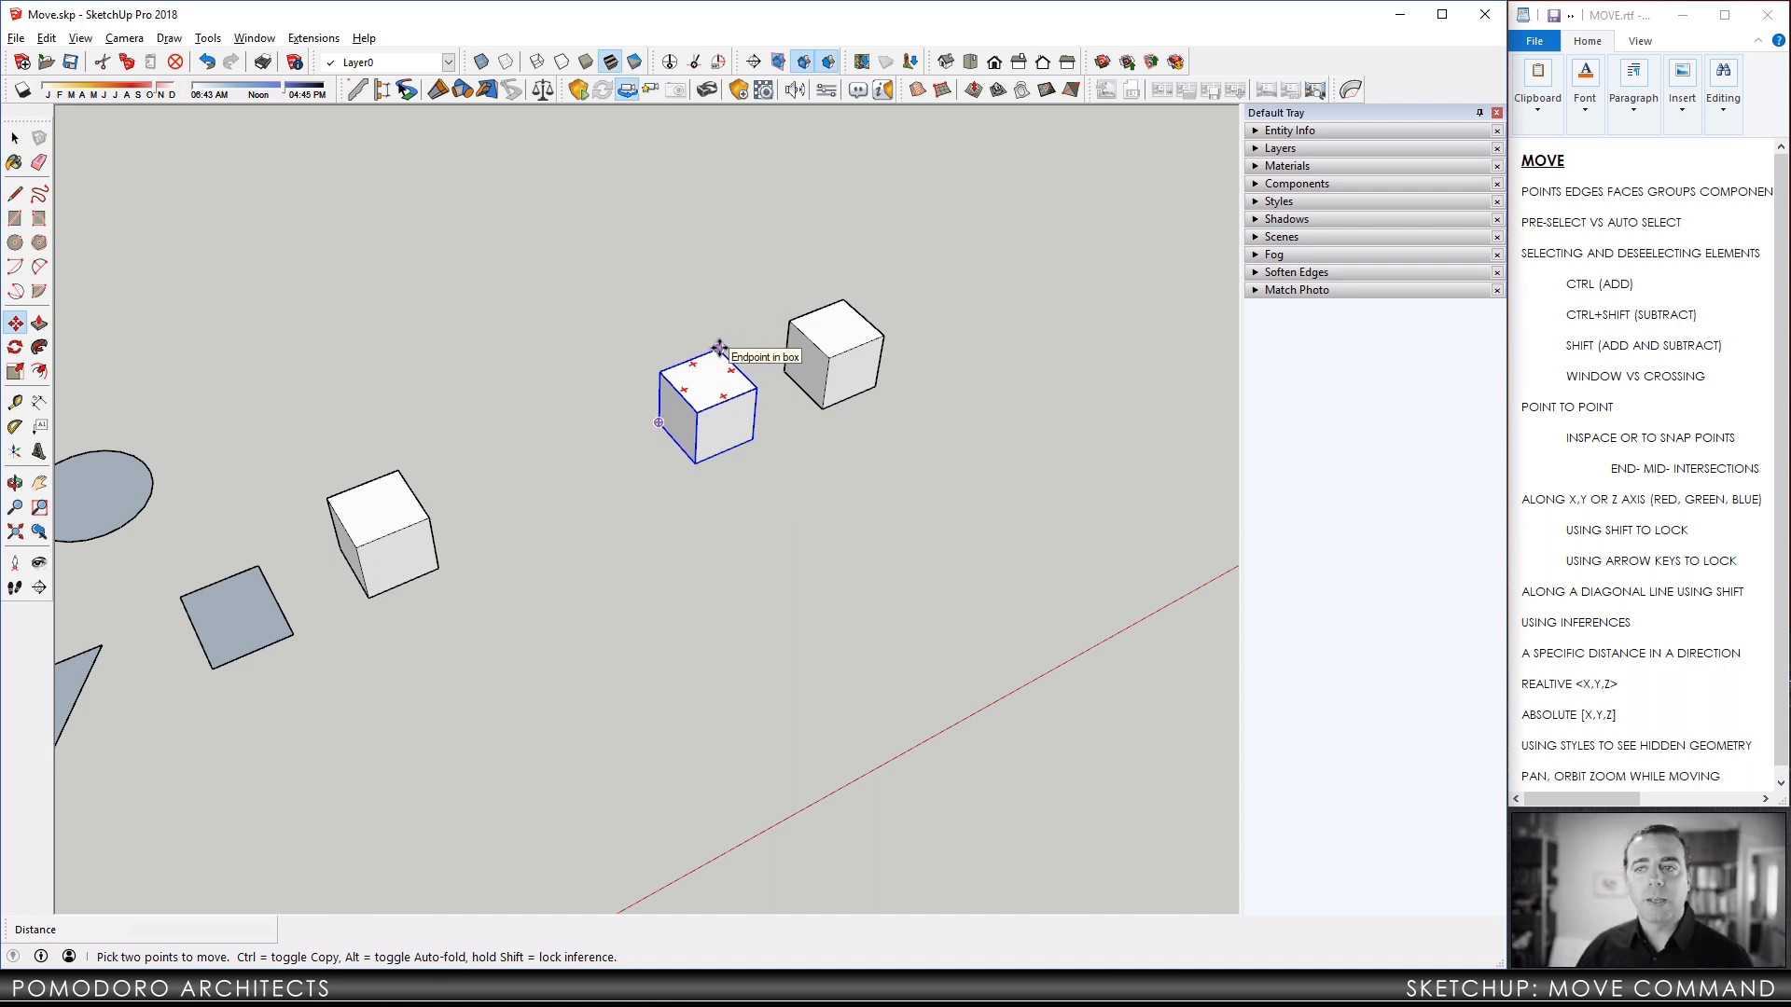
Pick up the middle cube by its top corner and carry it across to the circle.
{"action": "scroll", "coordinate": [717, 360], "scroll_direction": "down", "scroll_amount": 3}
{"action": "middle_click_drag", "start_coordinate": [664, 395], "coordinate": [831, 420], "text": "shift"}
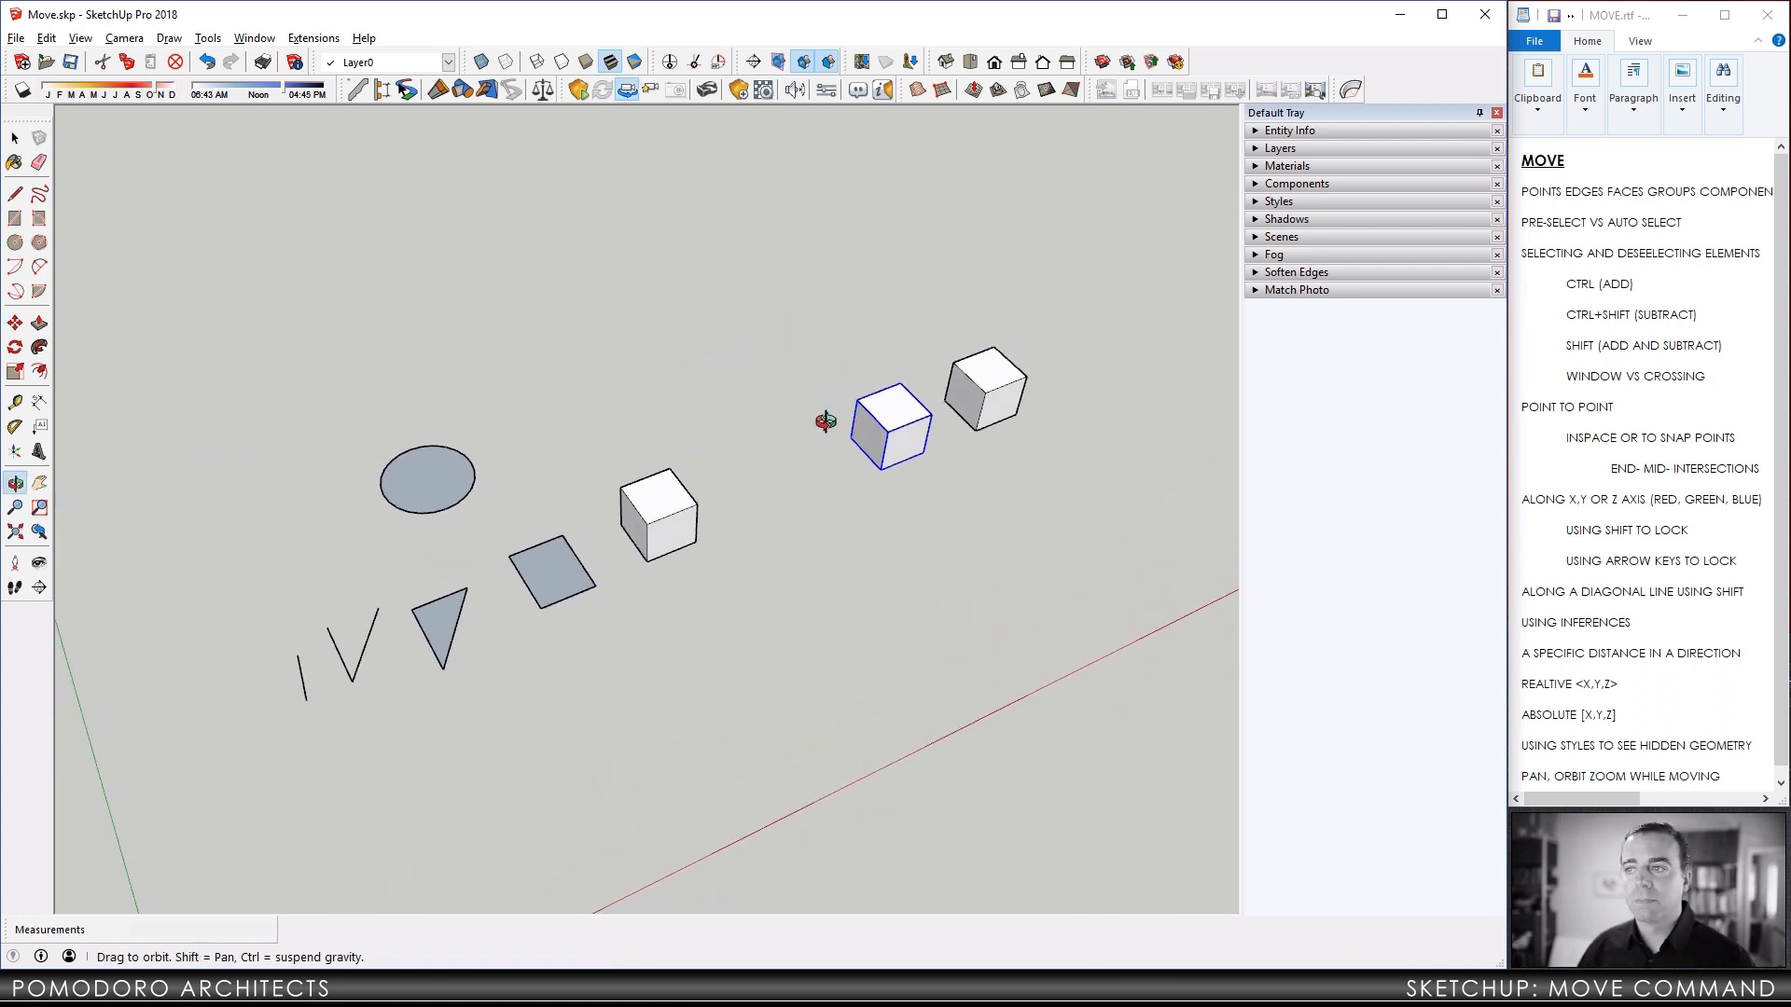
{"action": "left_click", "coordinate": [895, 392]}
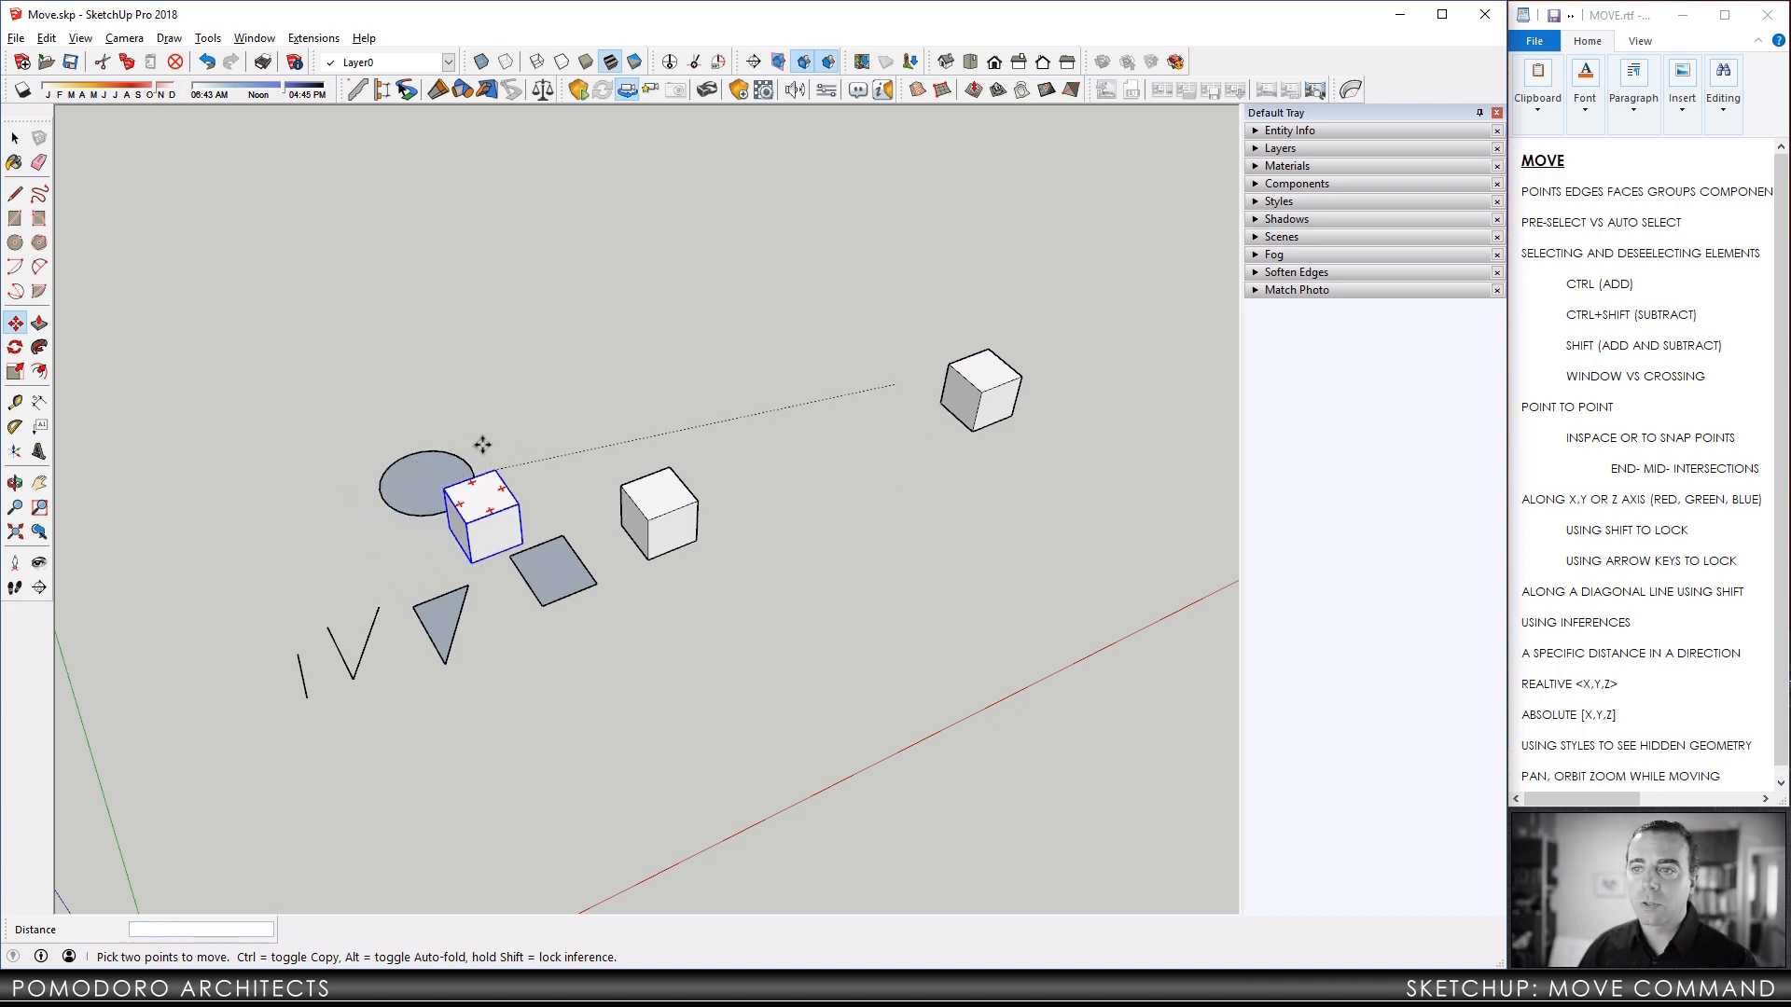
{"action": "middle_click_drag", "start_coordinate": [483, 496], "coordinate": [627, 478]}
{"action": "scroll", "coordinate": [519, 563], "scroll_direction": "up", "scroll_amount": 5}
{"action": "scroll", "coordinate": [803, 488], "scroll_direction": "down", "scroll_amount": 4}
{"action": "middle_click_drag", "start_coordinate": [590, 593], "coordinate": [720, 522], "text": "shift"}
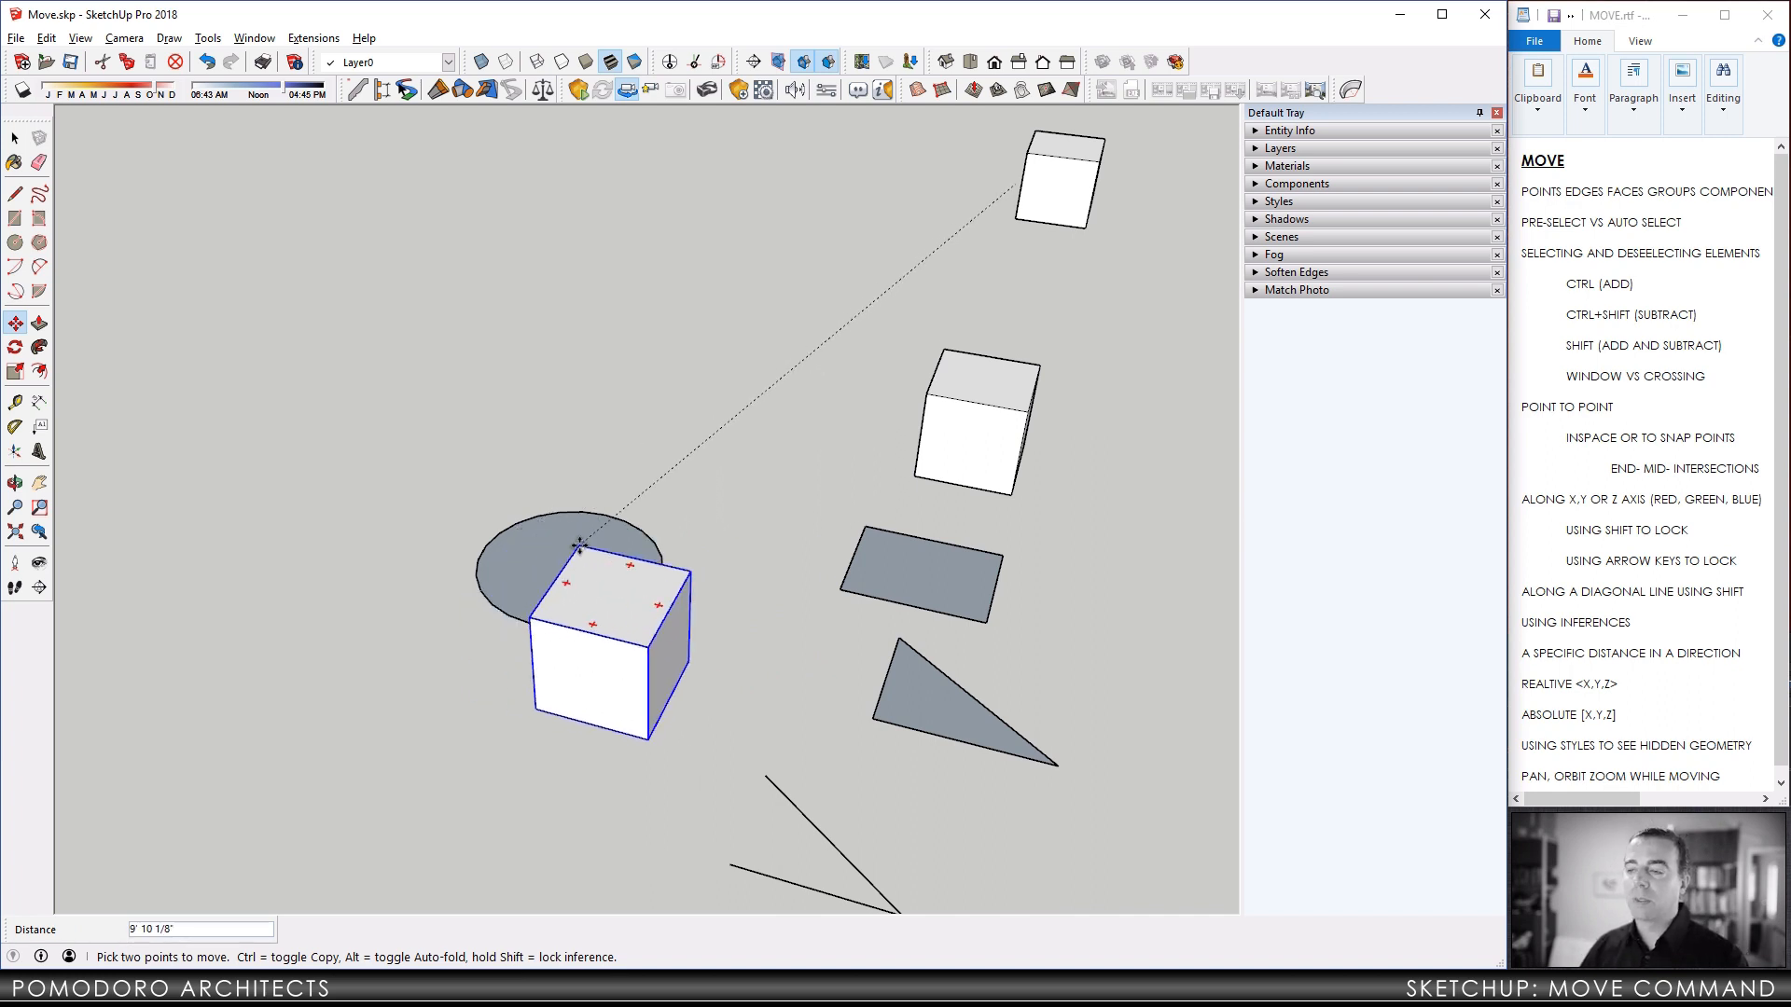
Turn on the display of back edges and place the cube above the circle, its corner aligned along the blue axis with the circle's centre.
{"action": "key", "text": "k"}
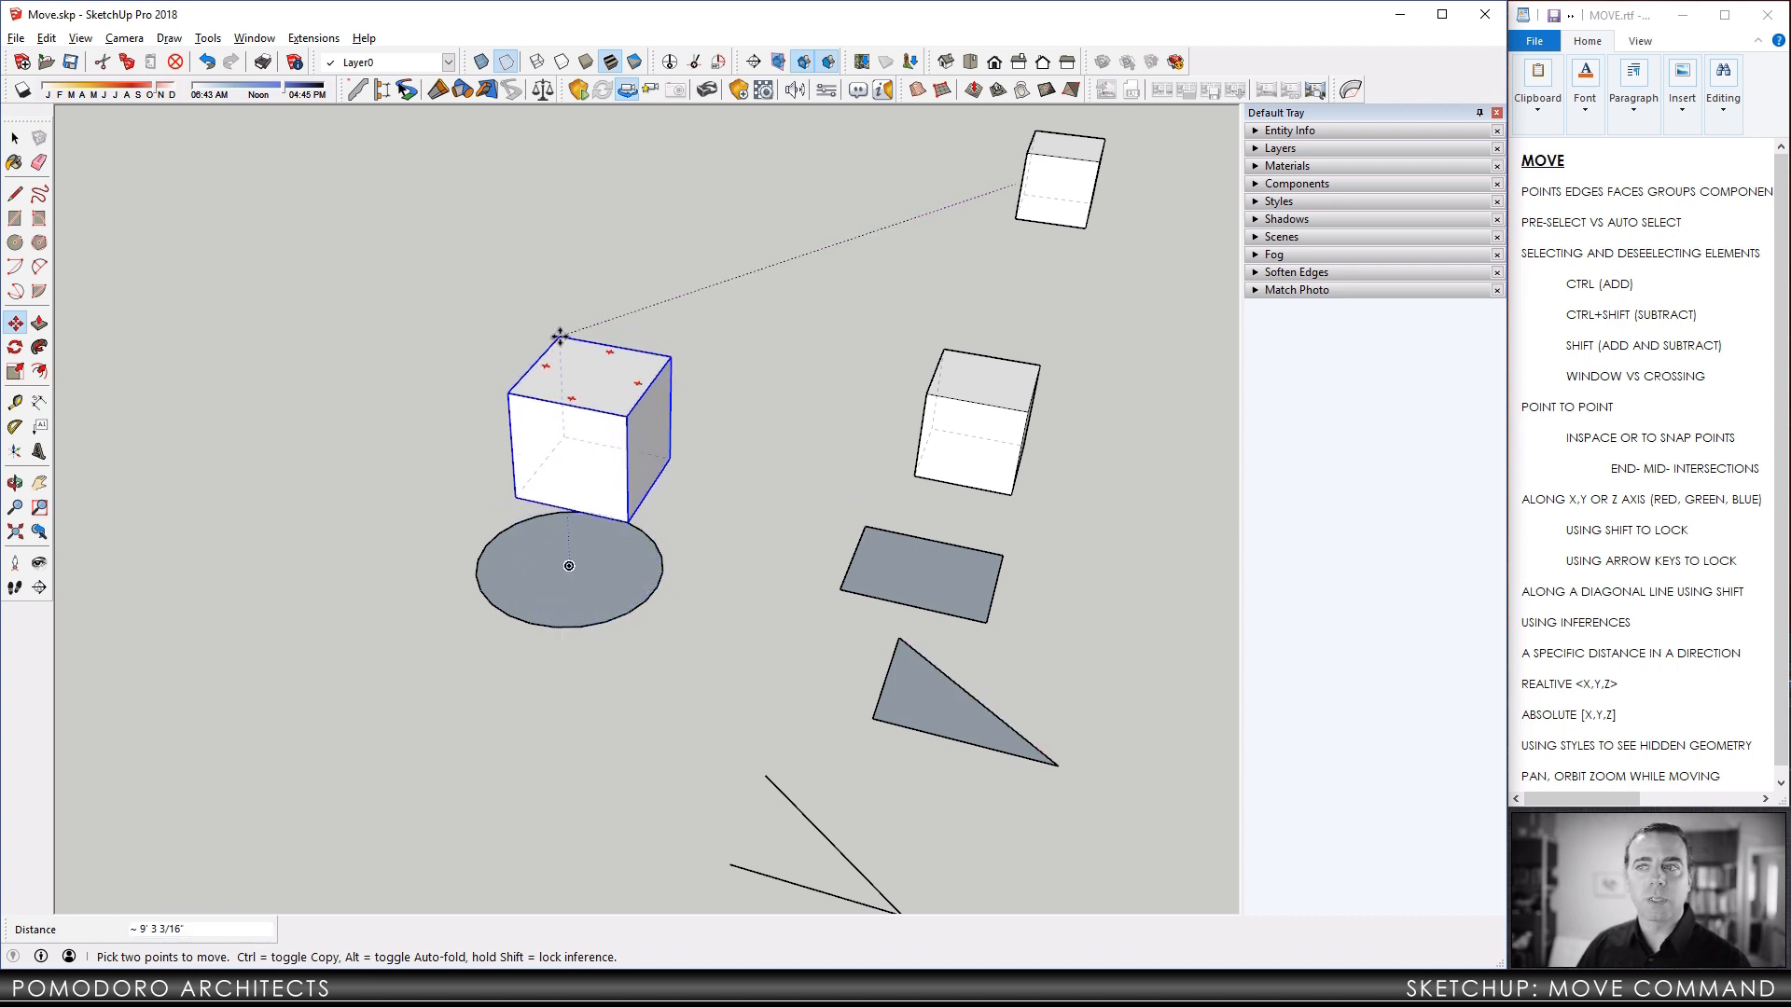
{"action": "middle_click_drag", "start_coordinate": [560, 337], "coordinate": [423, 467]}
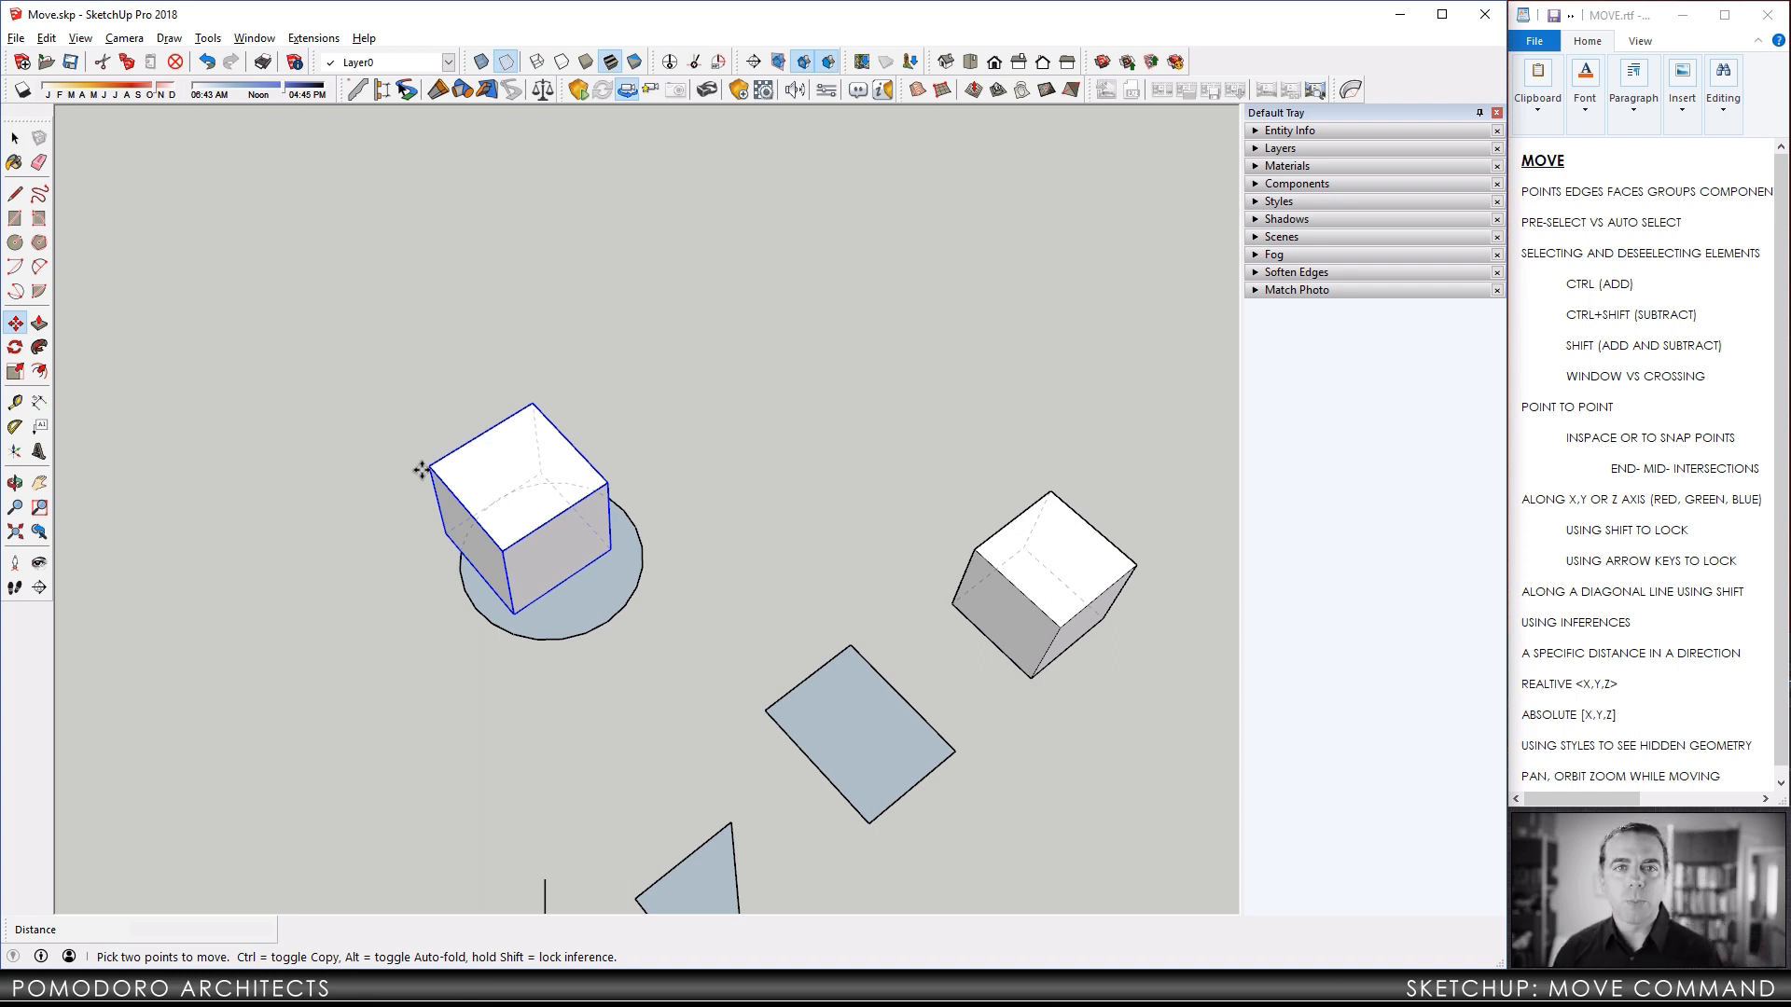
{"action": "middle_click_drag", "start_coordinate": [532, 618], "coordinate": [429, 513]}
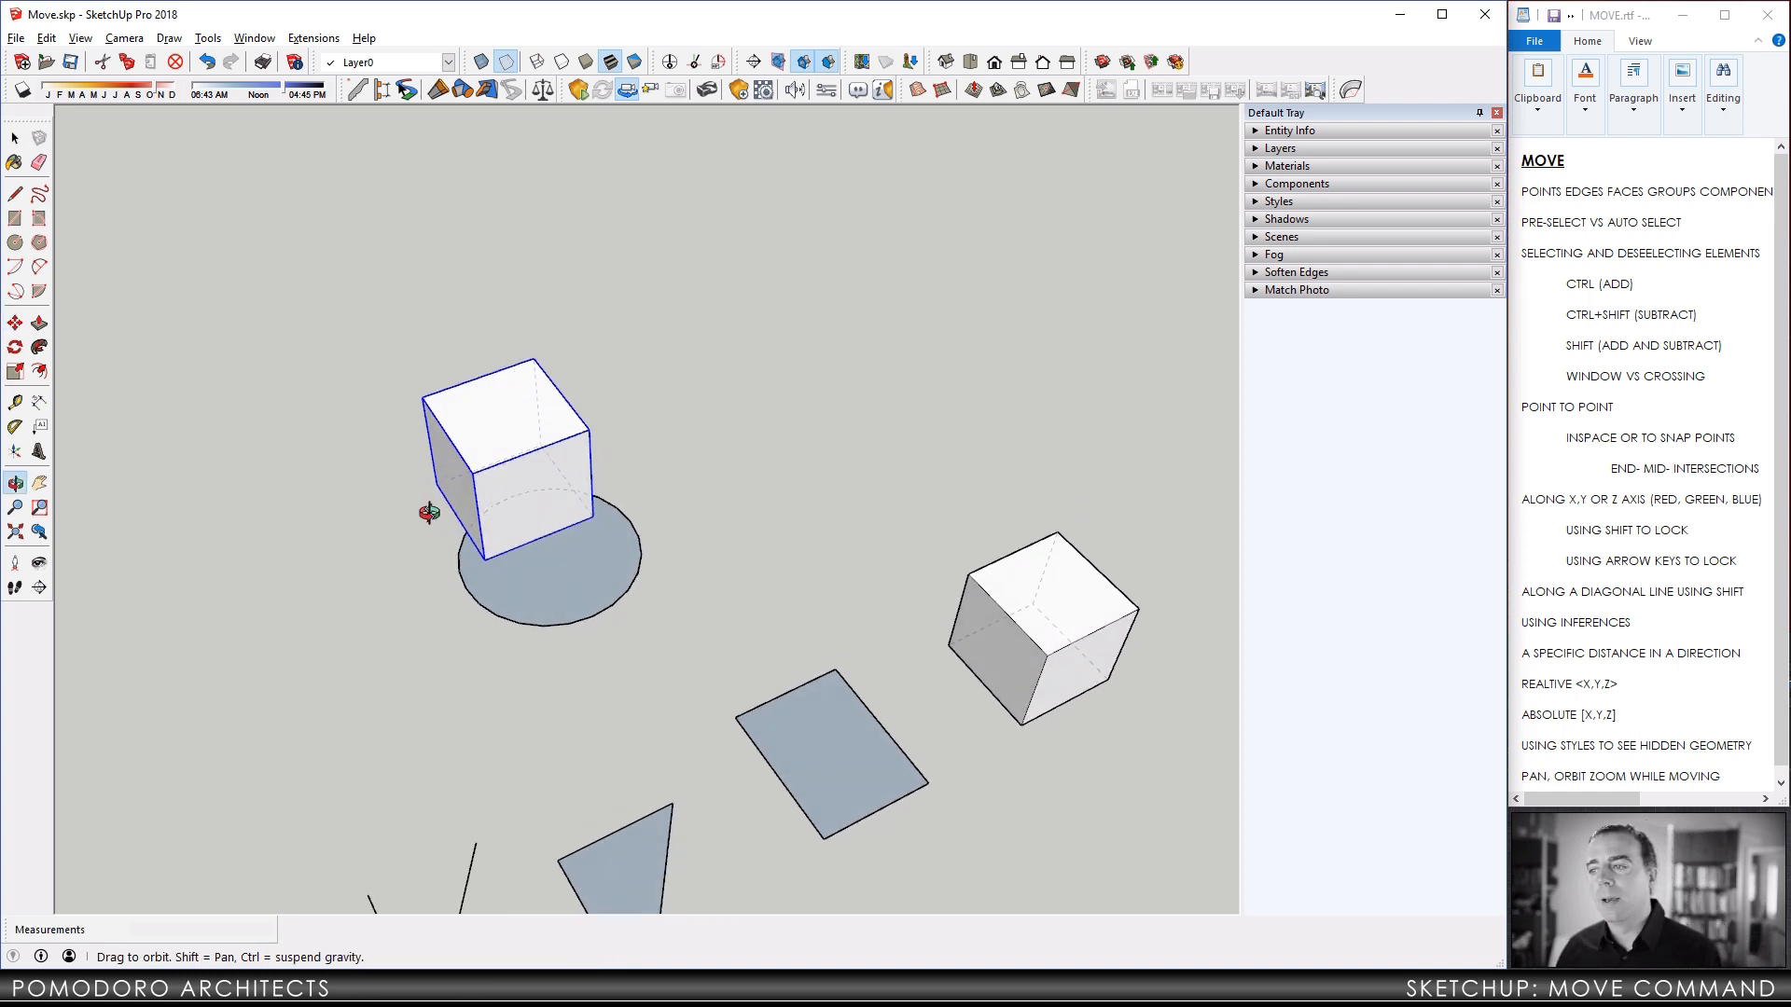
{"action": "scroll", "coordinate": [542, 530], "scroll_direction": "down", "scroll_amount": 5}
{"action": "middle_click_drag", "start_coordinate": [543, 530], "coordinate": [550, 450]}
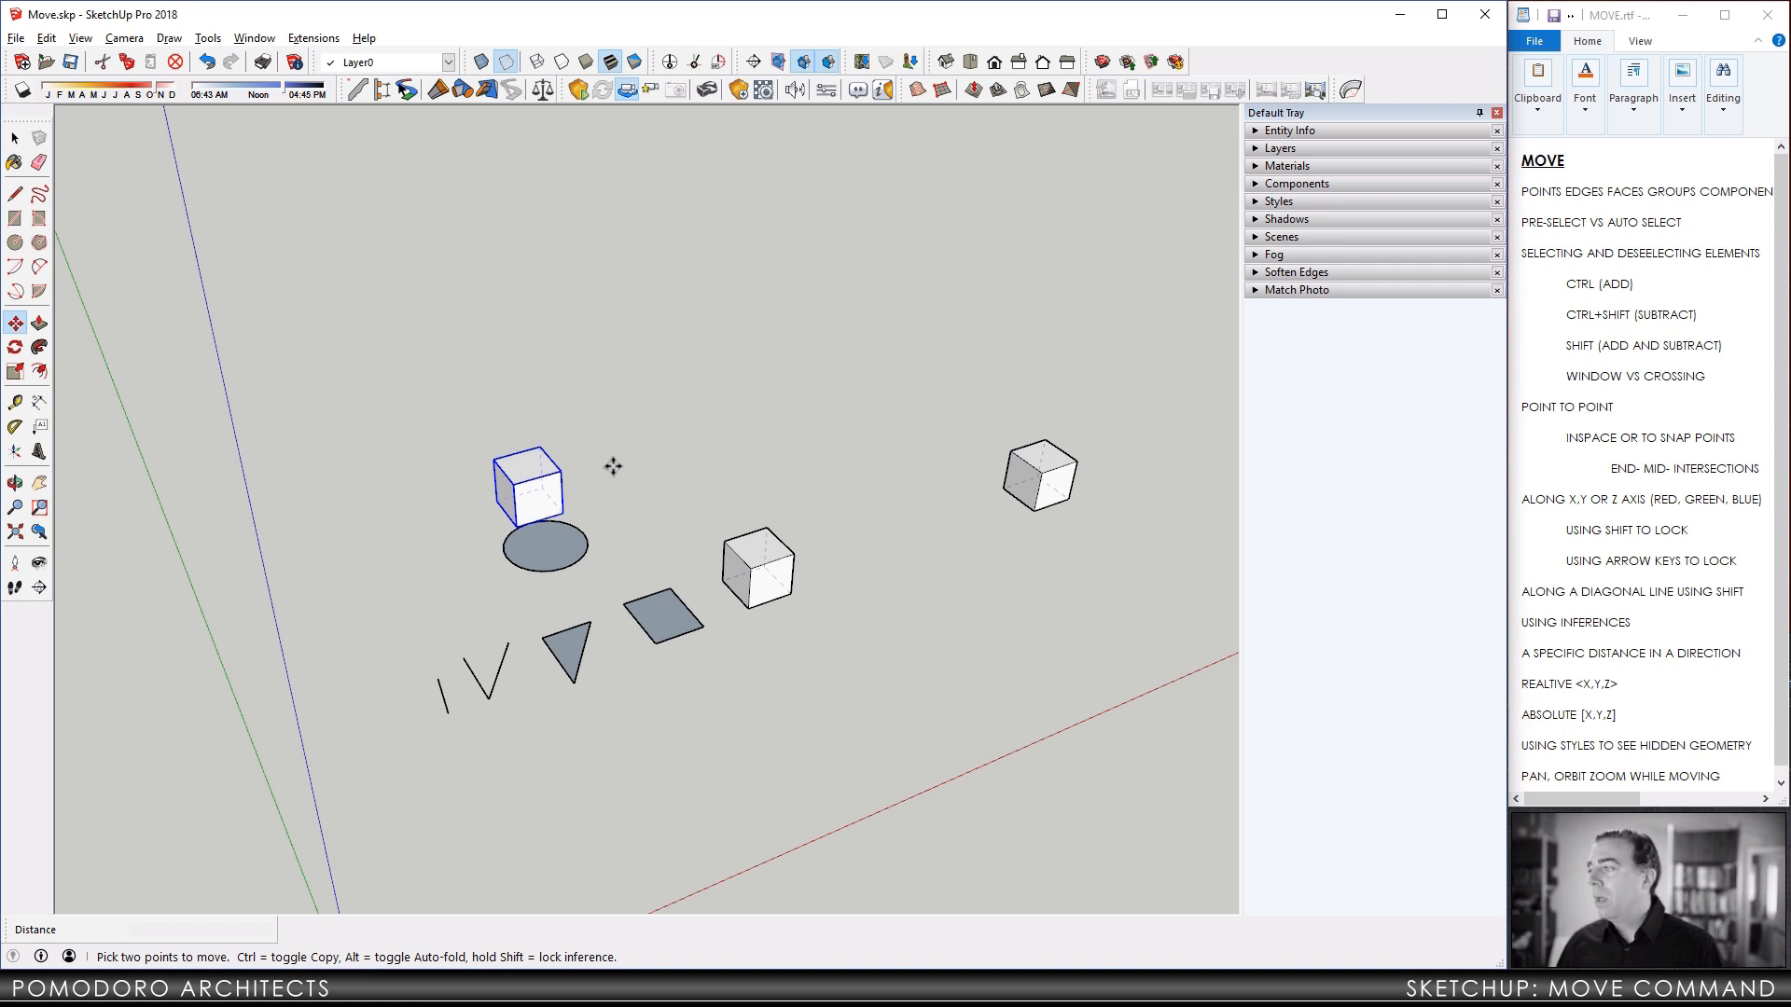
{"action": "middle_click_drag", "start_coordinate": [593, 589], "coordinate": [633, 627]}
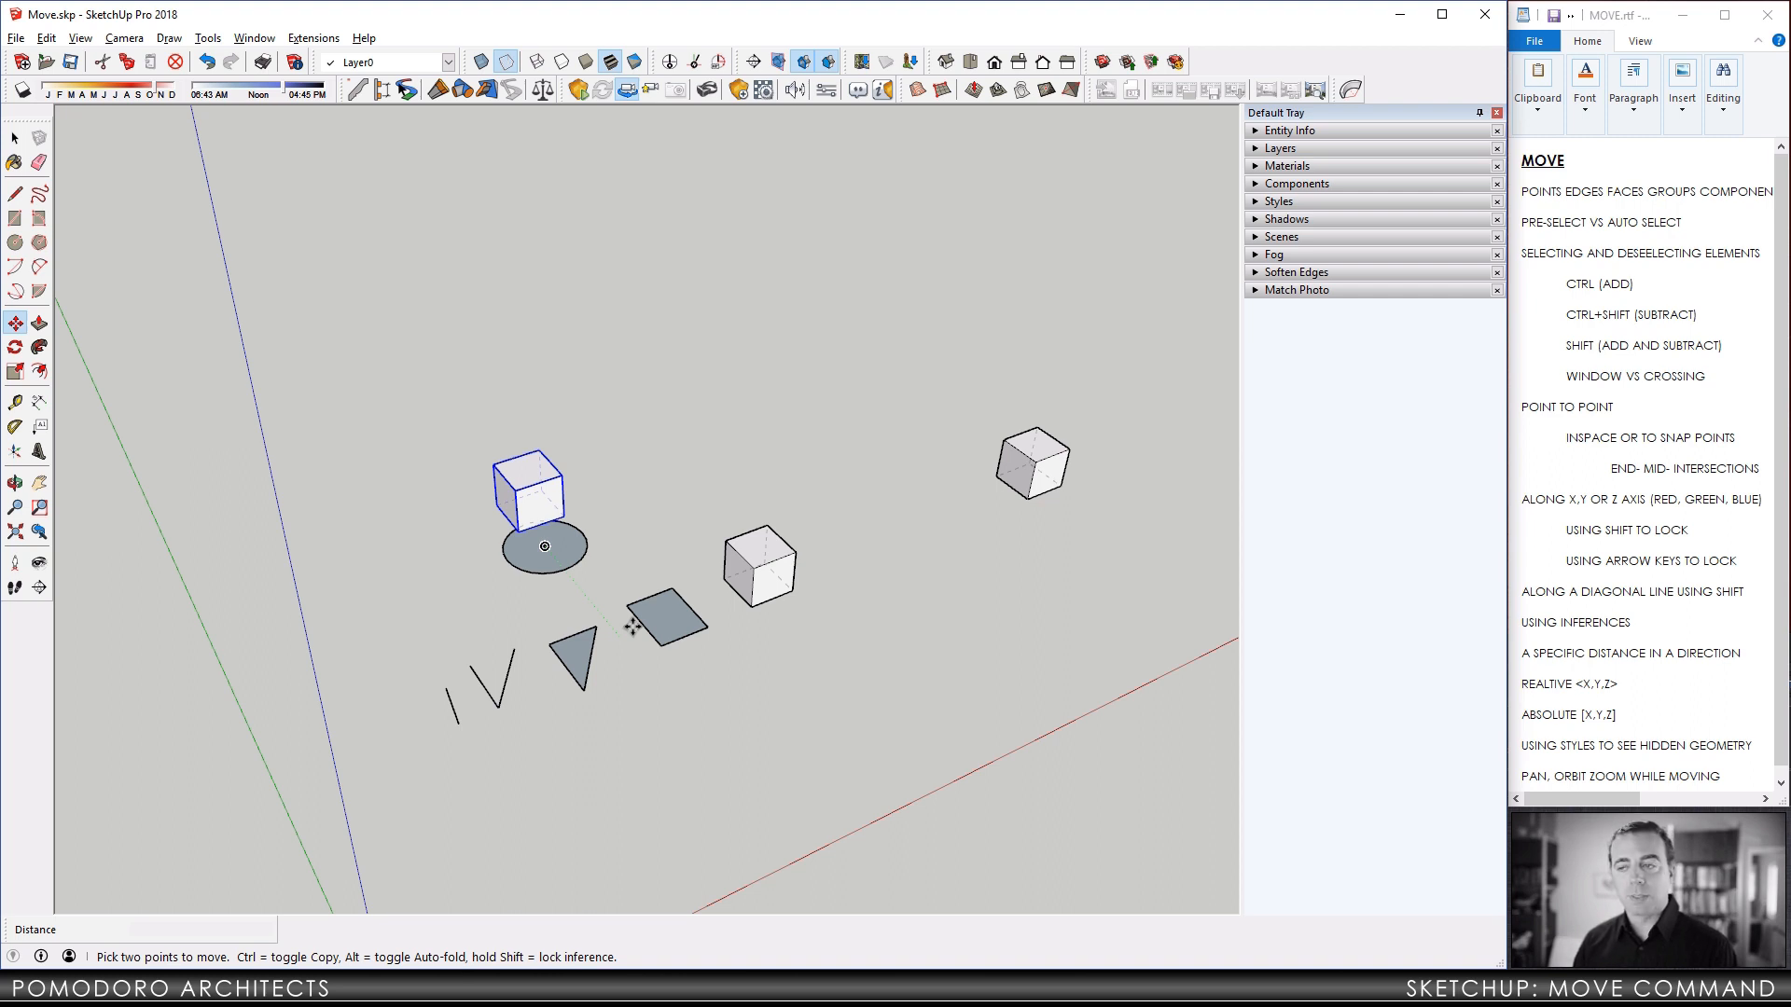
Select the square with its edges and move it 2' along the green axis, away from the circle.
{"action": "key", "text": "space"}
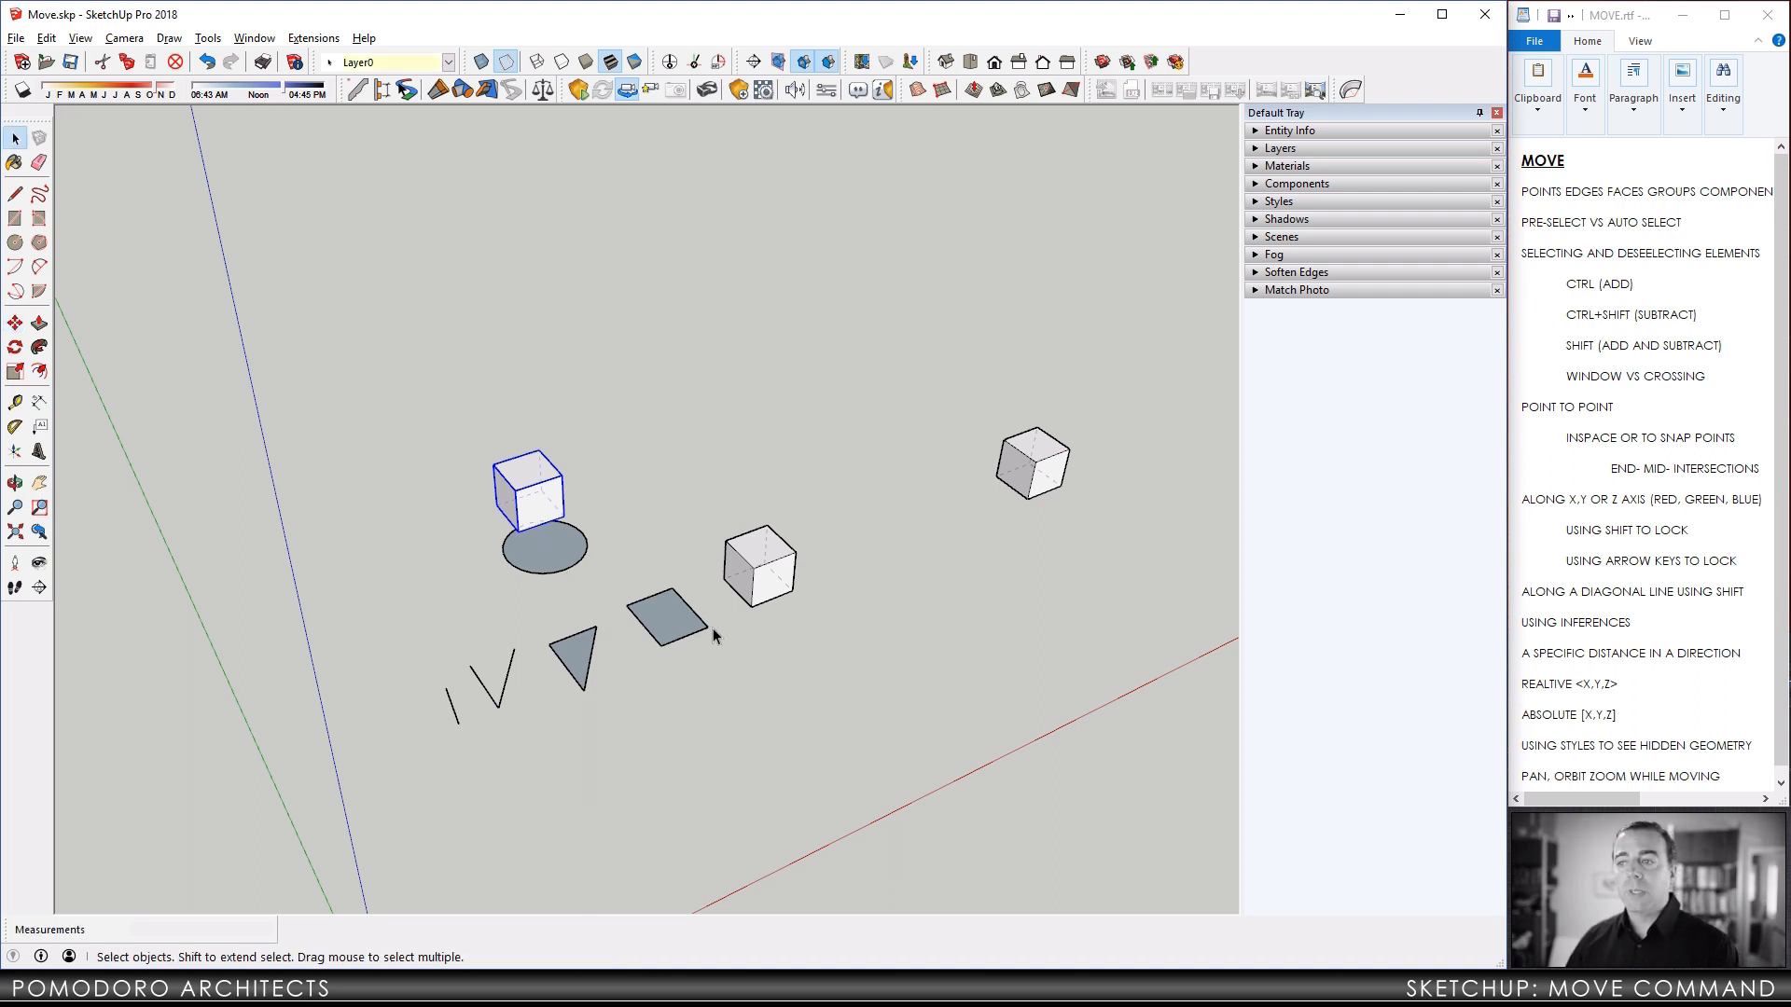
{"action": "scroll", "coordinate": [664, 620], "scroll_direction": "up", "scroll_amount": 5}
{"action": "left_click", "coordinate": [579, 550]}
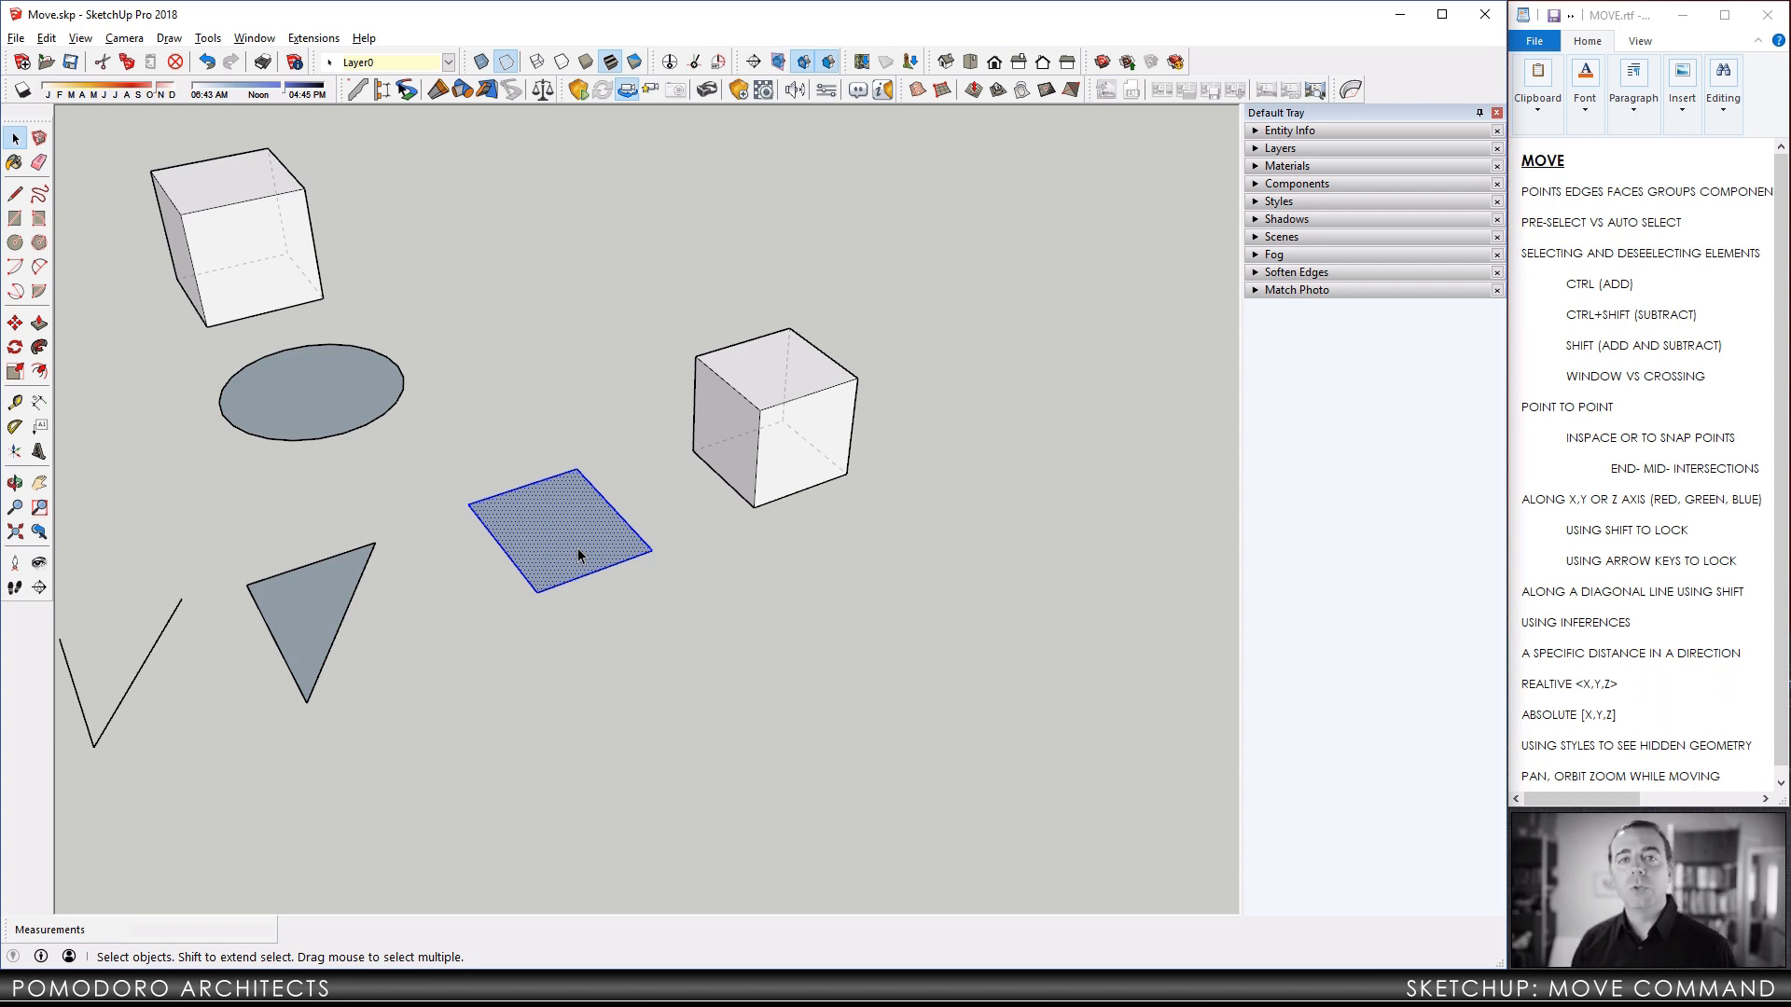
{"action": "key", "text": "m"}
{"action": "left_click", "coordinate": [578, 548]}
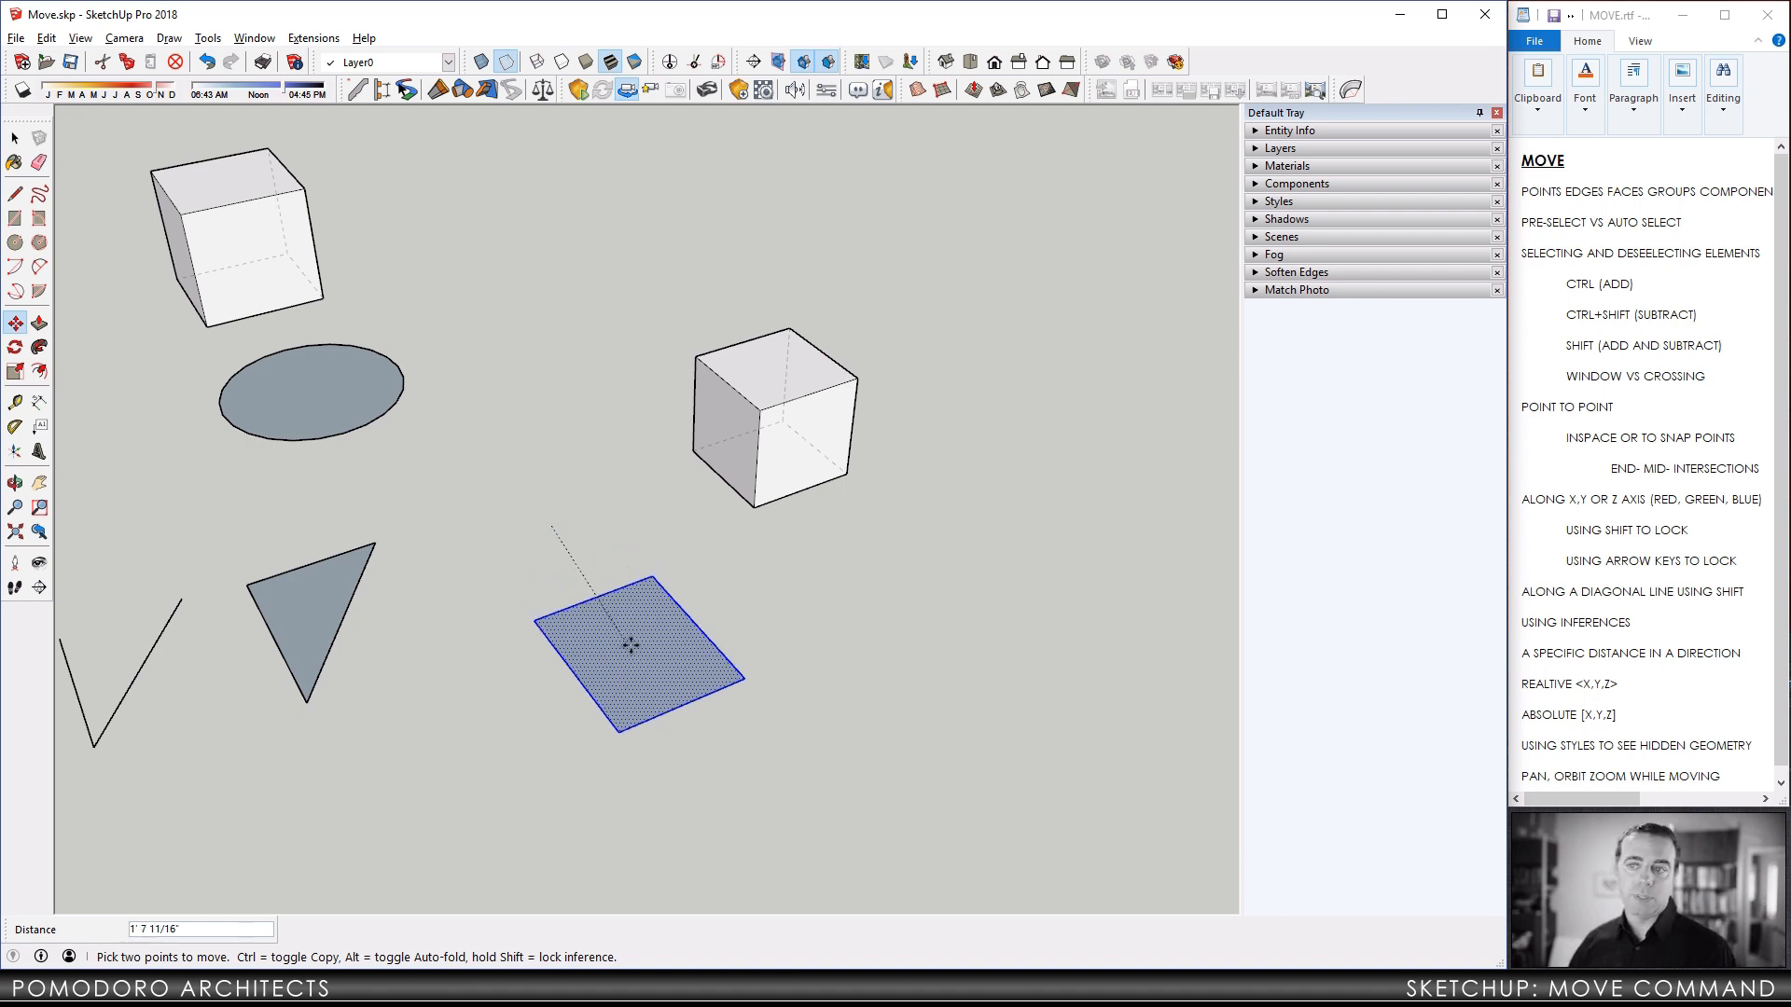
{"action": "type", "text": "2"}
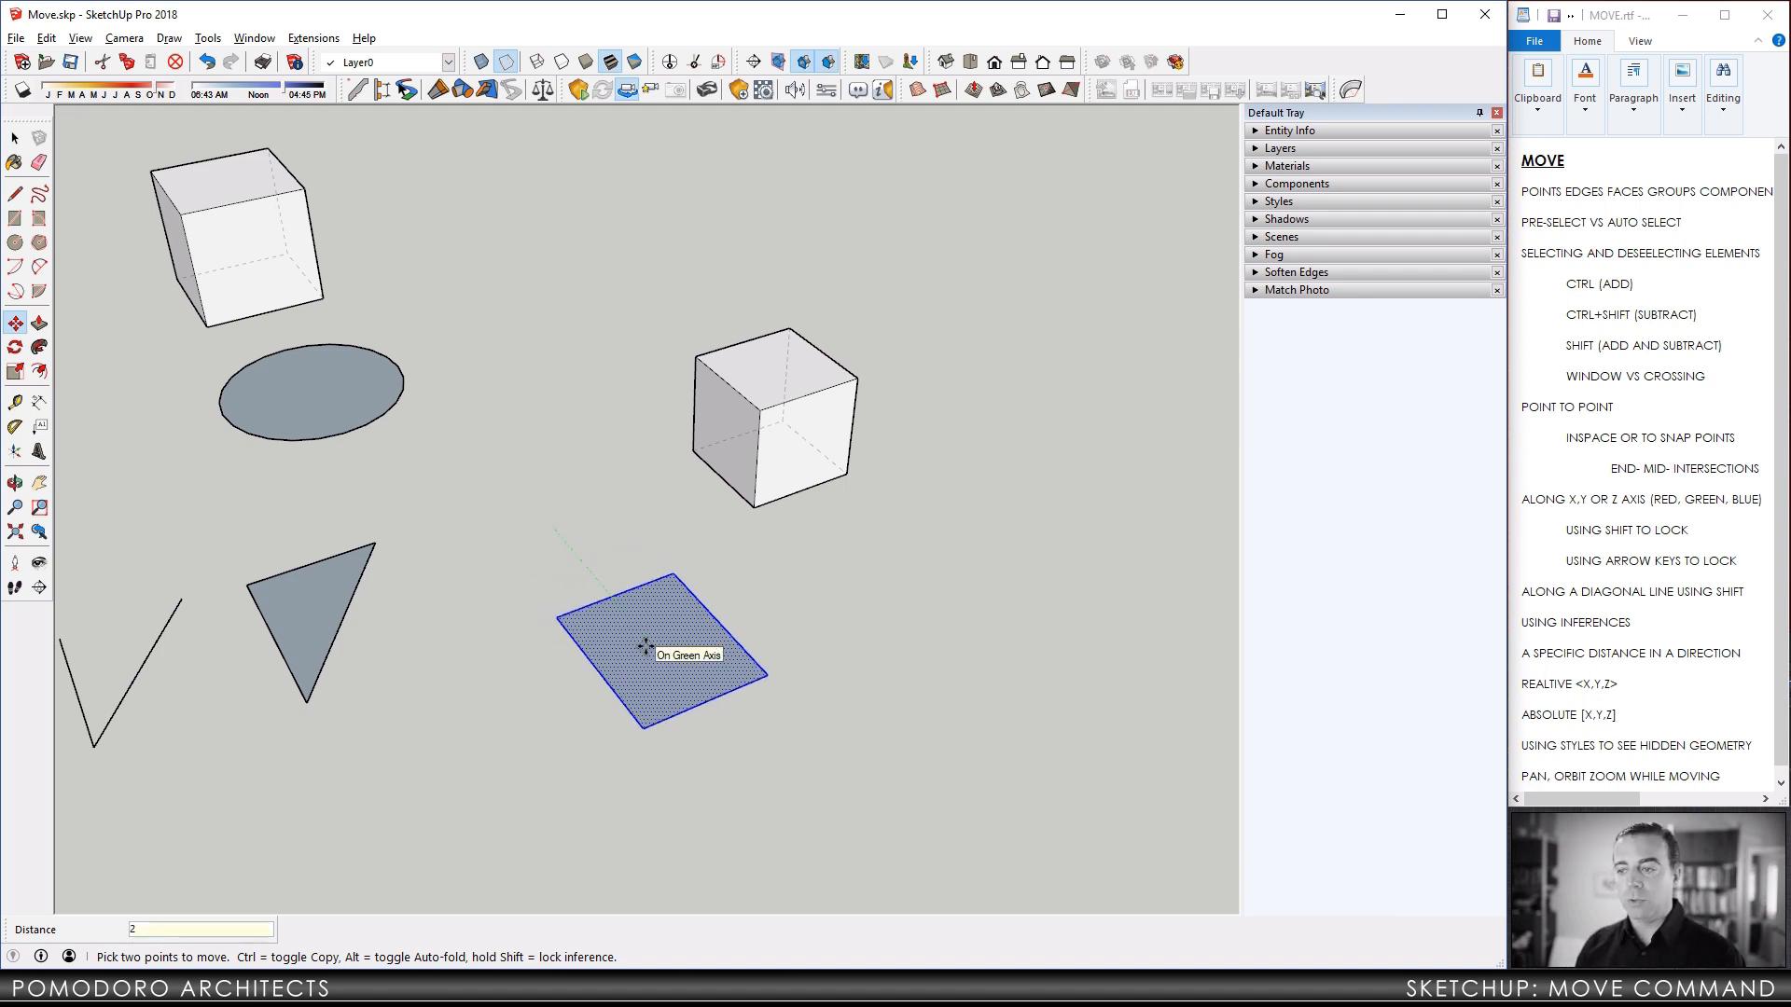
{"action": "key", "text": "Return"}
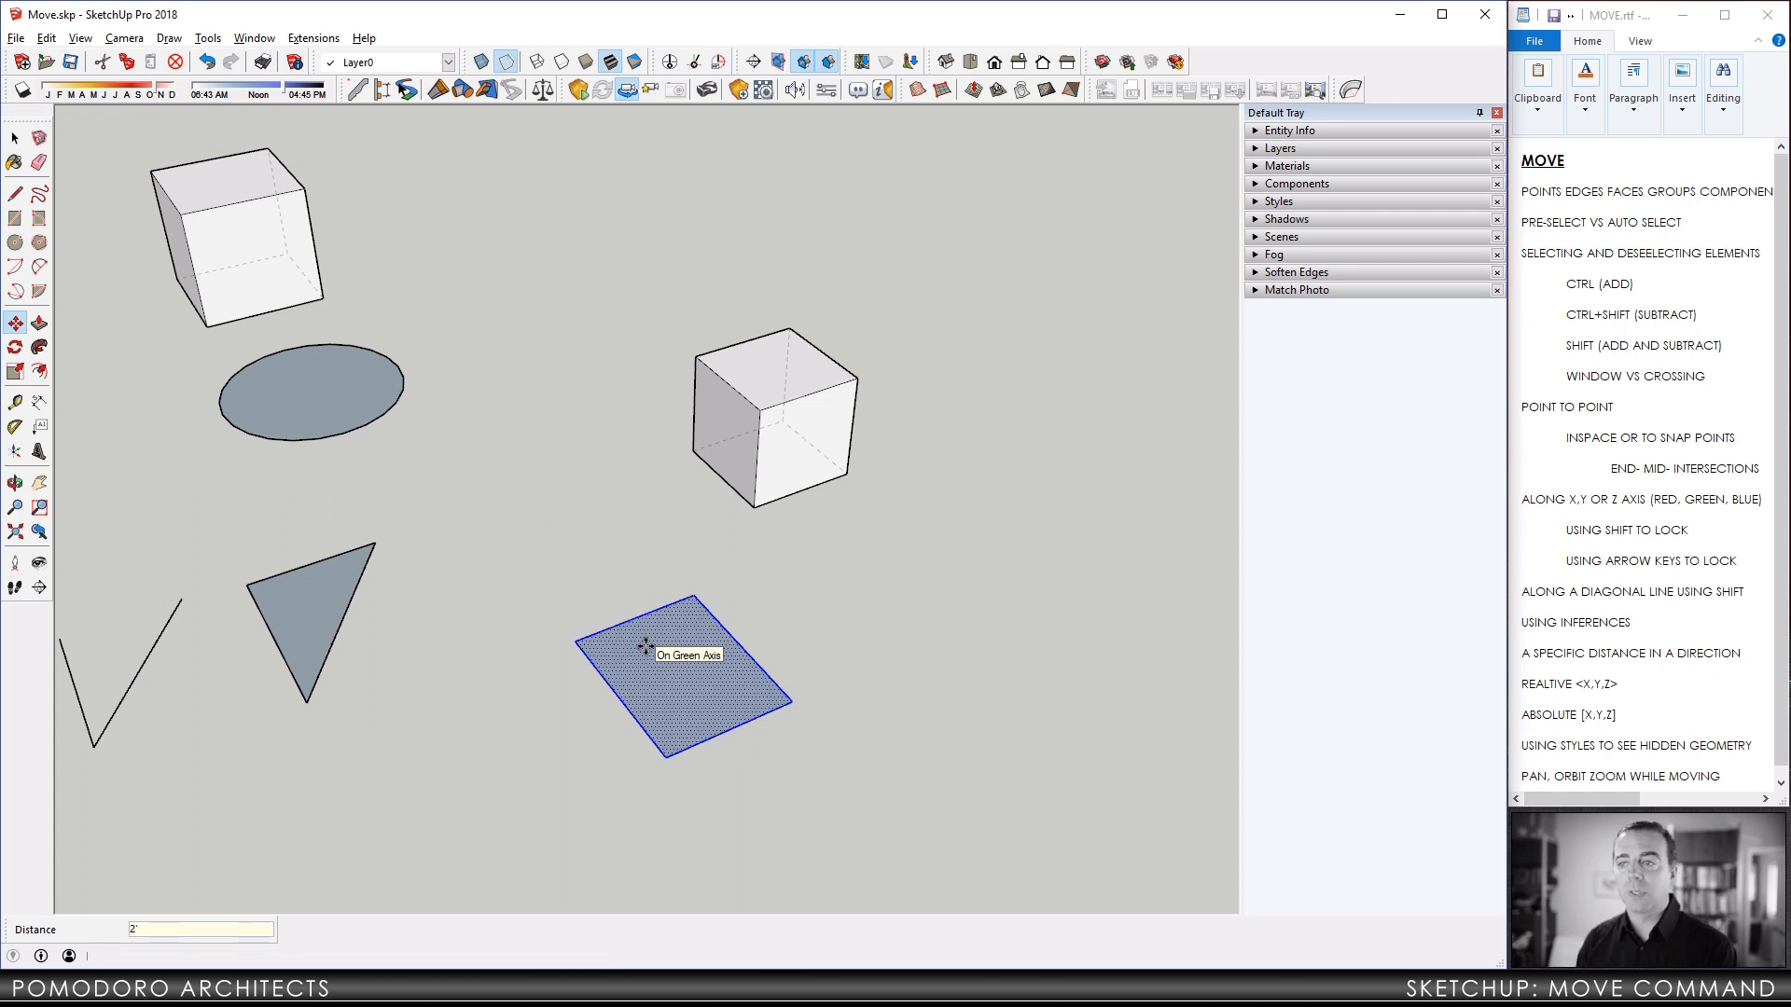
Move the square a further 2'4" in the same direction along the green axis.
{"action": "left_click", "coordinate": [646, 646]}
{"action": "type", "text": "2'"}
{"action": "key", "text": "Return"}
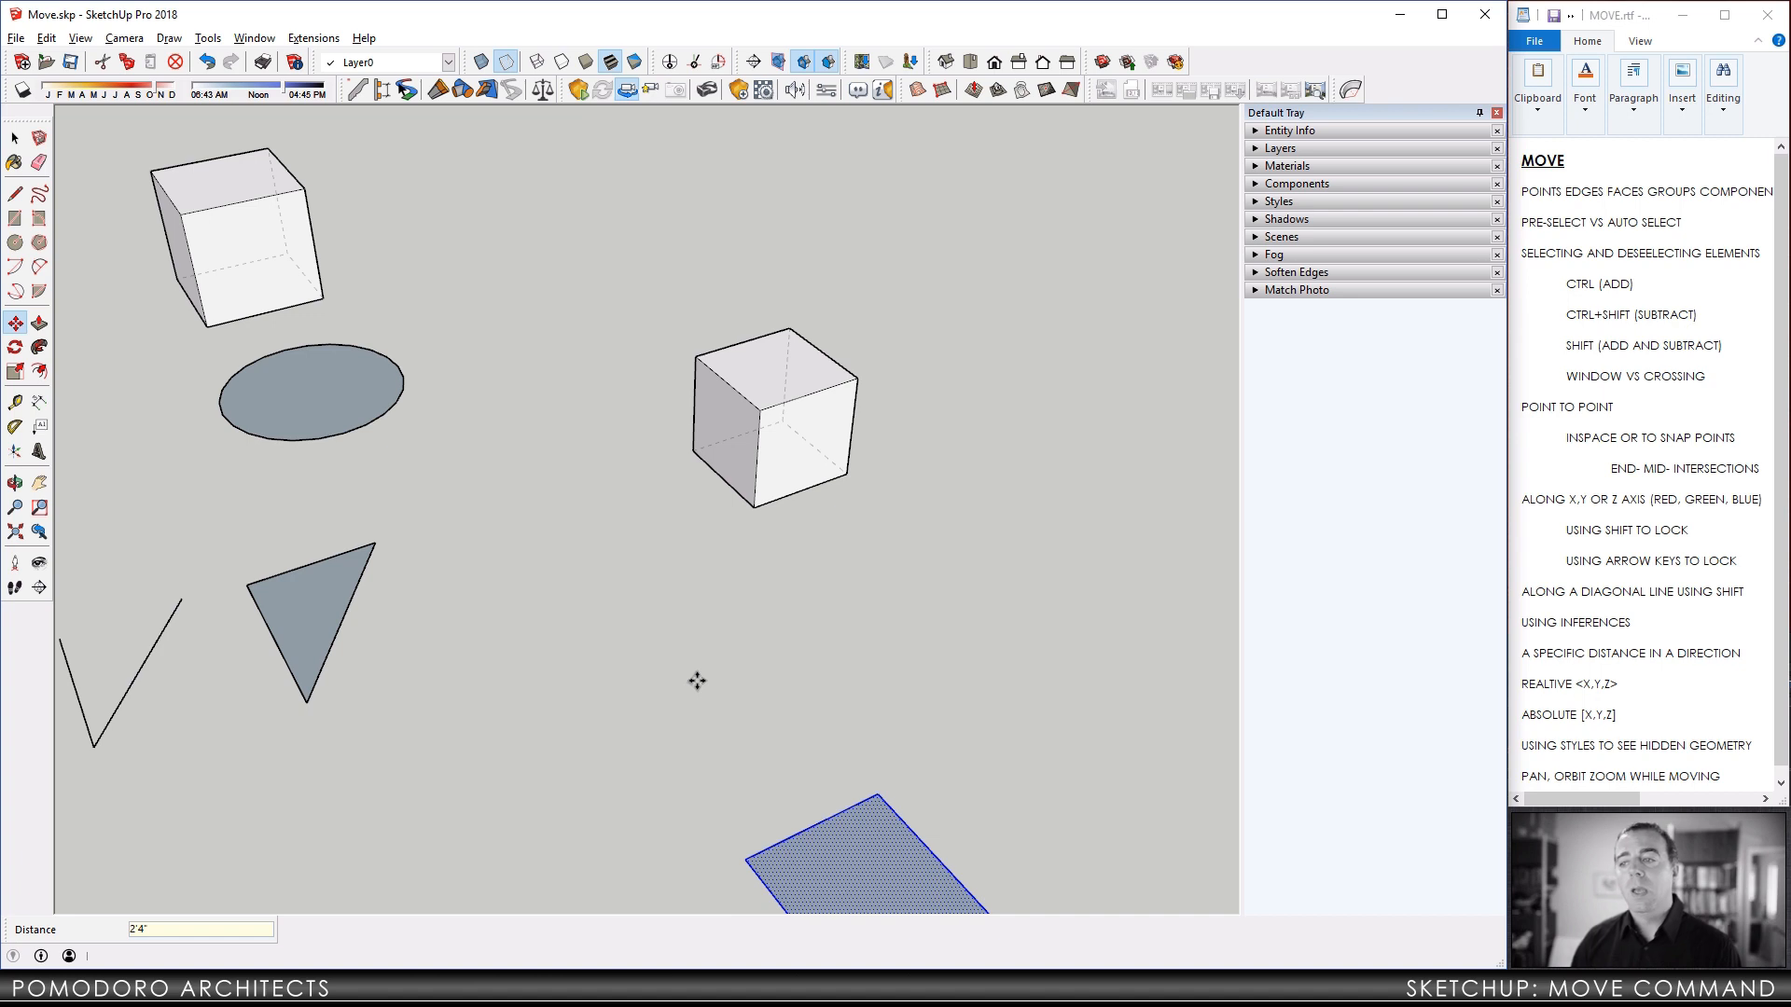
Move the square back along the green axis by a distance of 1, entered without a unit.
{"action": "middle_click_drag", "start_coordinate": [697, 681], "coordinate": [811, 739]}
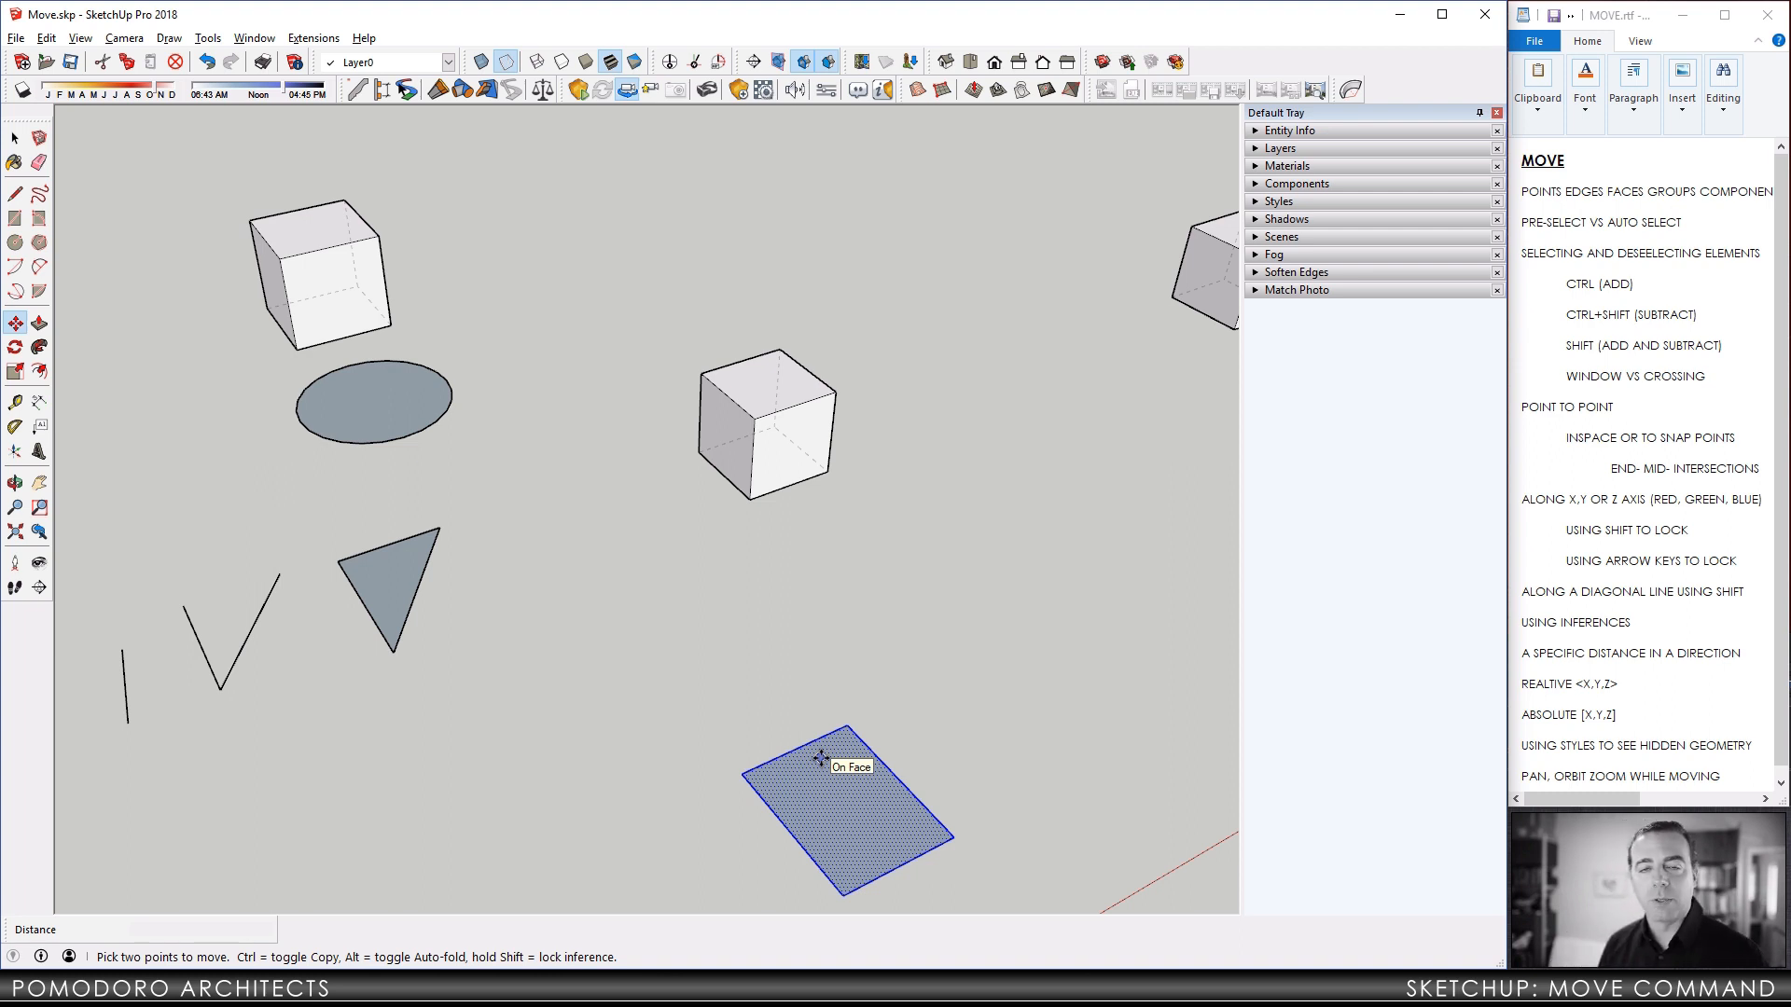
{"action": "left_click", "coordinate": [838, 756]}
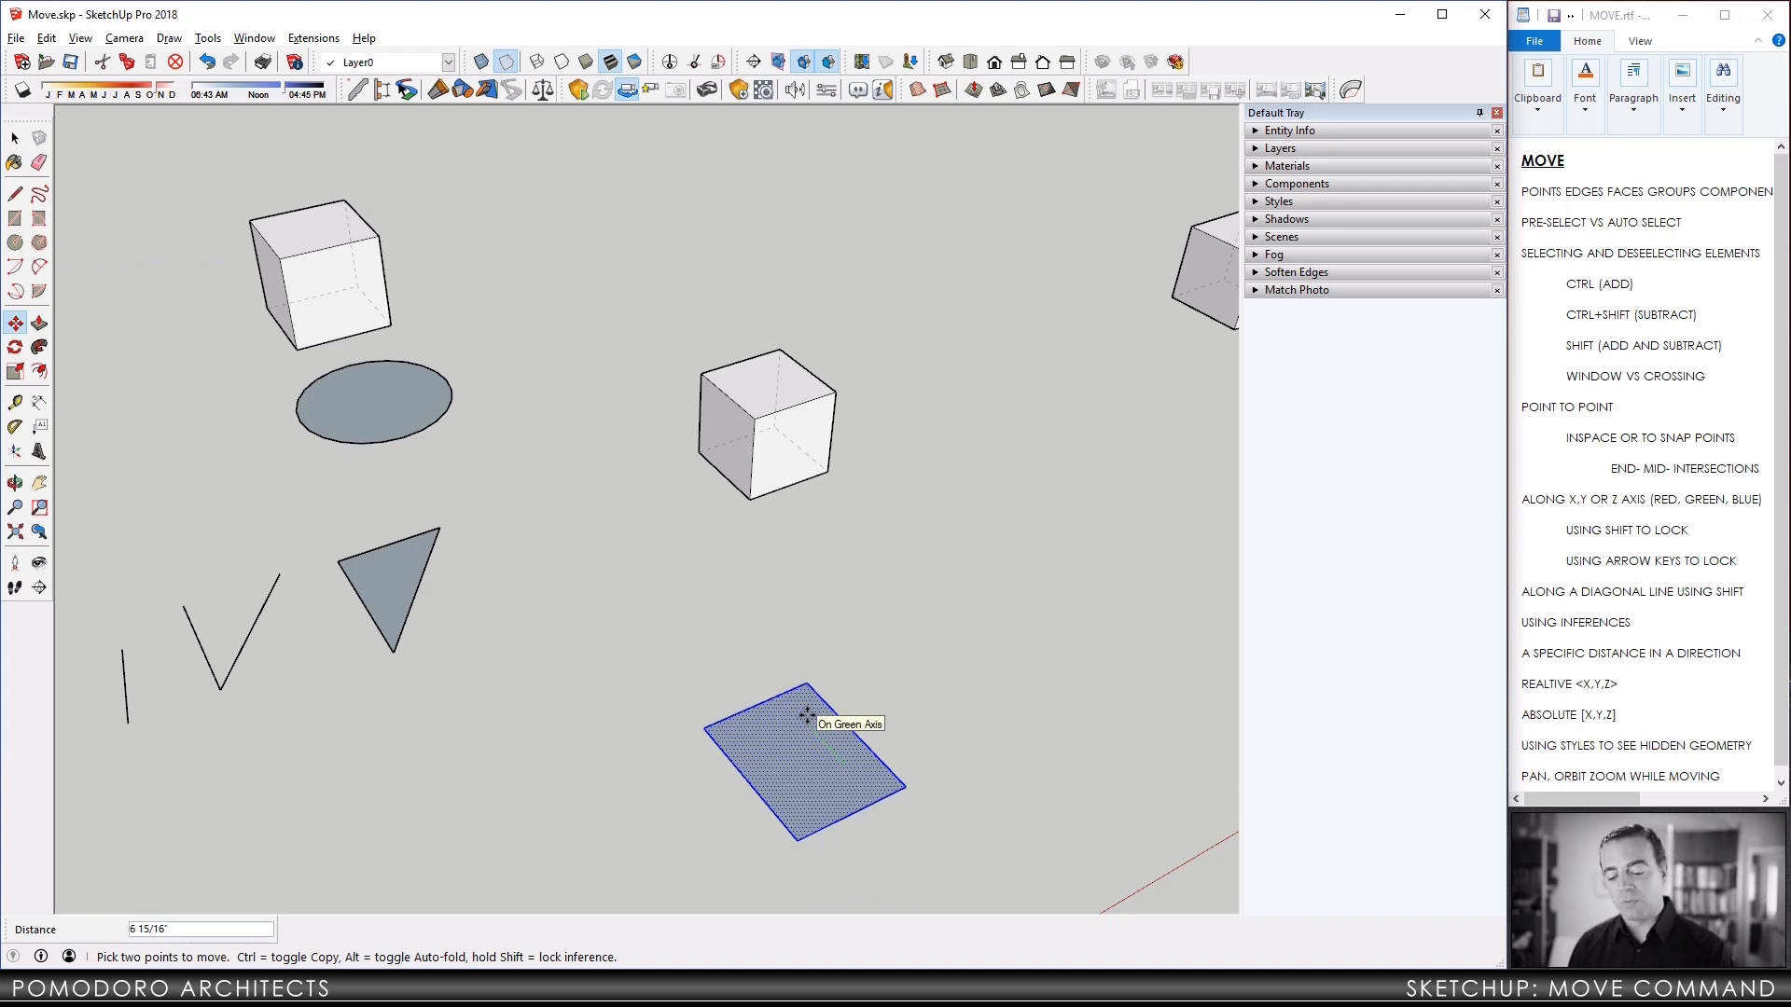
{"action": "type", "text": "1"}
{"action": "key", "text": "Return"}
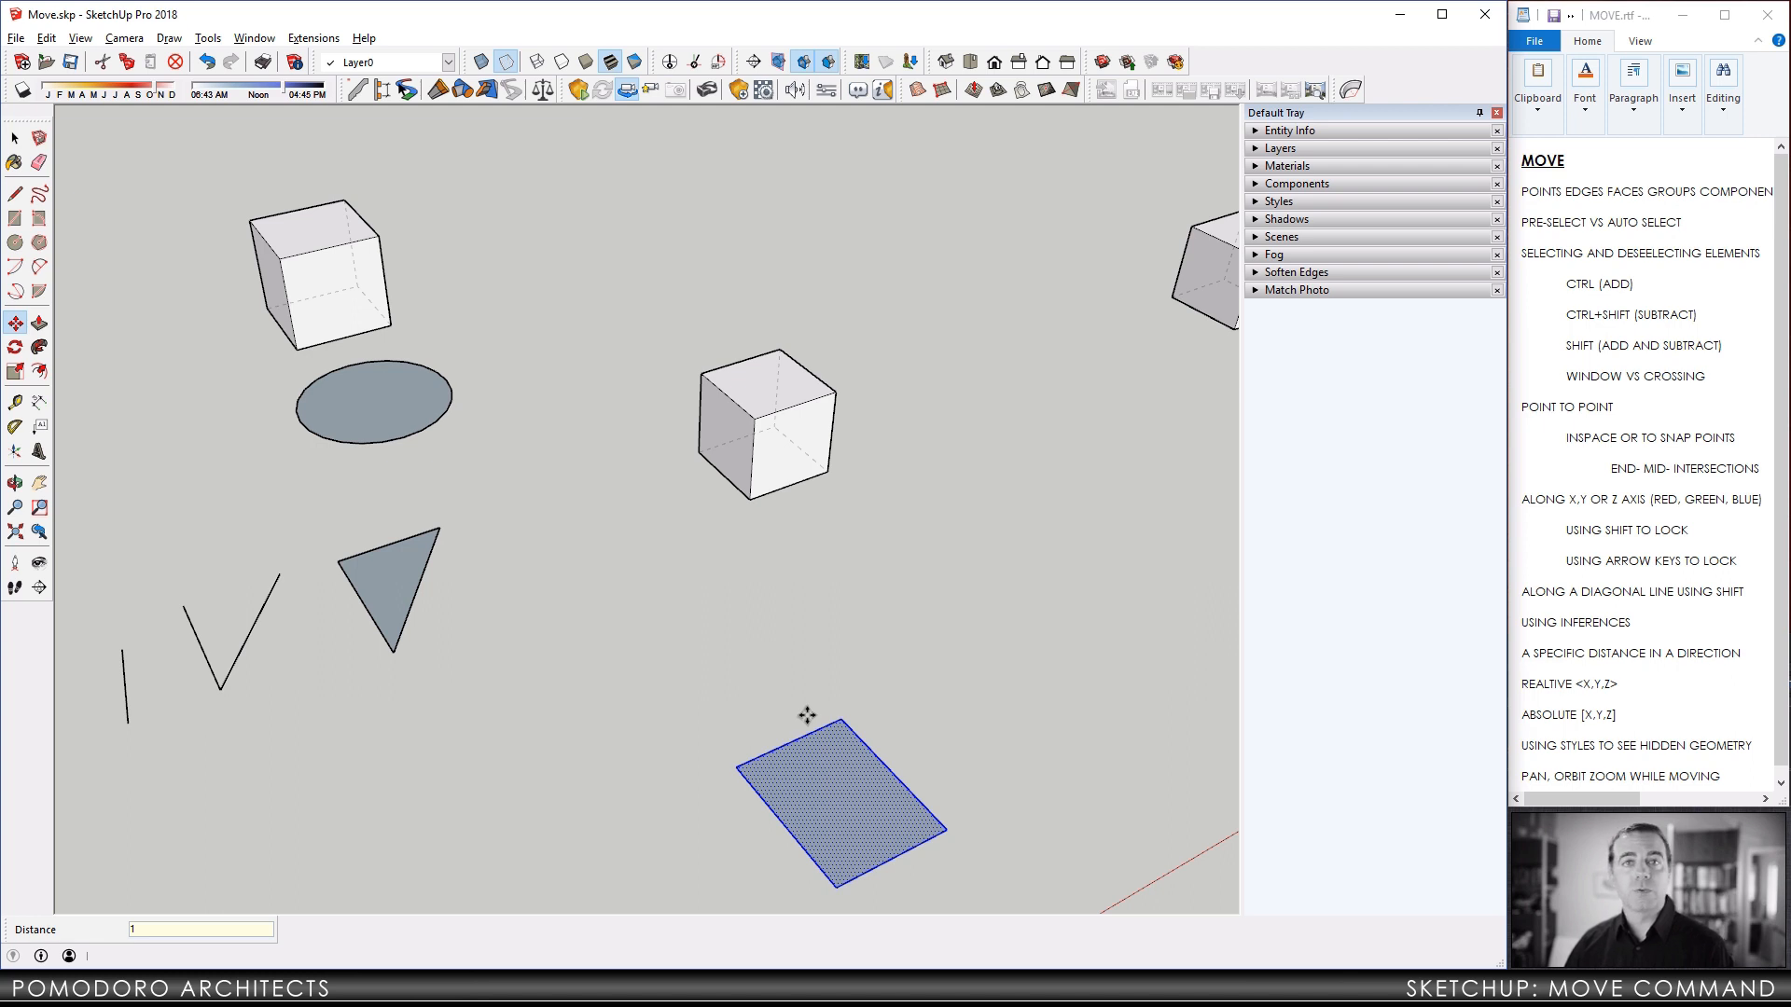
Move the square 1M along the green axis, back toward the triangle and the nearest cube.
{"action": "left_click", "coordinate": [821, 723]}
{"action": "left_click", "coordinate": [773, 670]}
{"action": "left_click", "coordinate": [772, 670]}
{"action": "type", "text": "1"}
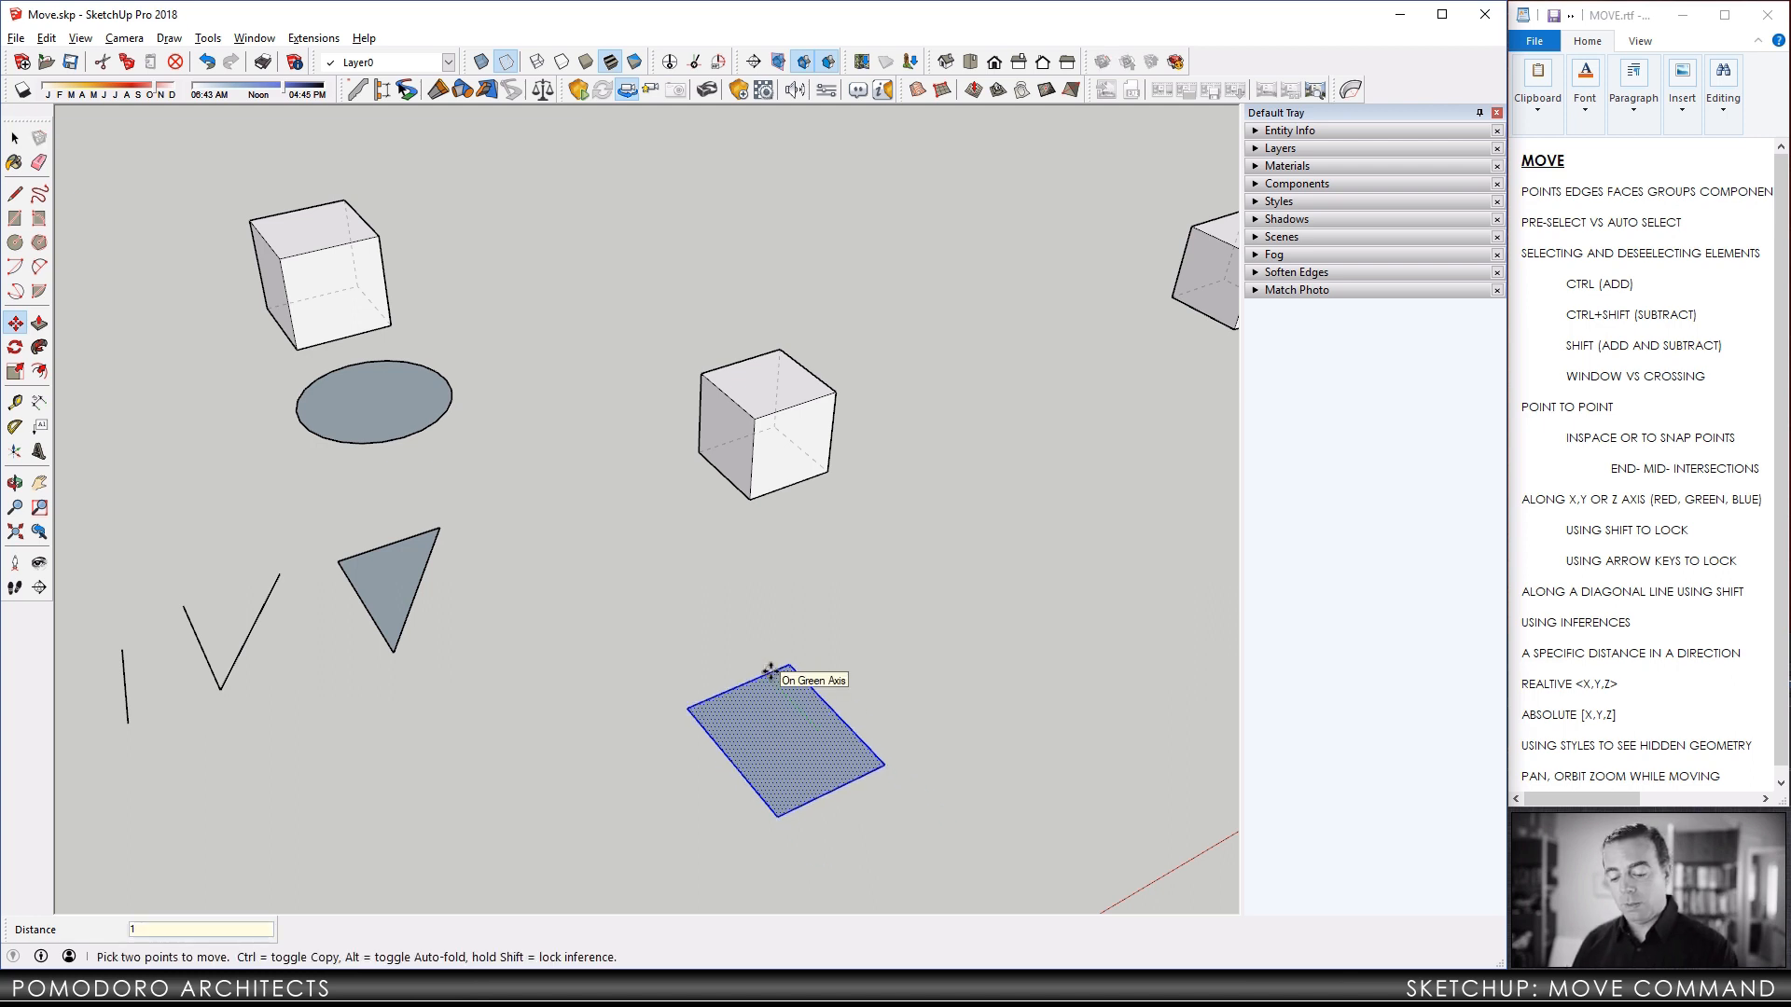
{"action": "type", "text": "M"}
{"action": "key", "text": "Return"}
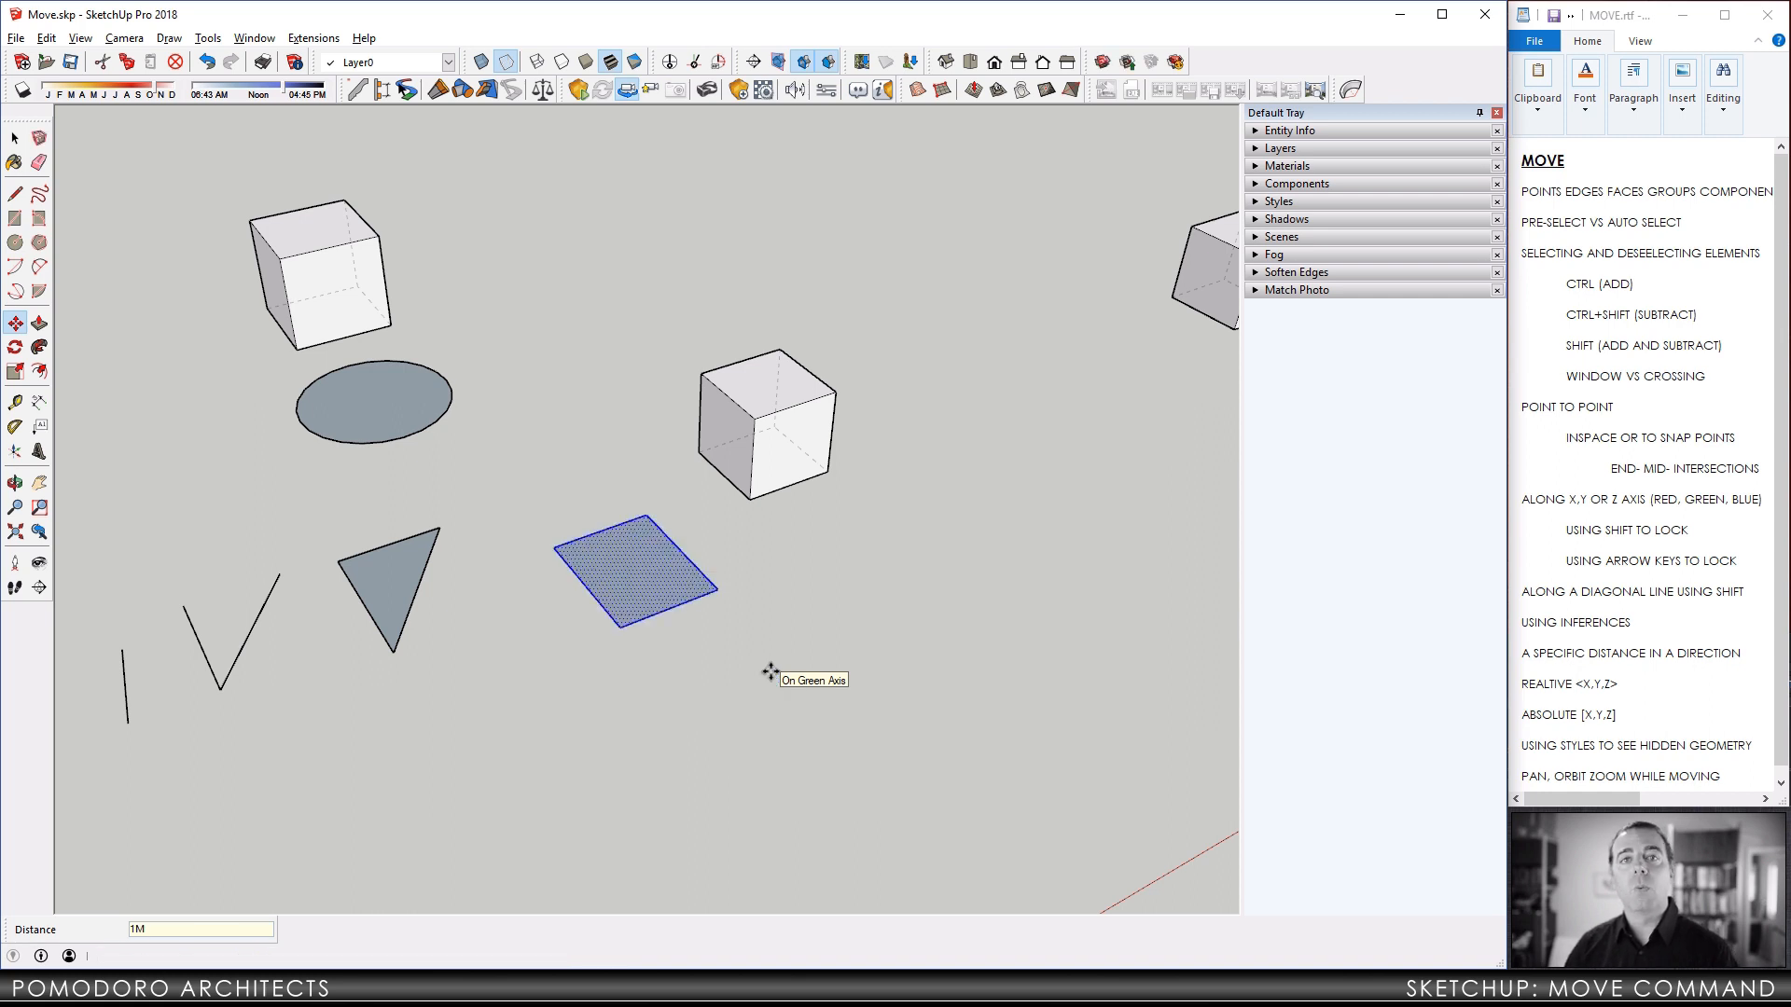
Move the square 14CM along the green axis, away from the nearest cube.
{"action": "left_click", "coordinate": [646, 576]}
{"action": "type", "text": "14CM"}
{"action": "key", "text": "Return"}
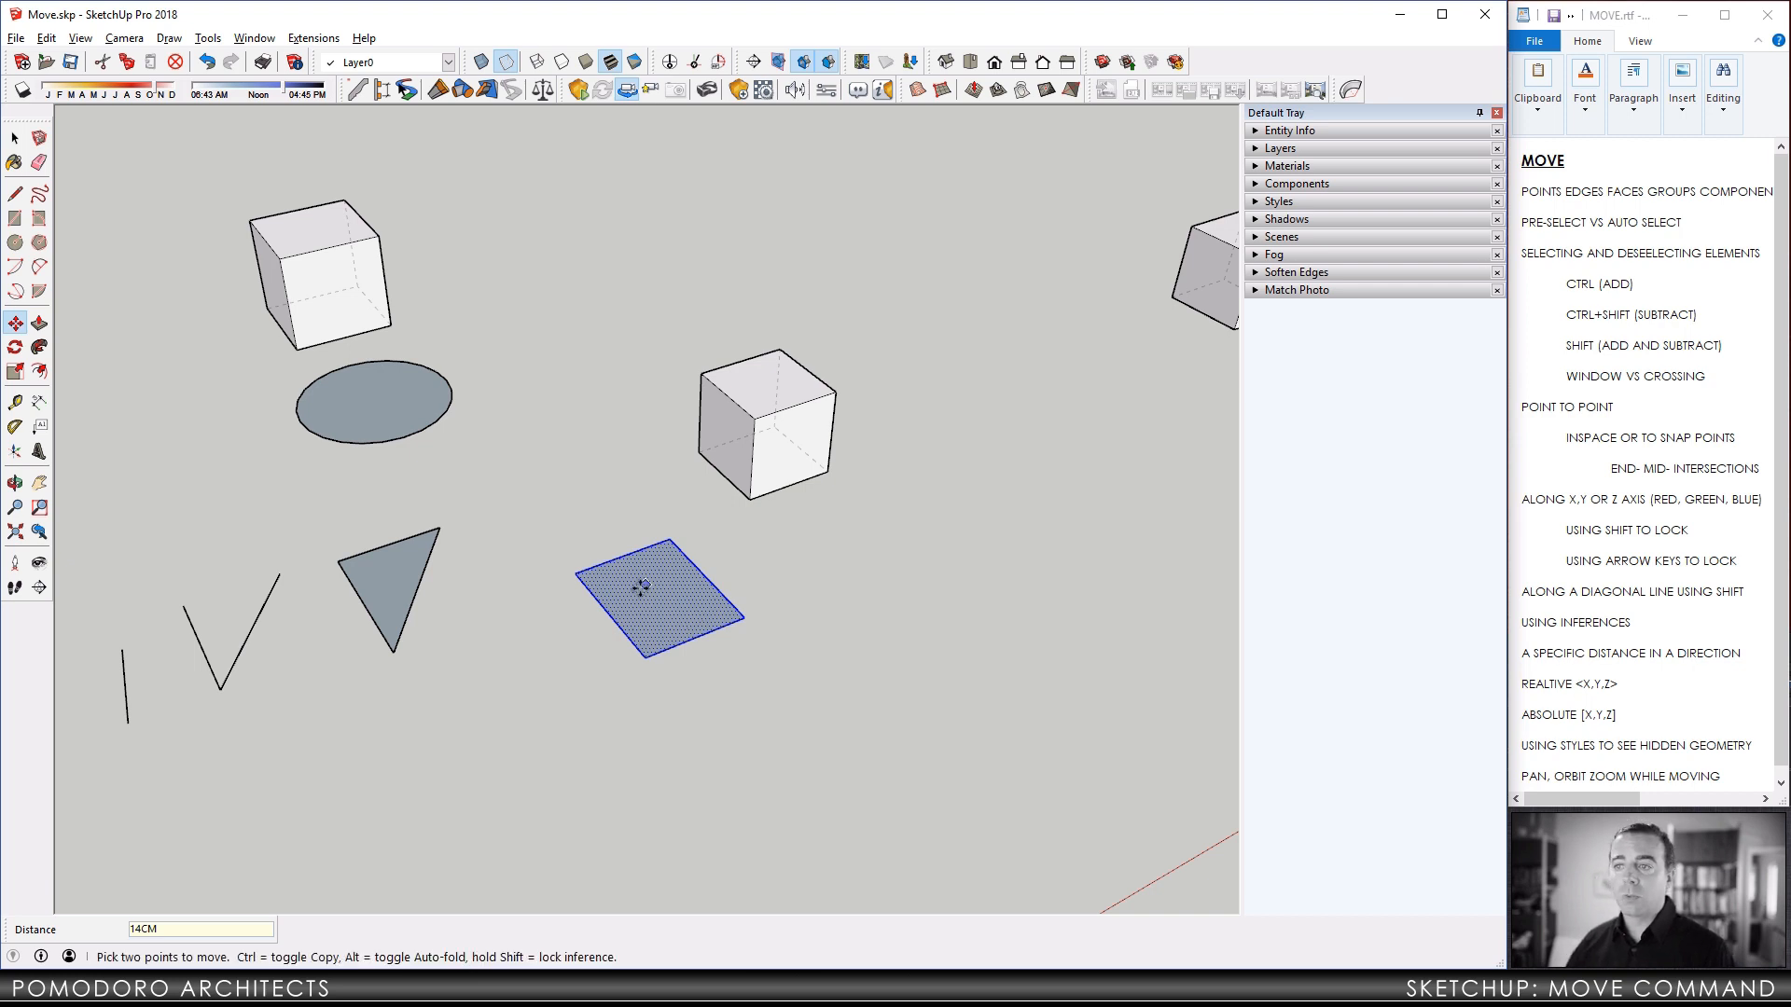
{"action": "middle_click_drag", "start_coordinate": [607, 564], "coordinate": [680, 532]}
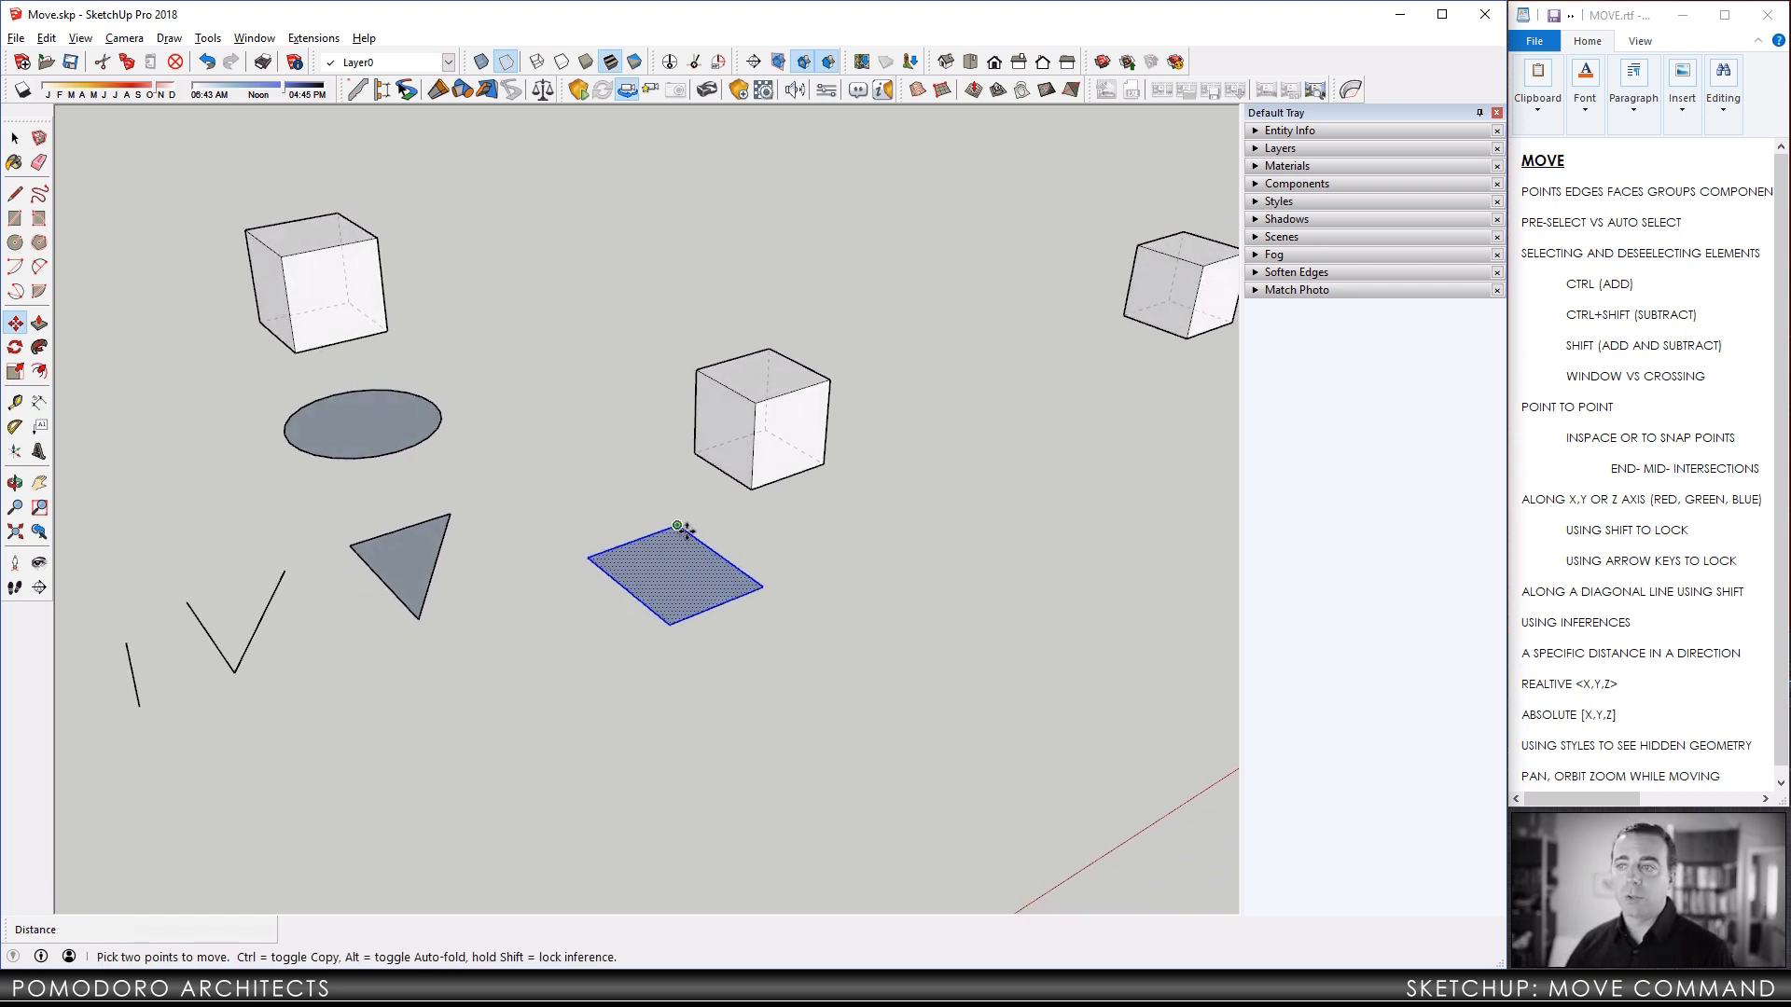
Move the selected square 10' upward along the blue axis from its back corner.
{"action": "left_click", "coordinate": [678, 525]}
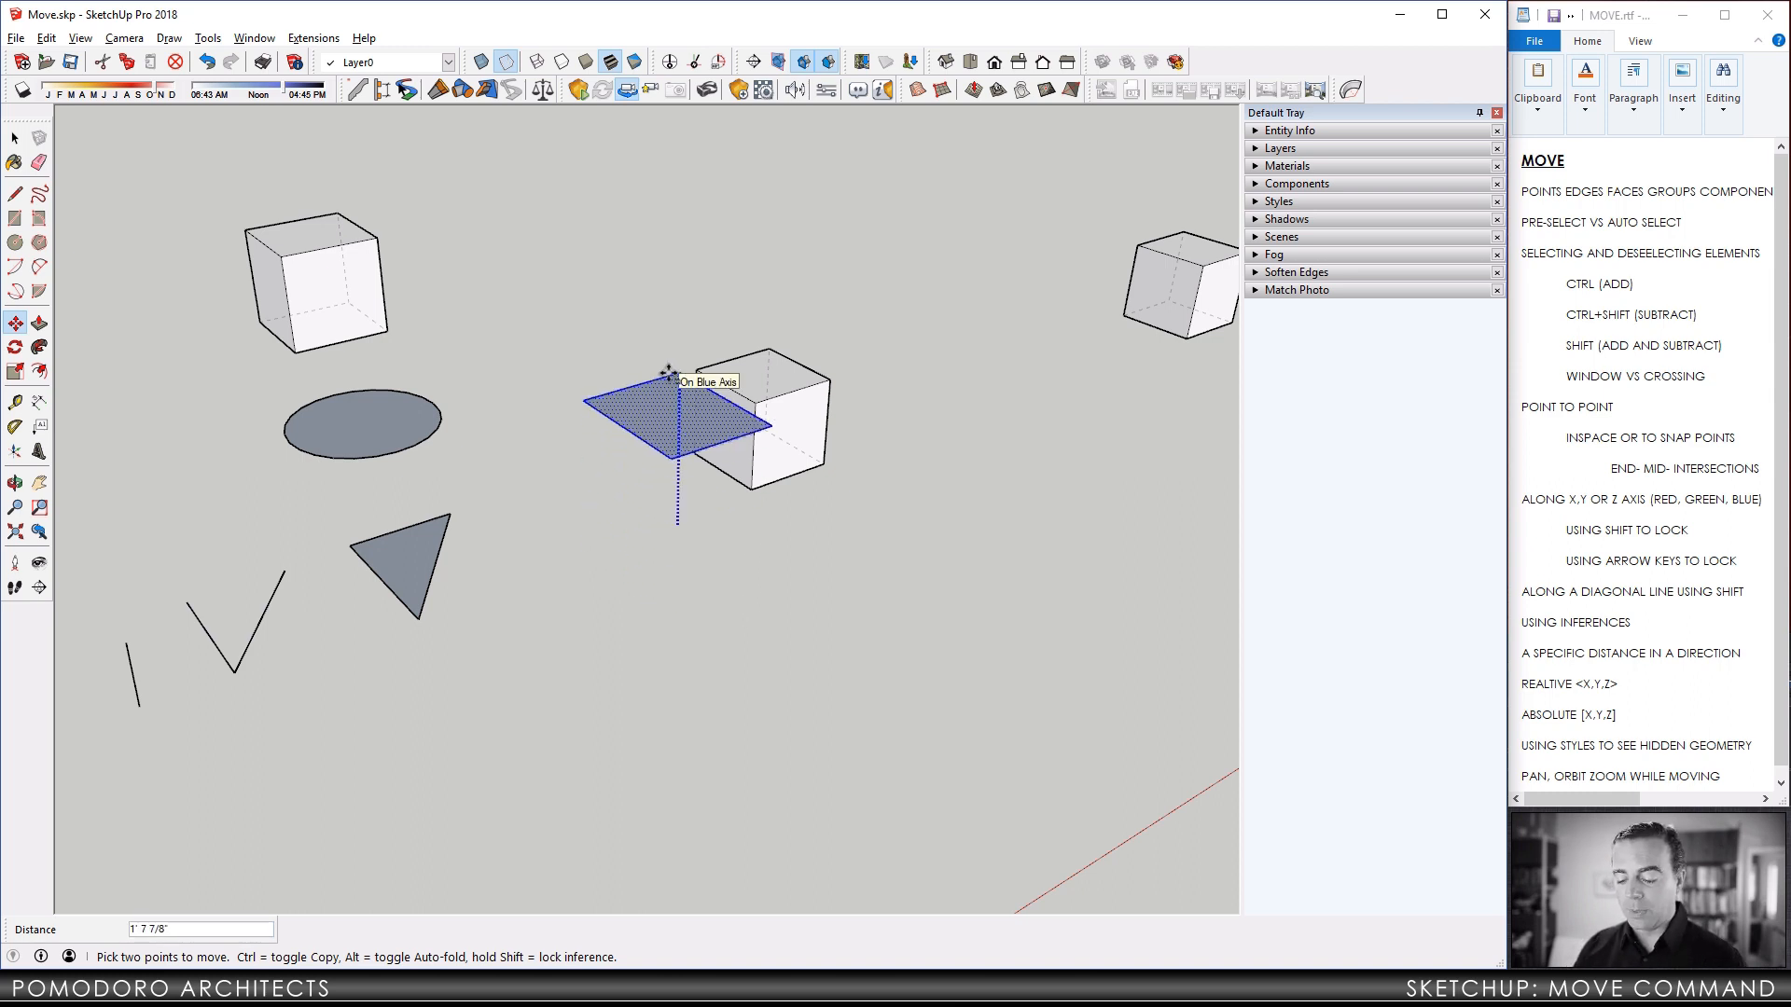
{"action": "type", "text": "10'"}
{"action": "key", "text": "Return"}
Move the square 5' in the direction defined by the V-shaped line's upper endpoint and its lower vertex.
{"action": "scroll", "coordinate": [669, 373], "scroll_direction": "down", "scroll_amount": 6}
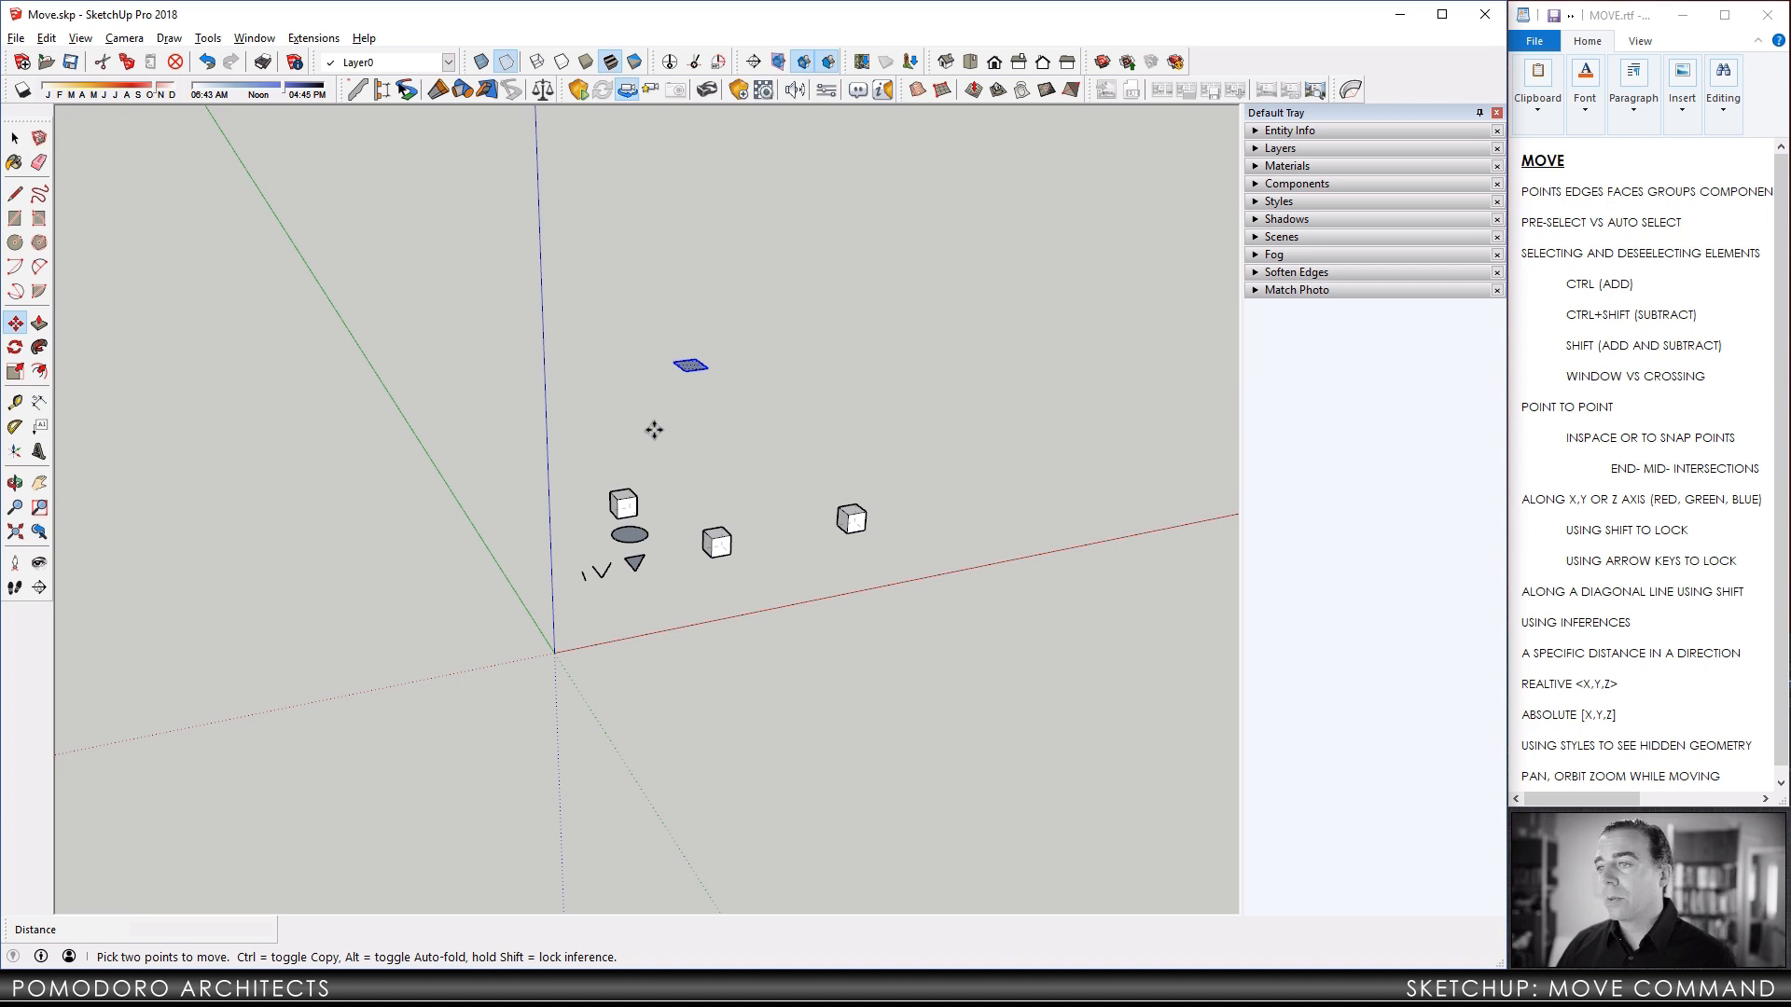
{"action": "middle_click_drag", "start_coordinate": [654, 430], "coordinate": [606, 560]}
{"action": "scroll", "coordinate": [606, 560], "scroll_direction": "up", "scroll_amount": 3}
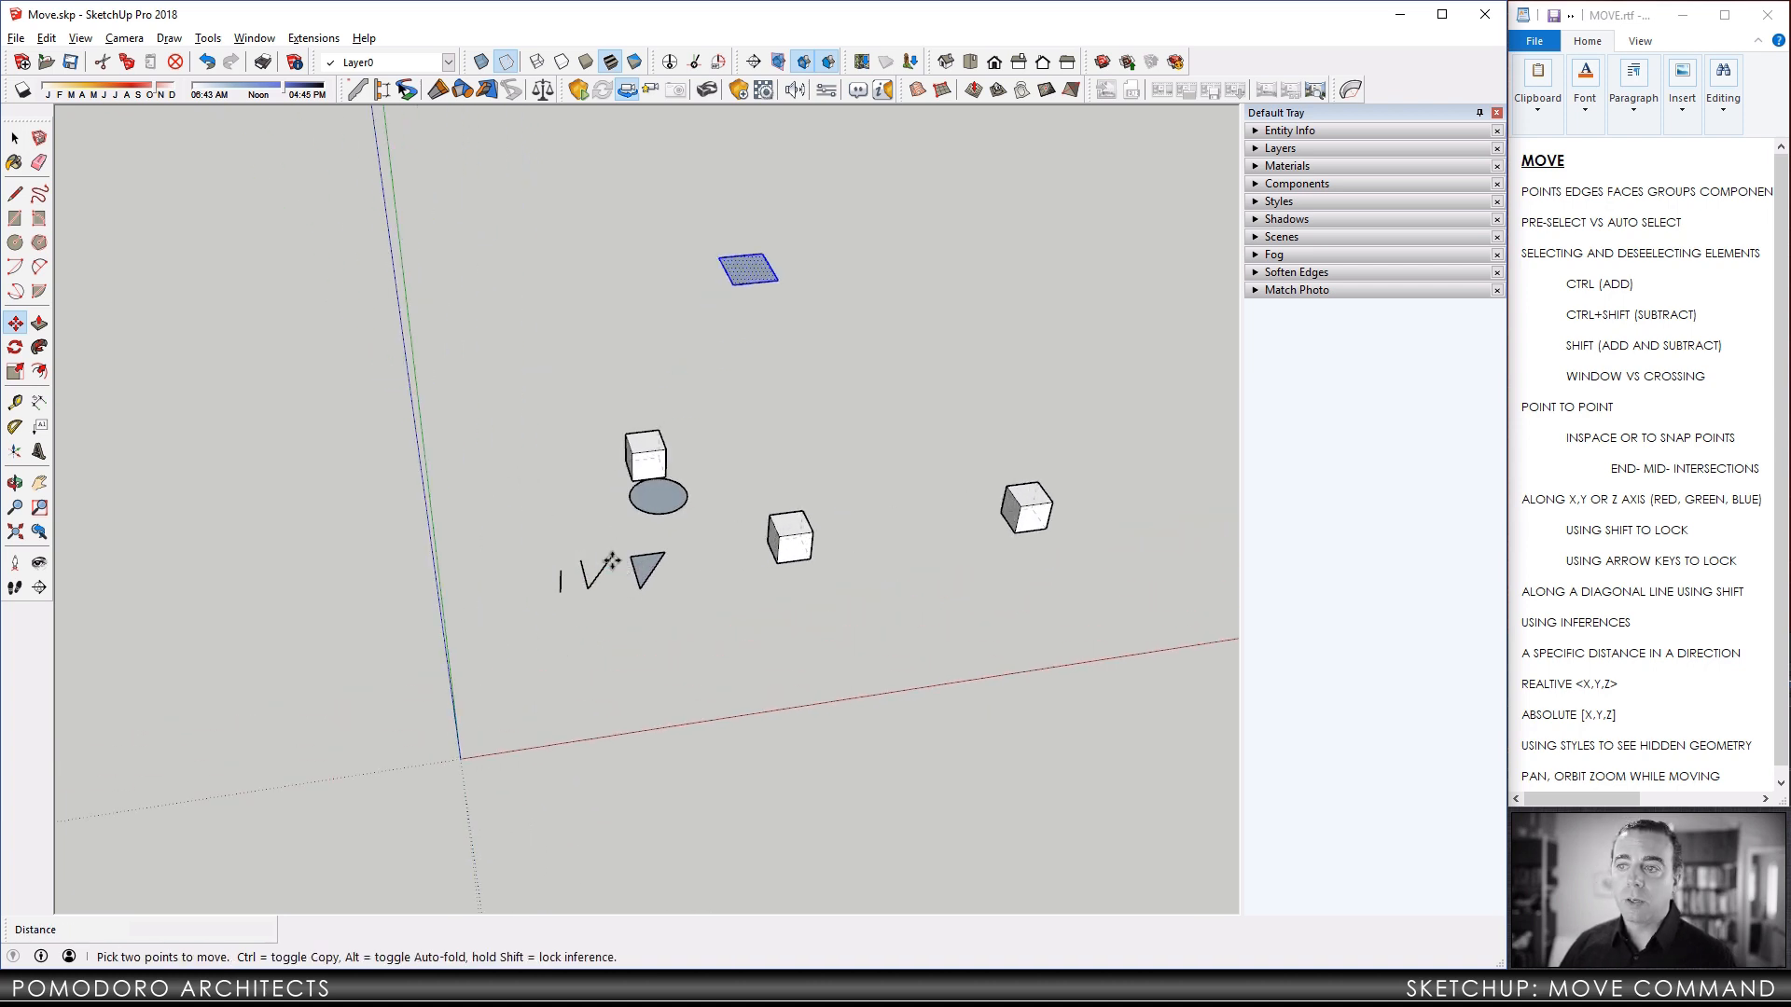
{"action": "left_click", "coordinate": [604, 556]}
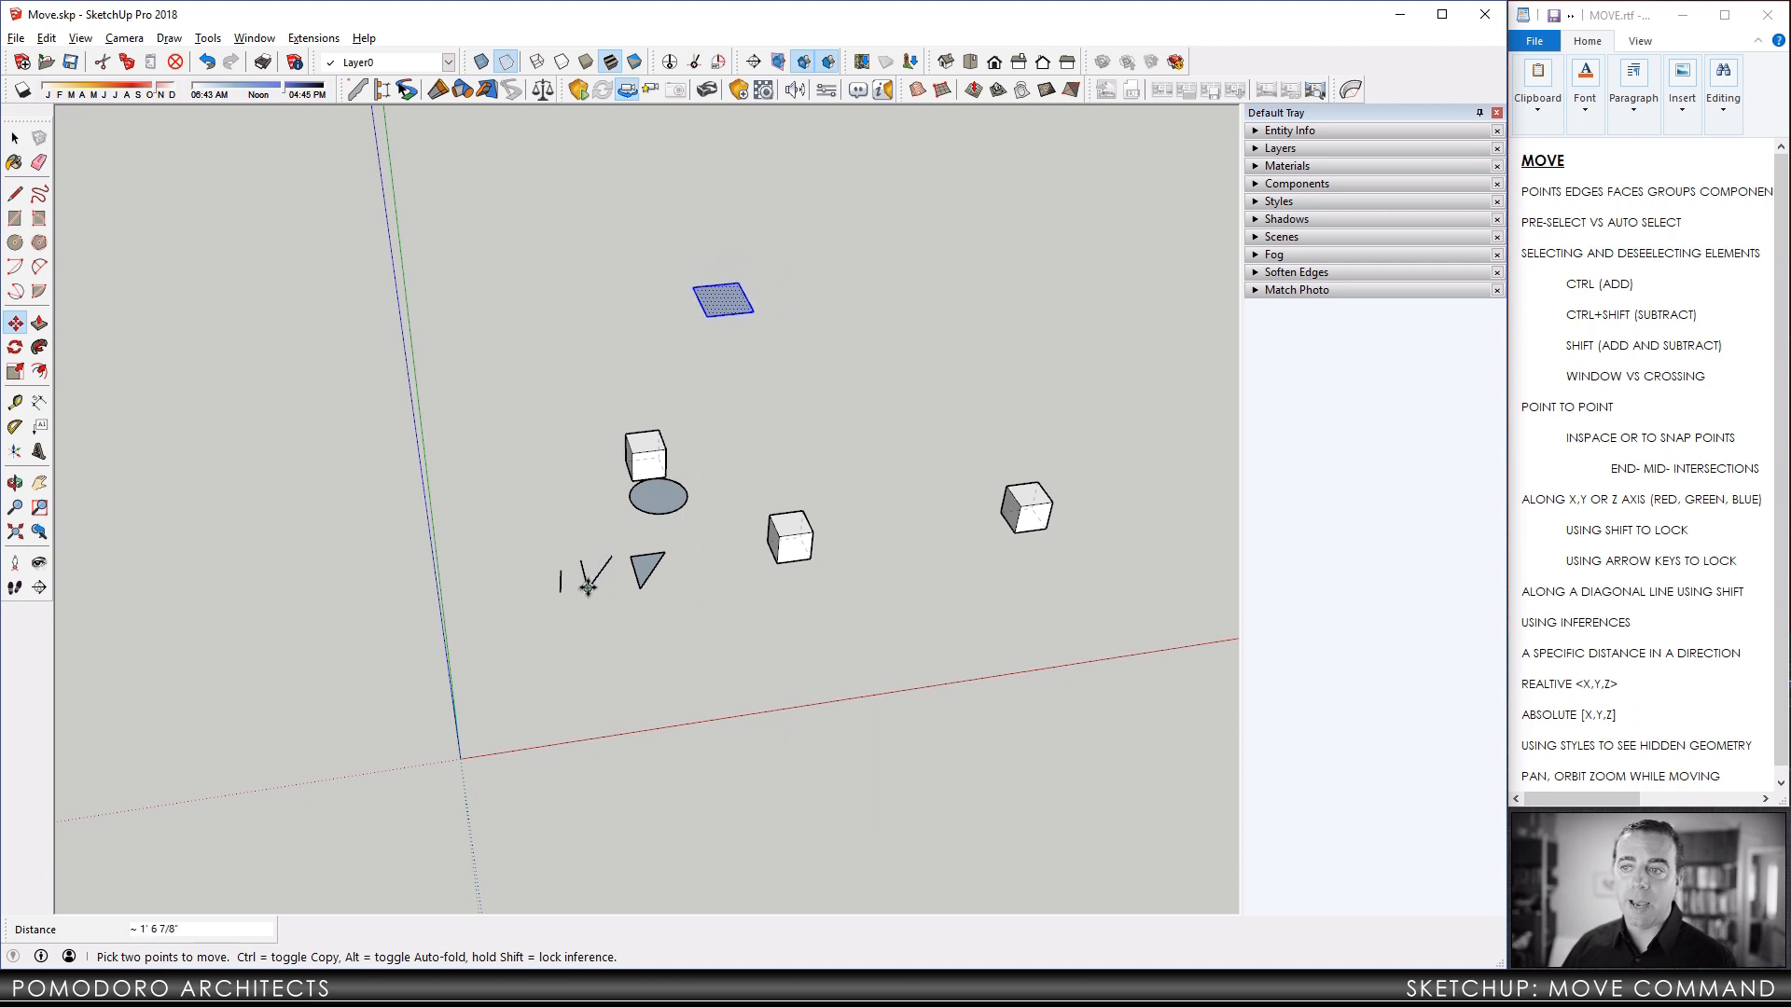
{"action": "type", "text": "5'"}
{"action": "key", "text": "Return"}
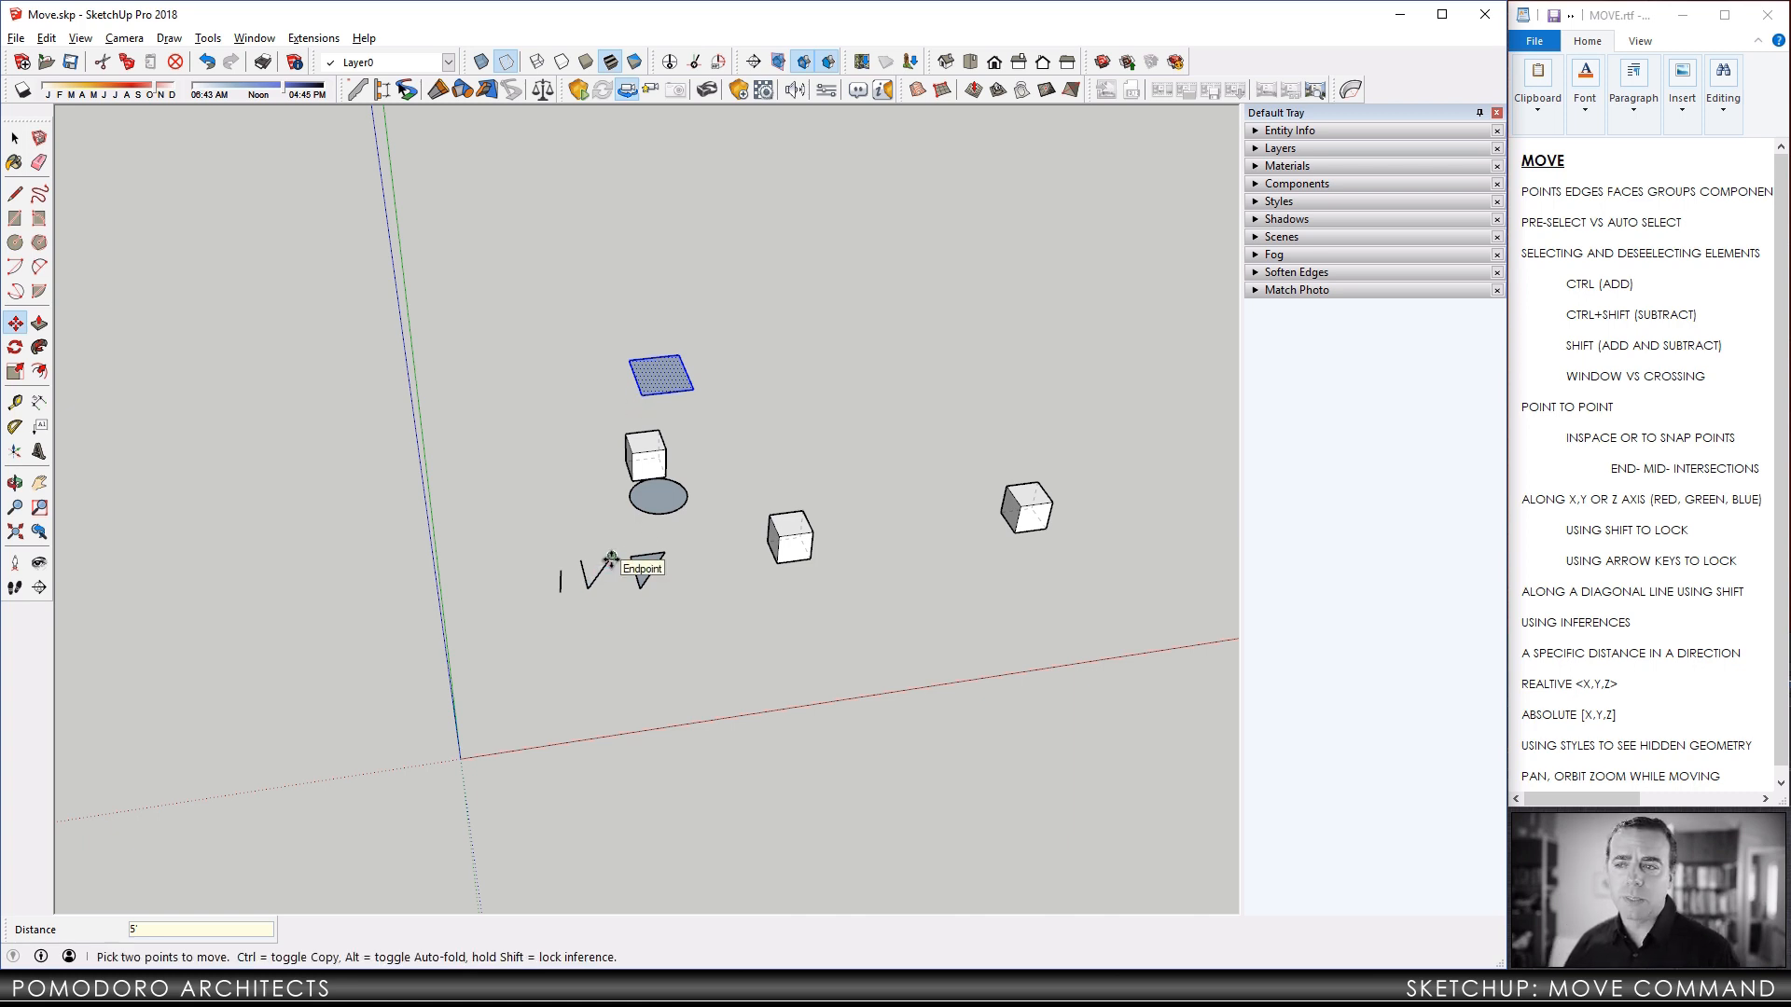
Move the square by -5' along the same V-line direction, reversing the way it travels.
{"action": "left_click", "coordinate": [611, 559]}
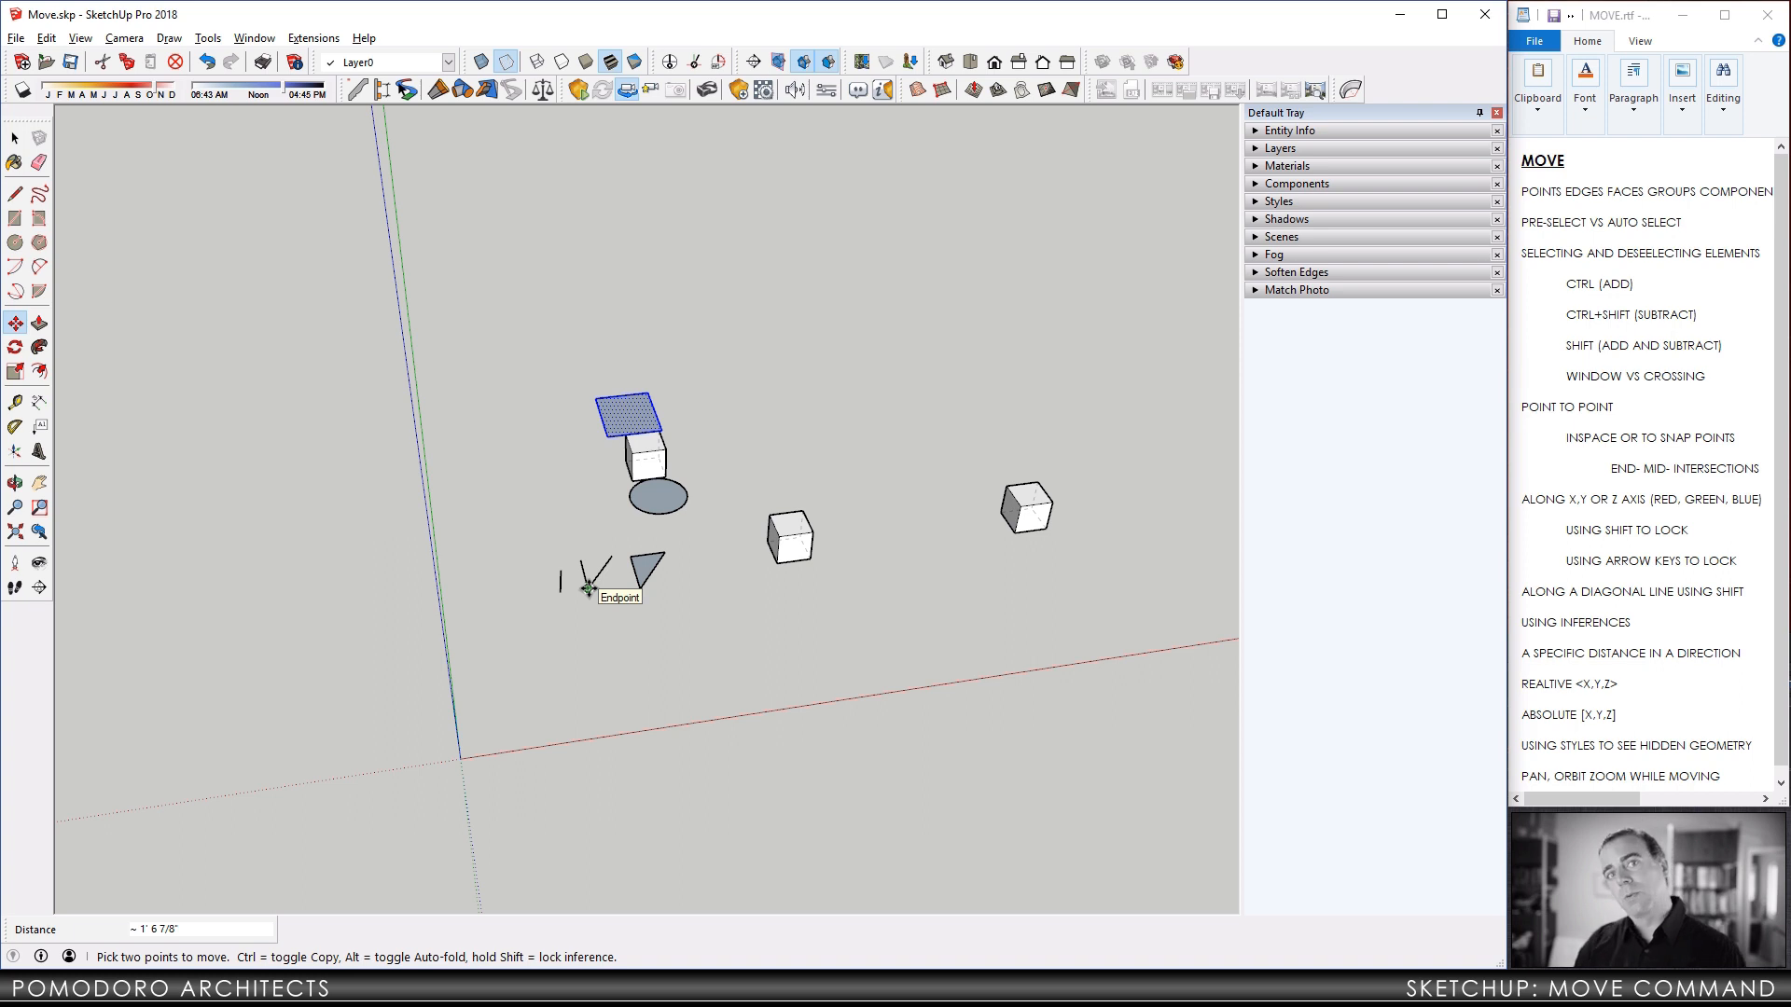
{"action": "type", "text": "-5'"}
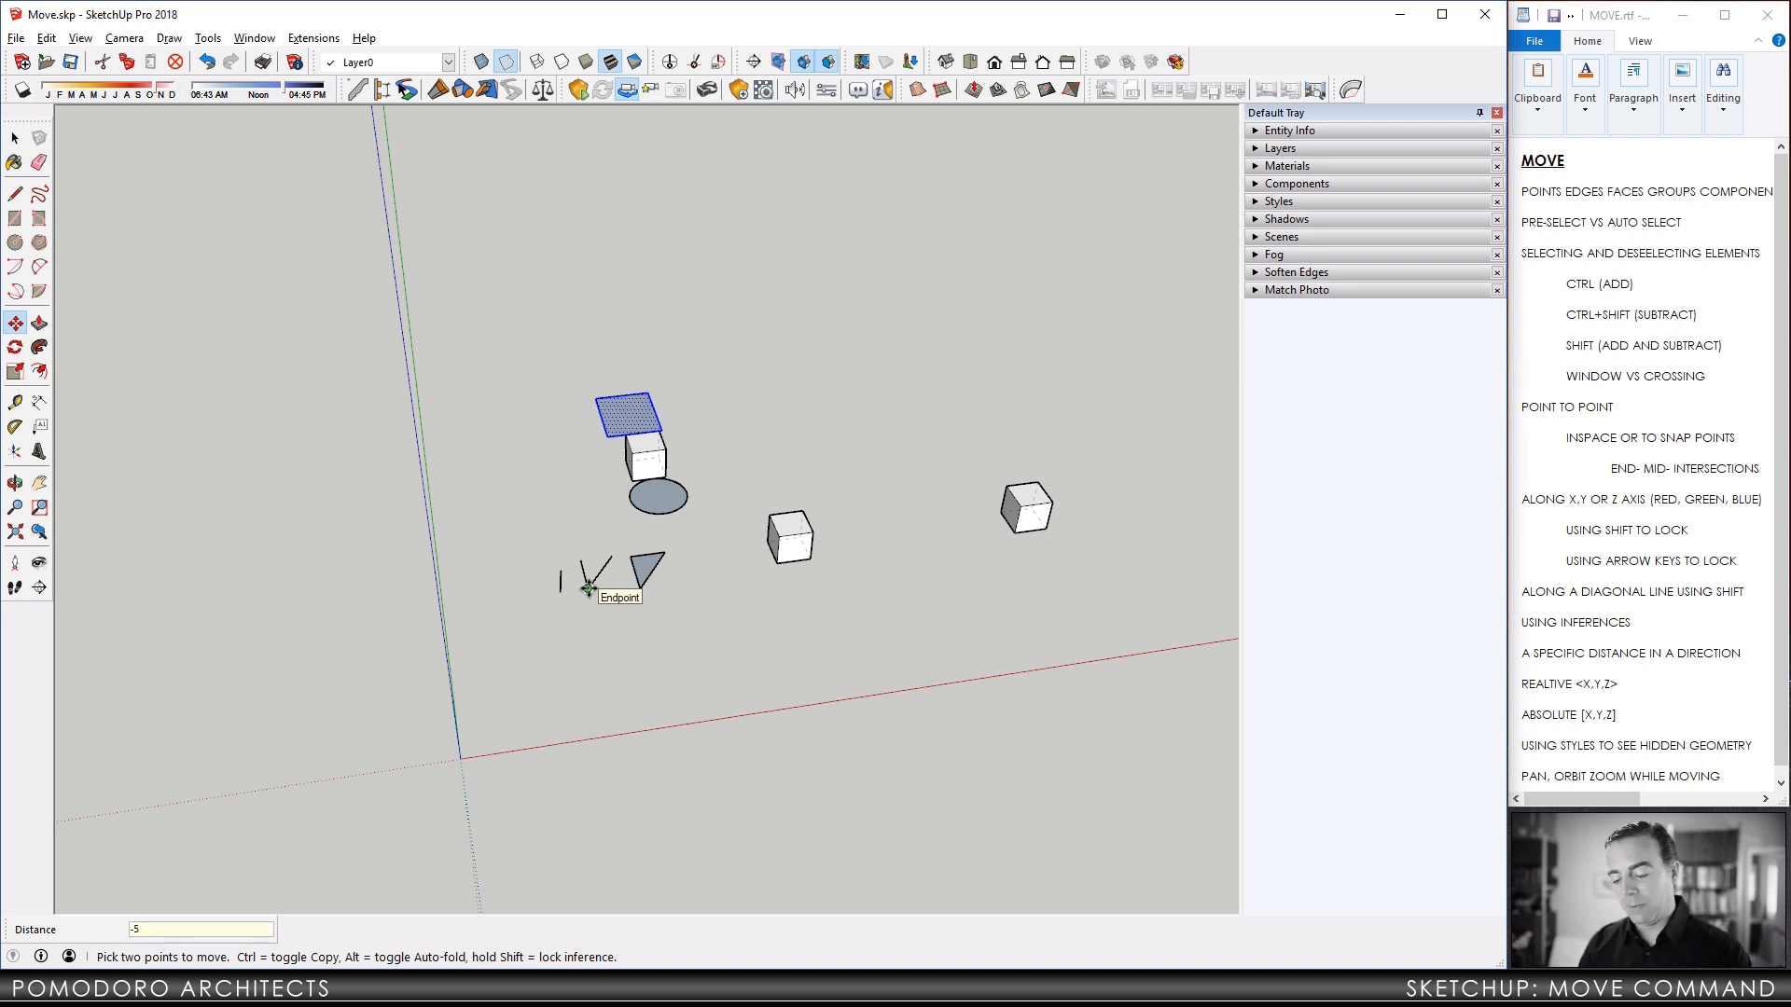
{"action": "key", "text": "Return"}
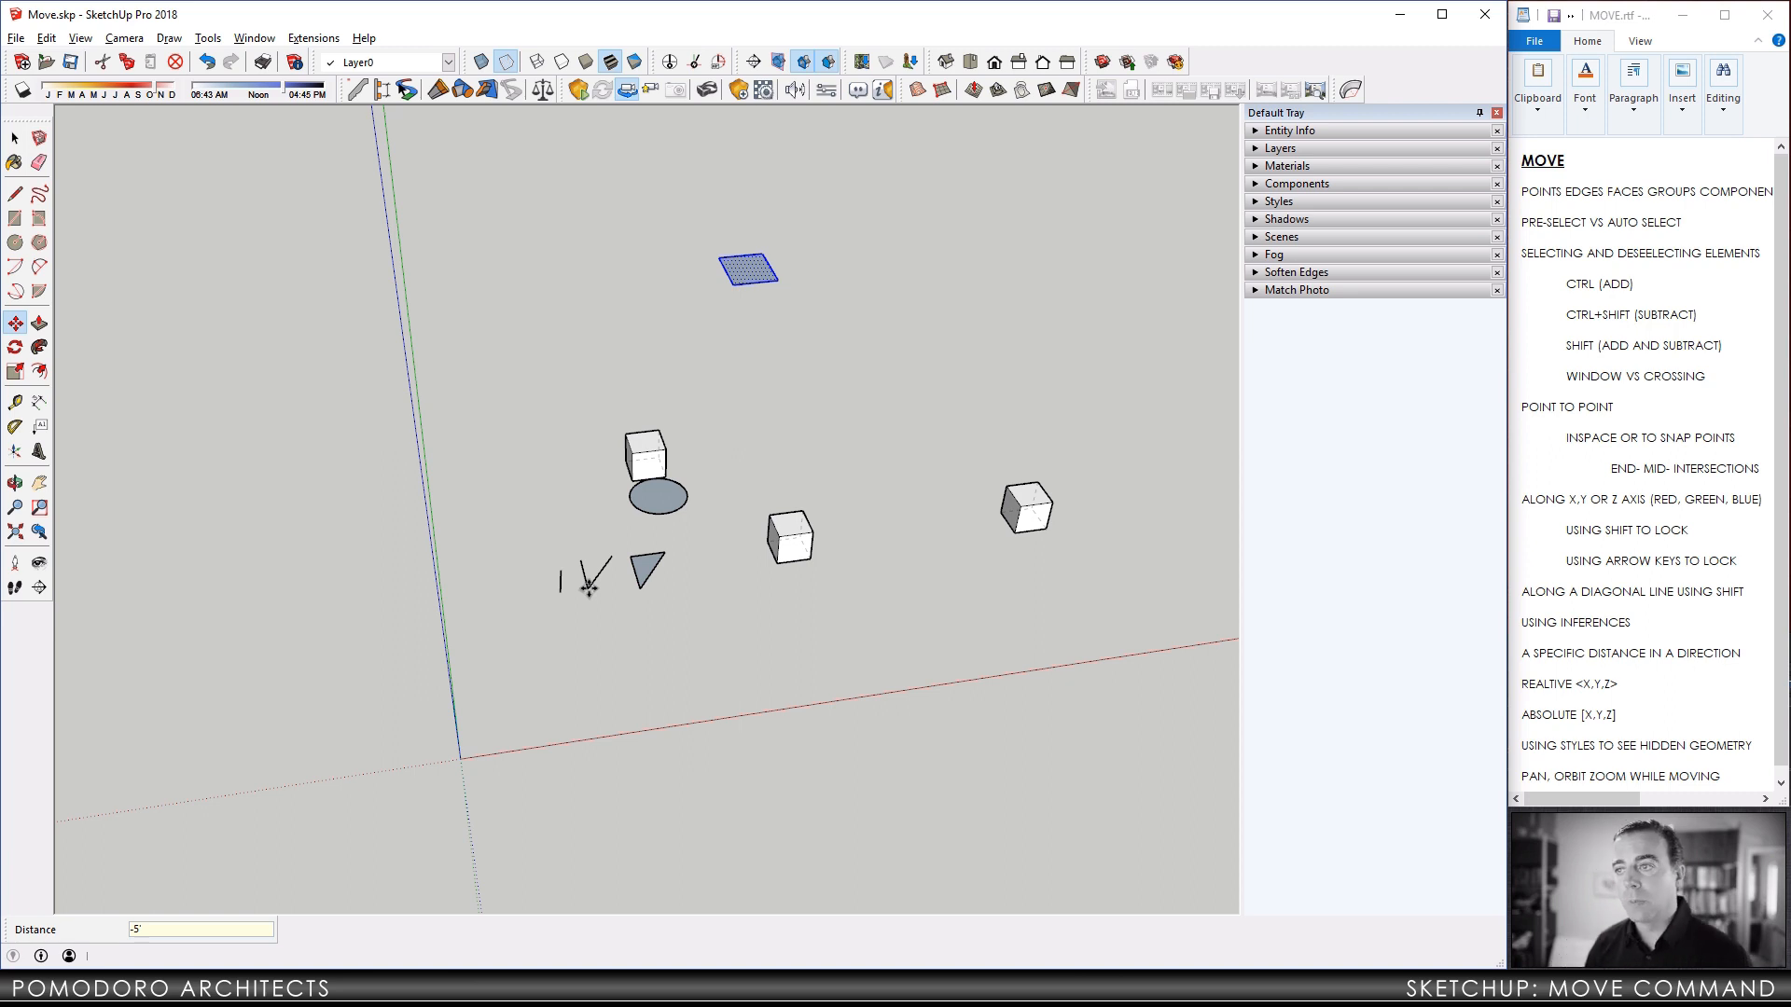
Move the cube standing apart from the other shapes by the relative offset <2',2',2'>.
{"action": "key", "text": "space"}
{"action": "left_click", "coordinate": [1009, 518]}
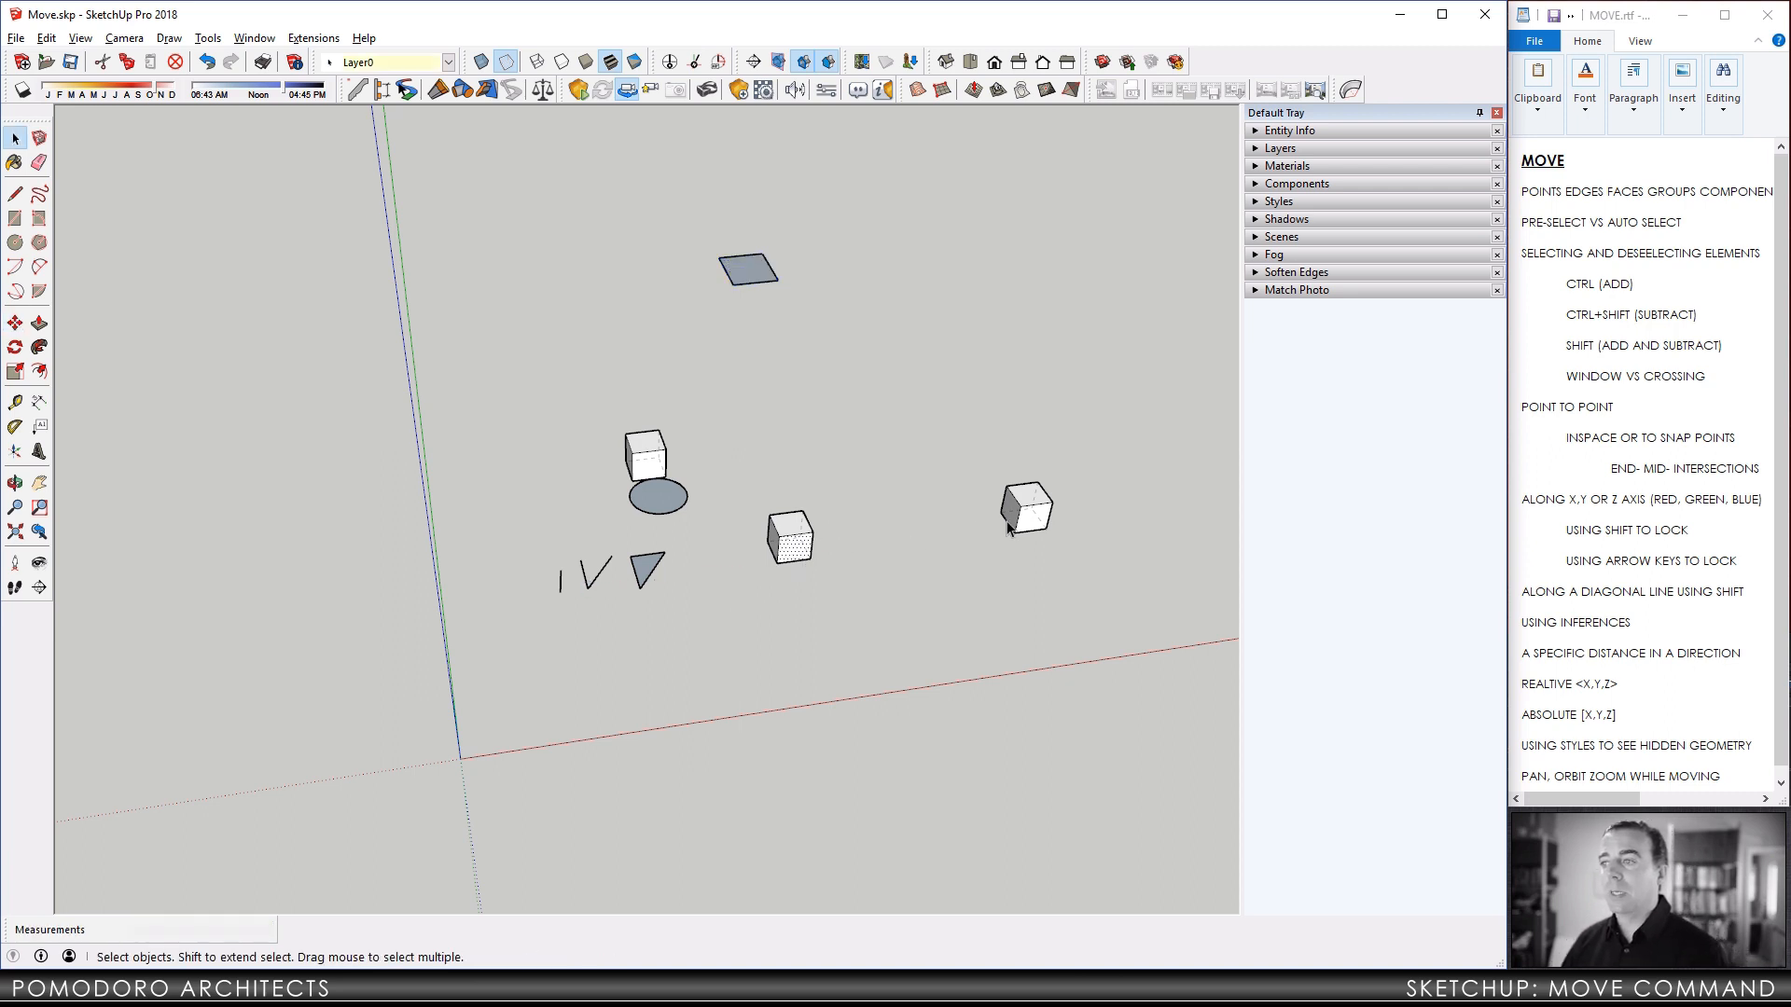
{"action": "middle_click_drag", "start_coordinate": [994, 554], "coordinate": [819, 524]}
{"action": "key", "text": "m"}
{"action": "left_click", "coordinate": [814, 524]}
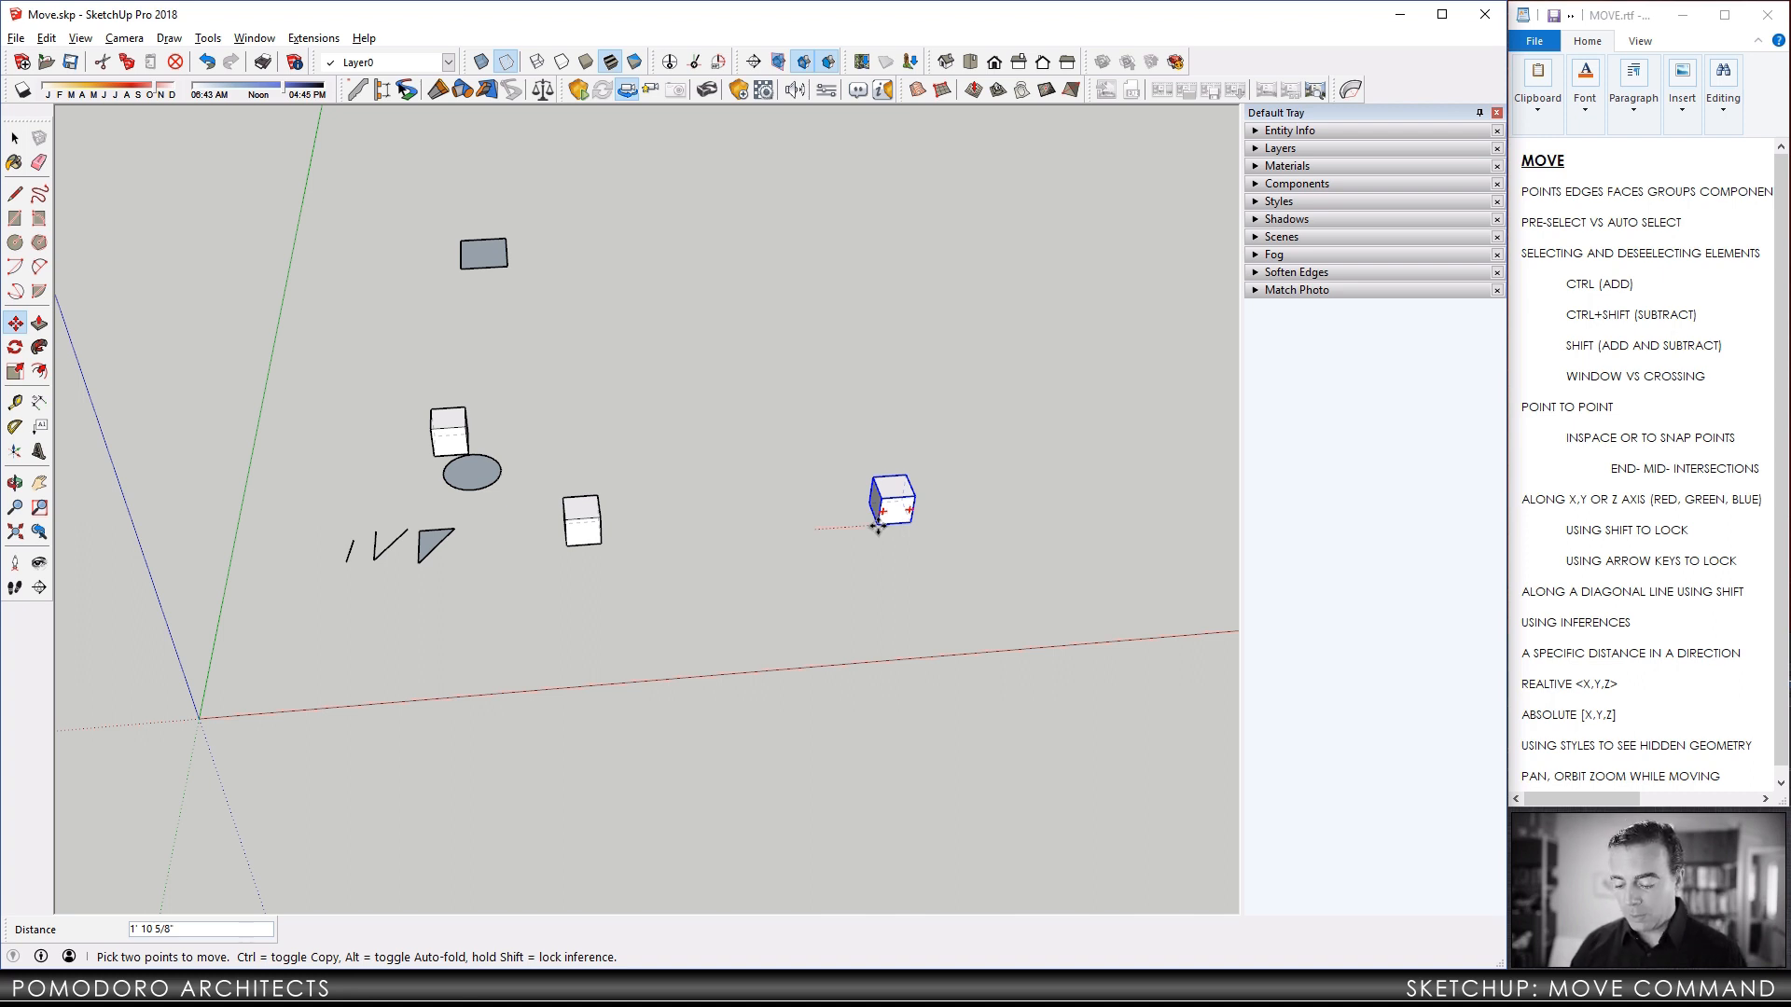
{"action": "type", "text": "<>"}
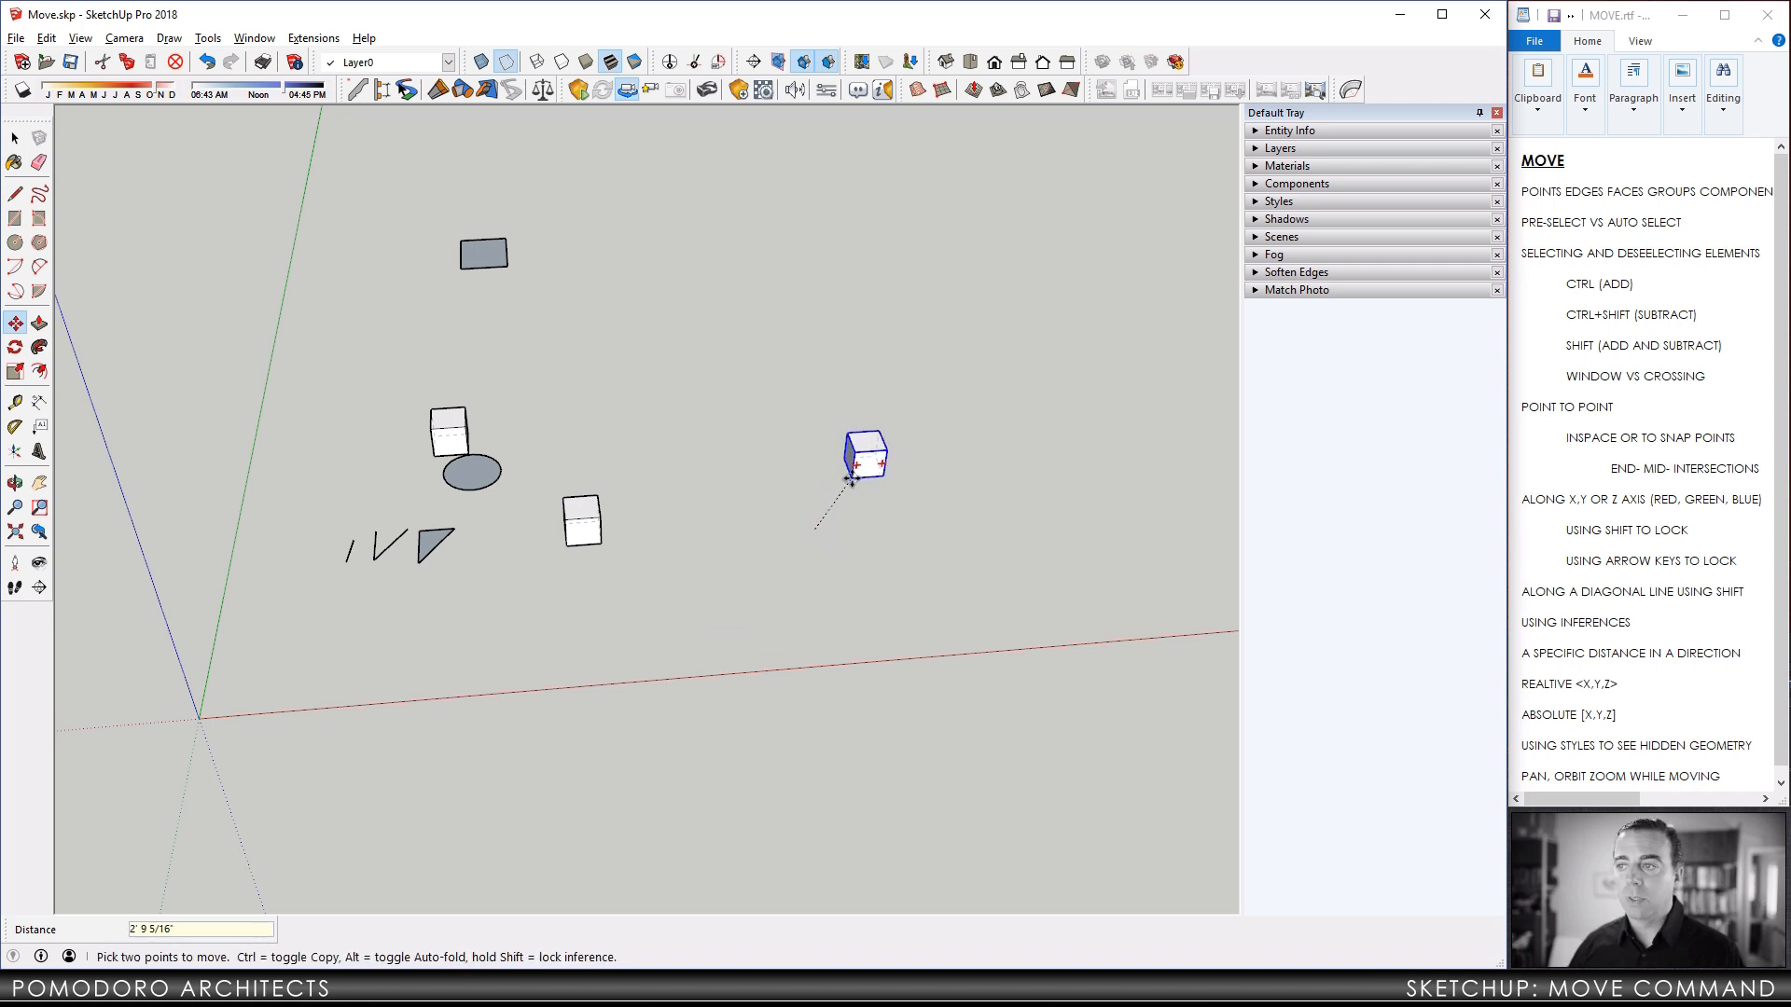
{"action": "type", "text": "<>"}
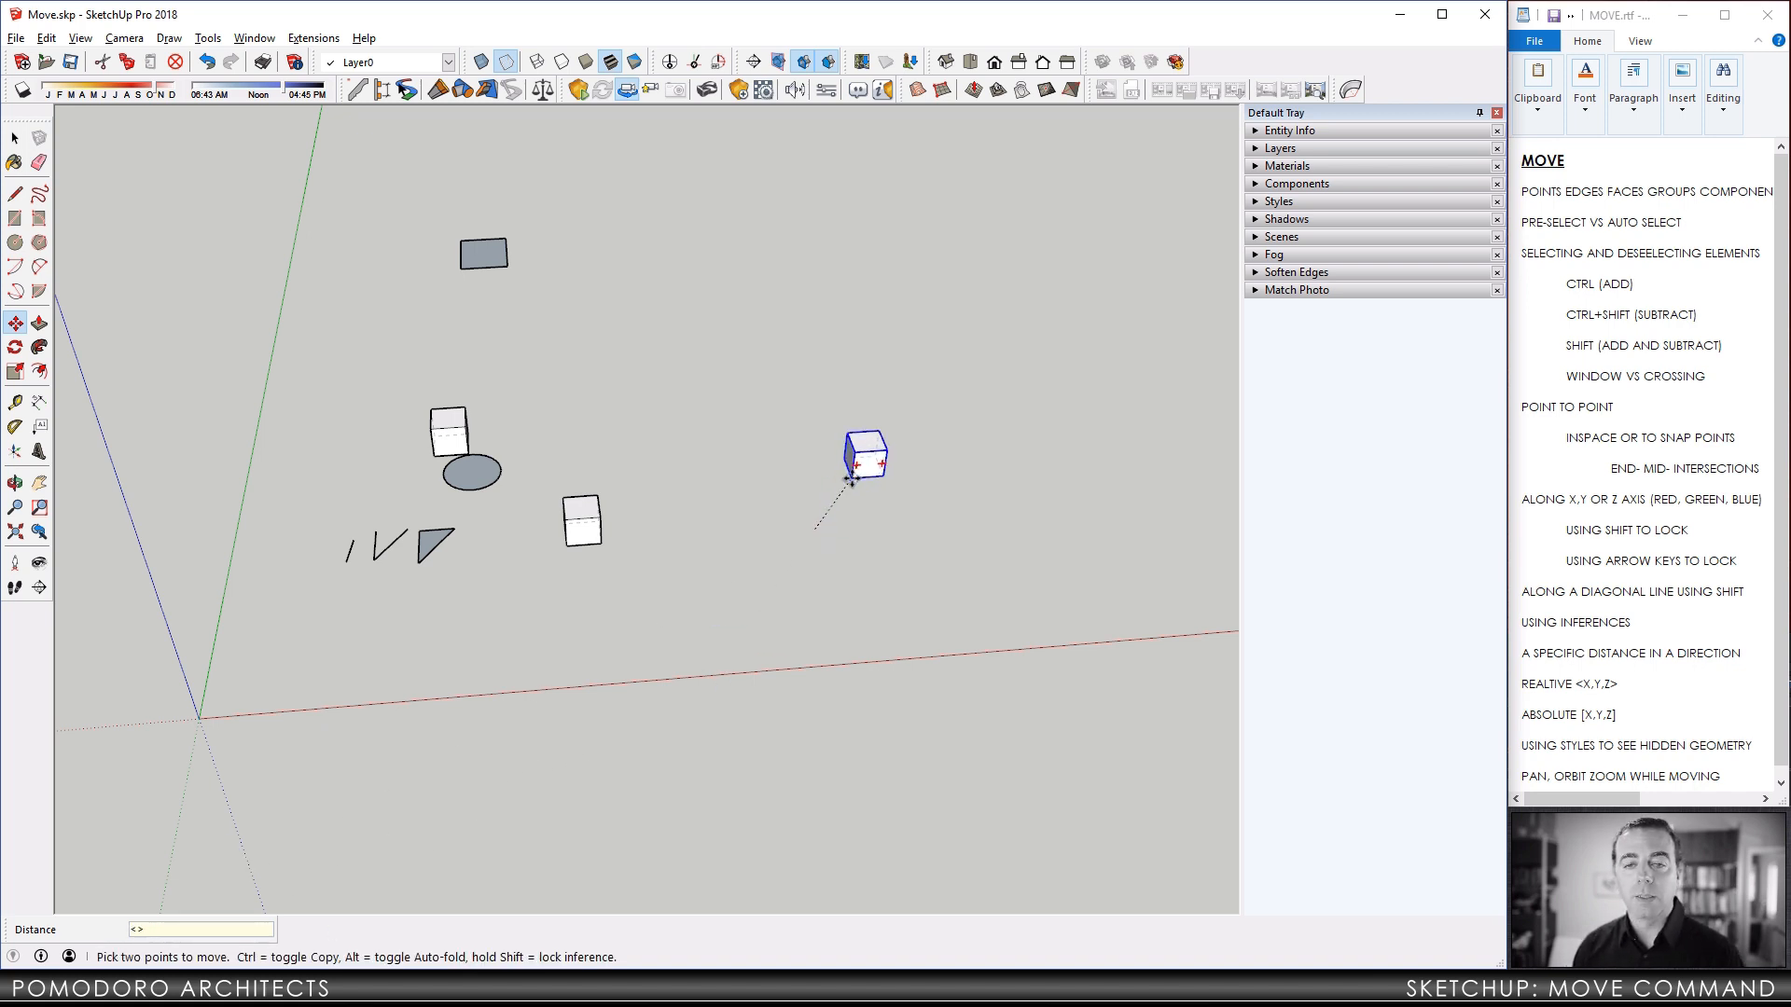
{"action": "type", "text": "2',2',2'"}
{"action": "key", "text": "Return"}
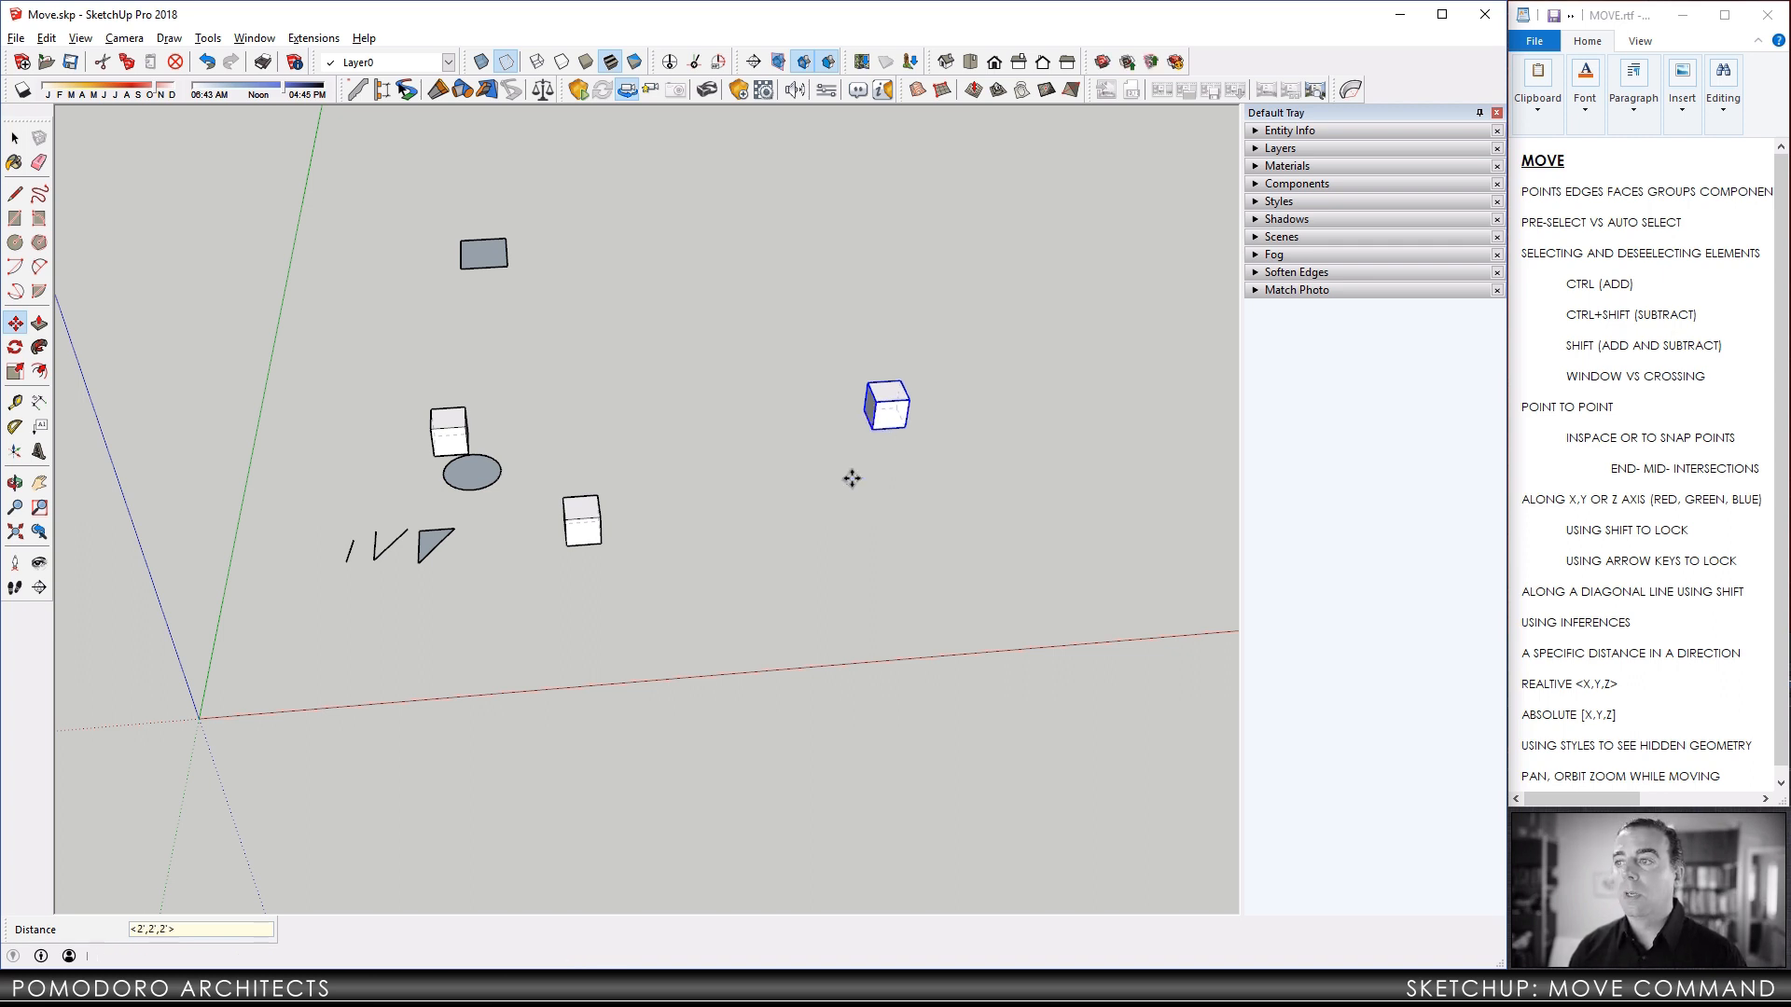
Move the same cube by its lower front corner to the absolute position [0,0,0].
{"action": "key", "text": "o"}
{"action": "left_click_drag", "start_coordinate": [864, 479], "coordinate": [745, 410]}
{"action": "key", "text": "m"}
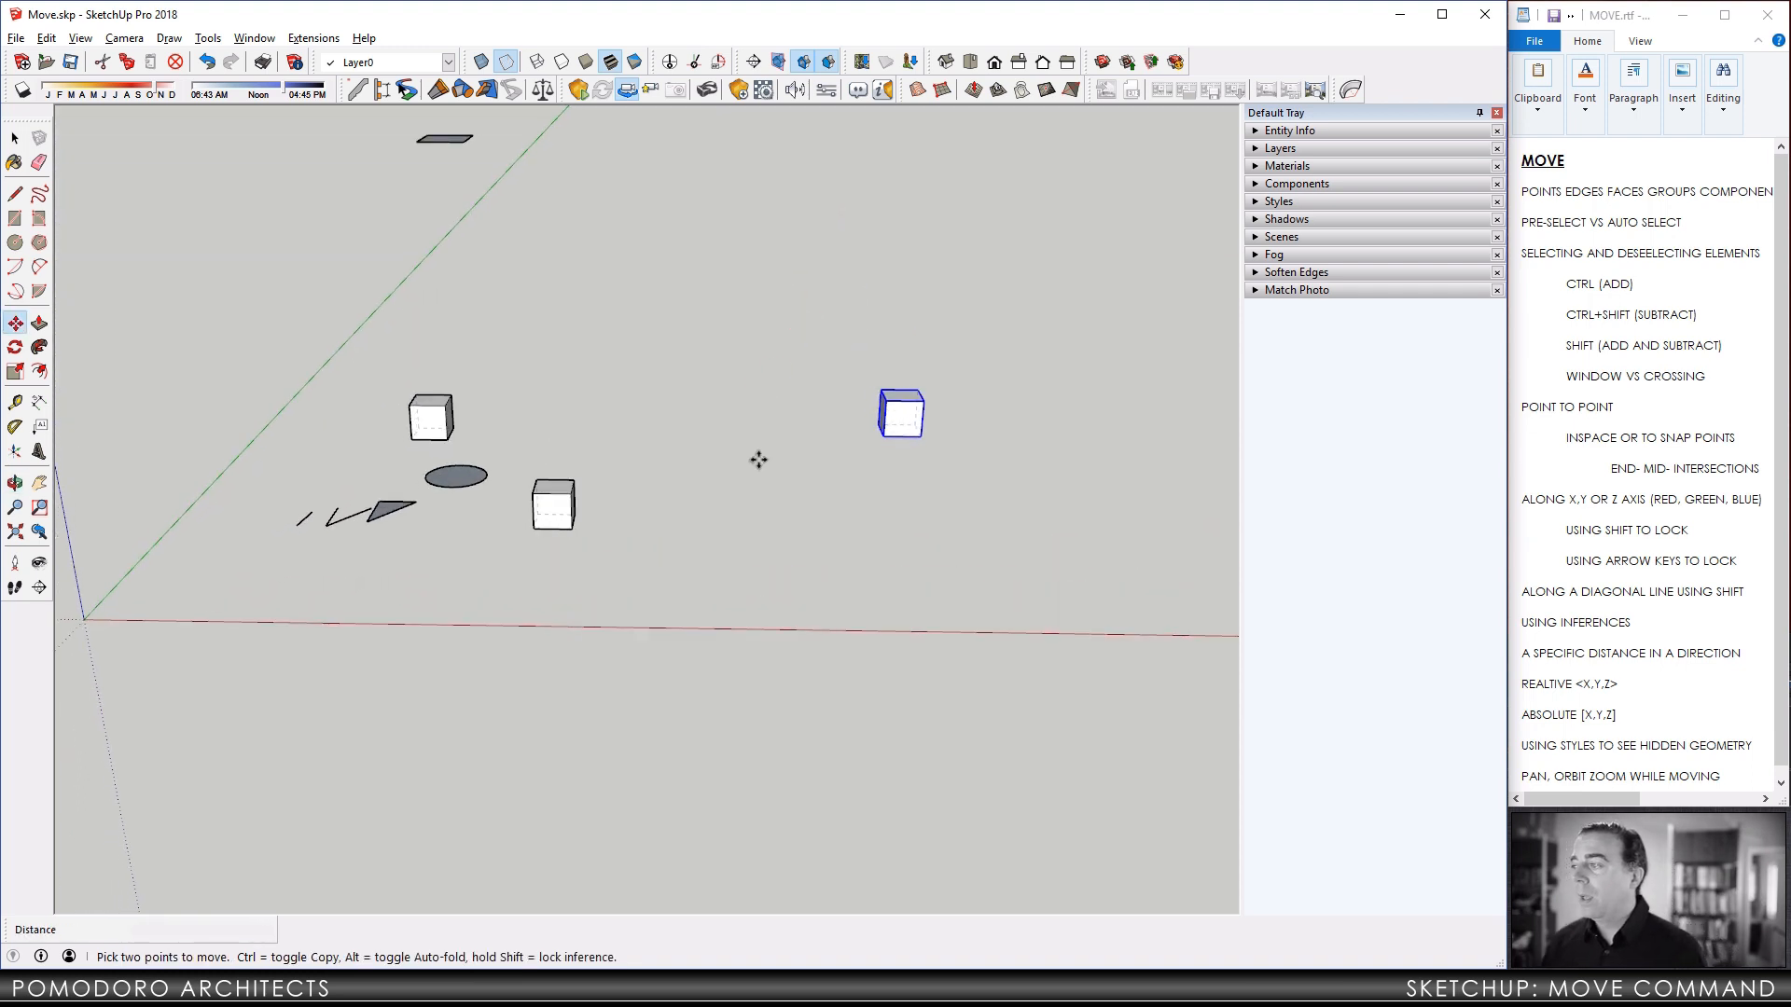
{"action": "middle_click_drag", "start_coordinate": [848, 464], "coordinate": [756, 576]}
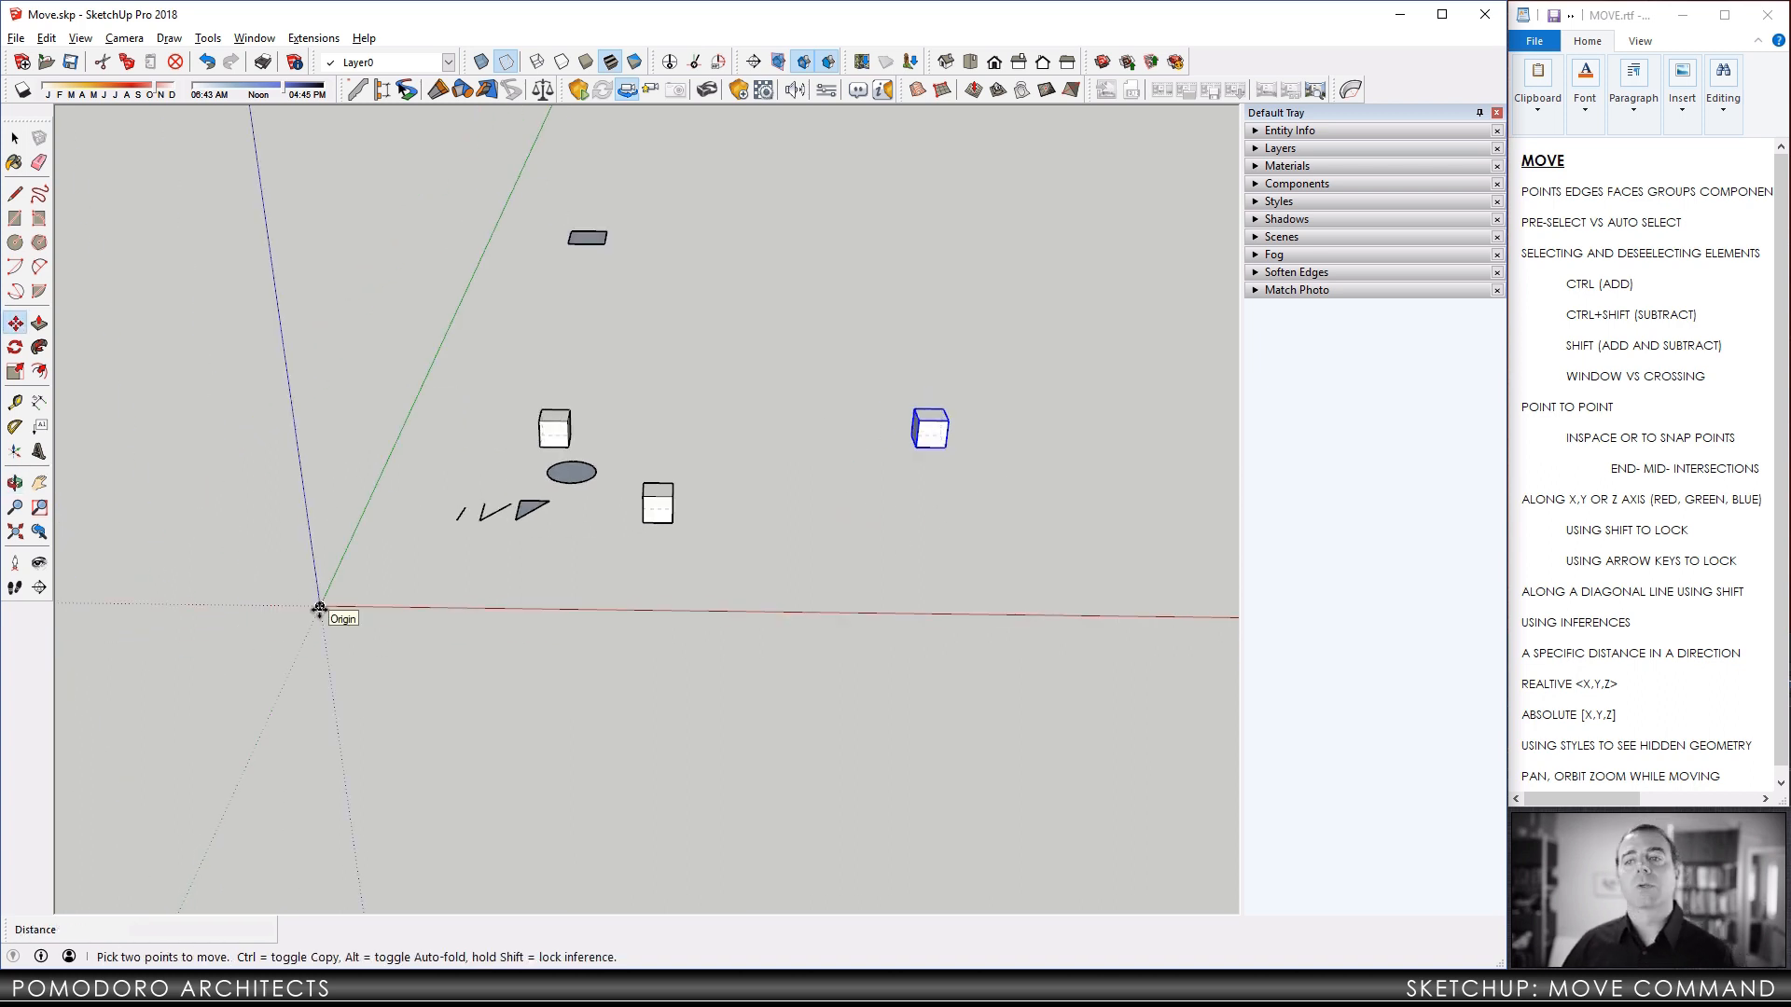
{"action": "left_click", "coordinate": [918, 447]}
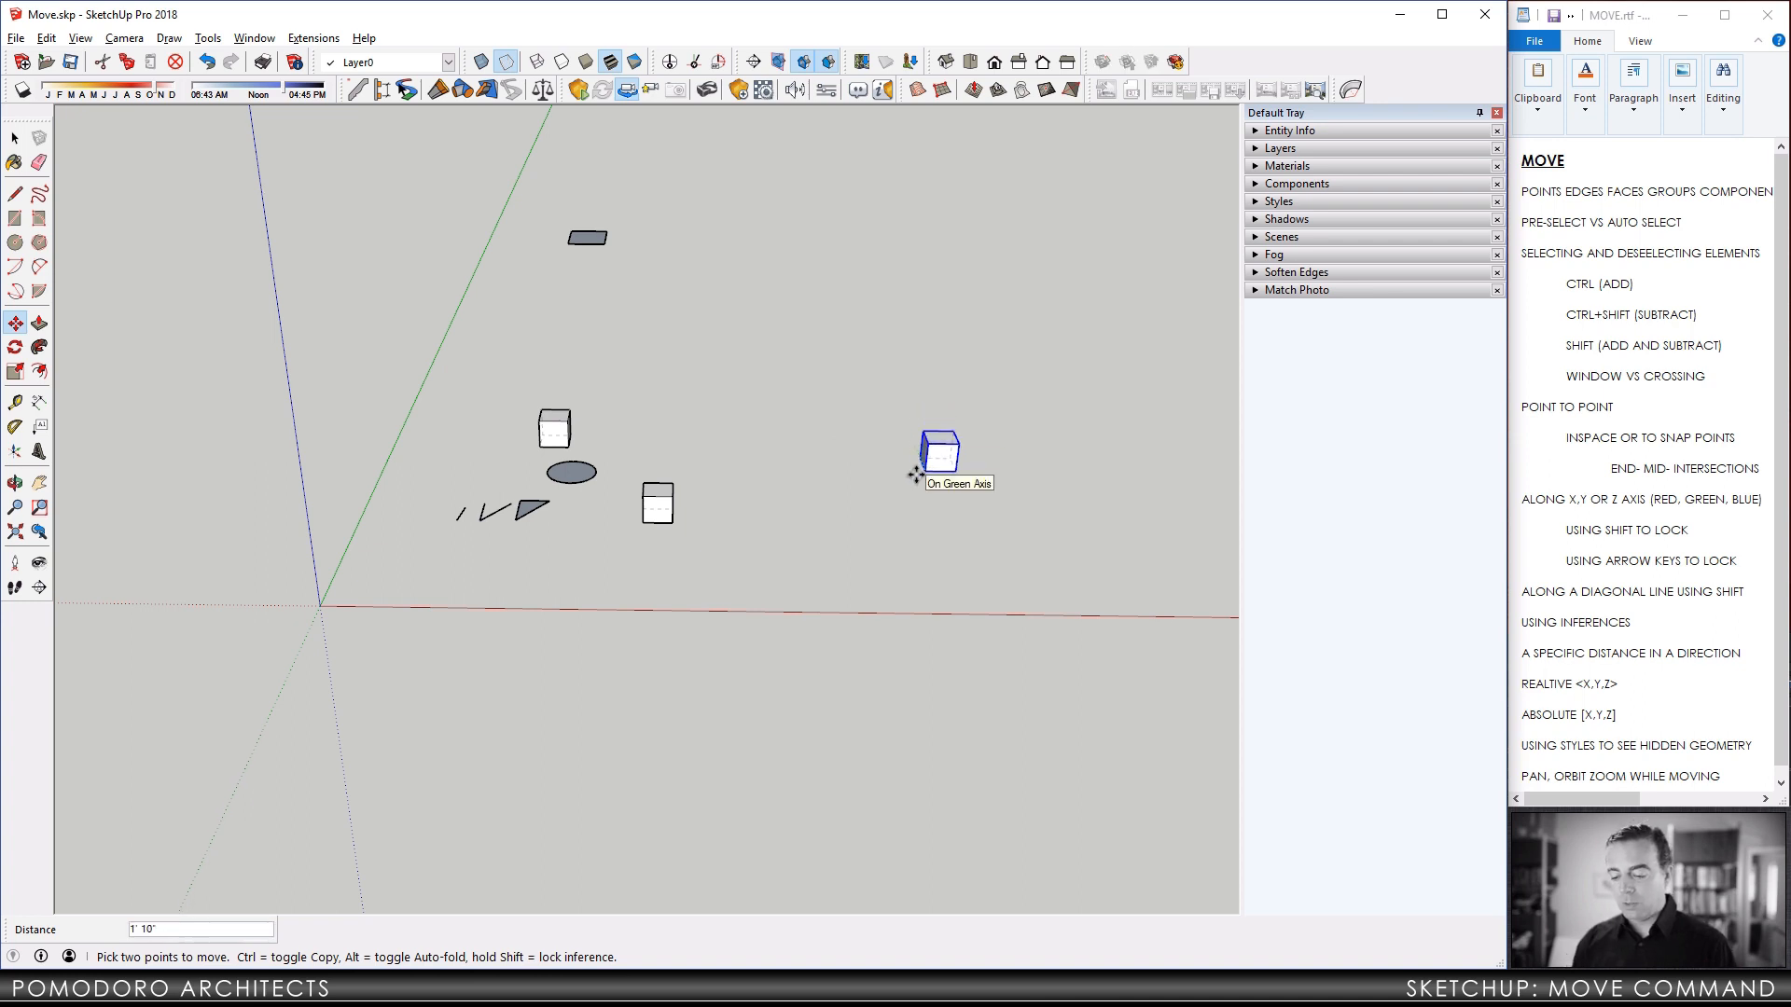
{"action": "type", "text": "1"}
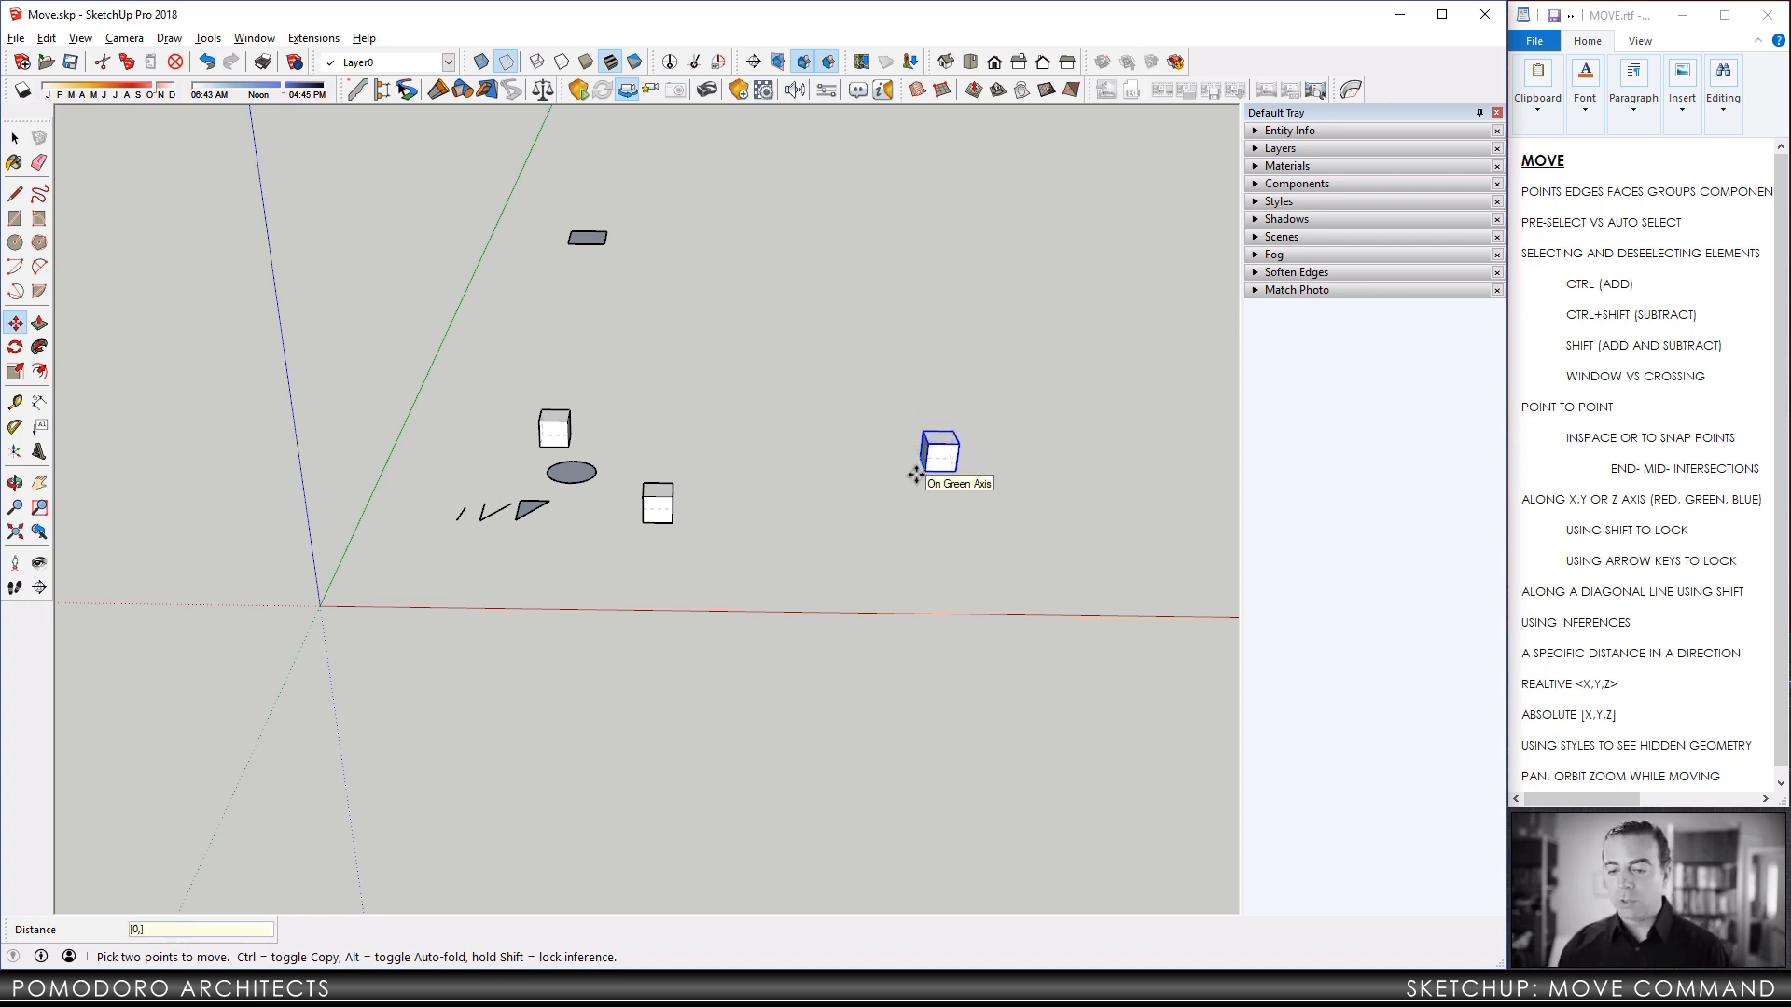
{"action": "key", "text": "Return"}
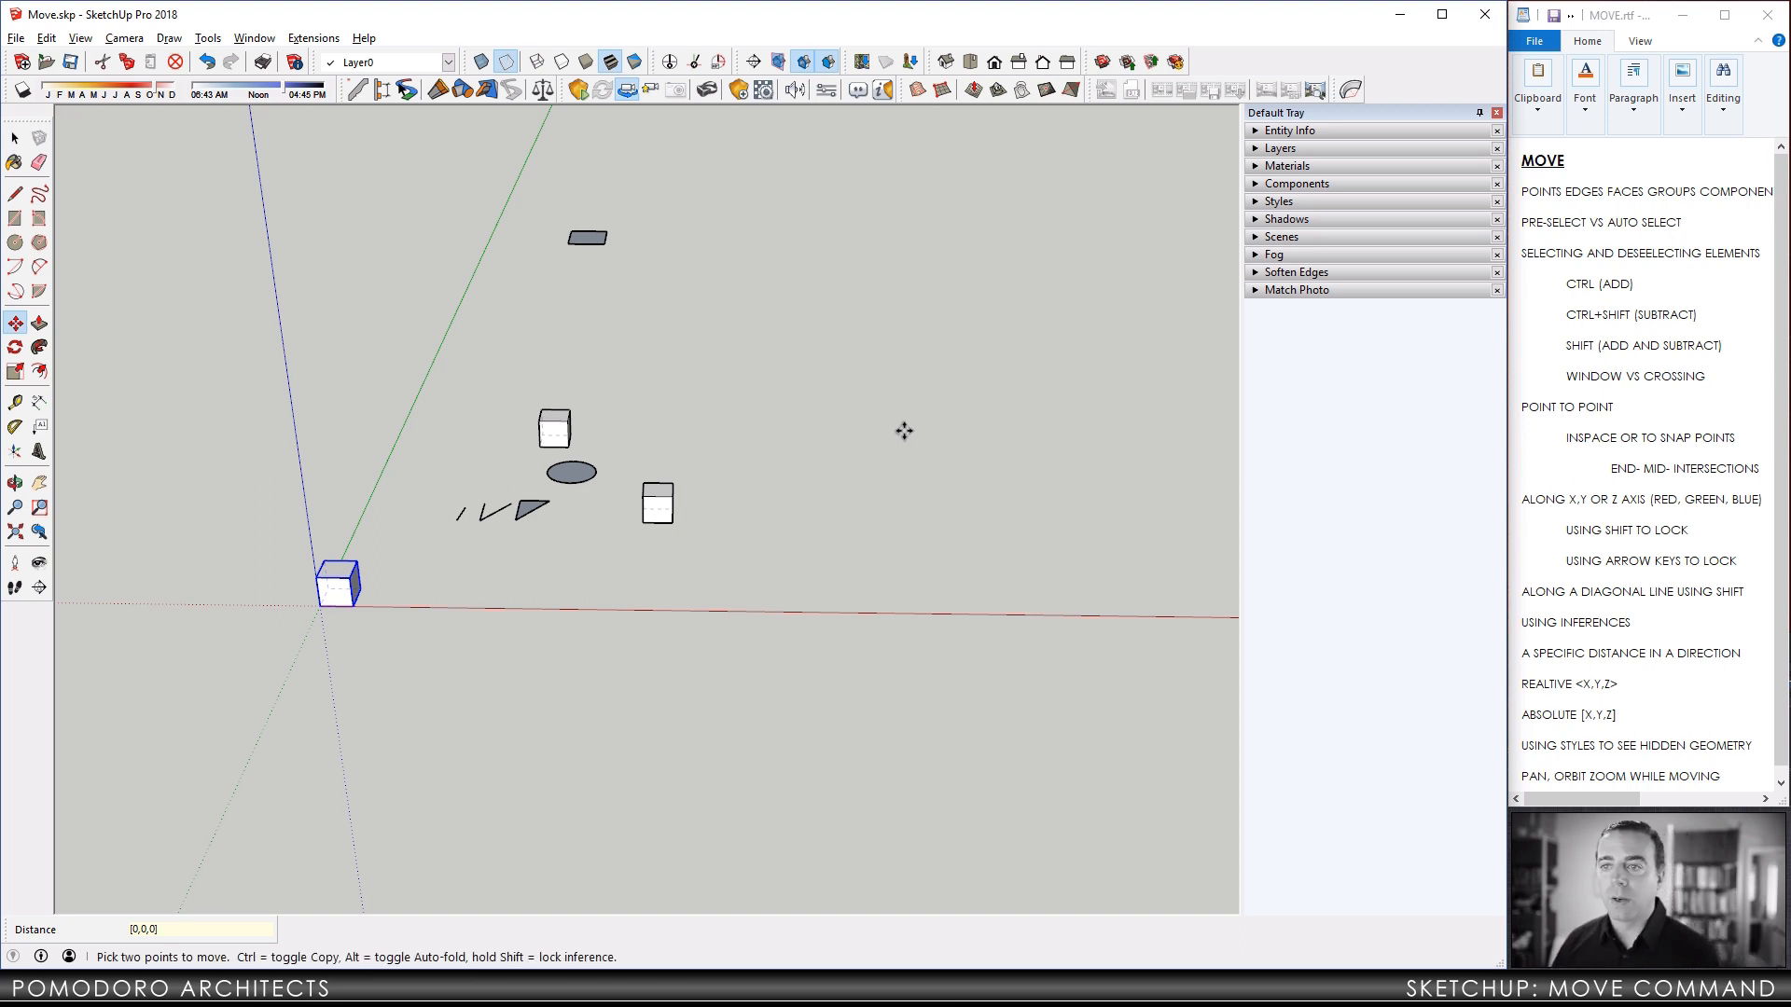
Move the cube from the origin to the open area in front of the red axis and grab its lower front corner again.
{"action": "left_click", "coordinate": [320, 608]}
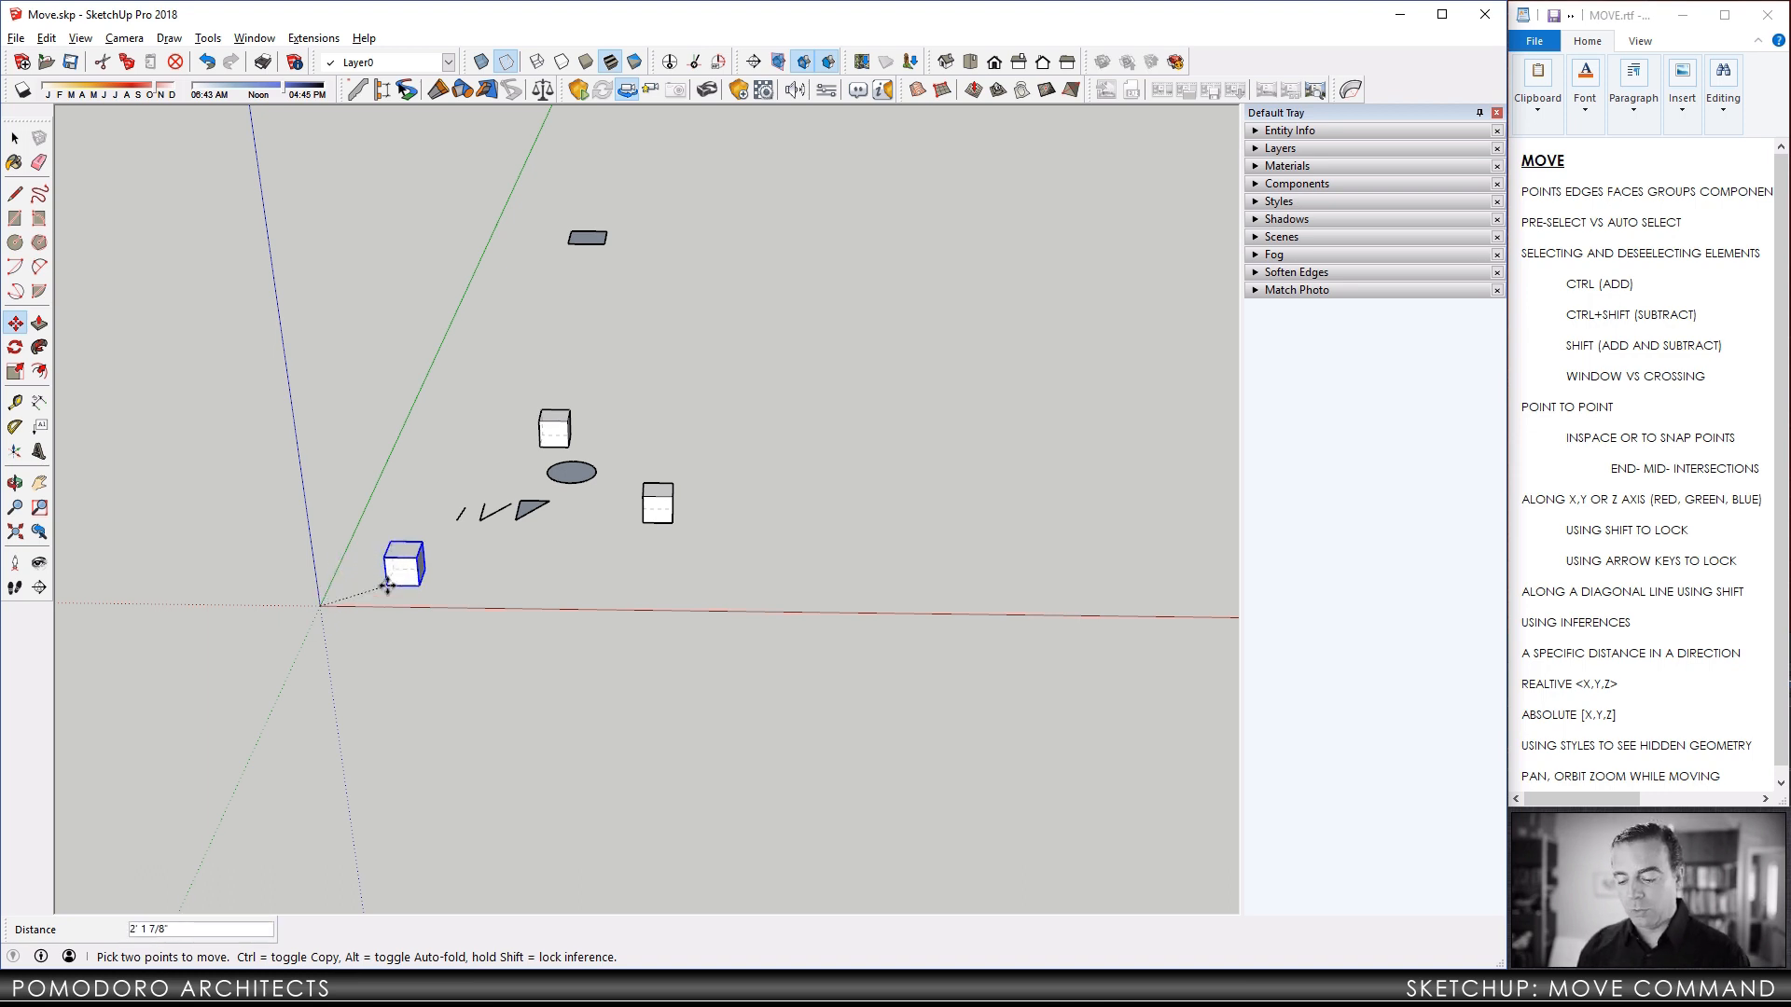
{"action": "left_click", "coordinate": [971, 820]}
{"action": "left_click", "coordinate": [969, 819]}
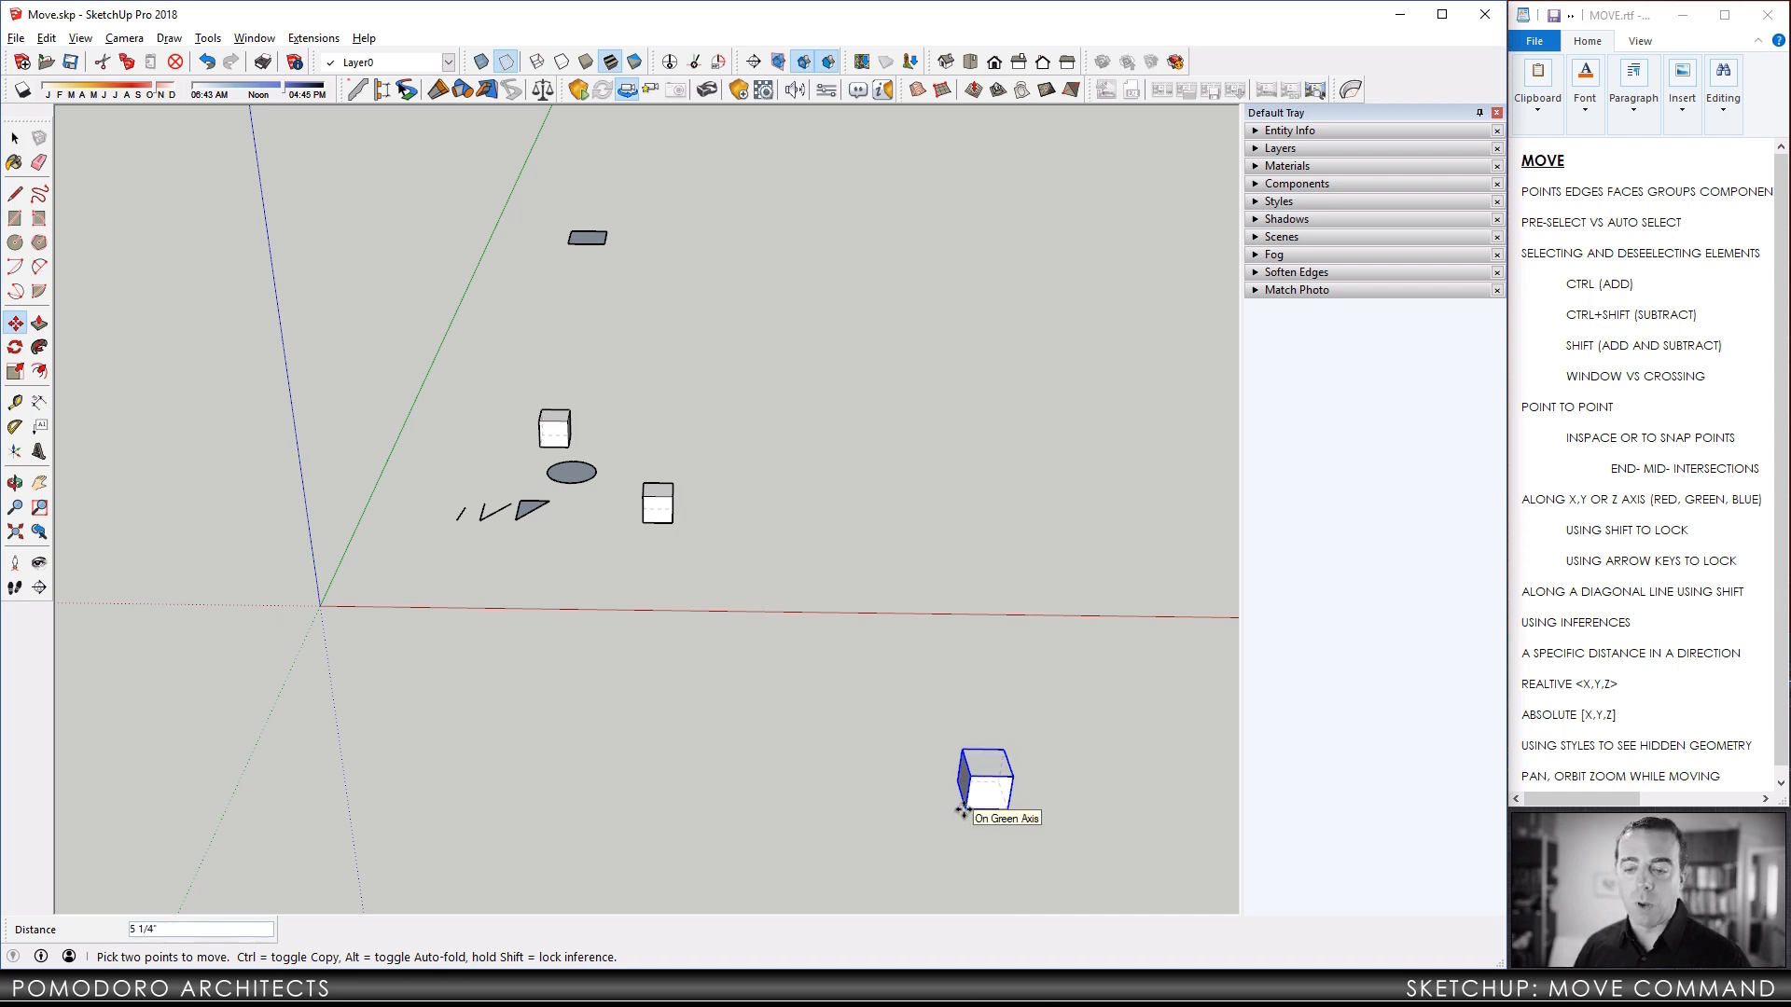
Try to position the cube's grabbed corner with the coordinates 10',10',5' without brackets, and clear the entry.
{"action": "type", "text": "10',10',5'"}
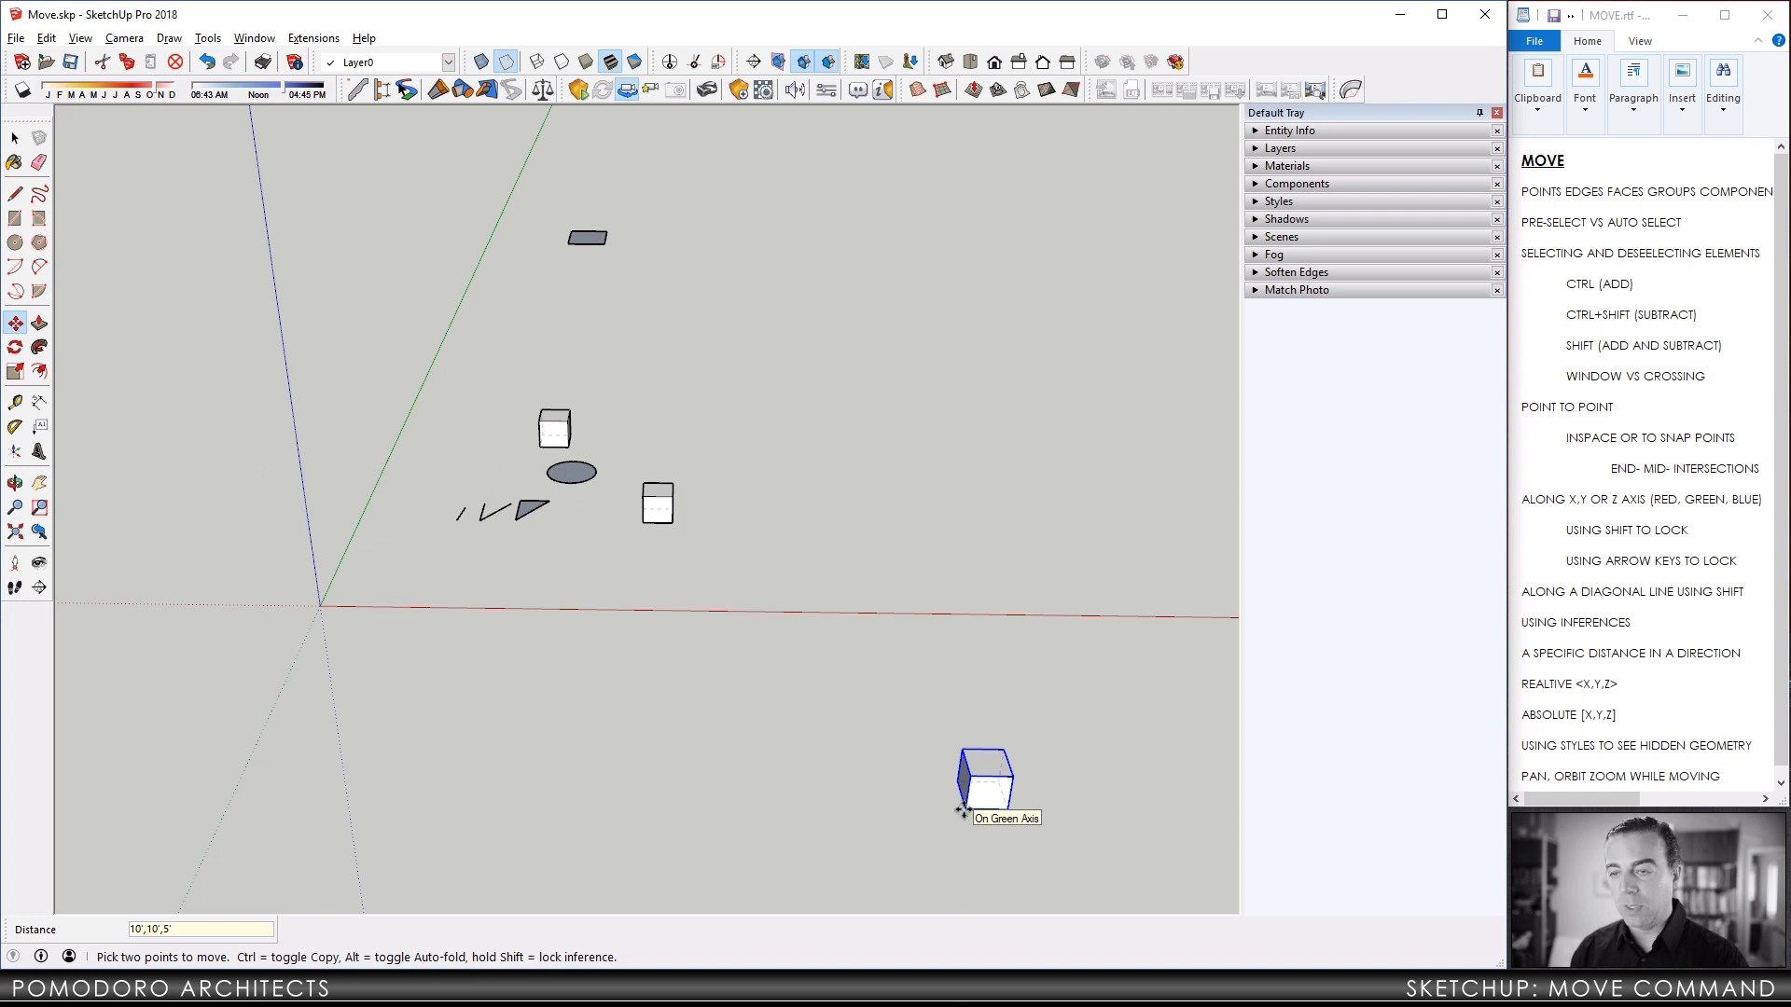
{"action": "key", "text": "Return"}
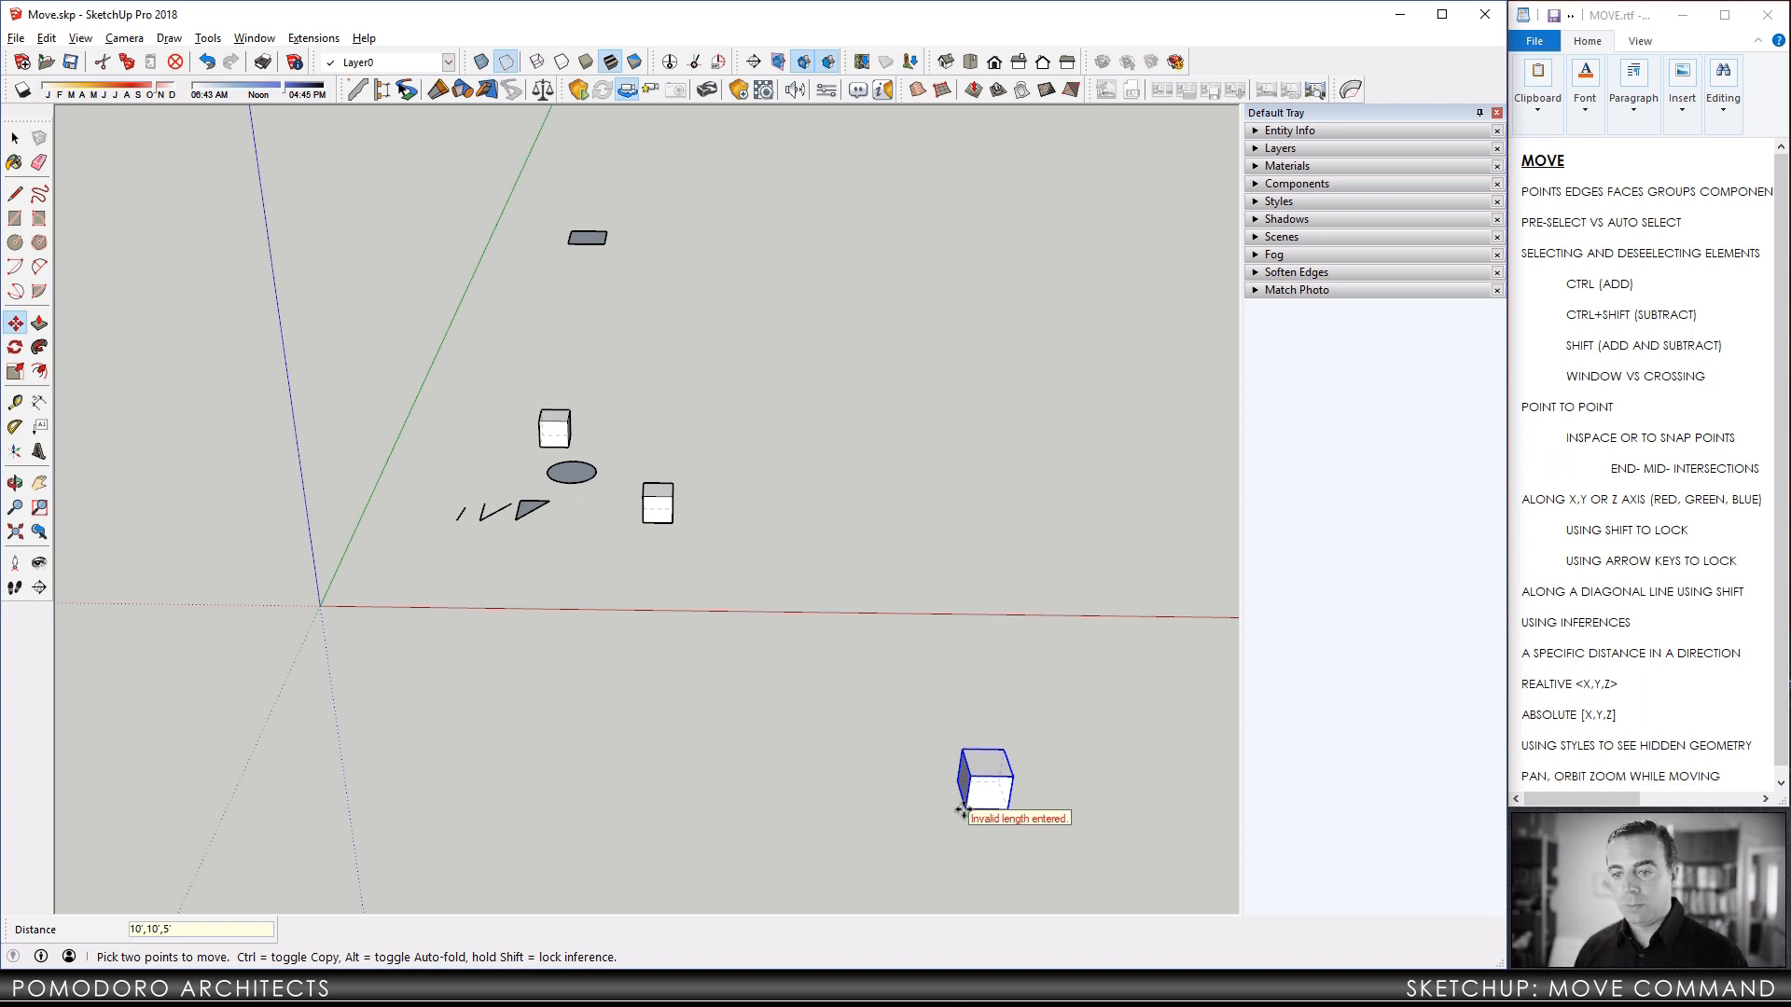
{"action": "key", "text": "BackSpace"}
{"action": "key", "text": "BackSpace"}
{"action": "key", "text": "BackSpace"}
{"action": "key", "text": "BackSpace"}
{"action": "key", "text": "BackSpace"}
{"action": "key", "text": "BackSpace"}
{"action": "key", "text": "BackSpace"}
{"action": "key", "text": "BackSpace"}
{"action": "key", "text": "BackSpace"}
{"action": "key", "text": "BackSpace"}
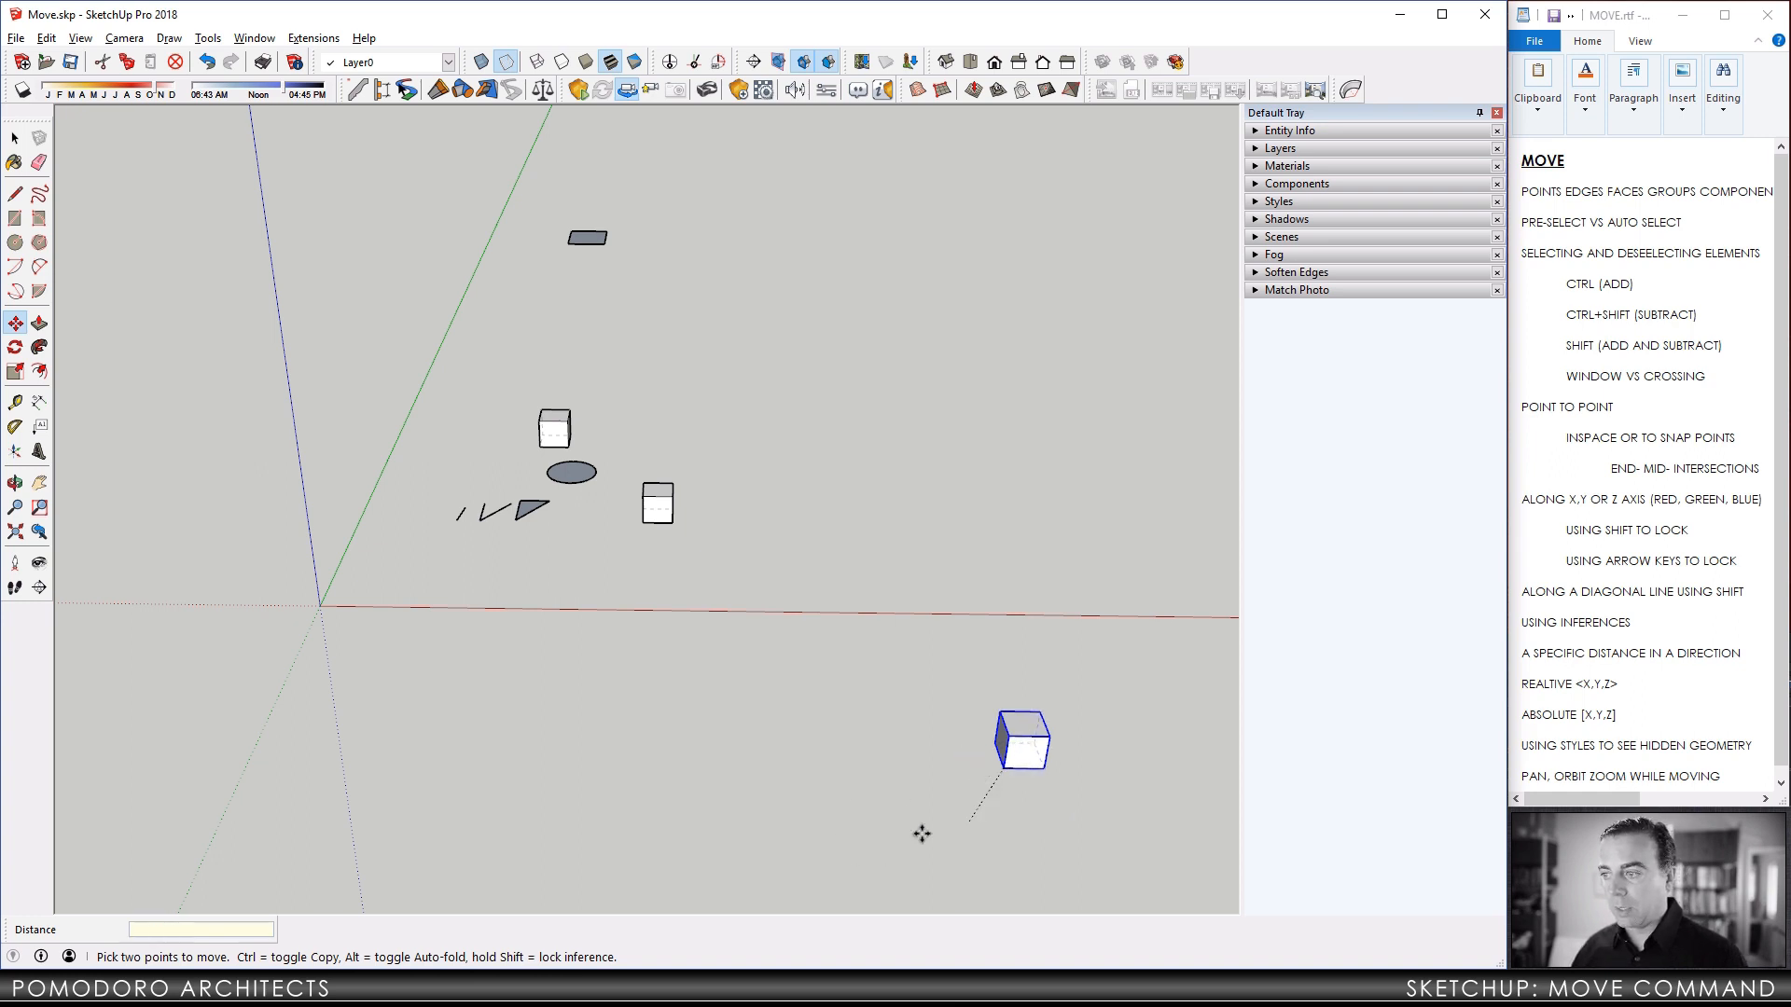
{"action": "key", "text": "BackSpace"}
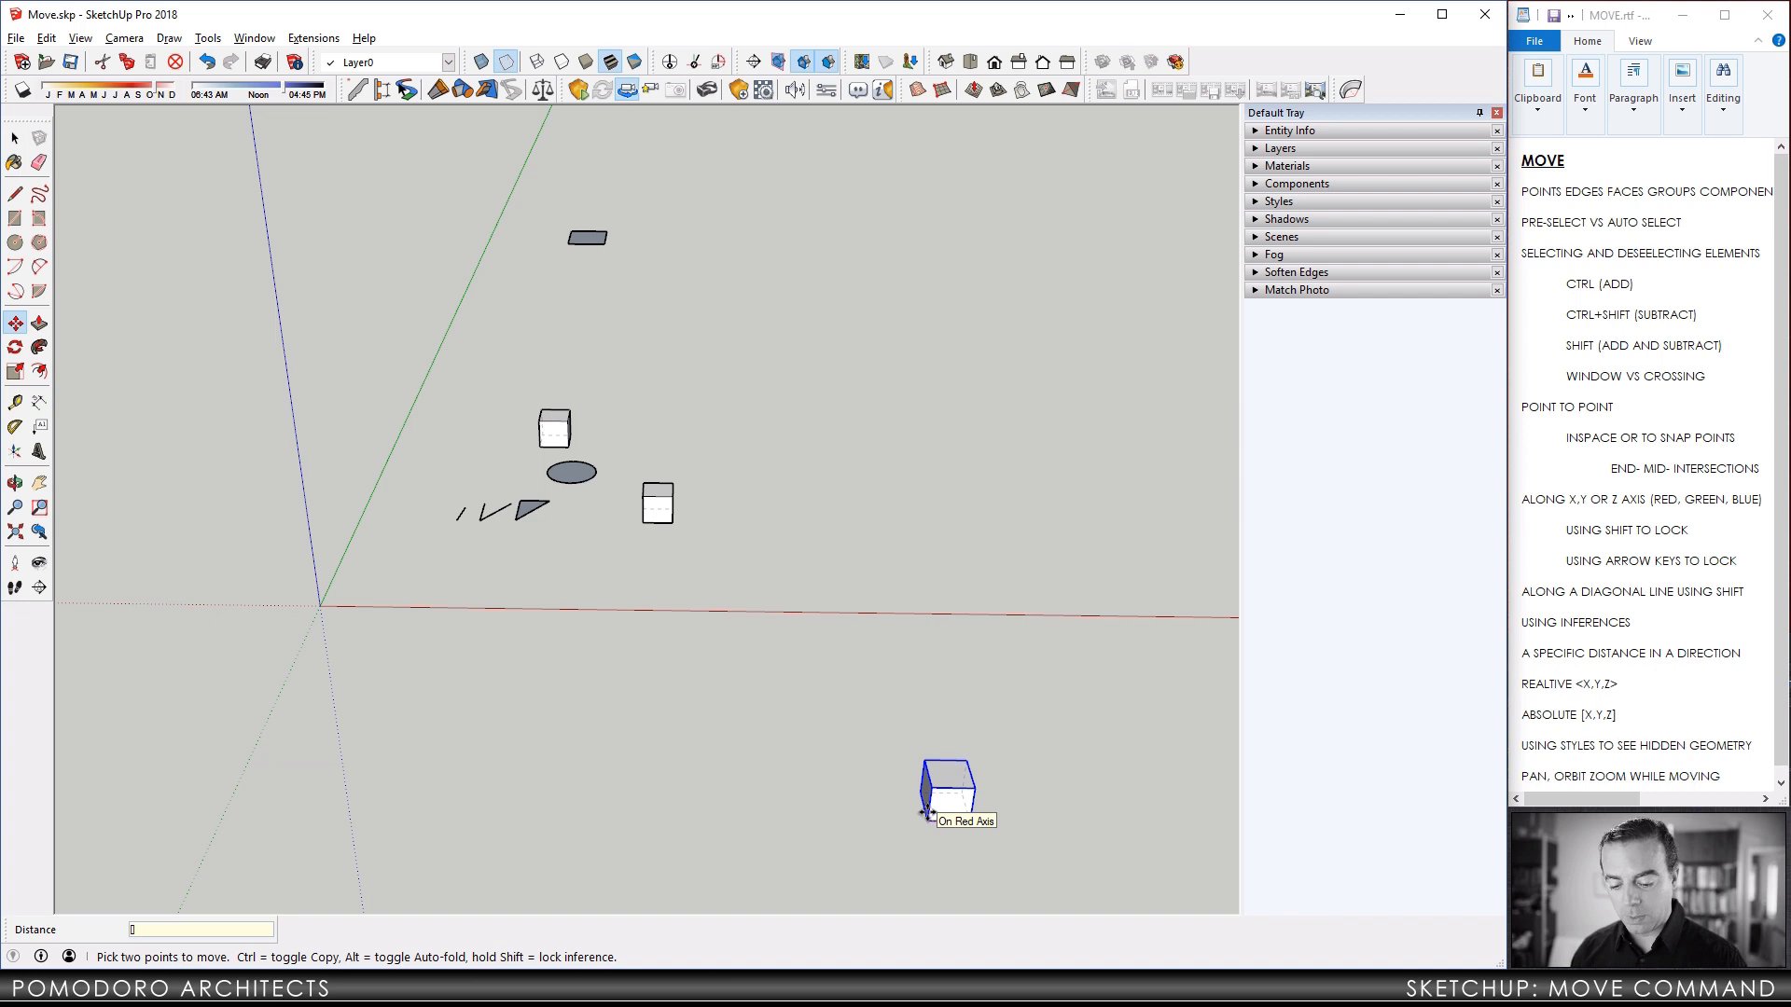
Try to position the cube's corner with the bracketed entry [10',10'5'], lacking the second comma, and clear it.
{"action": "type", "text": "[10',10',5'"}
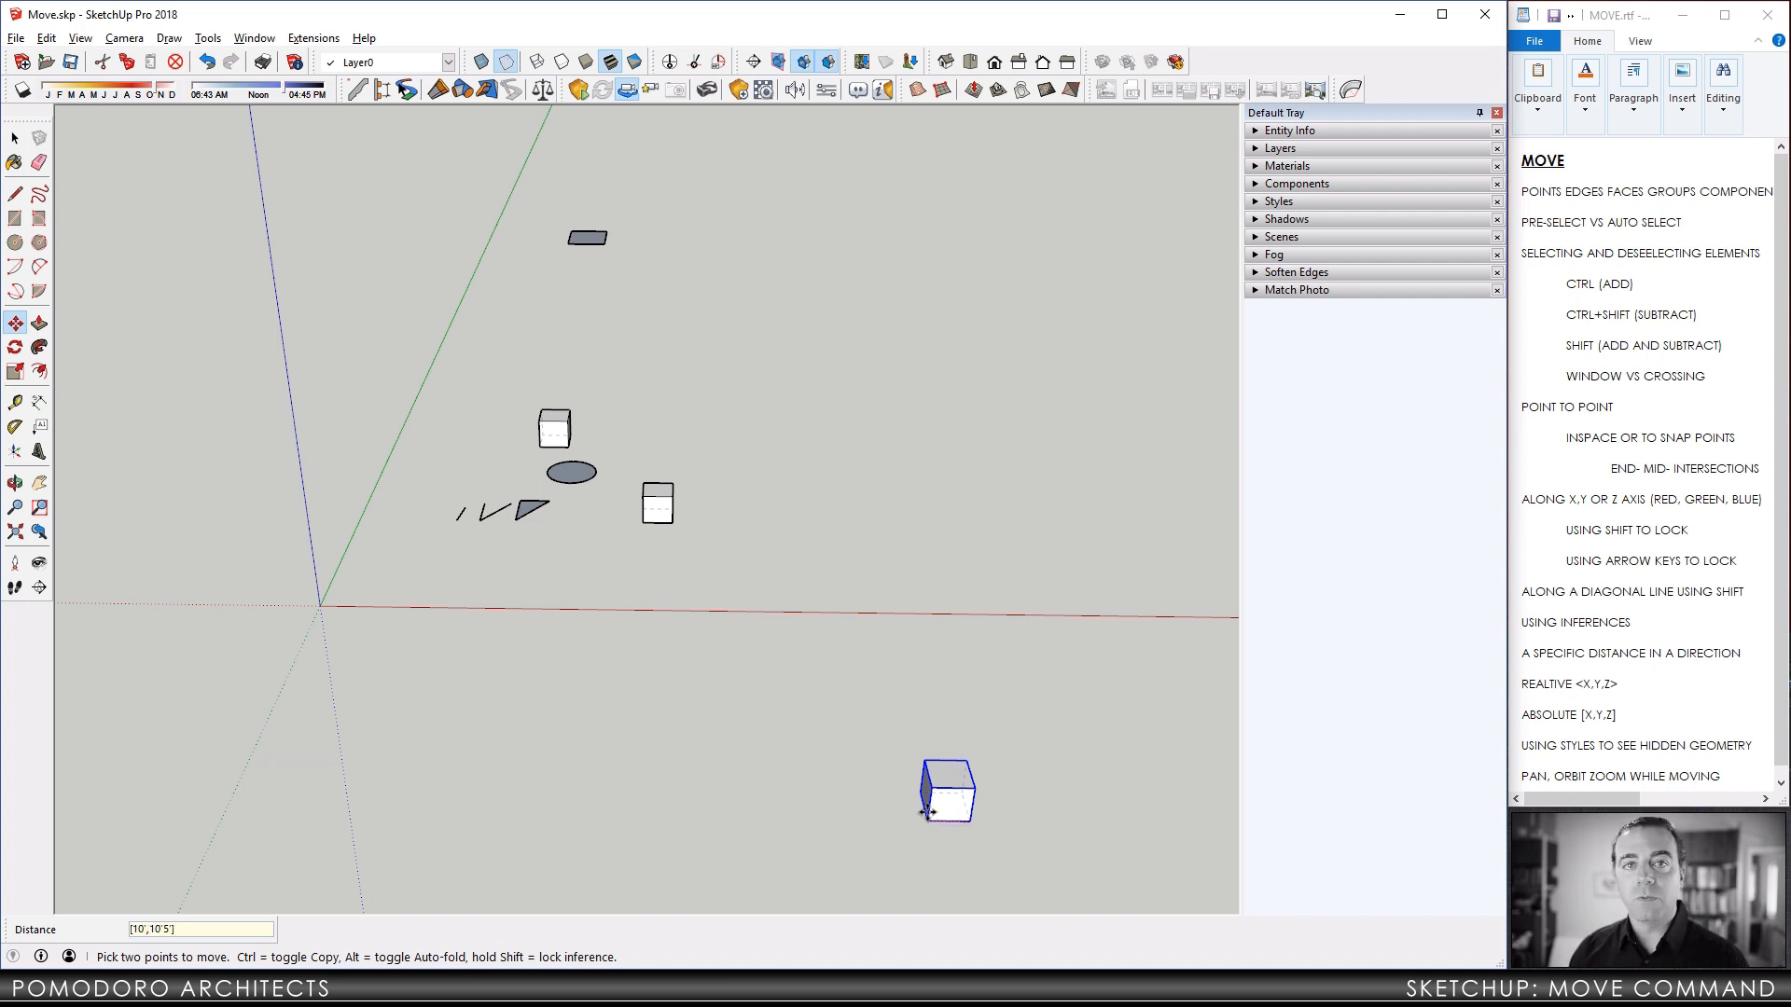
{"action": "key", "text": "Return"}
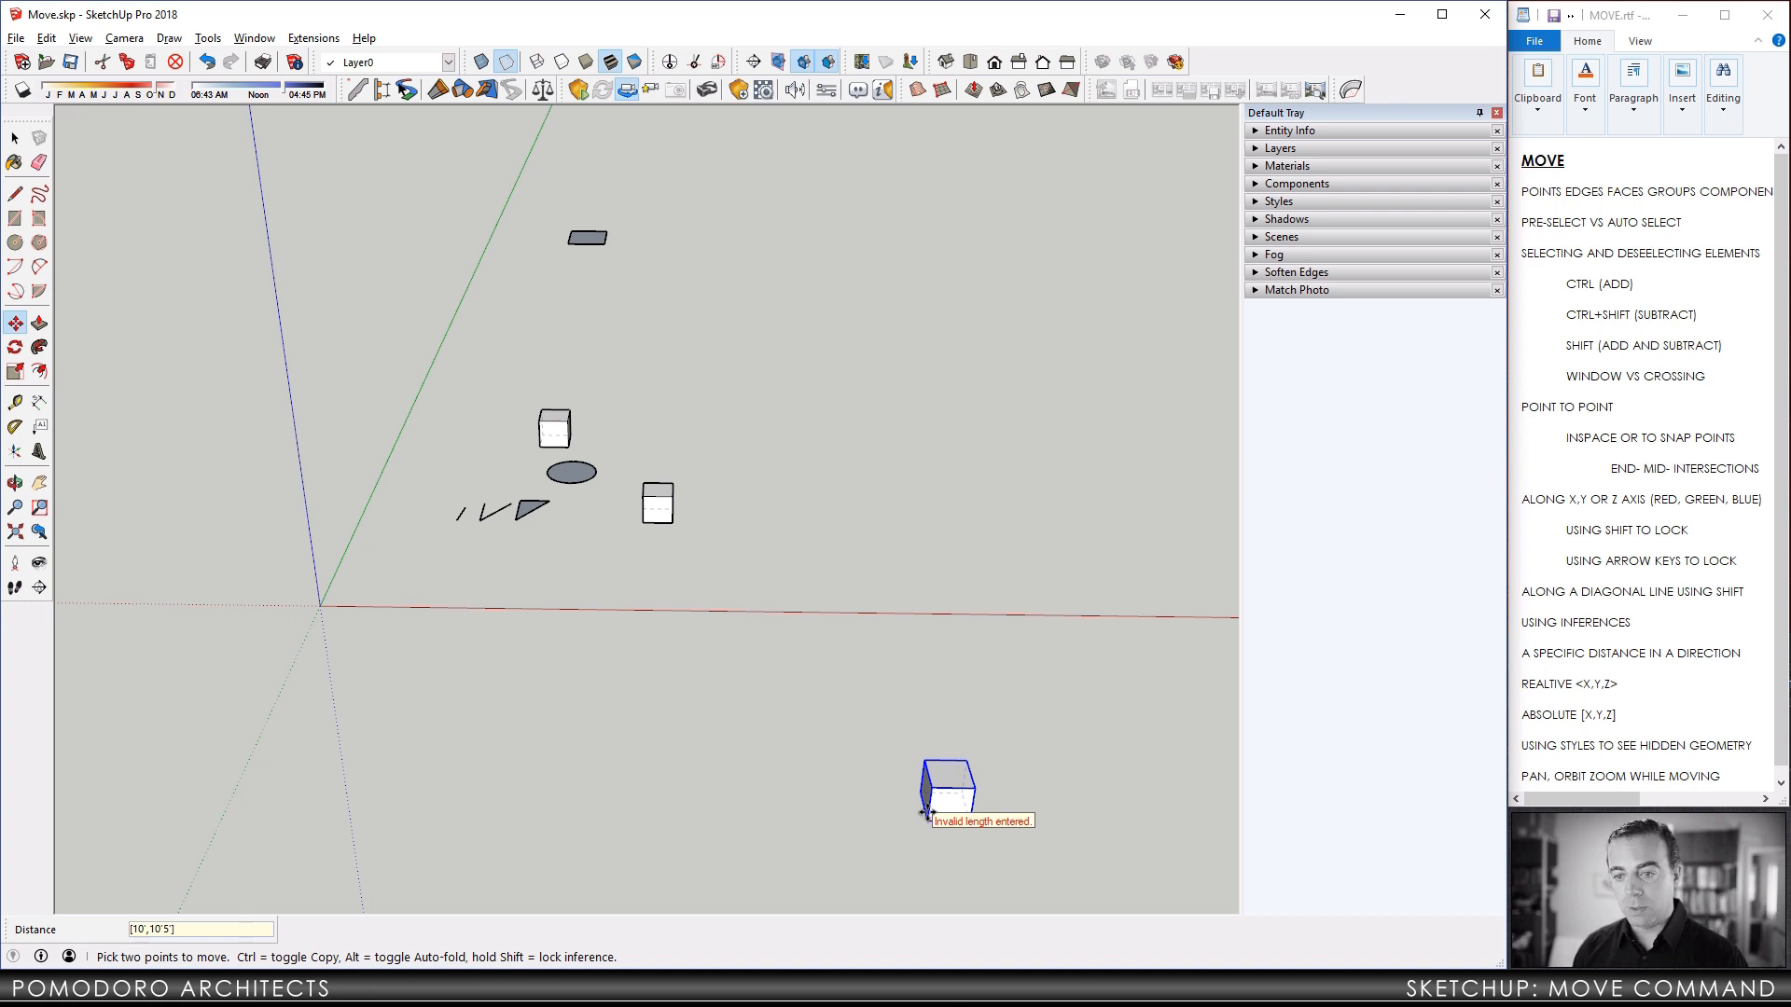
{"action": "key", "text": "BackSpace"}
{"action": "key", "text": "BackSpace"}
{"action": "key", "text": "BackSpace"}
{"action": "key", "text": "BackSpace"}
{"action": "key", "text": "BackSpace"}
{"action": "key", "text": "BackSpace"}
{"action": "key", "text": "BackSpace"}
{"action": "key", "text": "BackSpace"}
{"action": "key", "text": "BackSpace"}
{"action": "key", "text": "BackSpace"}
{"action": "key", "text": "BackSpace"}
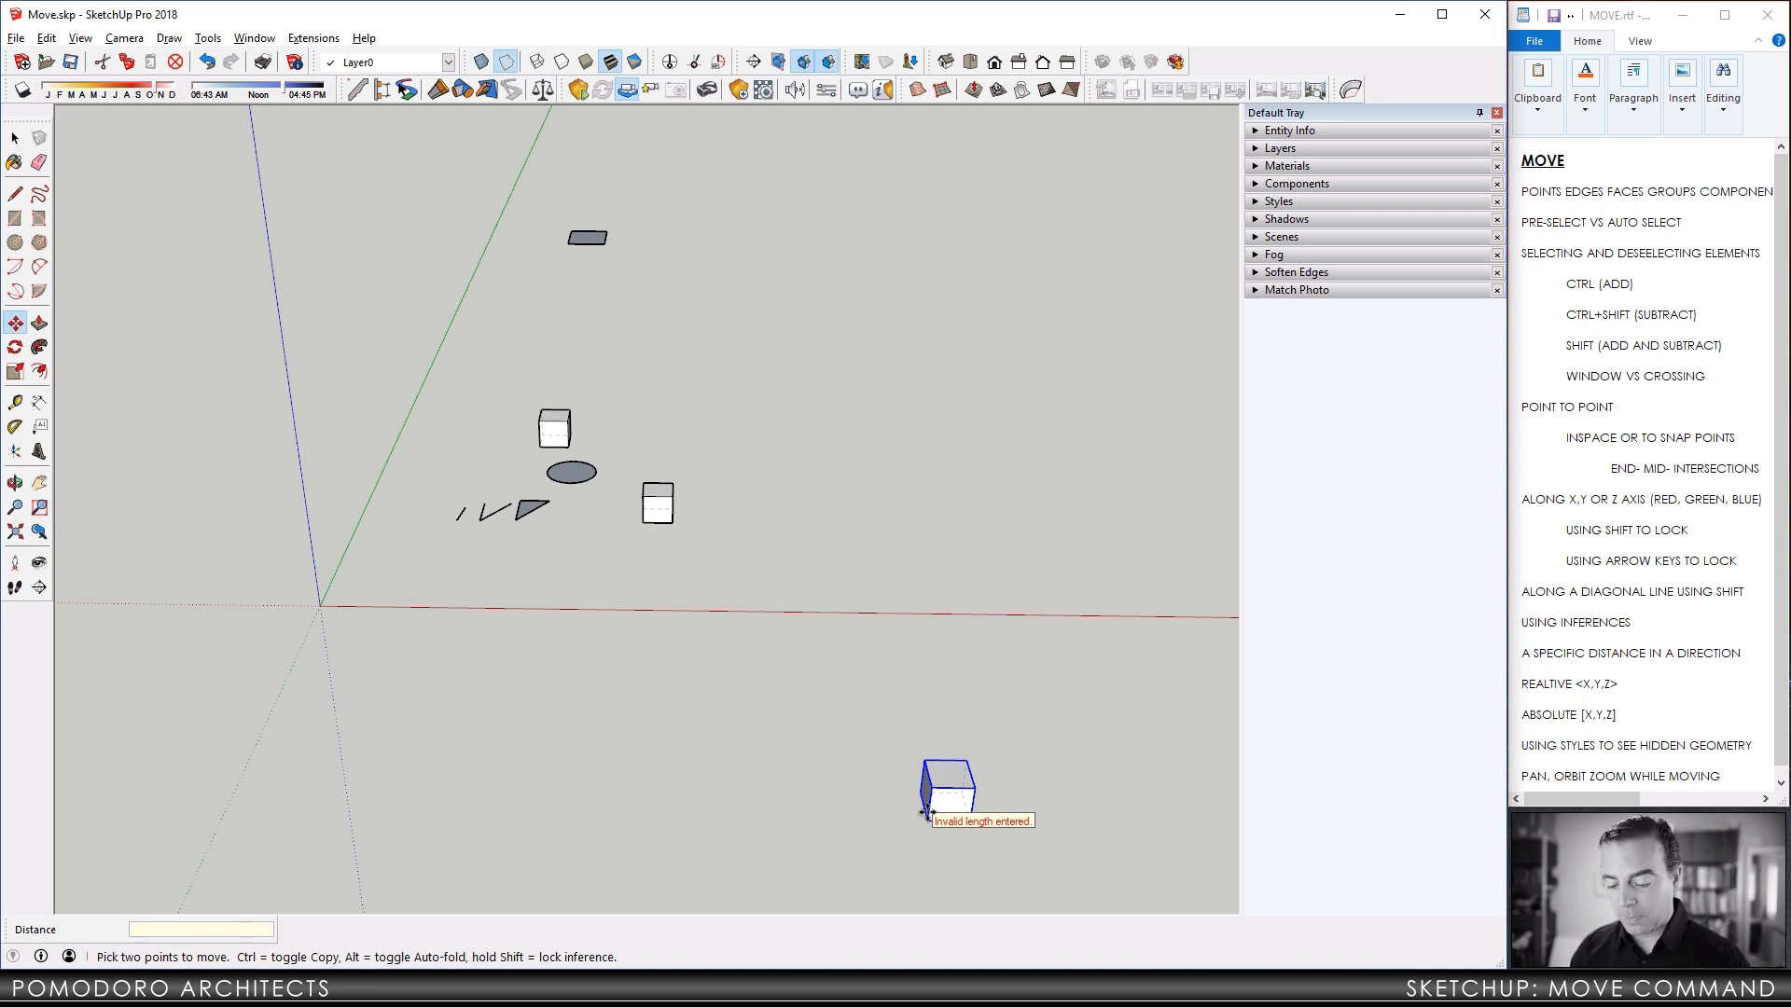
Move the cube's grabbed corner to the absolute position [10',10',5'].
{"action": "type", "text": "["}
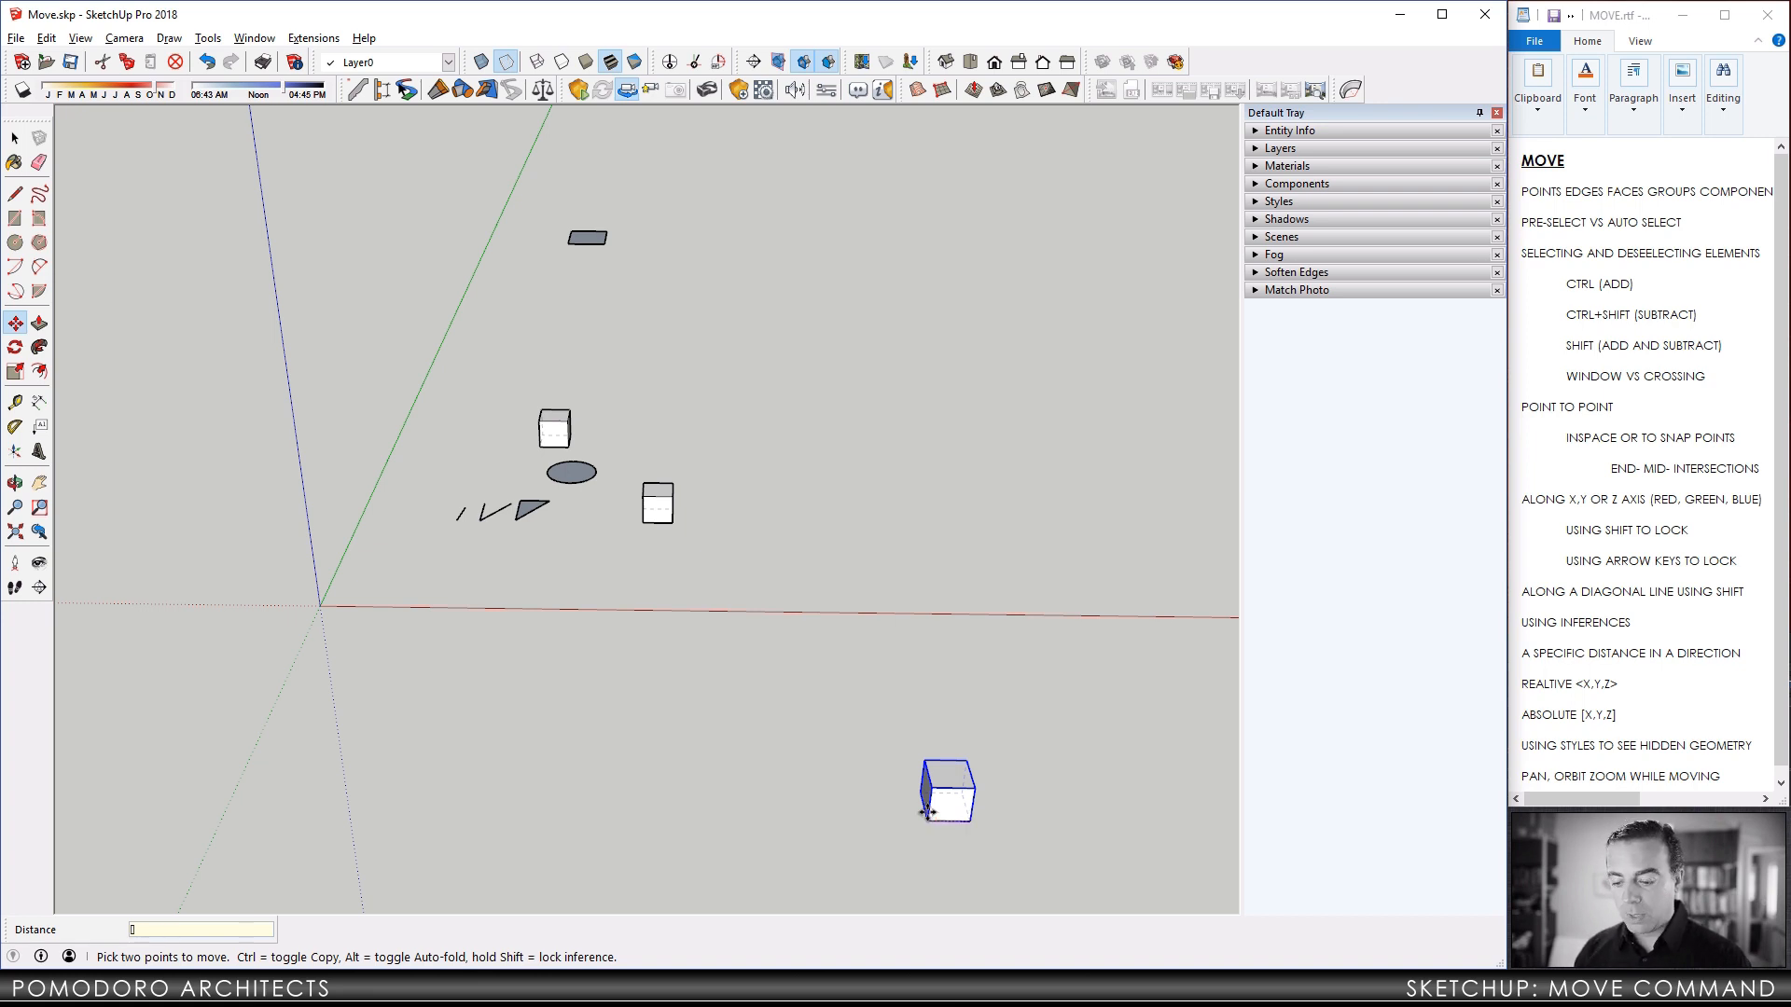
{"action": "type", "text": "10',10',5'"}
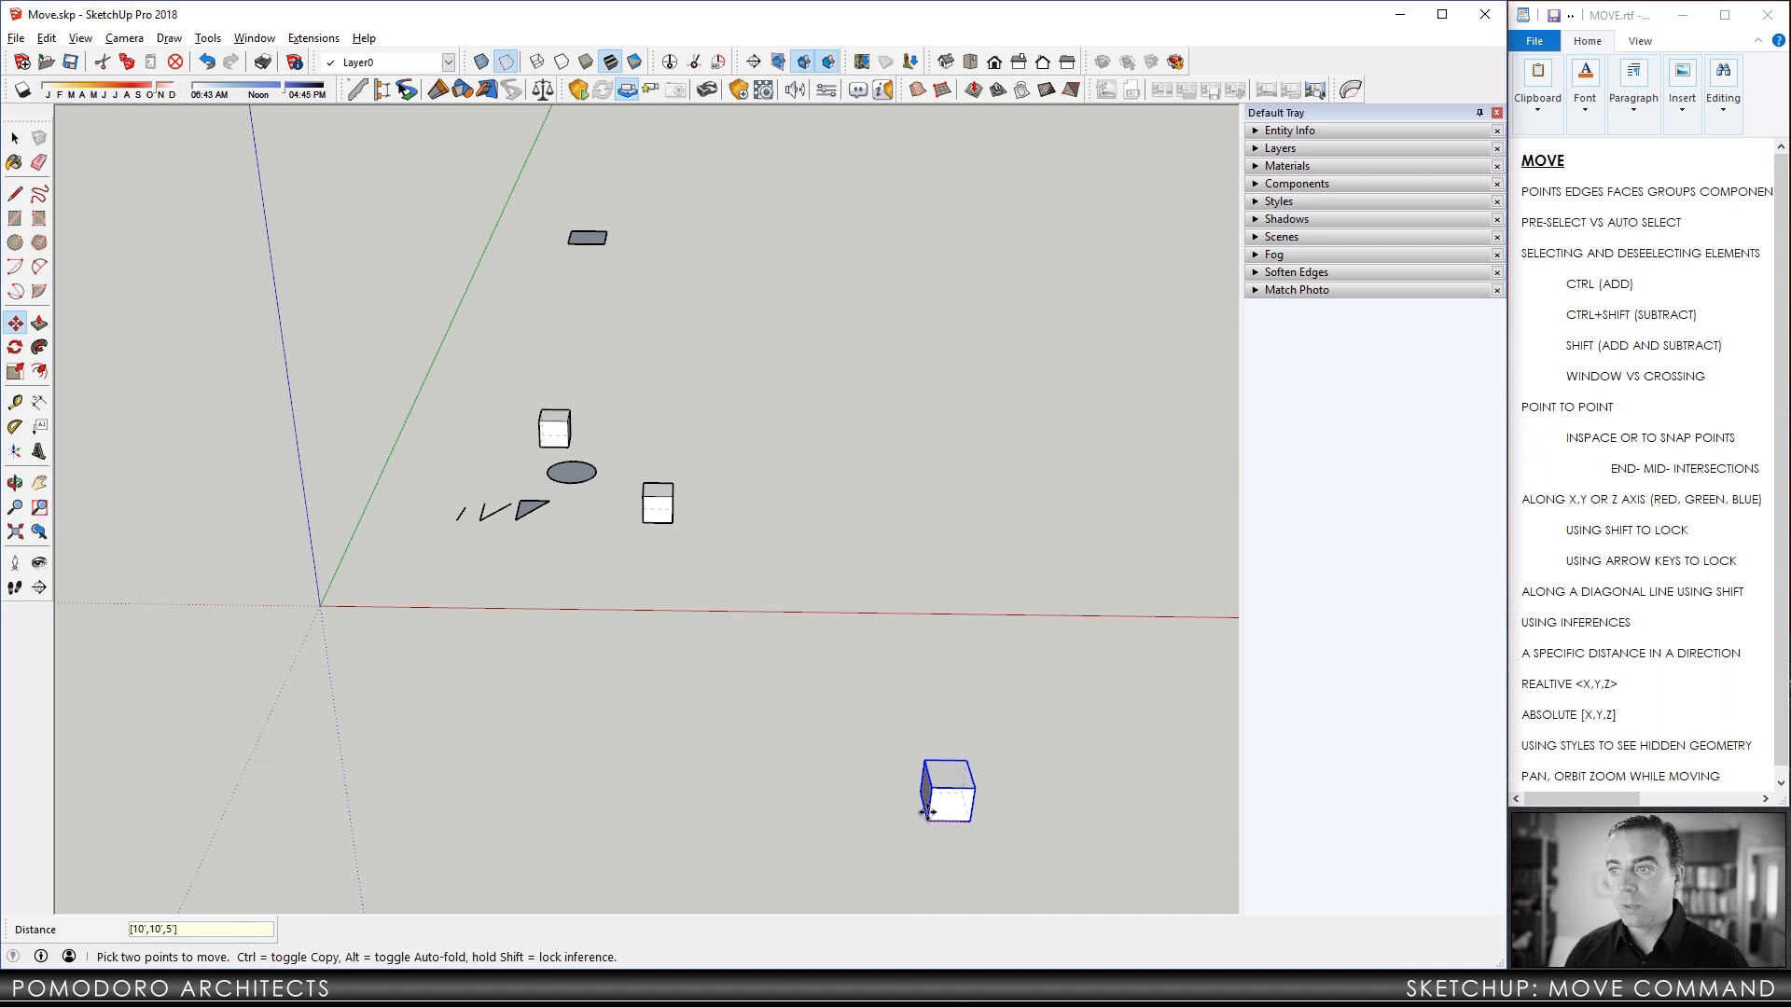
{"action": "key", "text": "Return"}
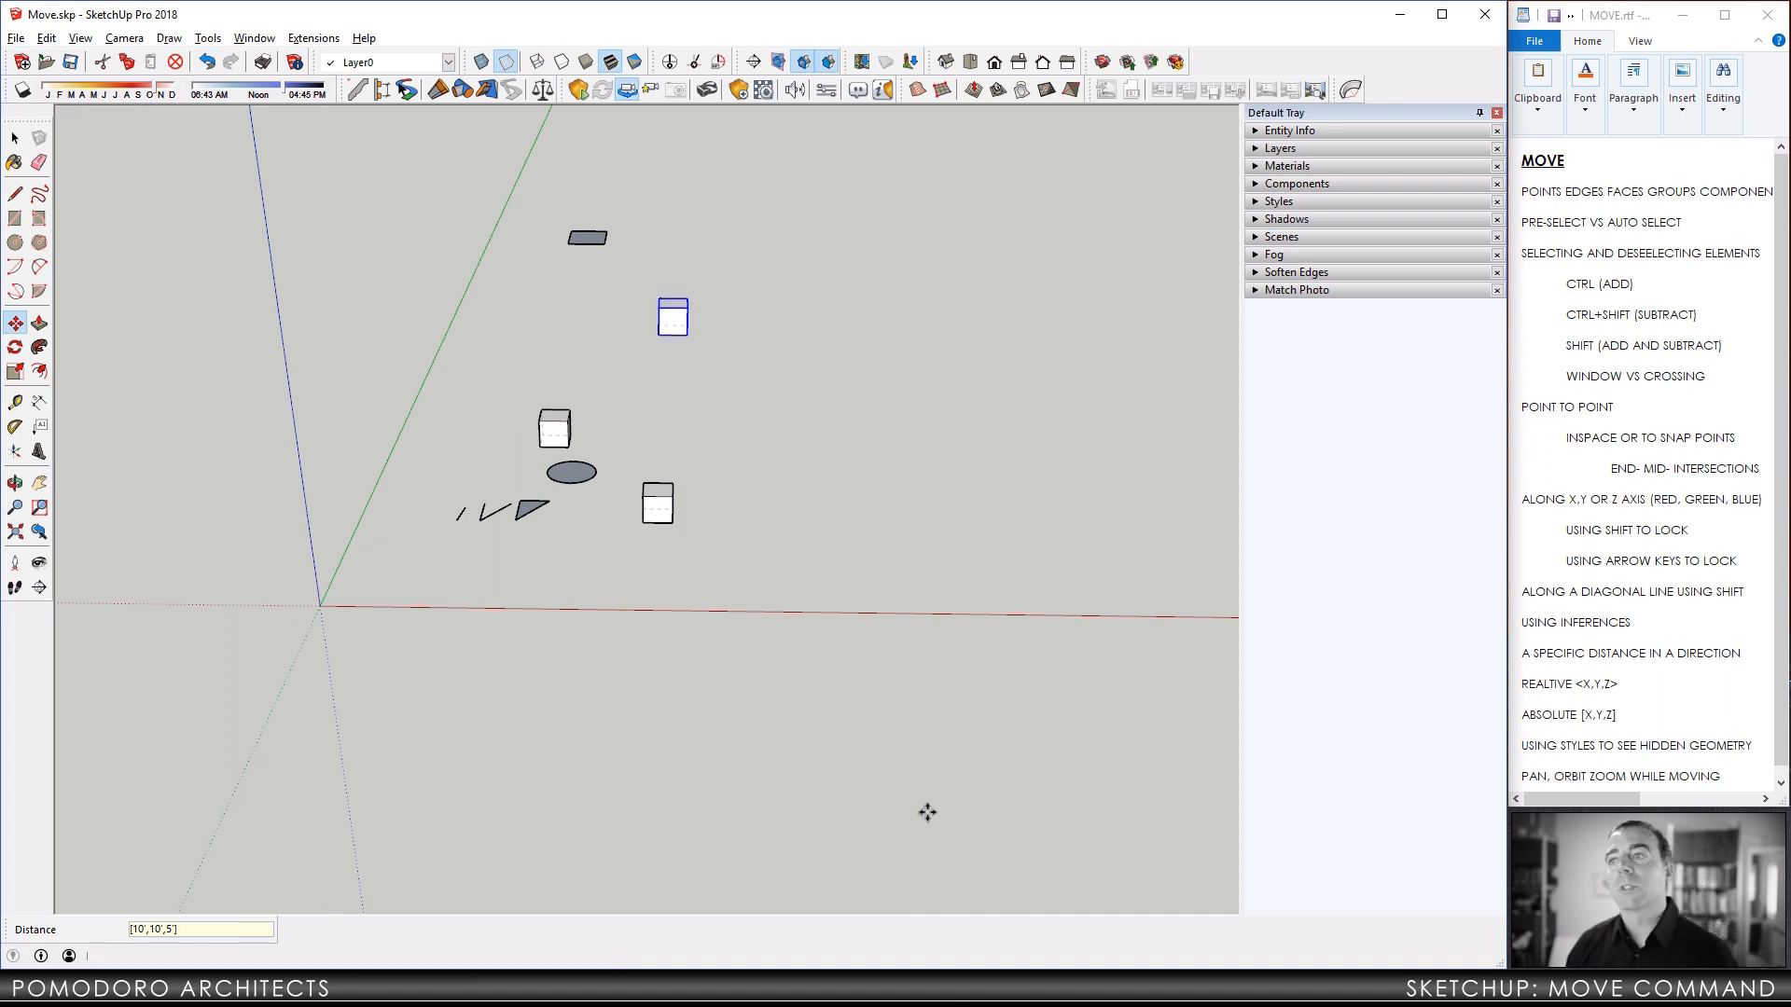
Check the moved cube corner's offsets from the origin along the blue, green and red axes with the Line tool, without drawing a line.
{"action": "middle_click_drag", "start_coordinate": [616, 467], "coordinate": [1070, 337]}
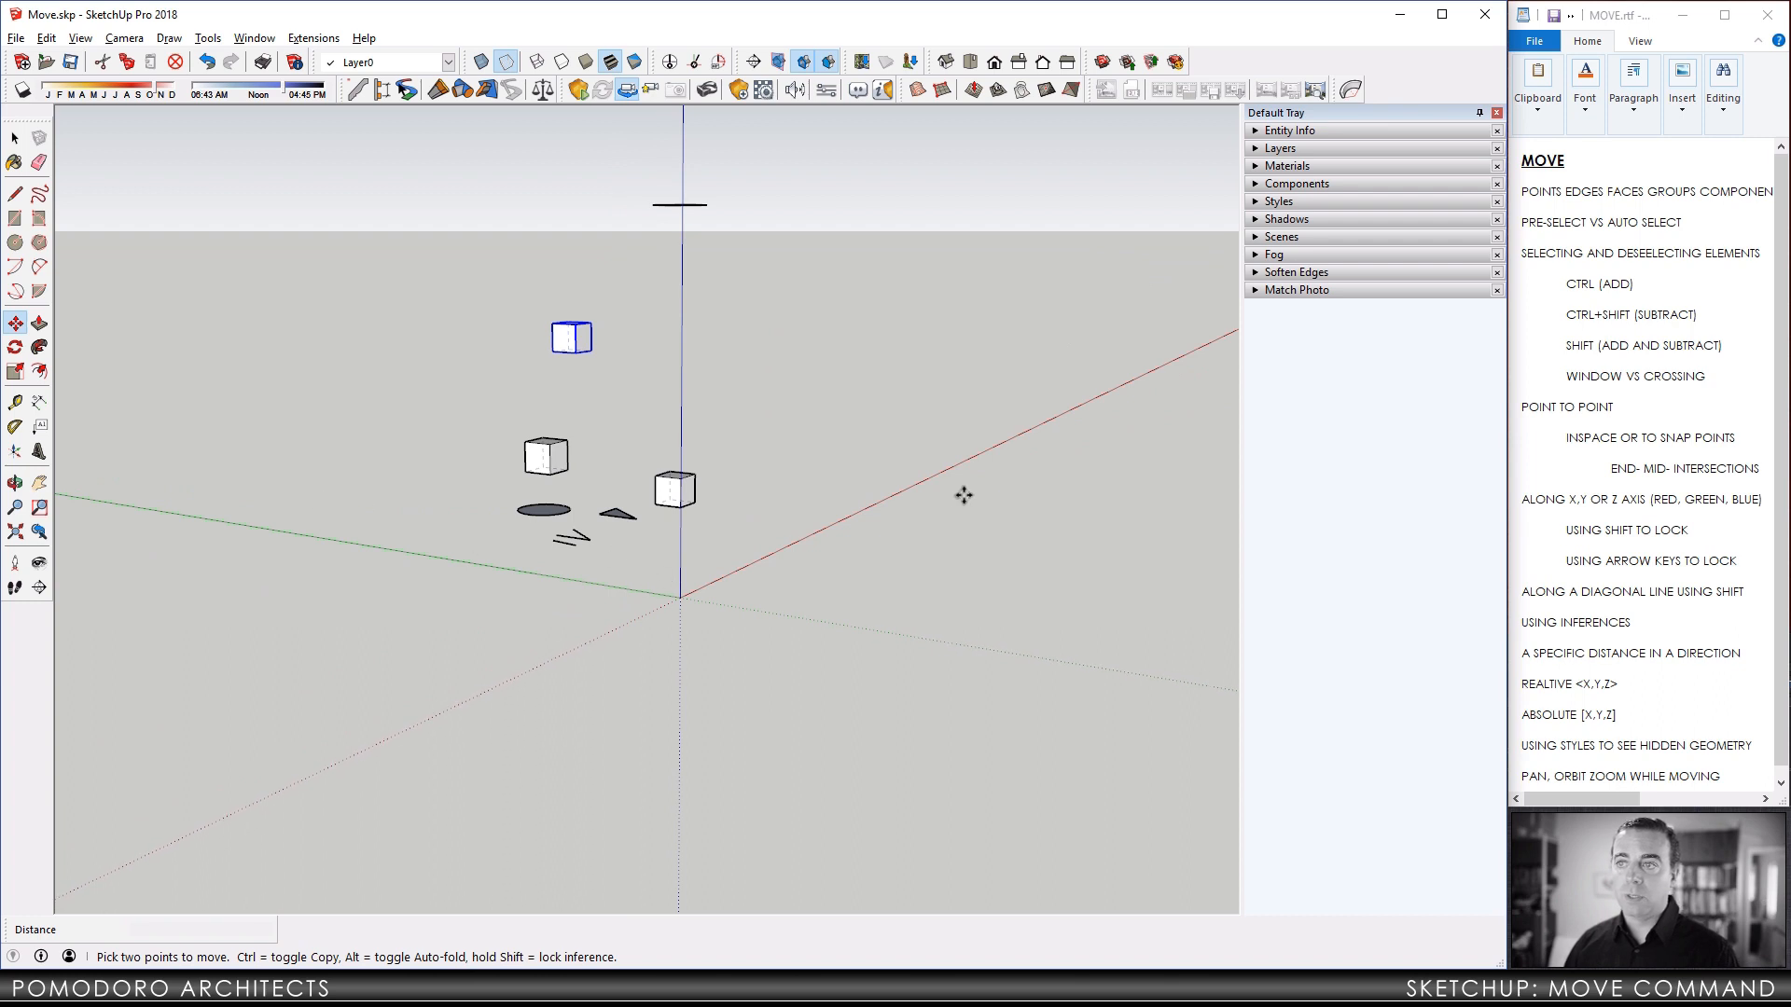
{"action": "middle_click_drag", "start_coordinate": [704, 491], "coordinate": [765, 364]}
{"action": "key", "text": "l"}
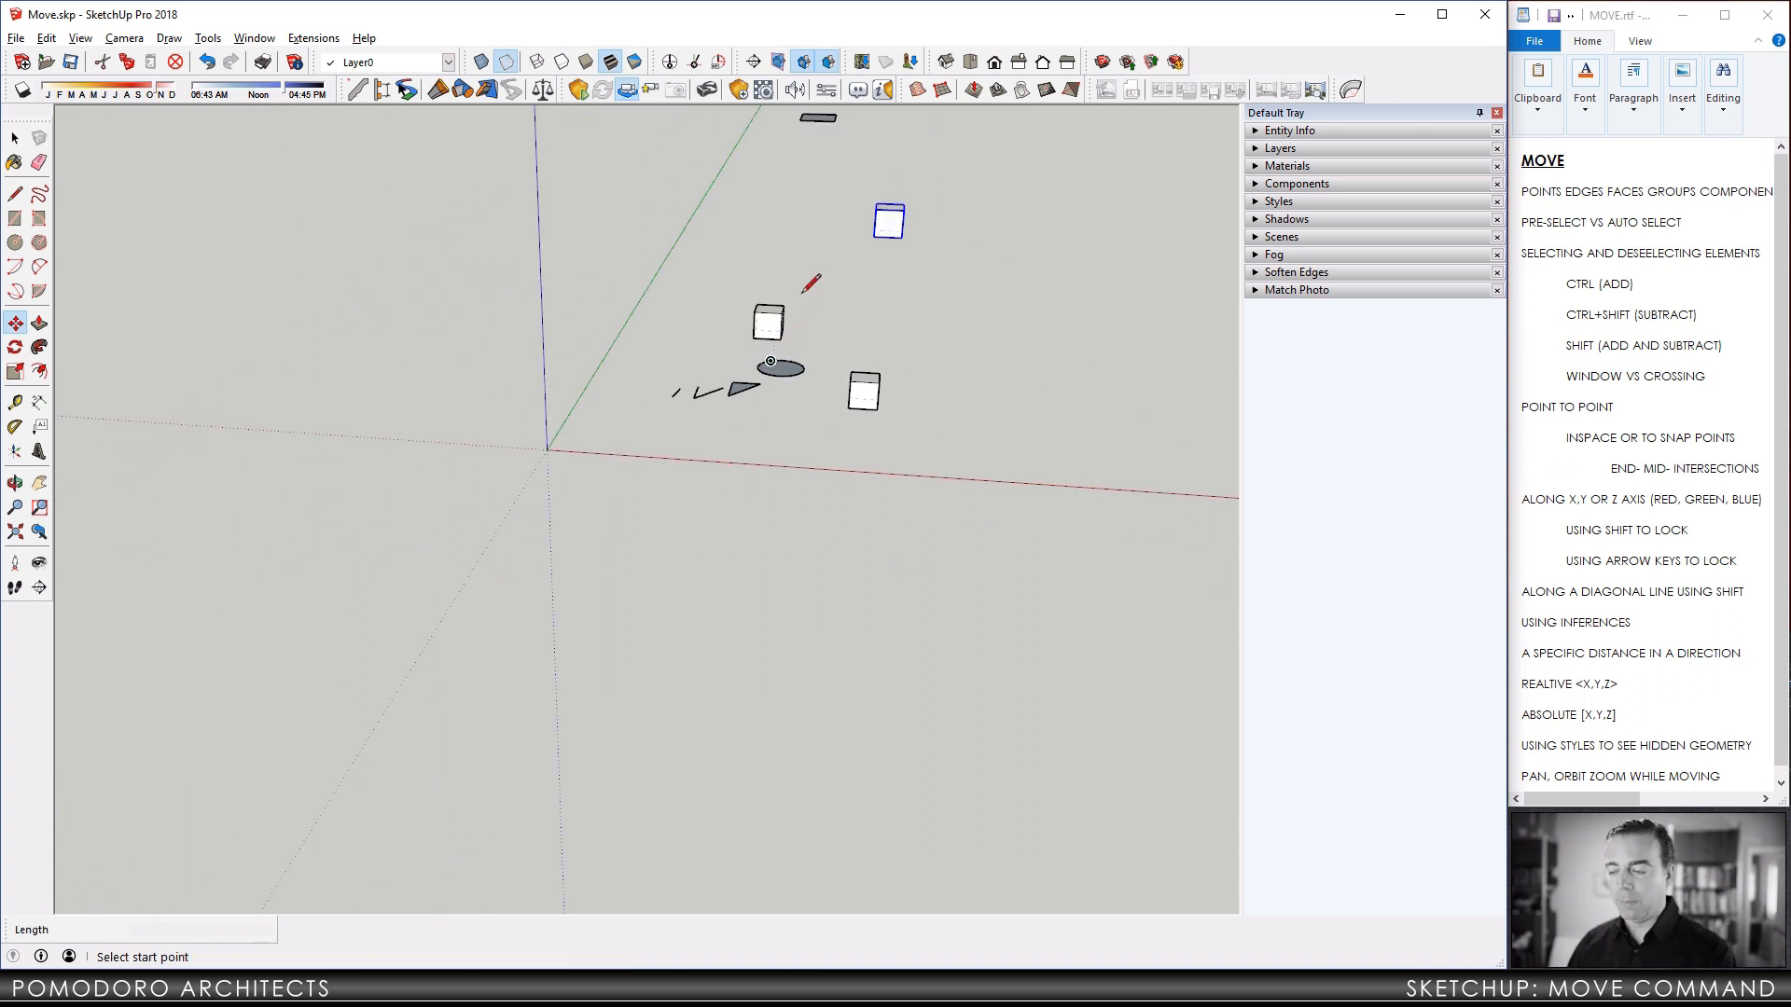
{"action": "left_click", "coordinate": [874, 233]}
{"action": "key", "text": "Up"}
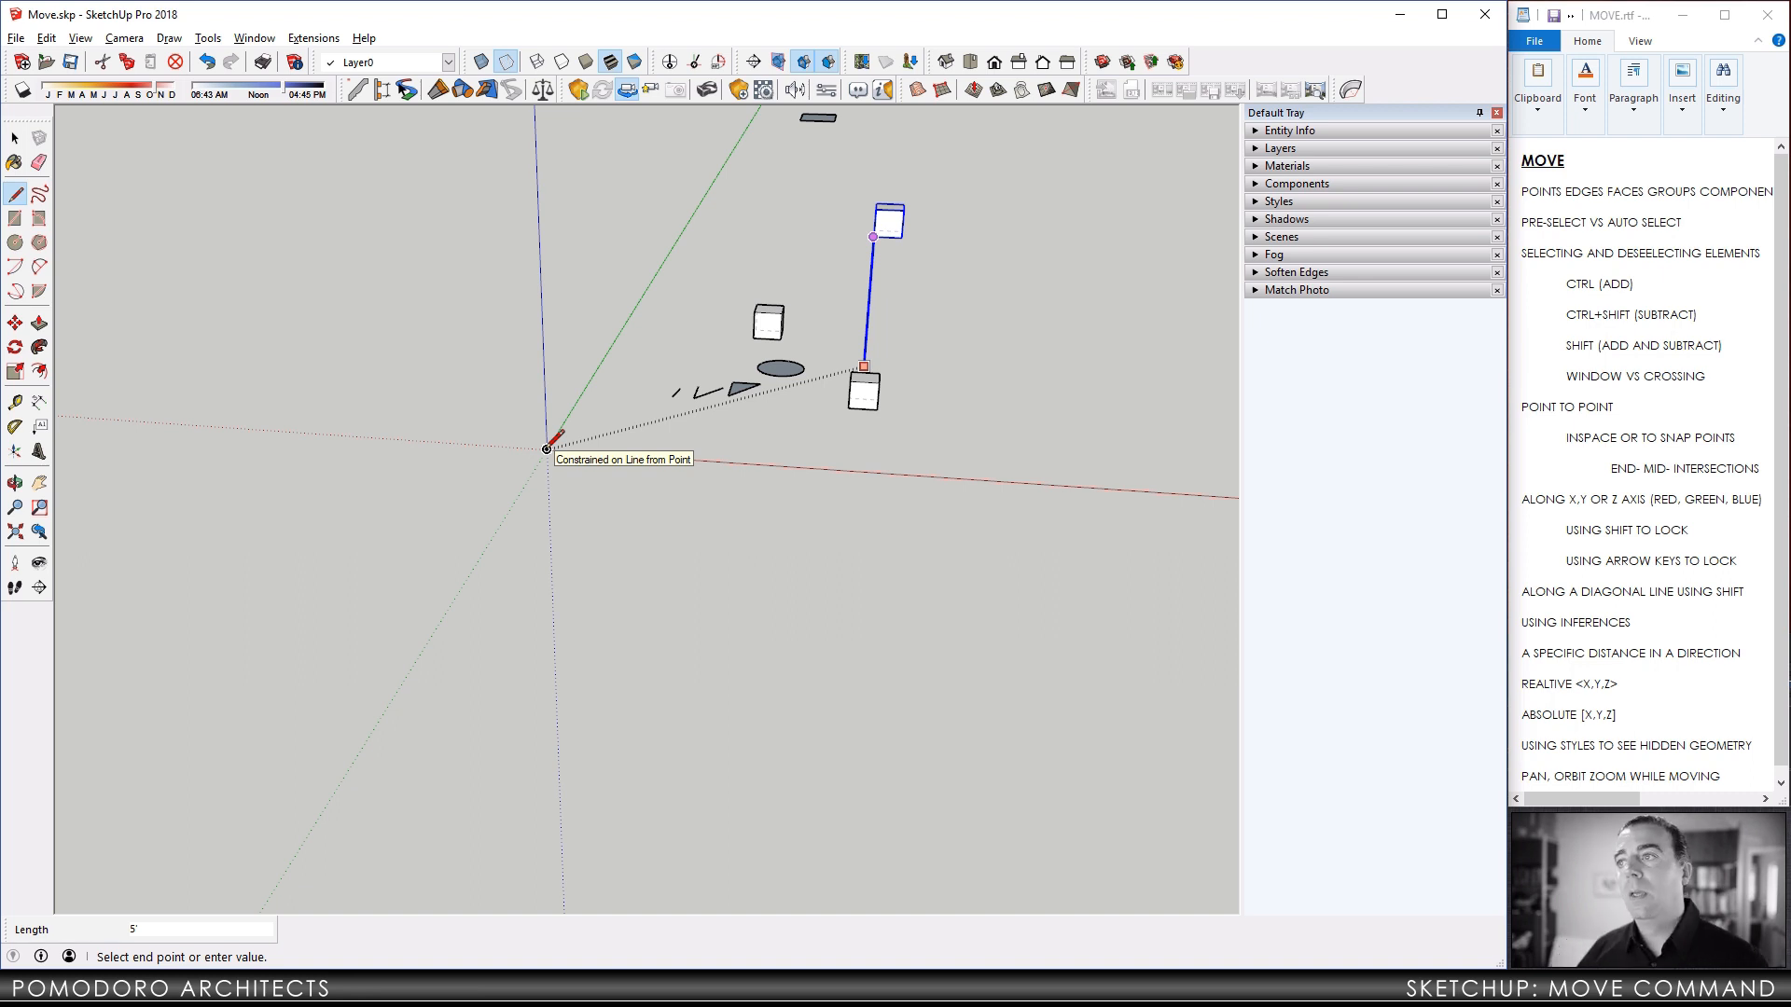
{"action": "key", "text": "Left"}
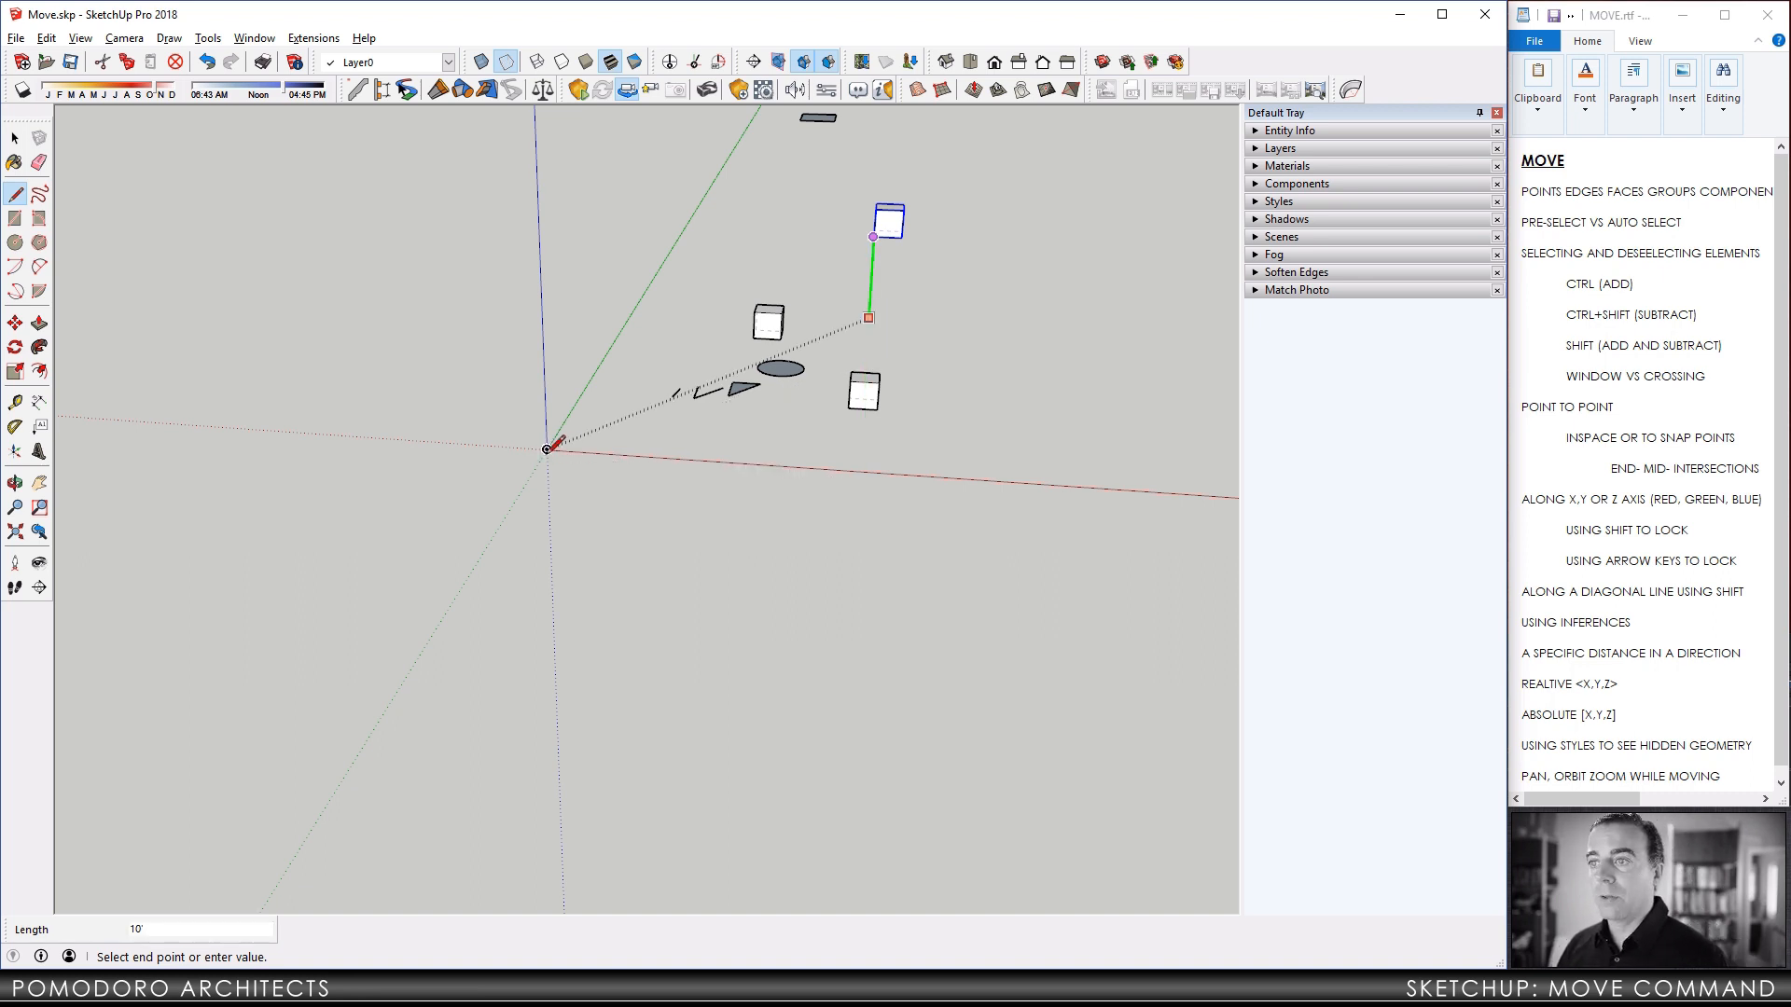
{"action": "middle_click_drag", "start_coordinate": [548, 444], "coordinate": [513, 433]}
{"action": "key", "text": "Right"}
{"action": "key", "text": "space"}
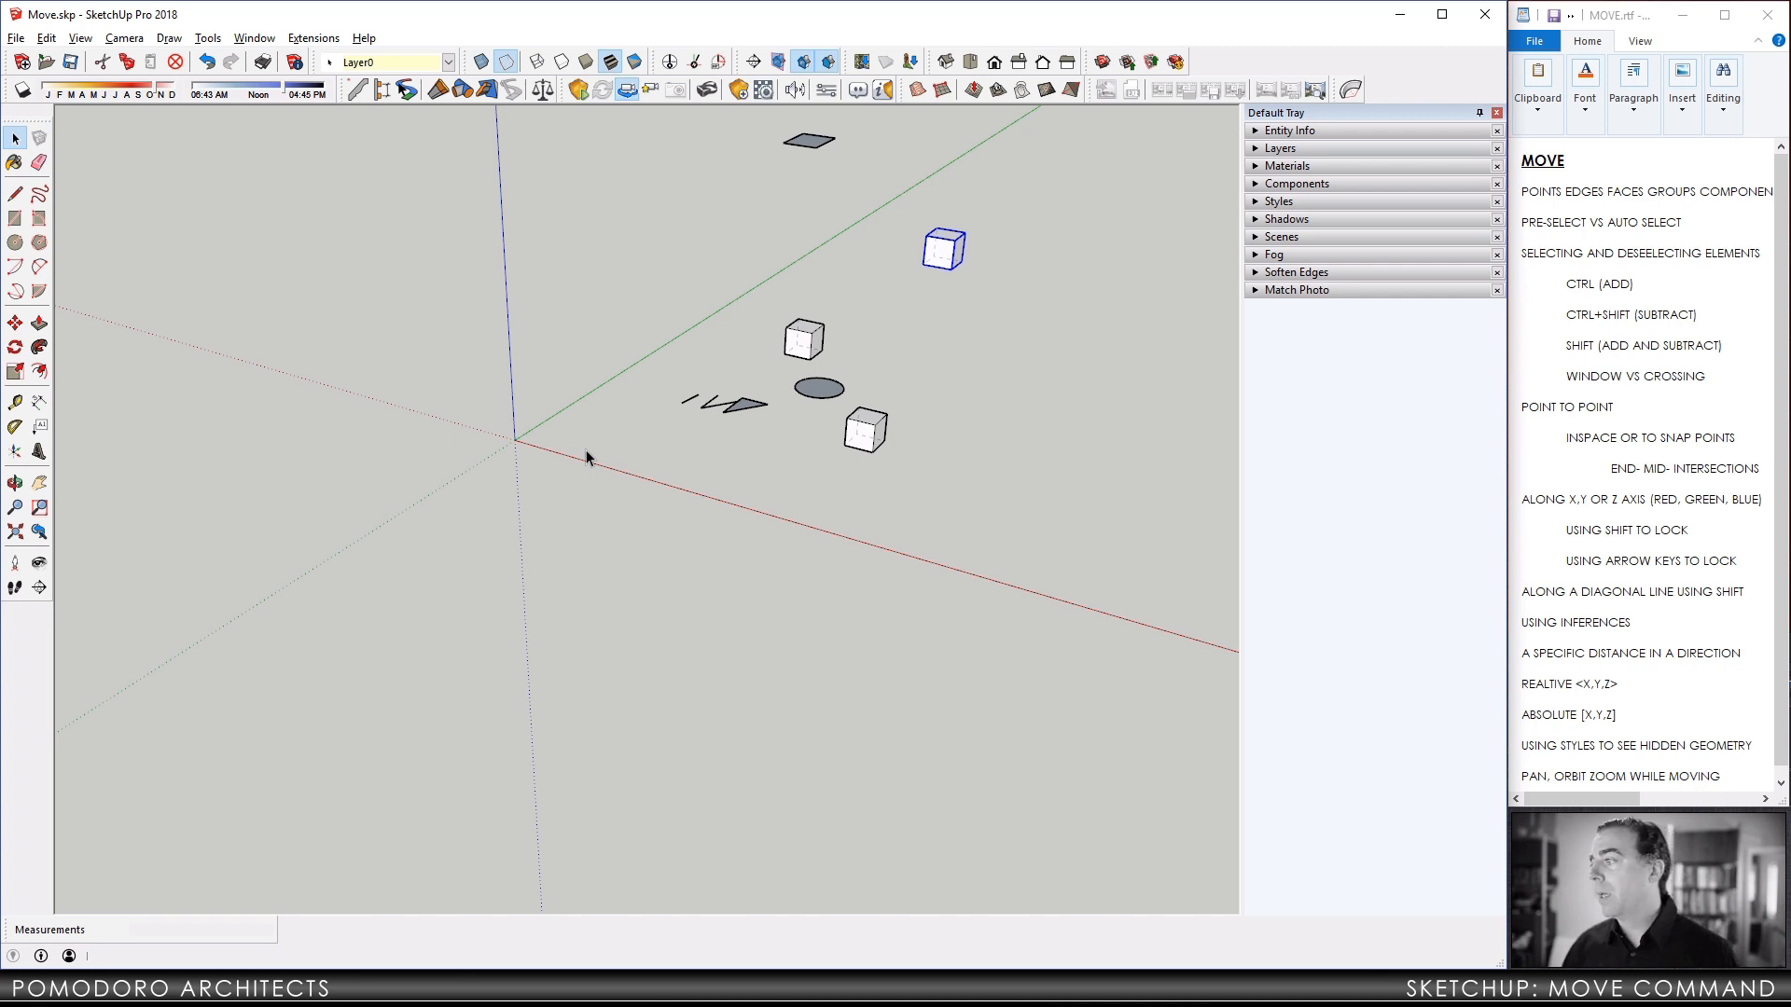
Start moving the selected upper cube by picking its hidden lower corner as the base point.
{"action": "mouse_move", "coordinate": [897, 373]}
{"action": "middle_mouse_down"}
{"action": "mouse_move", "coordinate": [746, 403]}
{"action": "mouse_move", "coordinate": [680, 588]}
{"action": "mouse_move", "coordinate": [774, 519]}
{"action": "mouse_move", "coordinate": [732, 619]}
{"action": "mouse_move", "coordinate": [1375, 588]}
{"action": "middle_mouse_up"}
{"action": "scroll", "coordinate": [734, 409], "scroll_direction": "up", "scroll_amount": 5}
{"action": "key", "text": "space"}
{"action": "key", "text": "m"}
{"action": "left_click", "coordinate": [633, 259]}
{"action": "middle_click_drag", "start_coordinate": [680, 279], "coordinate": [840, 472]}
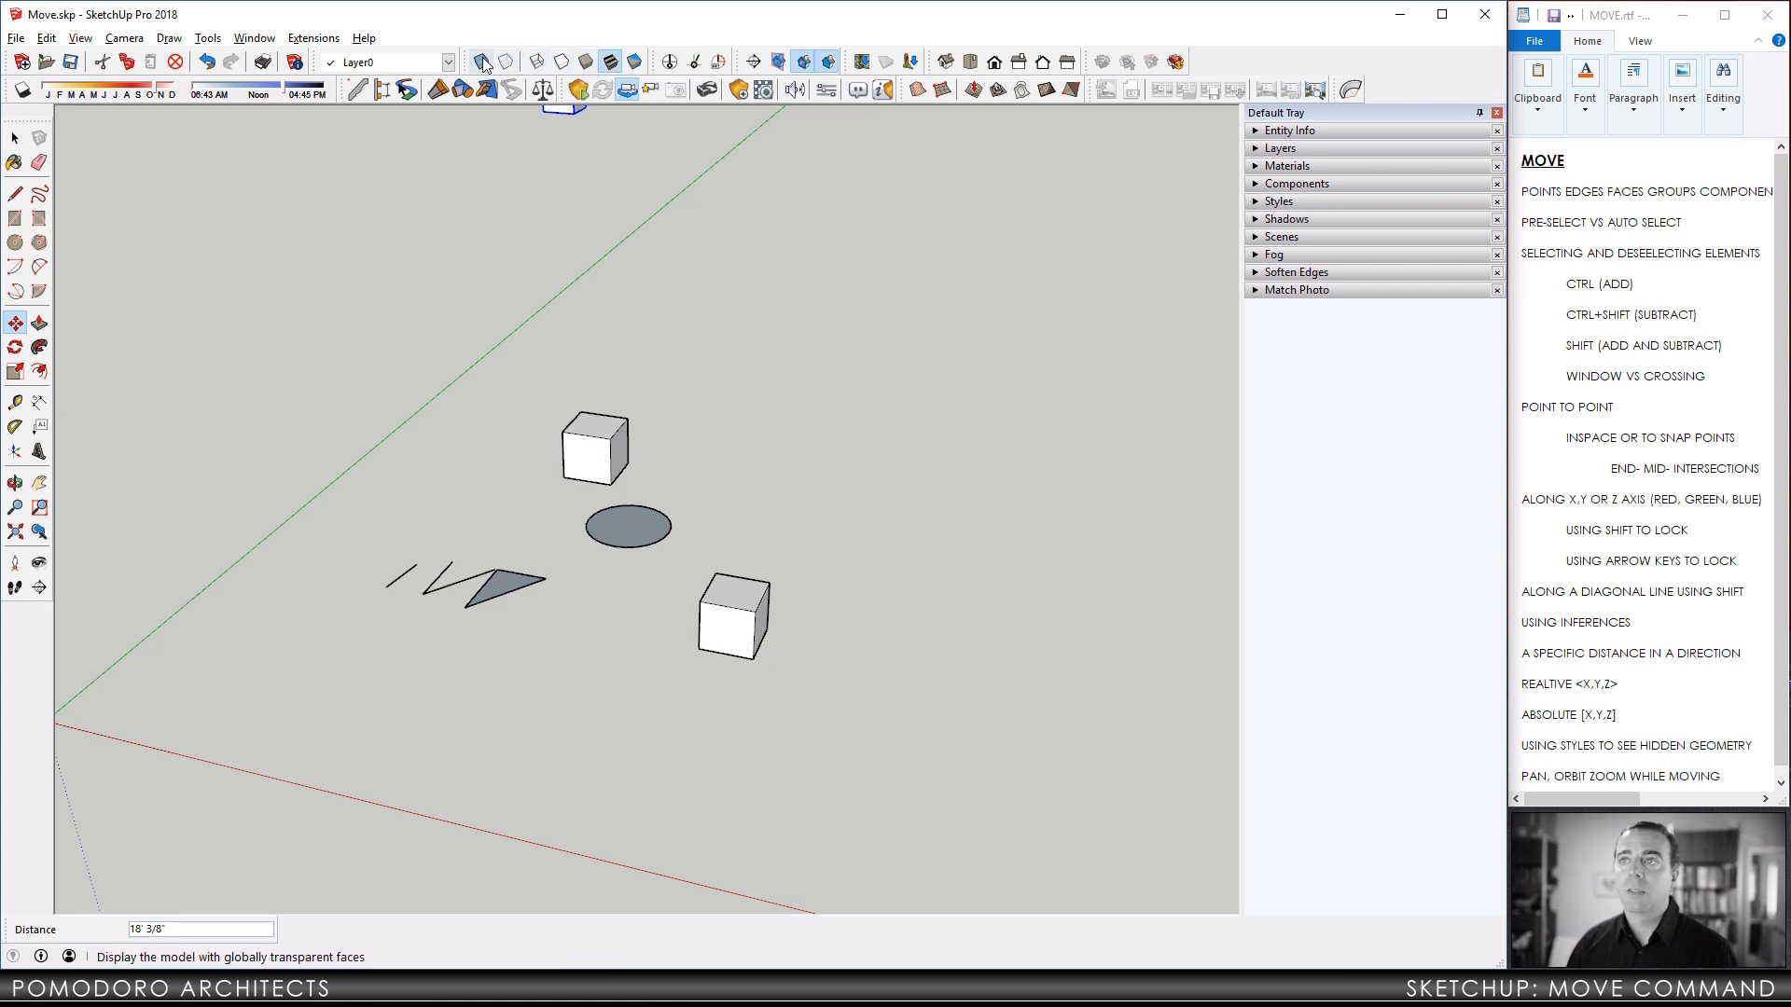
Undock the Styles toolbar to show its display options and dock it back in its former place.
{"action": "left_click_drag", "start_coordinate": [466, 60], "coordinate": [509, 194]}
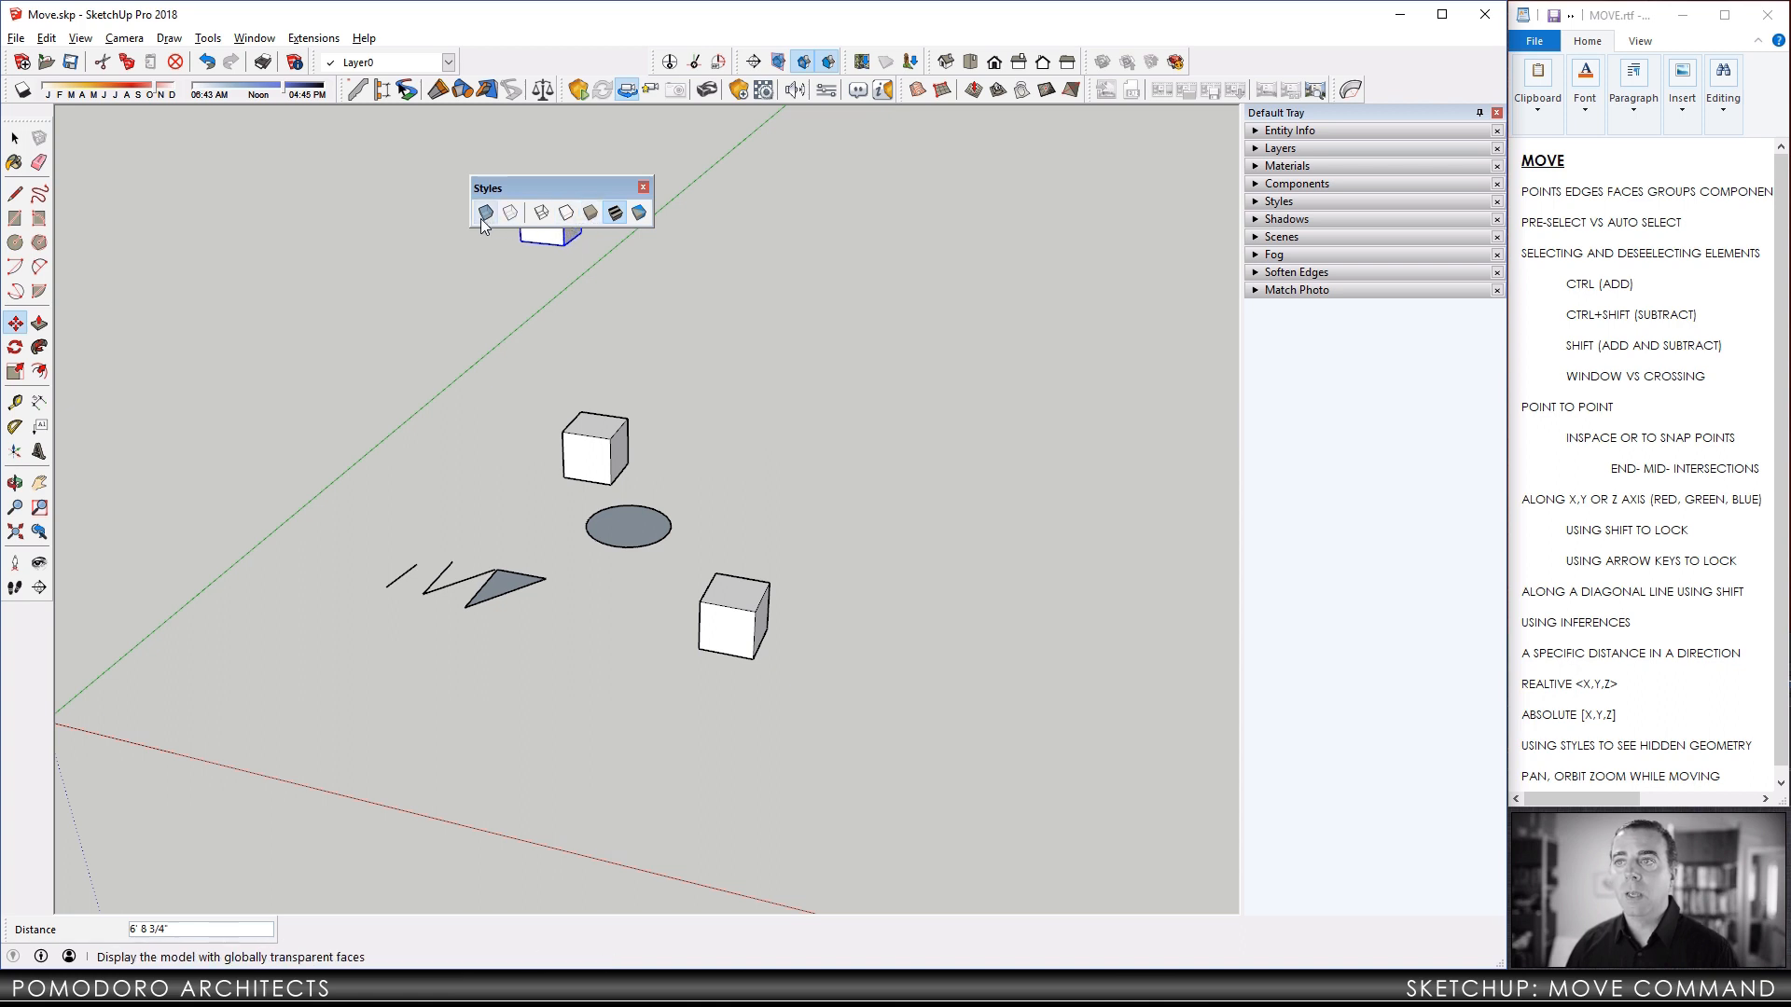
{"action": "left_click_drag", "start_coordinate": [551, 194], "coordinate": [541, 62]}
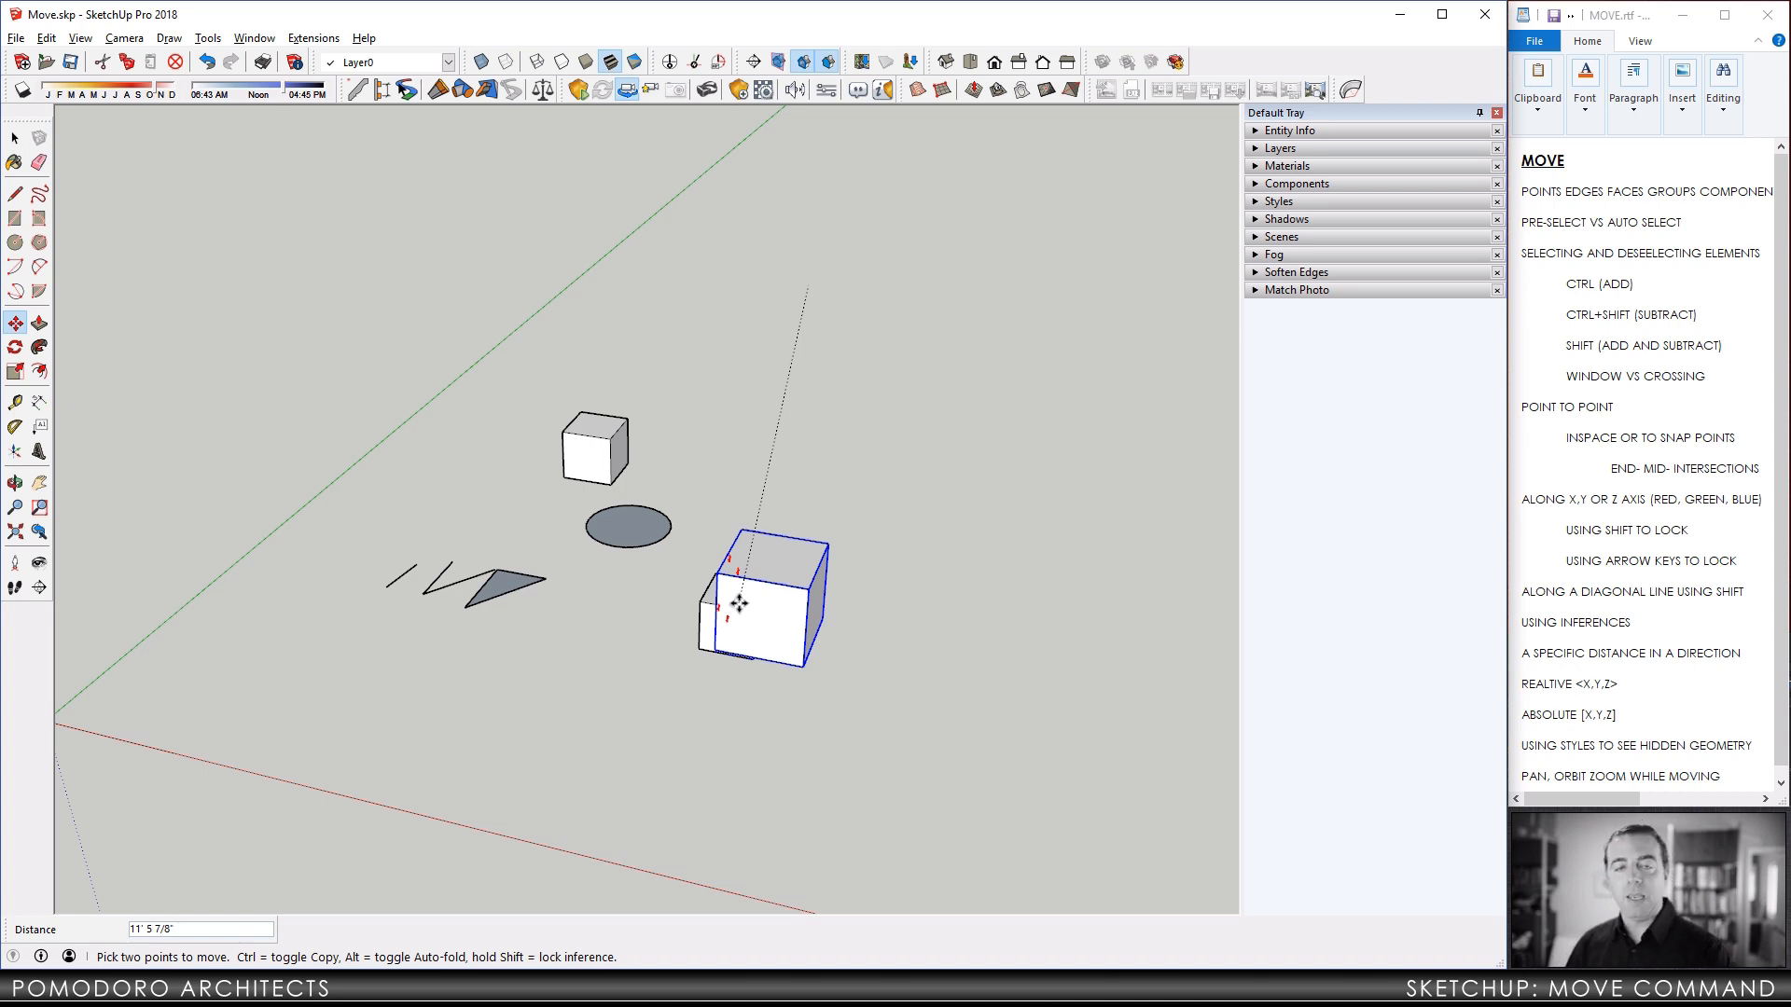
Show back edges and snap the grabbed cube's hidden corner onto the lower cube's front top corner, checking the contact from several angles.
{"action": "key", "text": "k"}
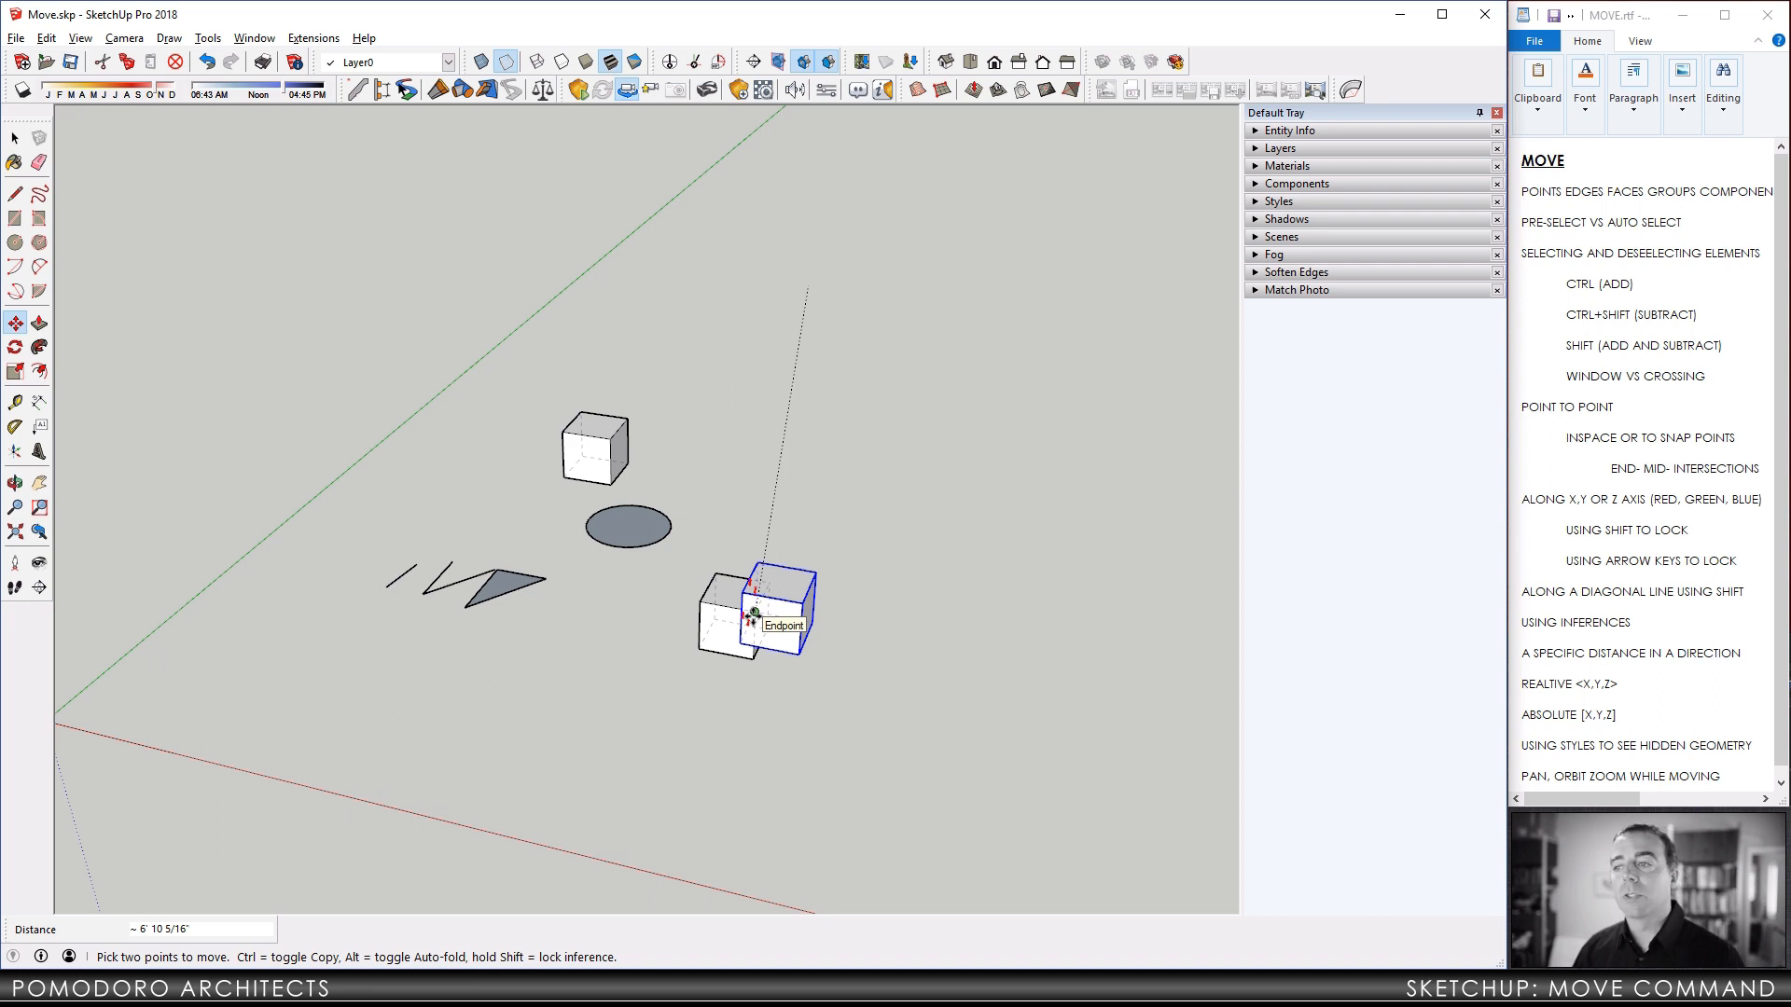
{"action": "scroll", "coordinate": [755, 616], "scroll_direction": "up", "scroll_amount": 5}
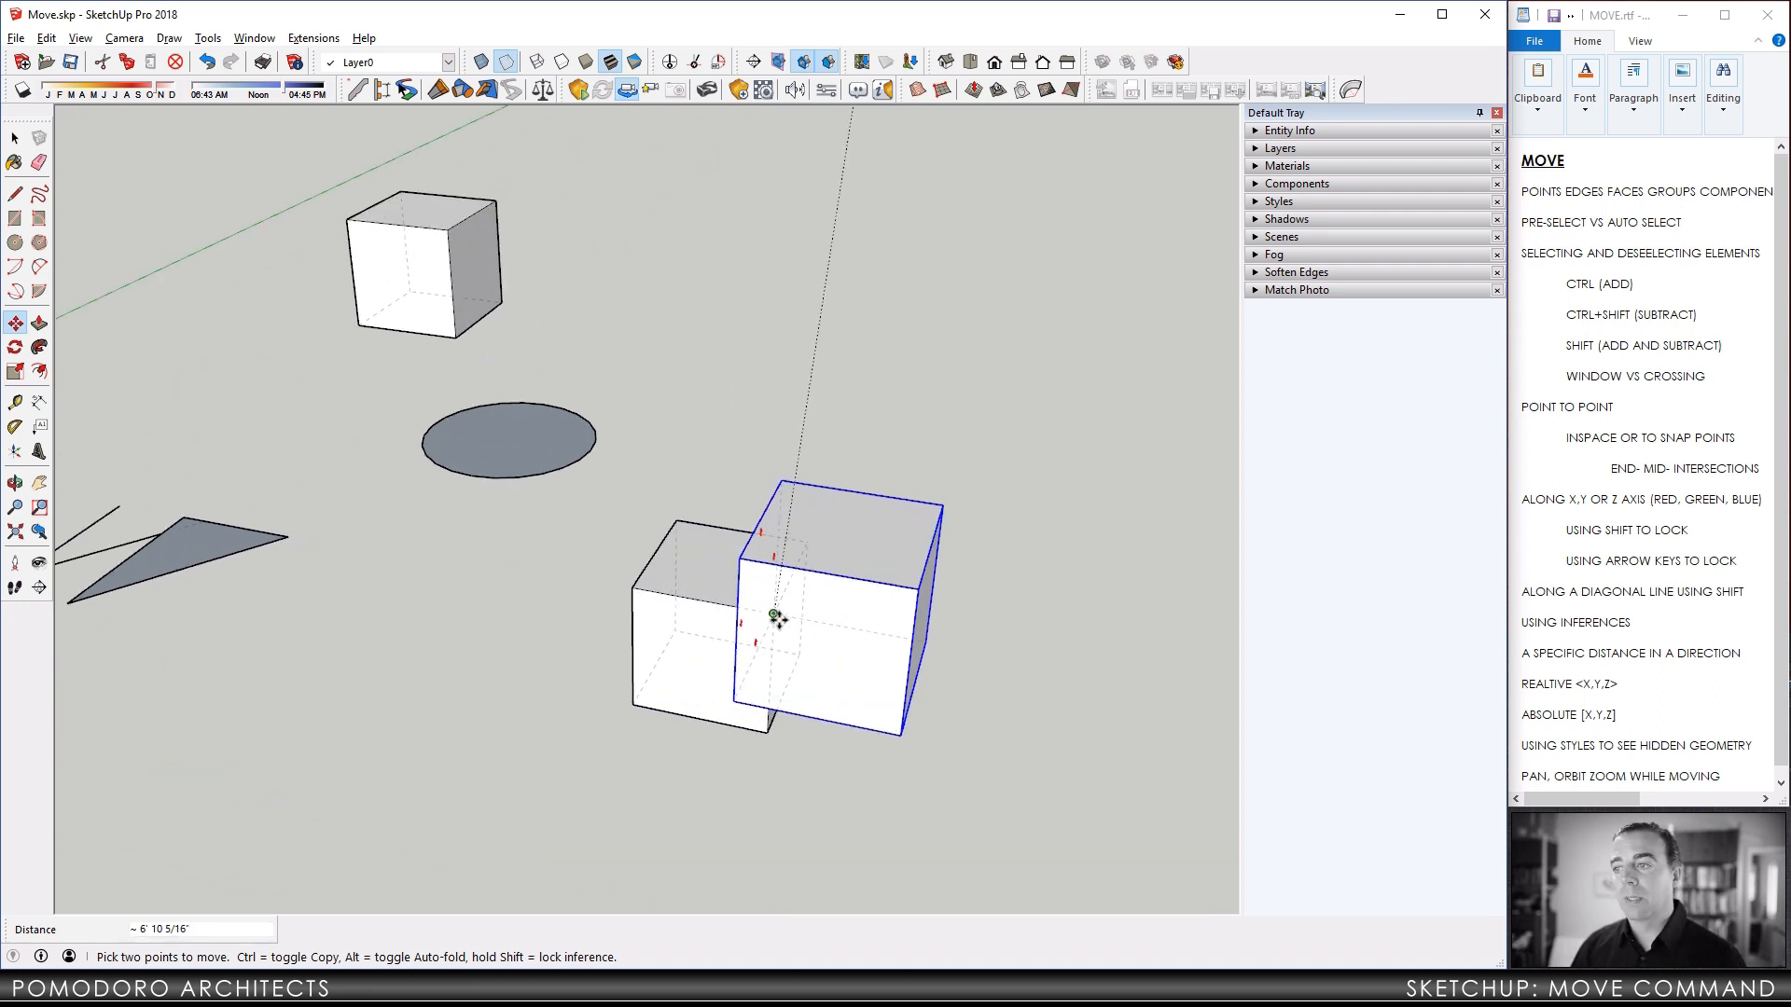
{"action": "scroll", "coordinate": [775, 616], "scroll_direction": "up", "scroll_amount": 5}
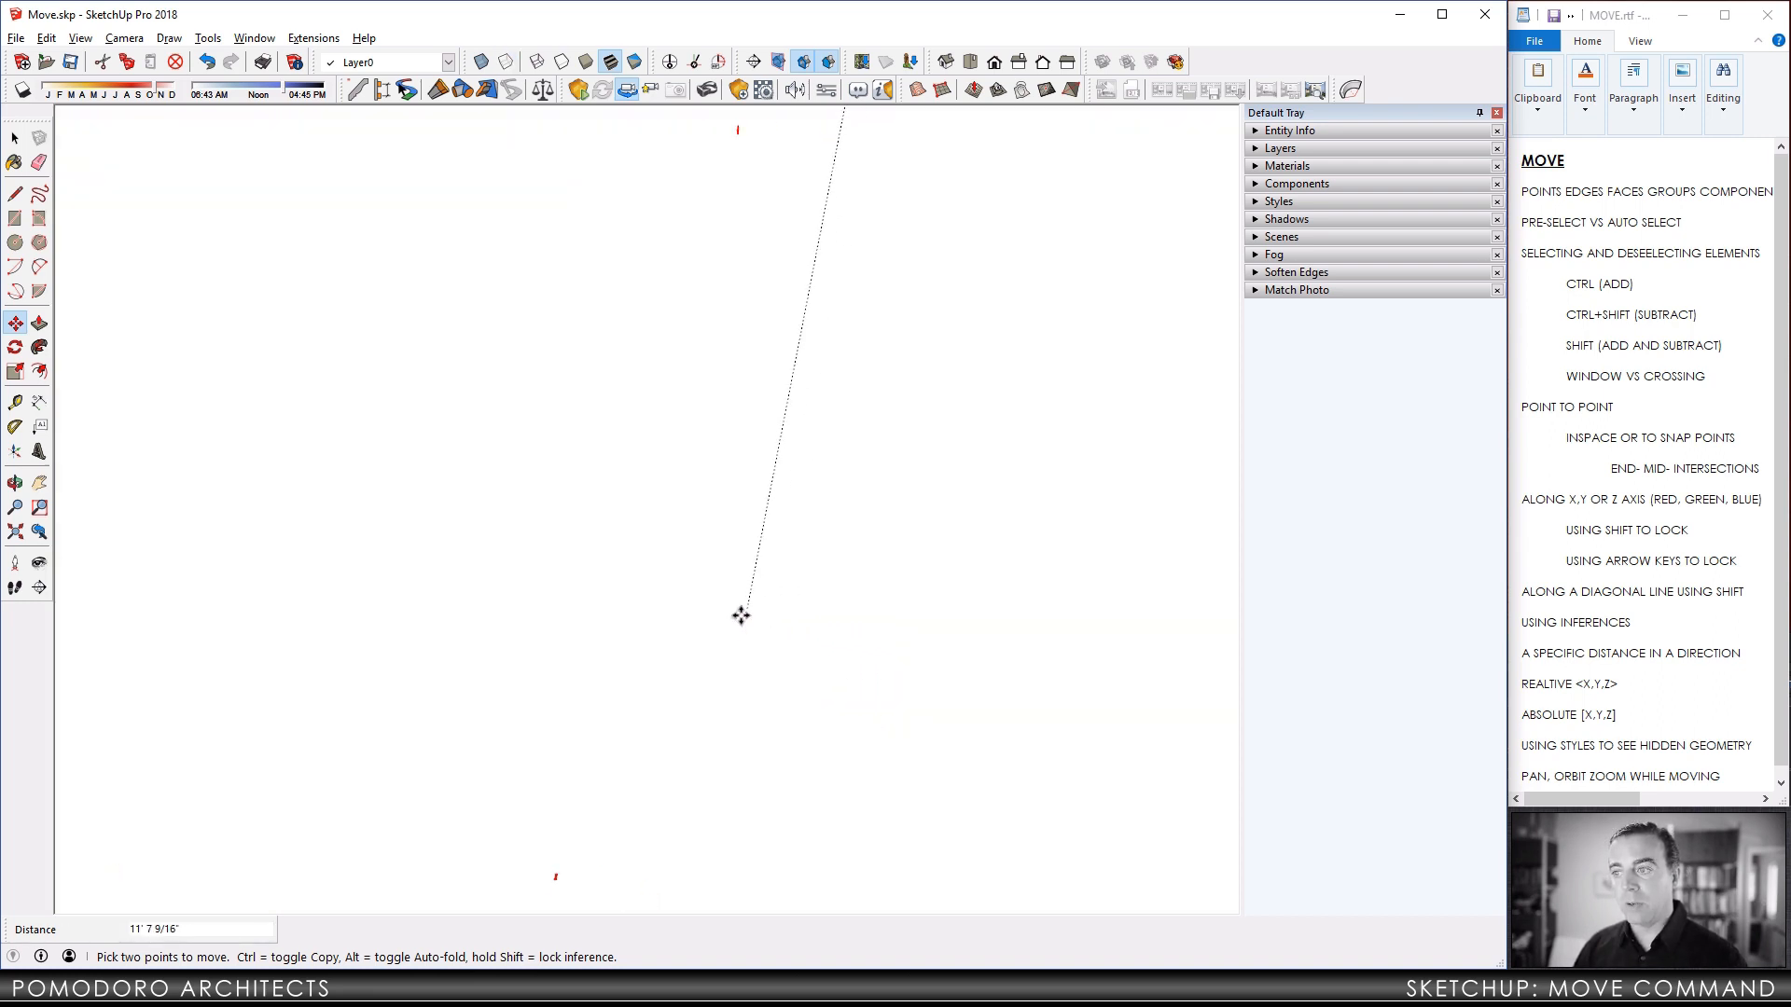
{"action": "scroll", "coordinate": [773, 621], "scroll_direction": "down", "scroll_amount": 3}
{"action": "scroll", "coordinate": [759, 617], "scroll_direction": "down", "scroll_amount": 2}
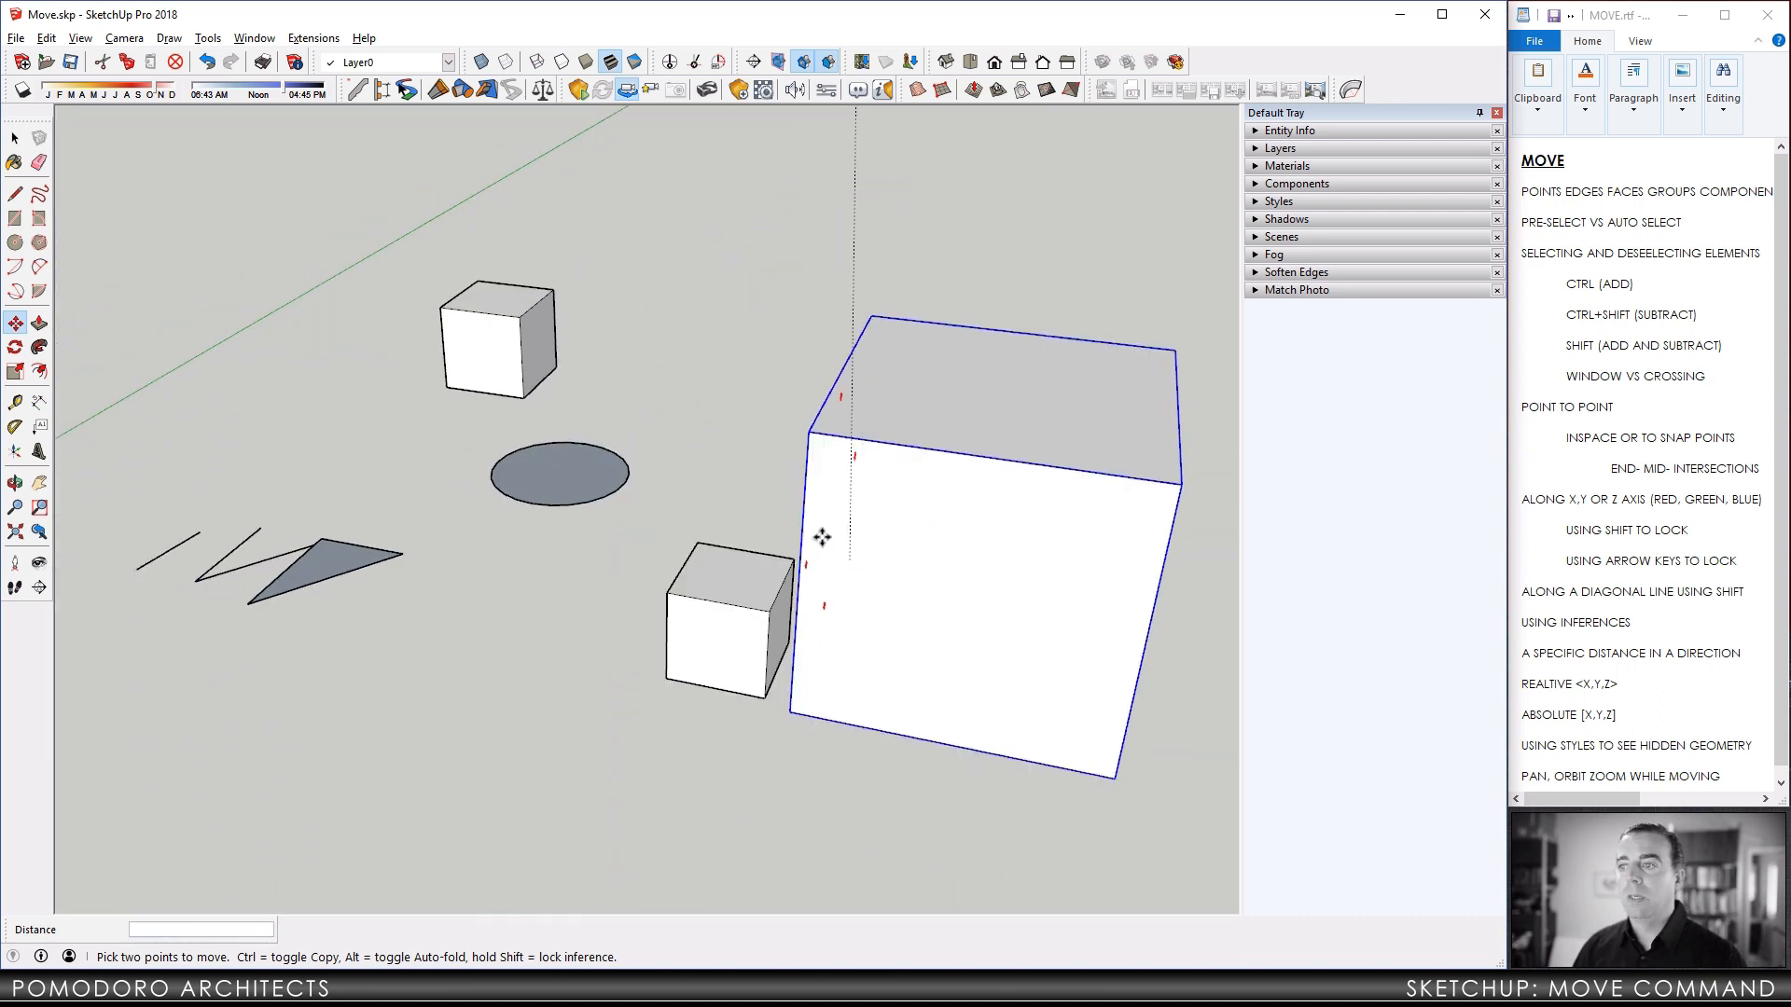
{"action": "scroll", "coordinate": [749, 595], "scroll_direction": "up", "scroll_amount": 3}
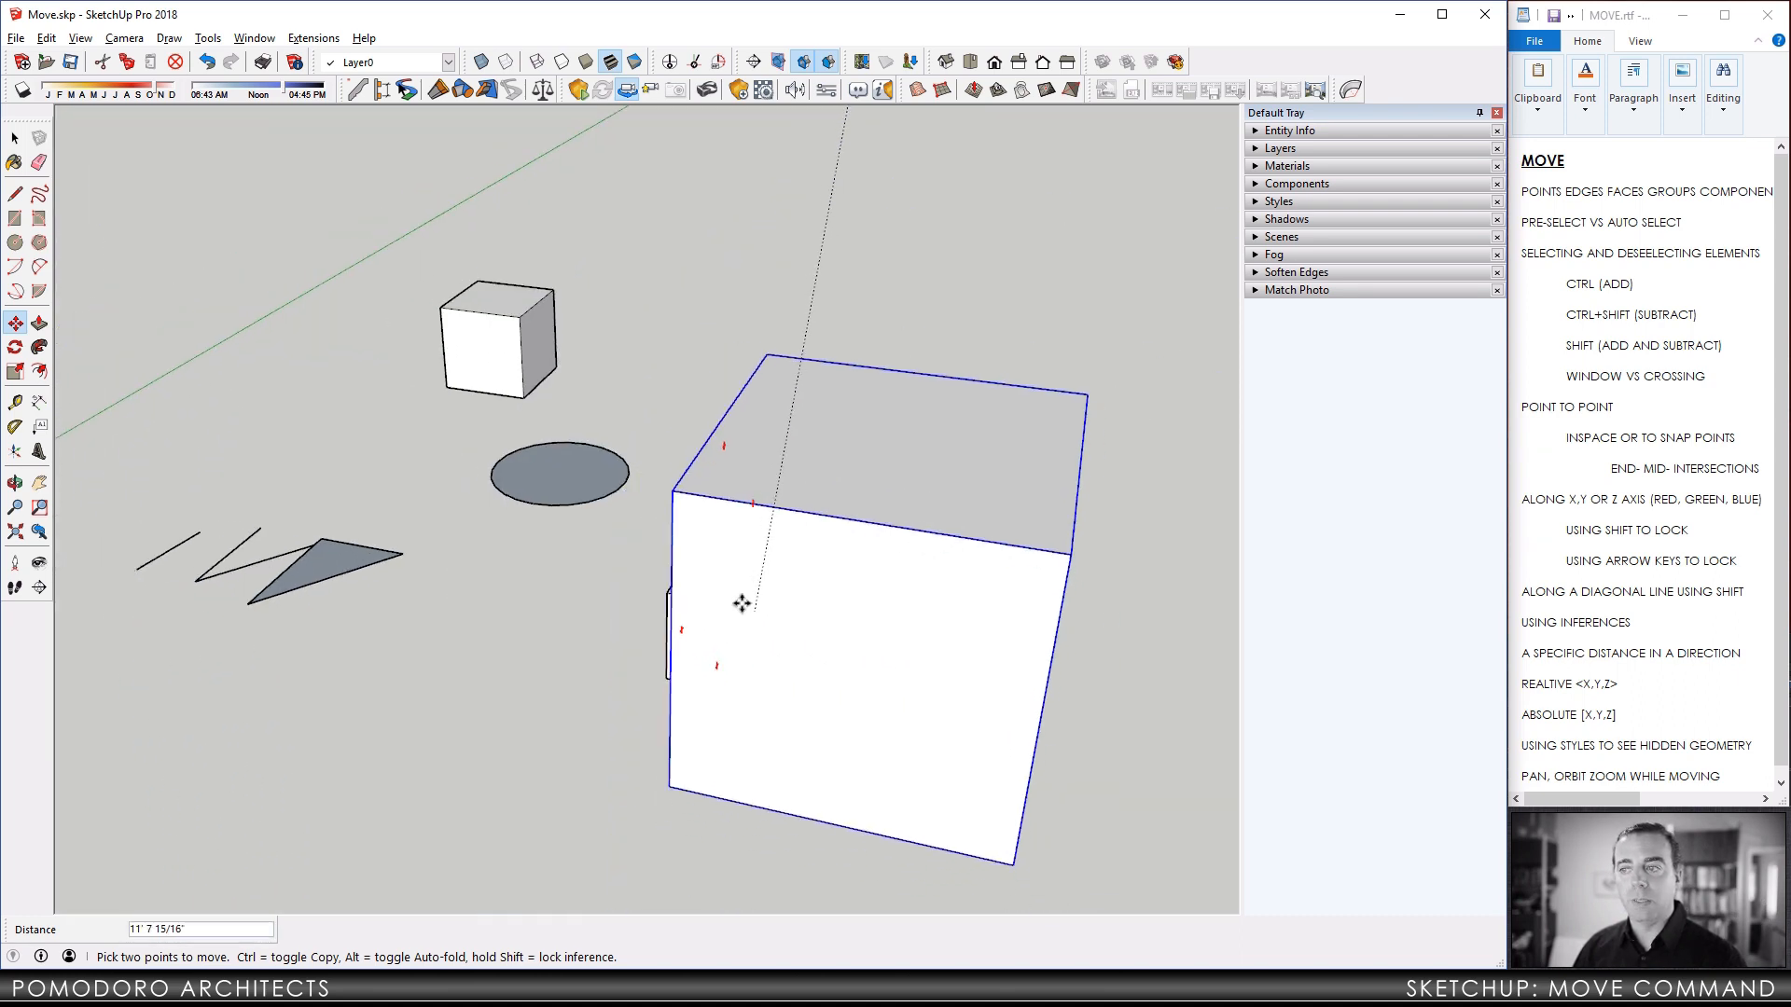
{"action": "scroll", "coordinate": [719, 612], "scroll_direction": "down", "scroll_amount": 3}
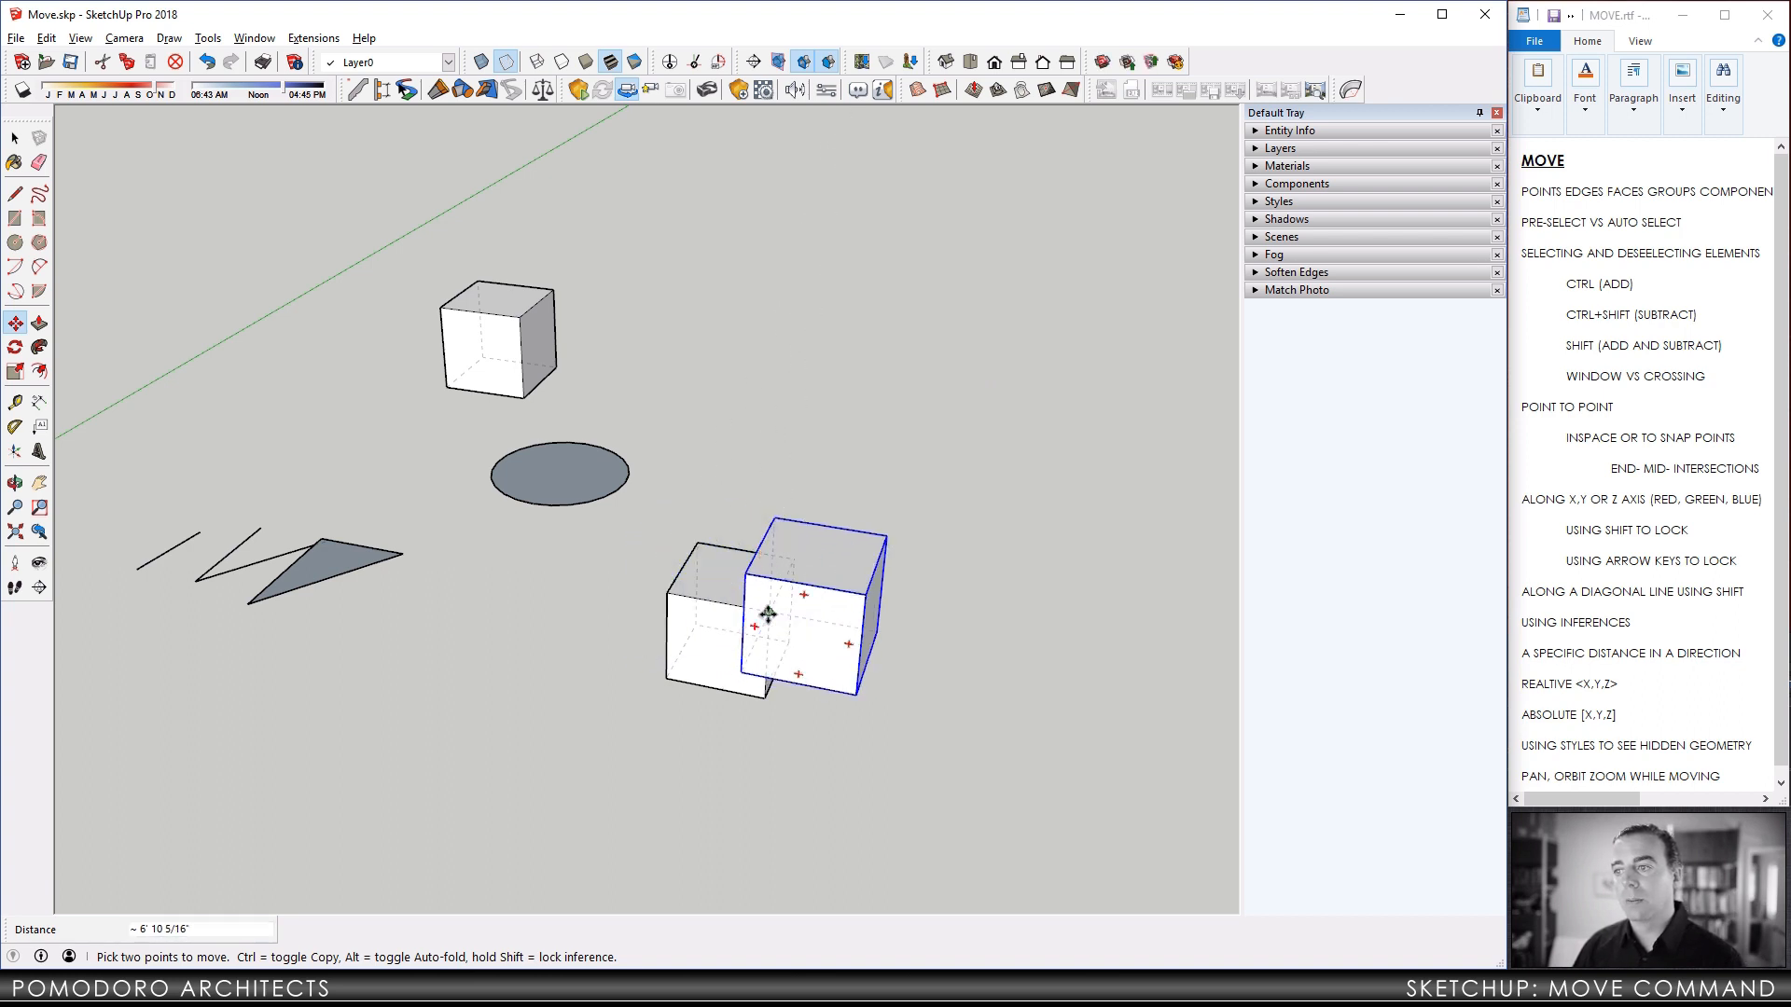
{"action": "middle_click_drag", "start_coordinate": [724, 688], "coordinate": [821, 686]}
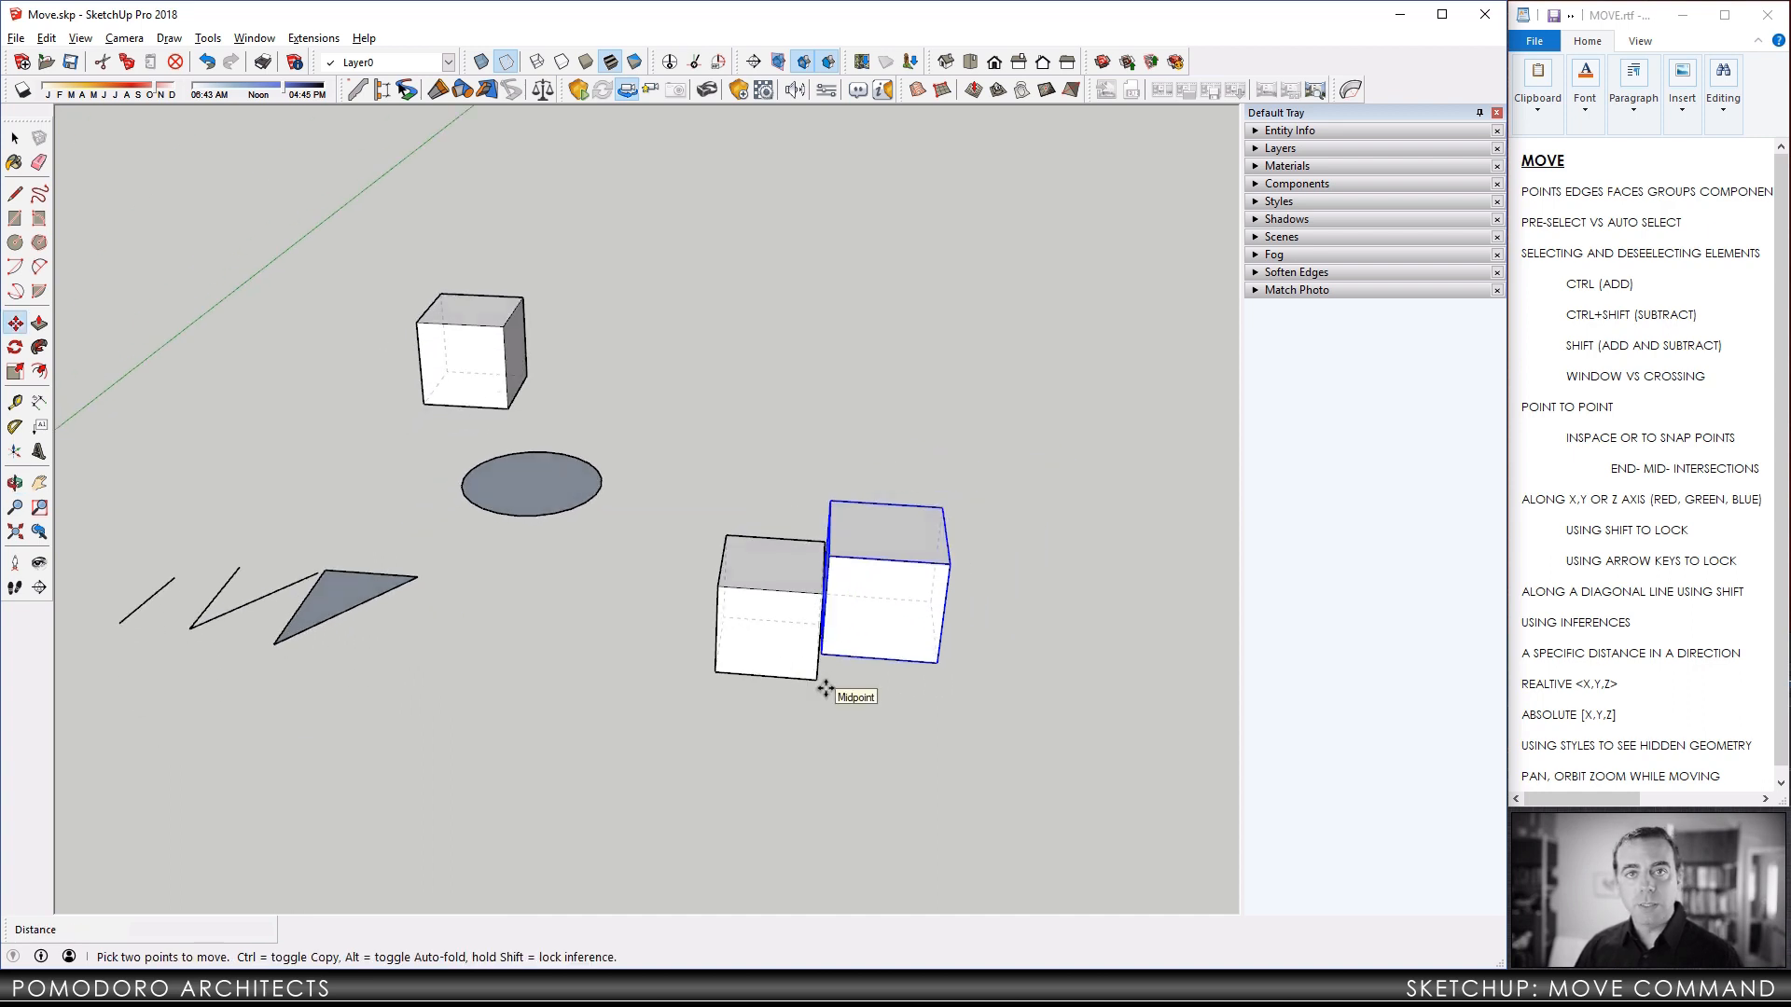
{"action": "middle_click_drag", "start_coordinate": [811, 620], "coordinate": [688, 628]}
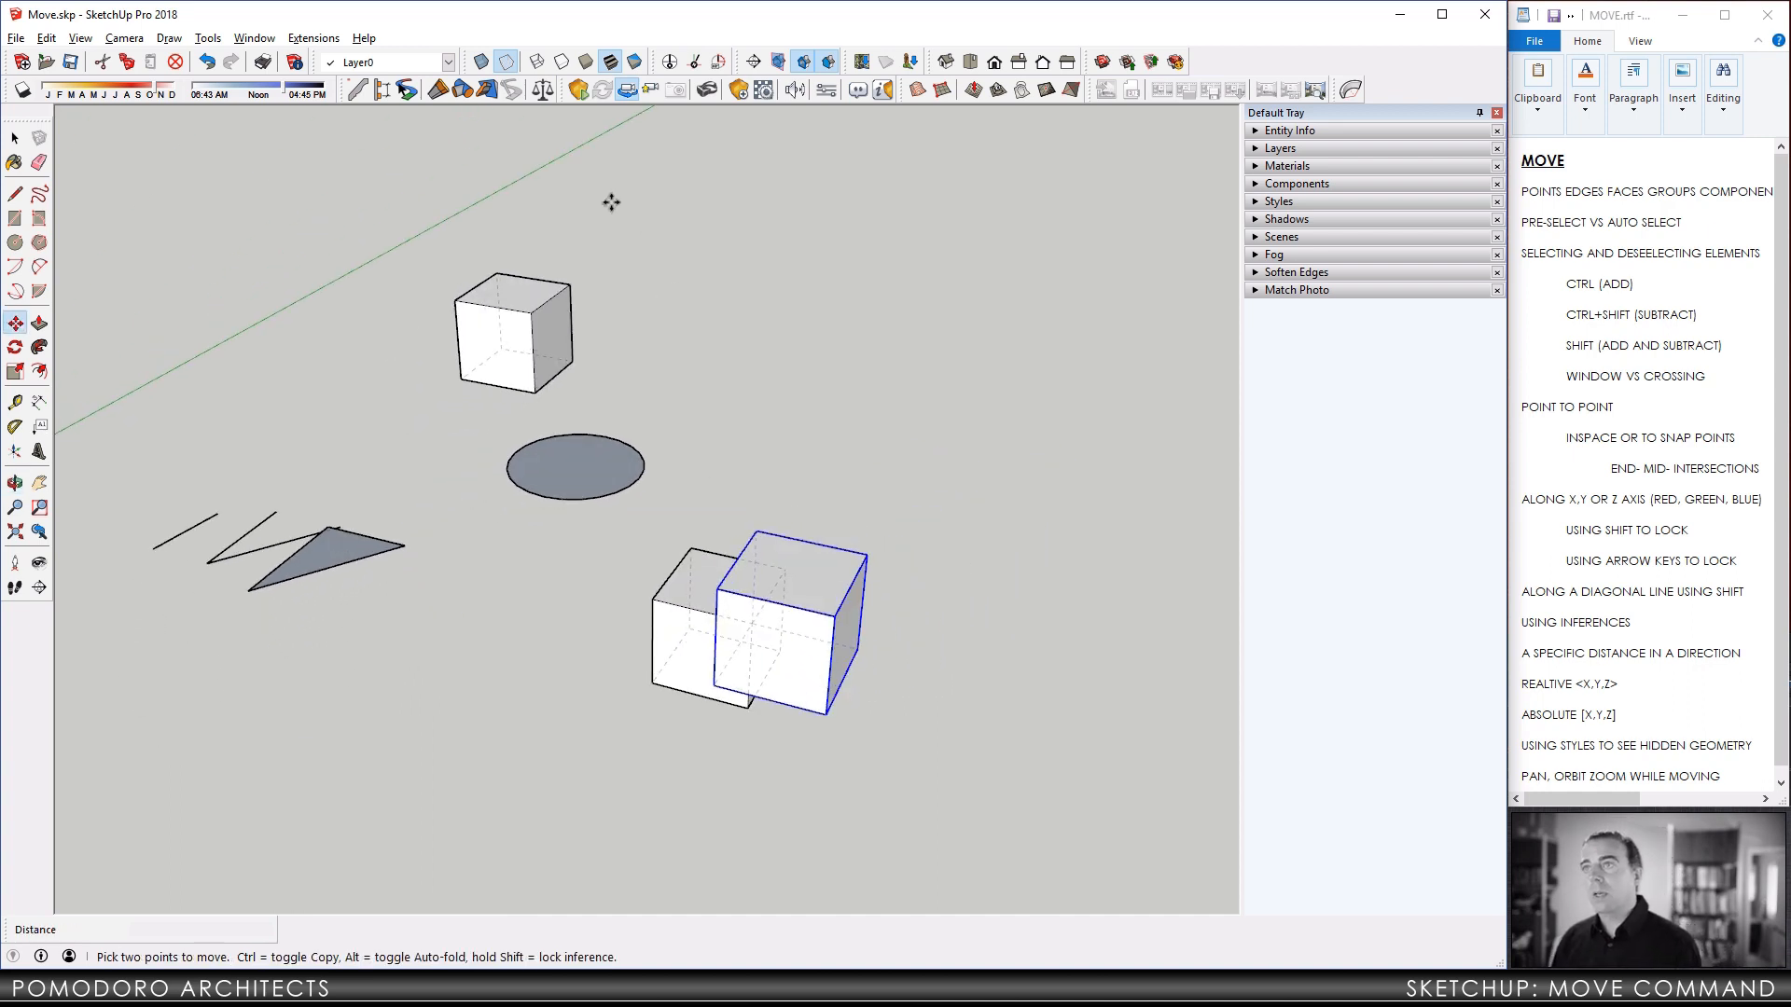
Turn on X-ray display and view the corner contact between the two cubes from other angles.
{"action": "left_click", "coordinate": [481, 61]}
{"action": "middle_click_drag", "start_coordinate": [762, 608], "coordinate": [1100, 628]}
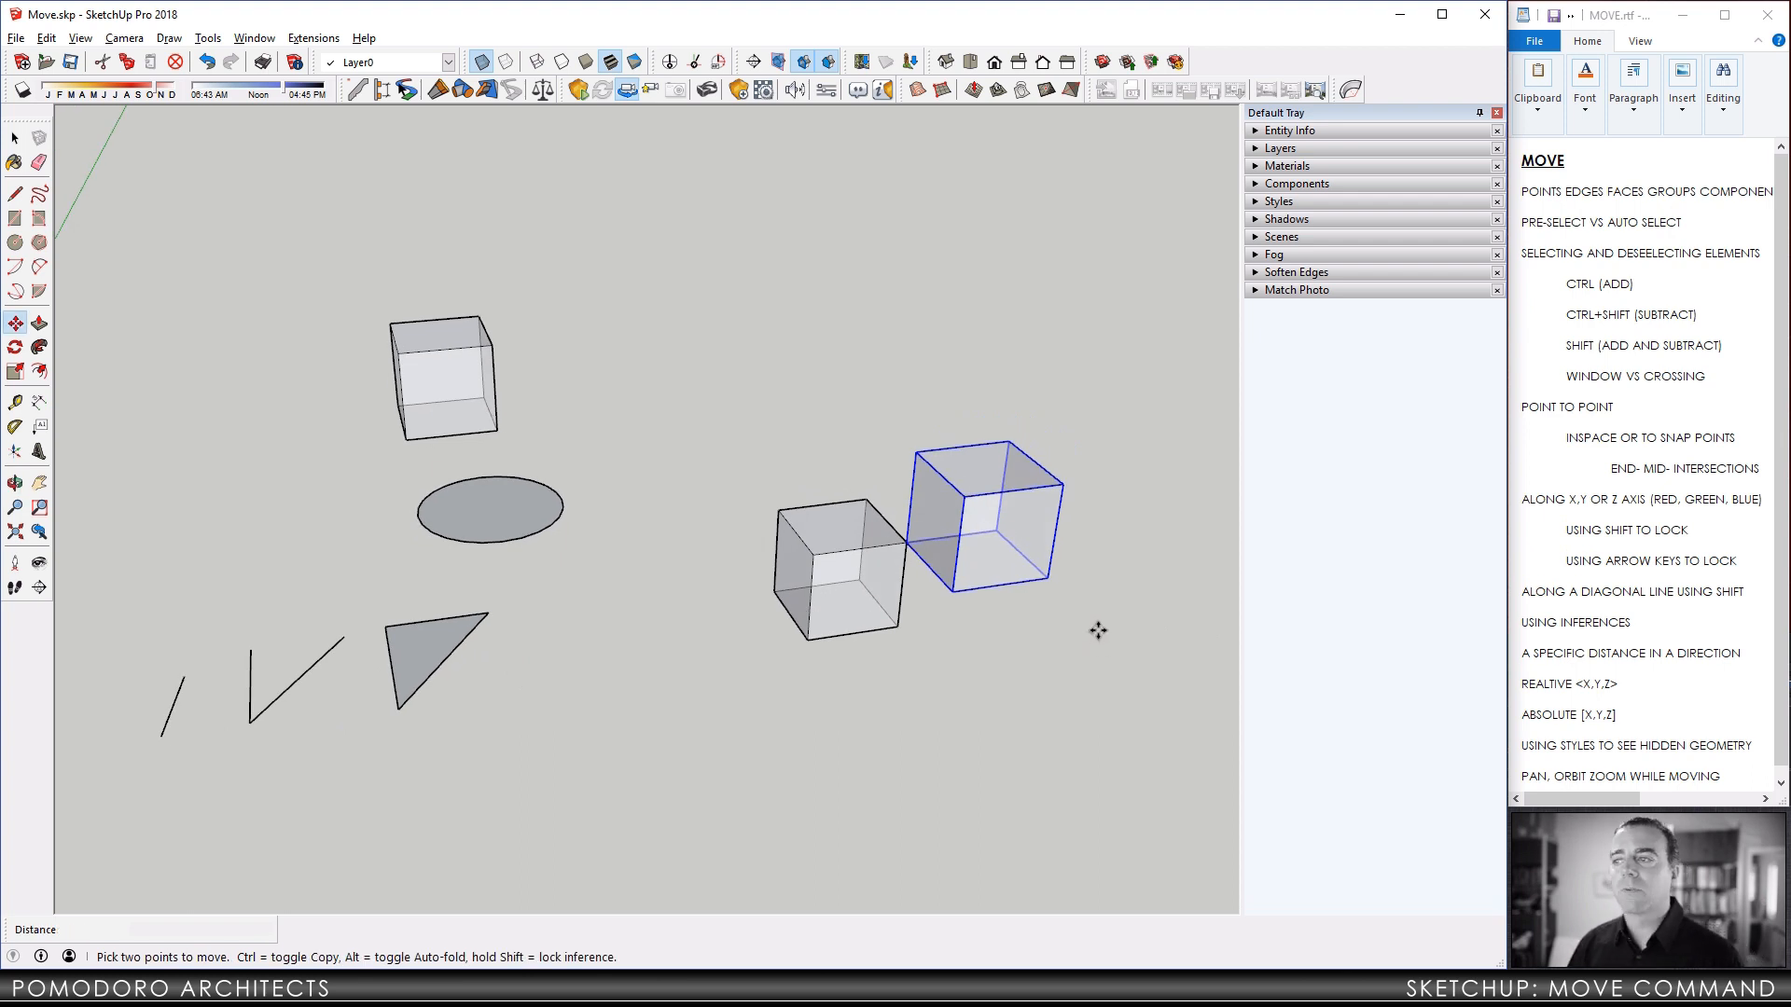
{"action": "middle_click_drag", "start_coordinate": [945, 539], "coordinate": [548, 540]}
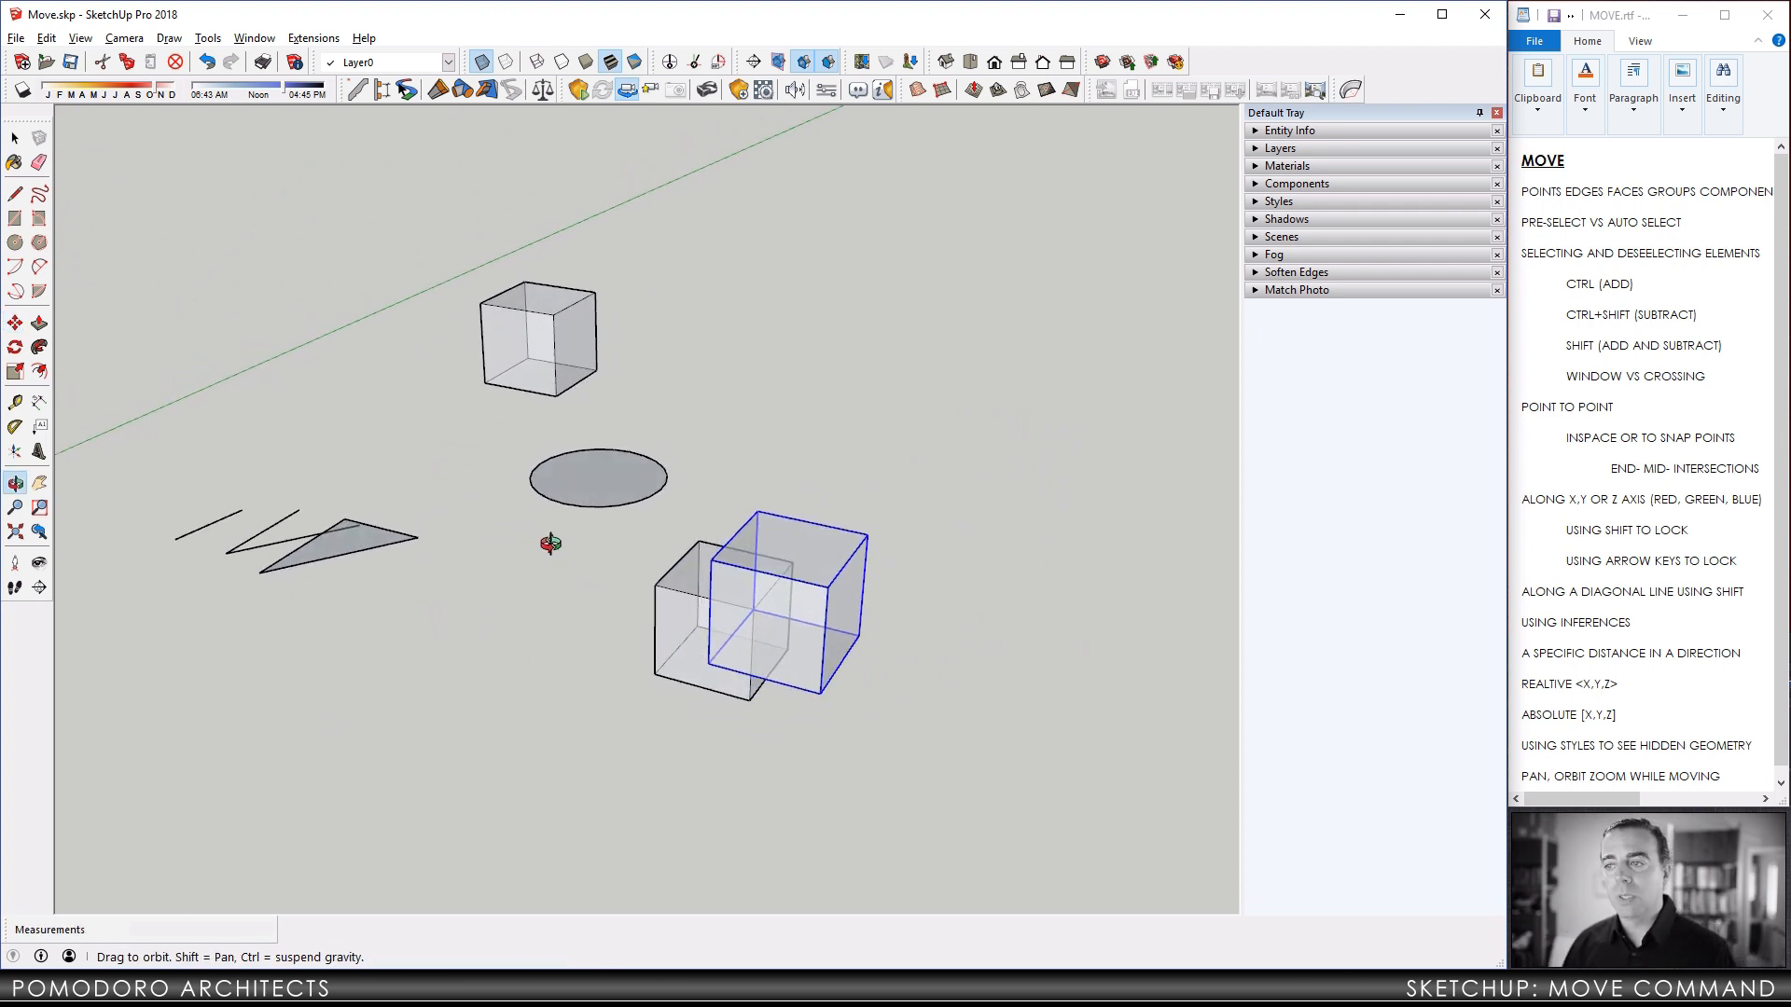
Move the upper cube 1' by its hidden corner to the lower cube's adjacent top corner and return it.
{"action": "left_click", "coordinate": [753, 609]}
{"action": "left_click", "coordinate": [655, 585]}
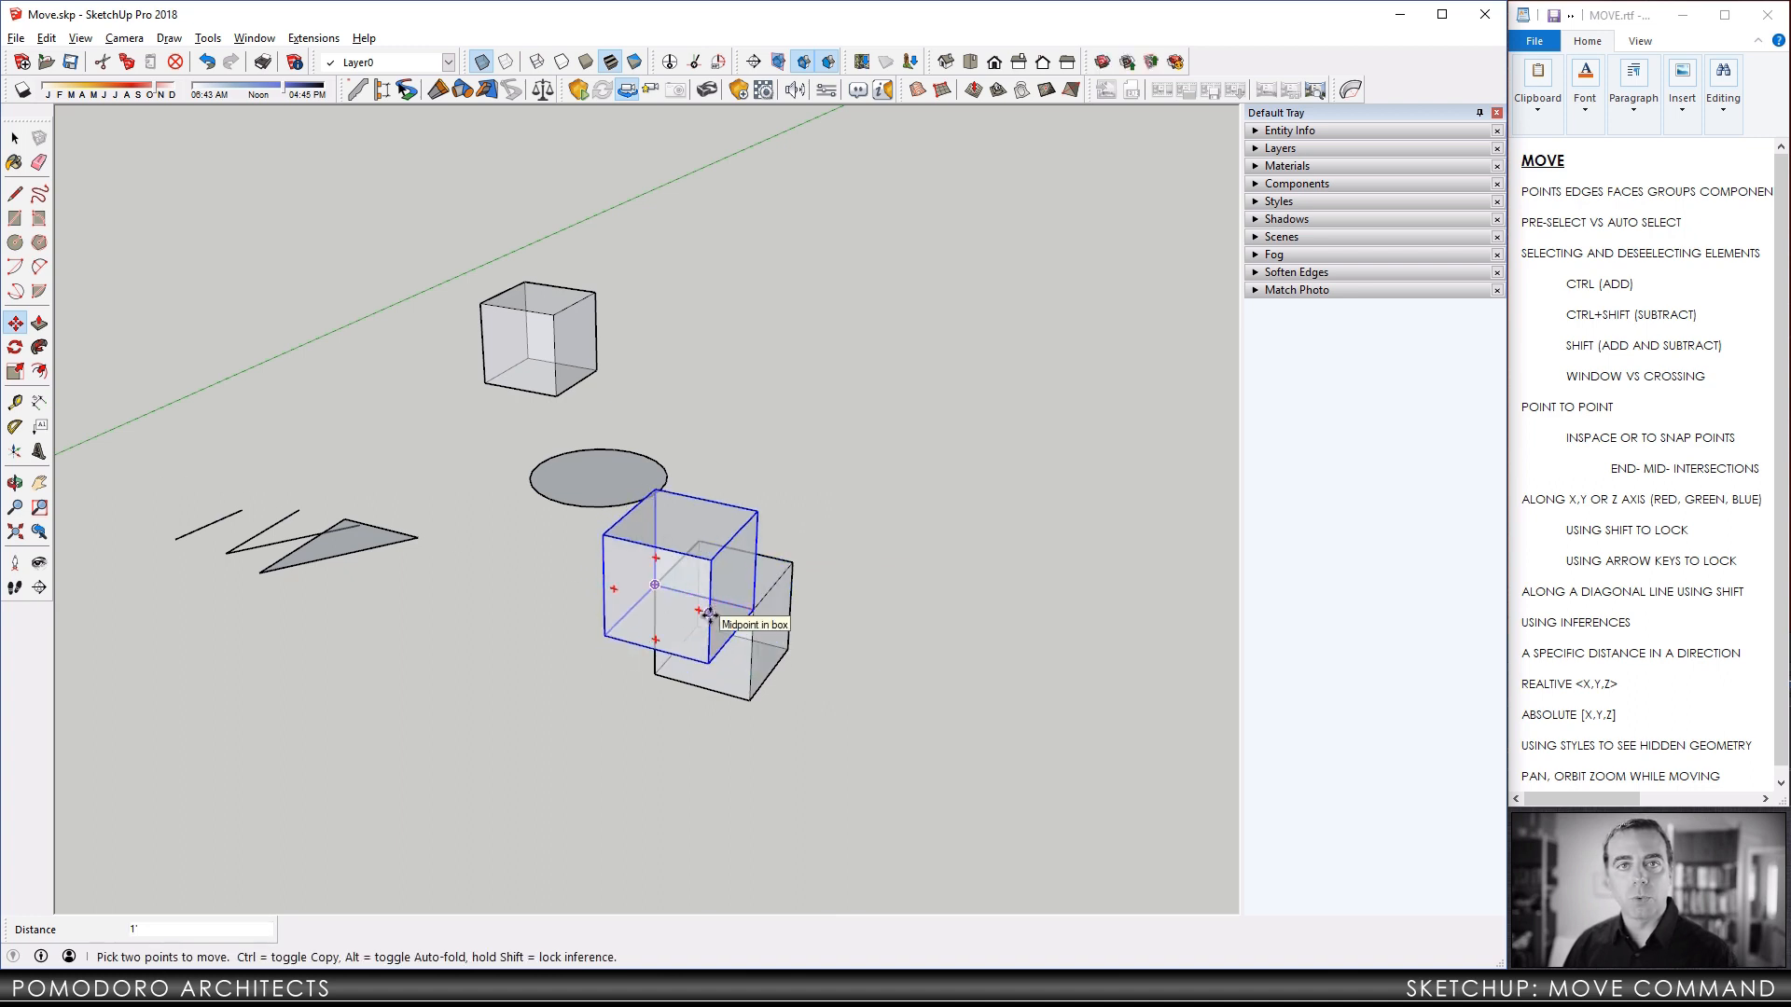
{"action": "left_click", "coordinate": [654, 585]}
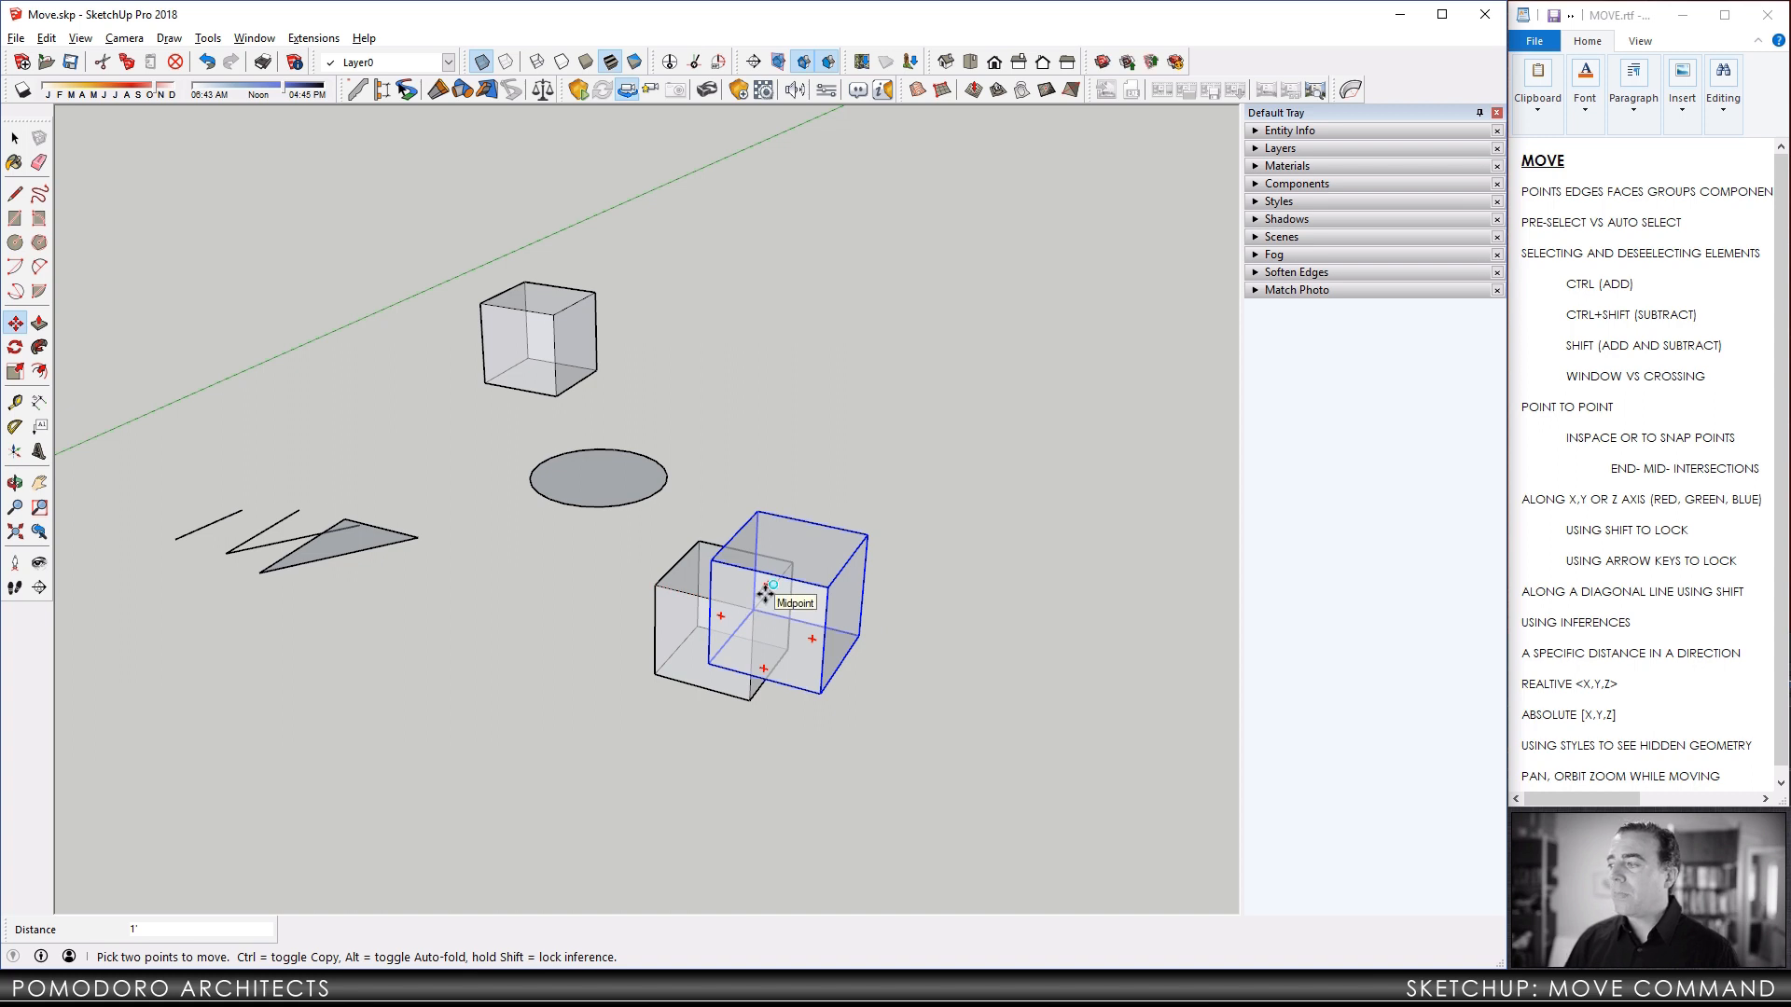
{"action": "left_click", "coordinate": [764, 593]}
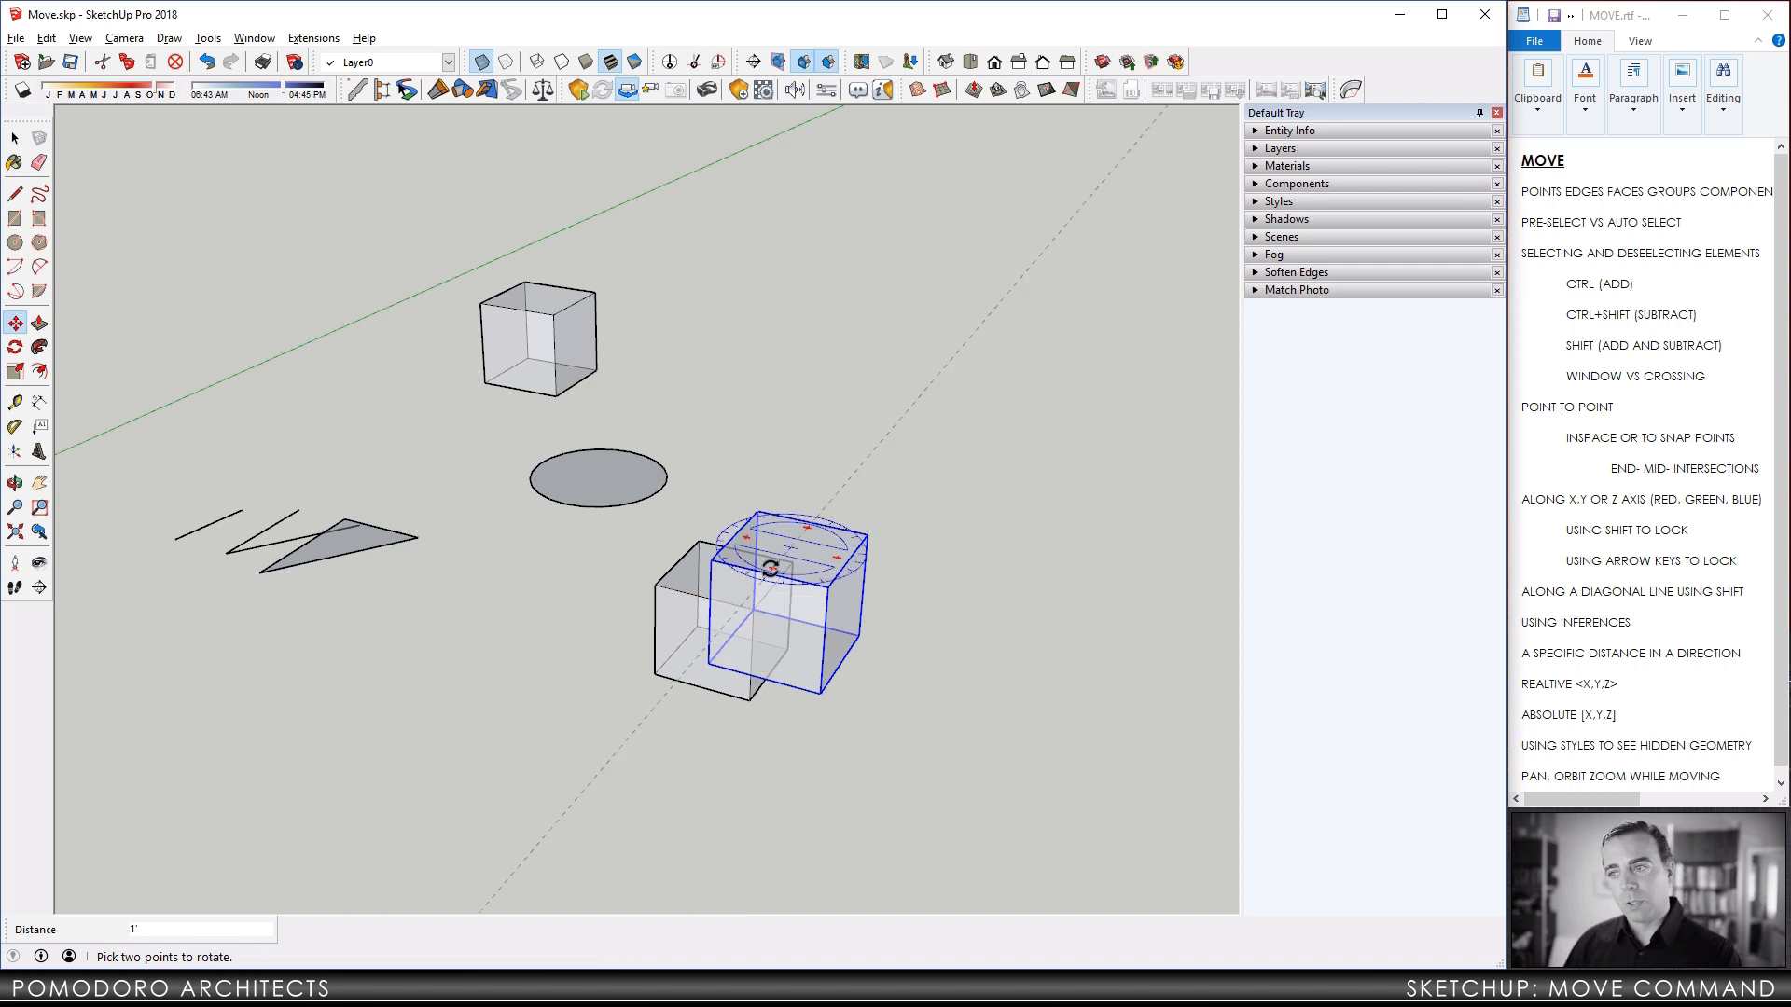
Try to snap the upper cube's hidden corner onto the cube above the disc while orbiting and zooming, and cancel the move.
{"action": "left_click", "coordinate": [739, 602]}
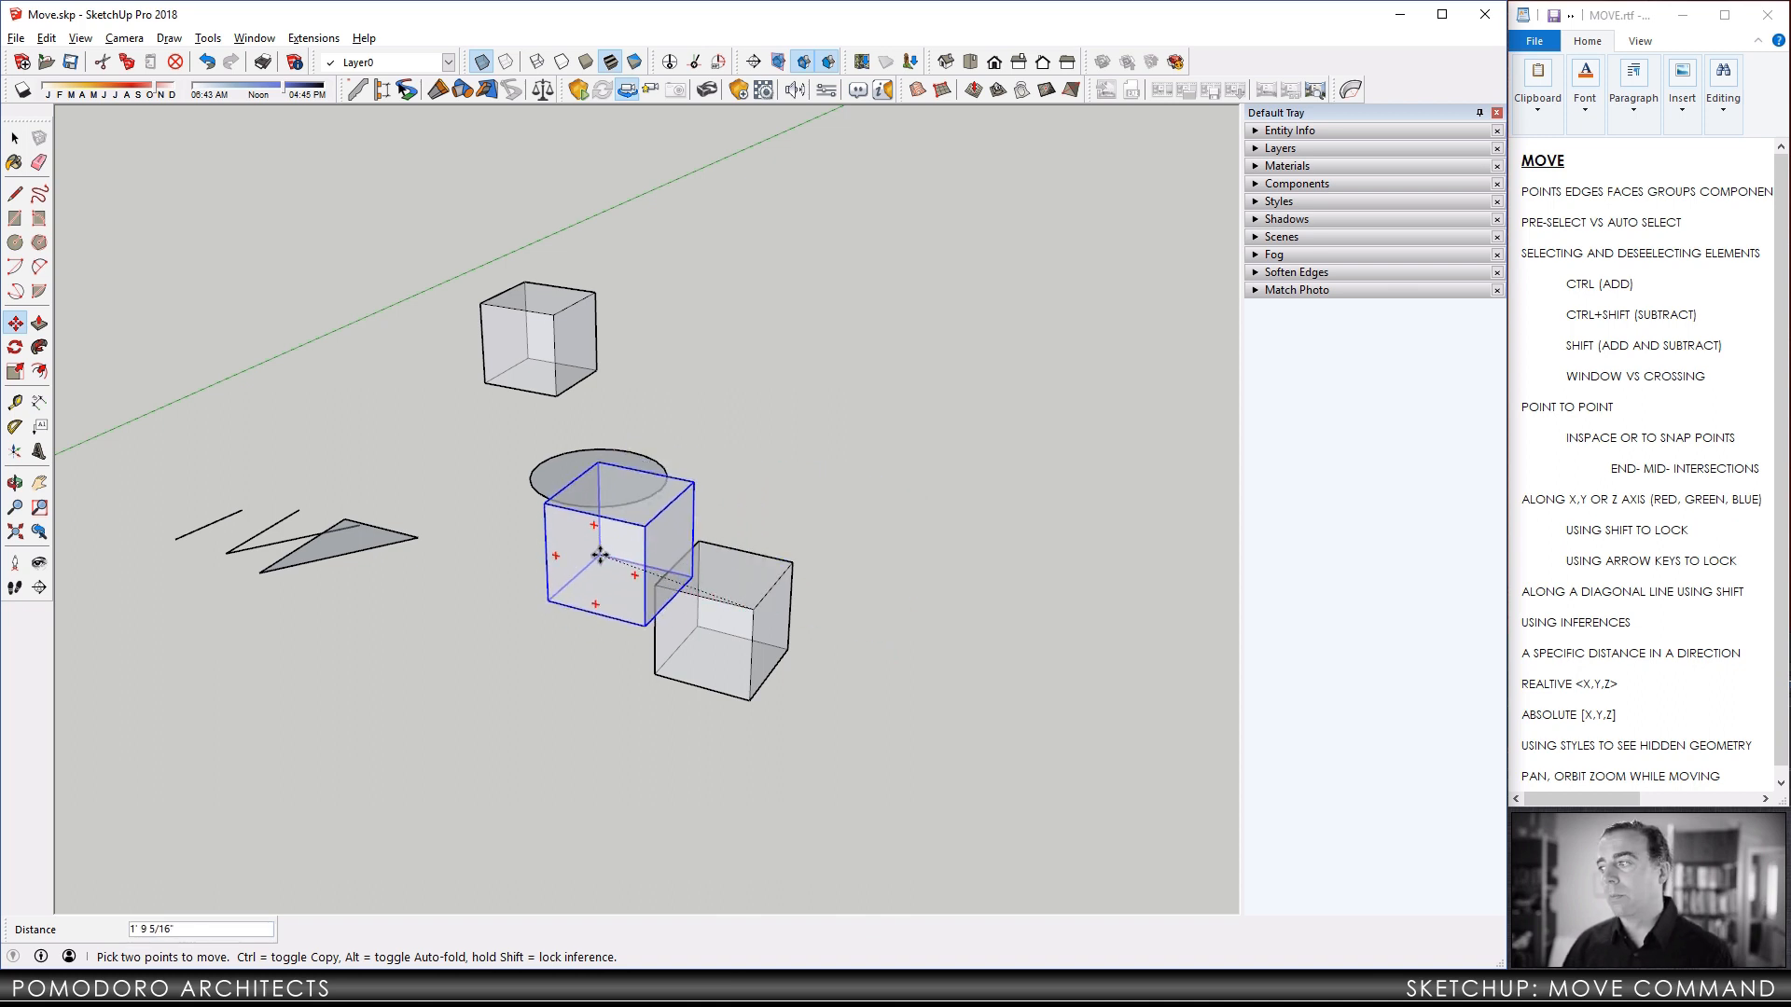
{"action": "middle_click_drag", "start_coordinate": [600, 555], "coordinate": [886, 504]}
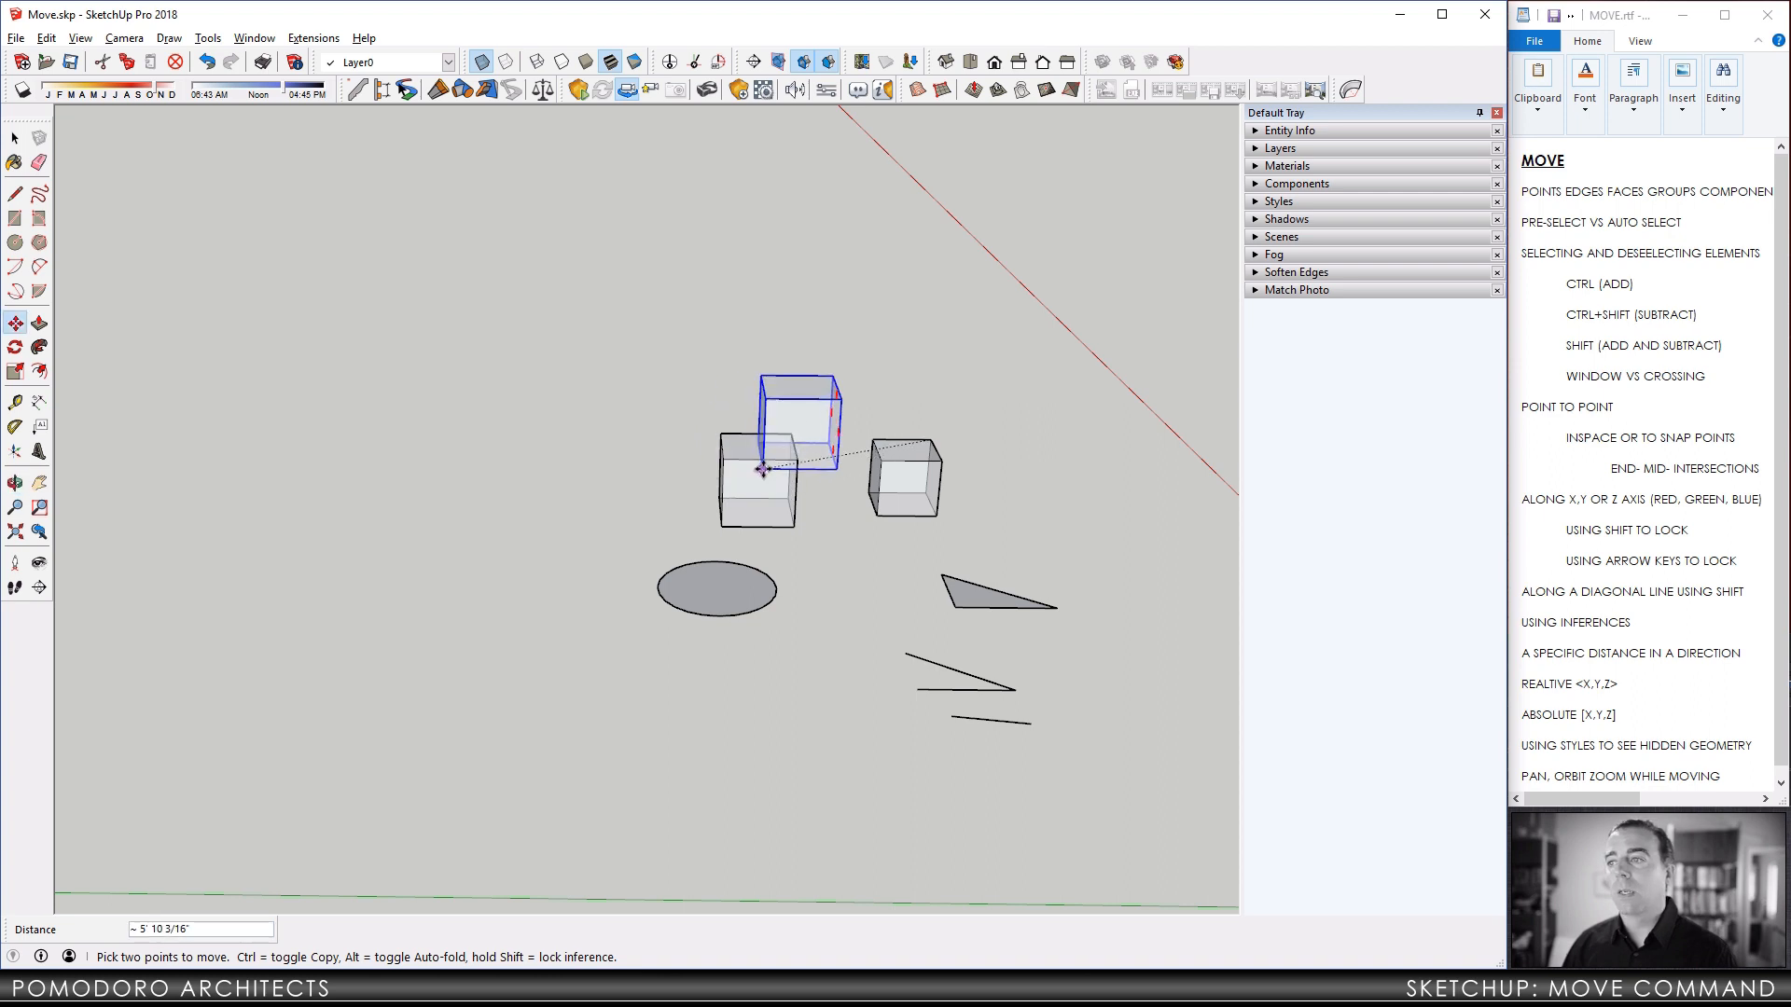
{"action": "scroll", "coordinate": [814, 469], "scroll_direction": "up", "scroll_amount": 3}
{"action": "scroll", "coordinate": [814, 469], "scroll_direction": "up", "scroll_amount": 3}
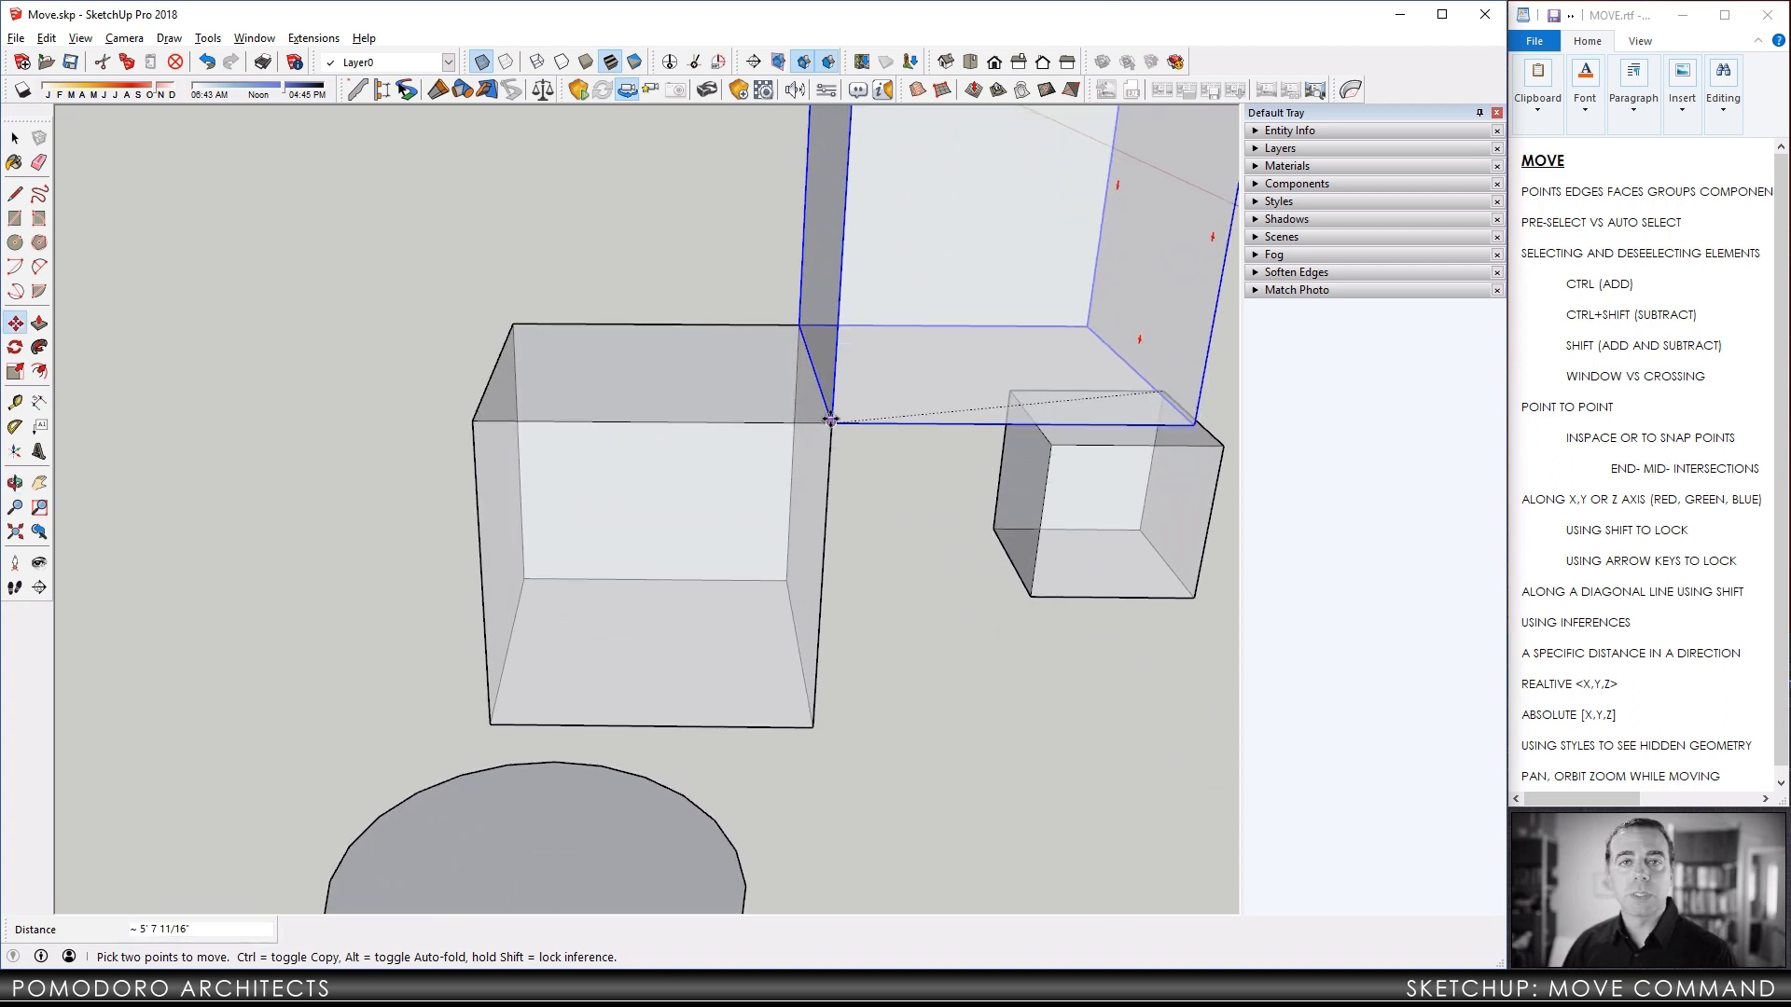
{"action": "scroll", "coordinate": [825, 423], "scroll_direction": "down", "scroll_amount": 5}
{"action": "middle_click_drag", "start_coordinate": [712, 474], "coordinate": [1039, 496]}
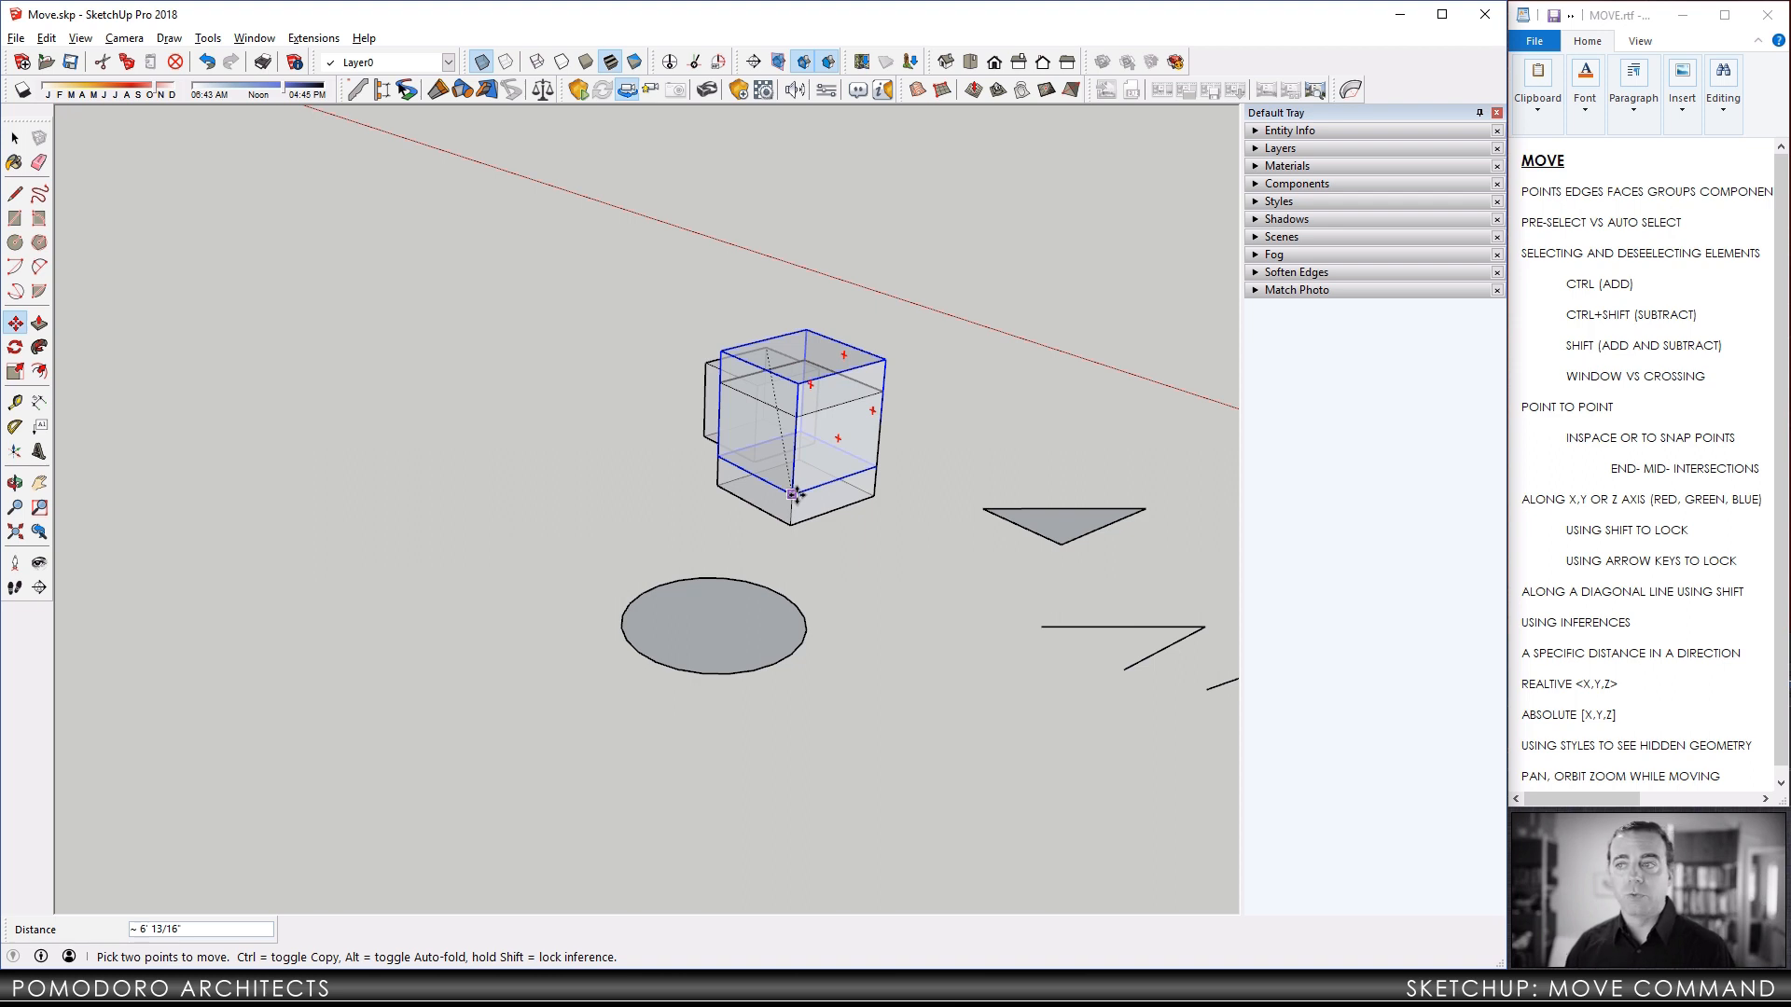
{"action": "key", "text": "space"}
{"action": "middle_click_drag", "start_coordinate": [825, 530], "coordinate": [410, 559]}
{"action": "scroll", "coordinate": [847, 432], "scroll_direction": "down", "scroll_amount": 2}
{"action": "middle_click_drag", "start_coordinate": [847, 432], "coordinate": [739, 424]}
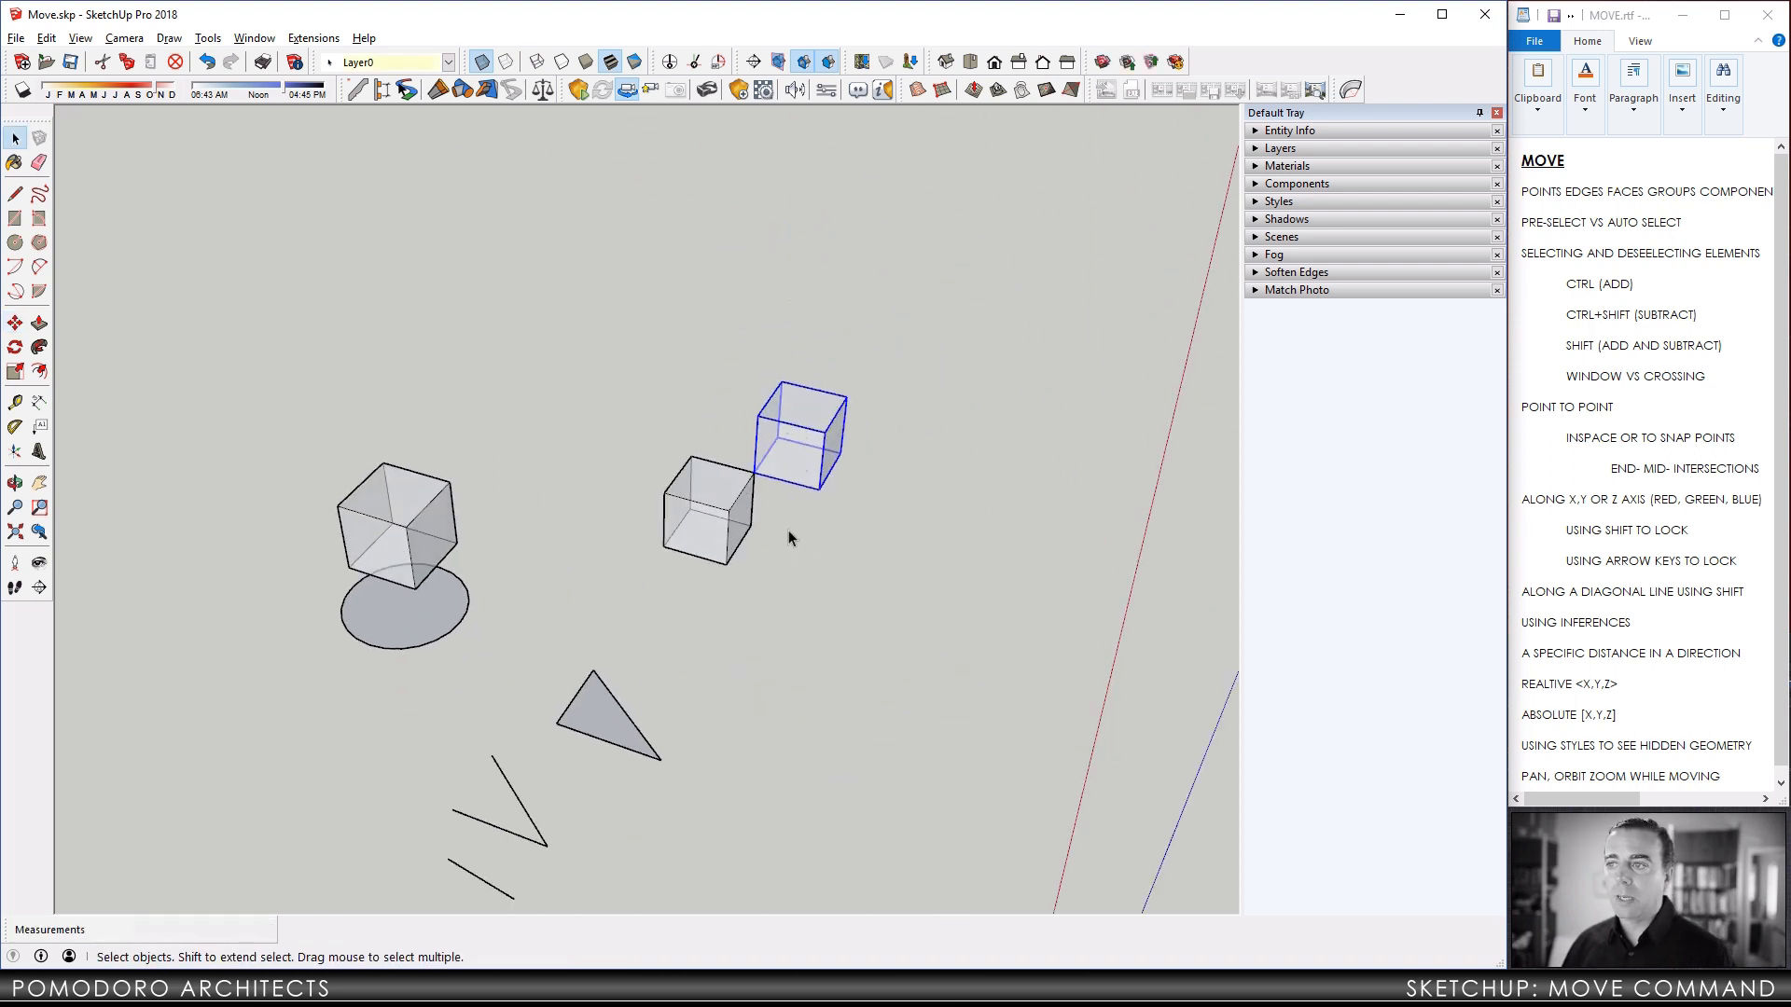
Try rotating the selected cube about the red axis and the blue axis with the Move tool's rotation grips, cancelling each rotation.
{"action": "key", "text": "m"}
{"action": "middle_click_drag", "start_coordinate": [820, 451], "coordinate": [830, 487]}
{"action": "scroll", "coordinate": [830, 487], "scroll_direction": "up", "scroll_amount": 3}
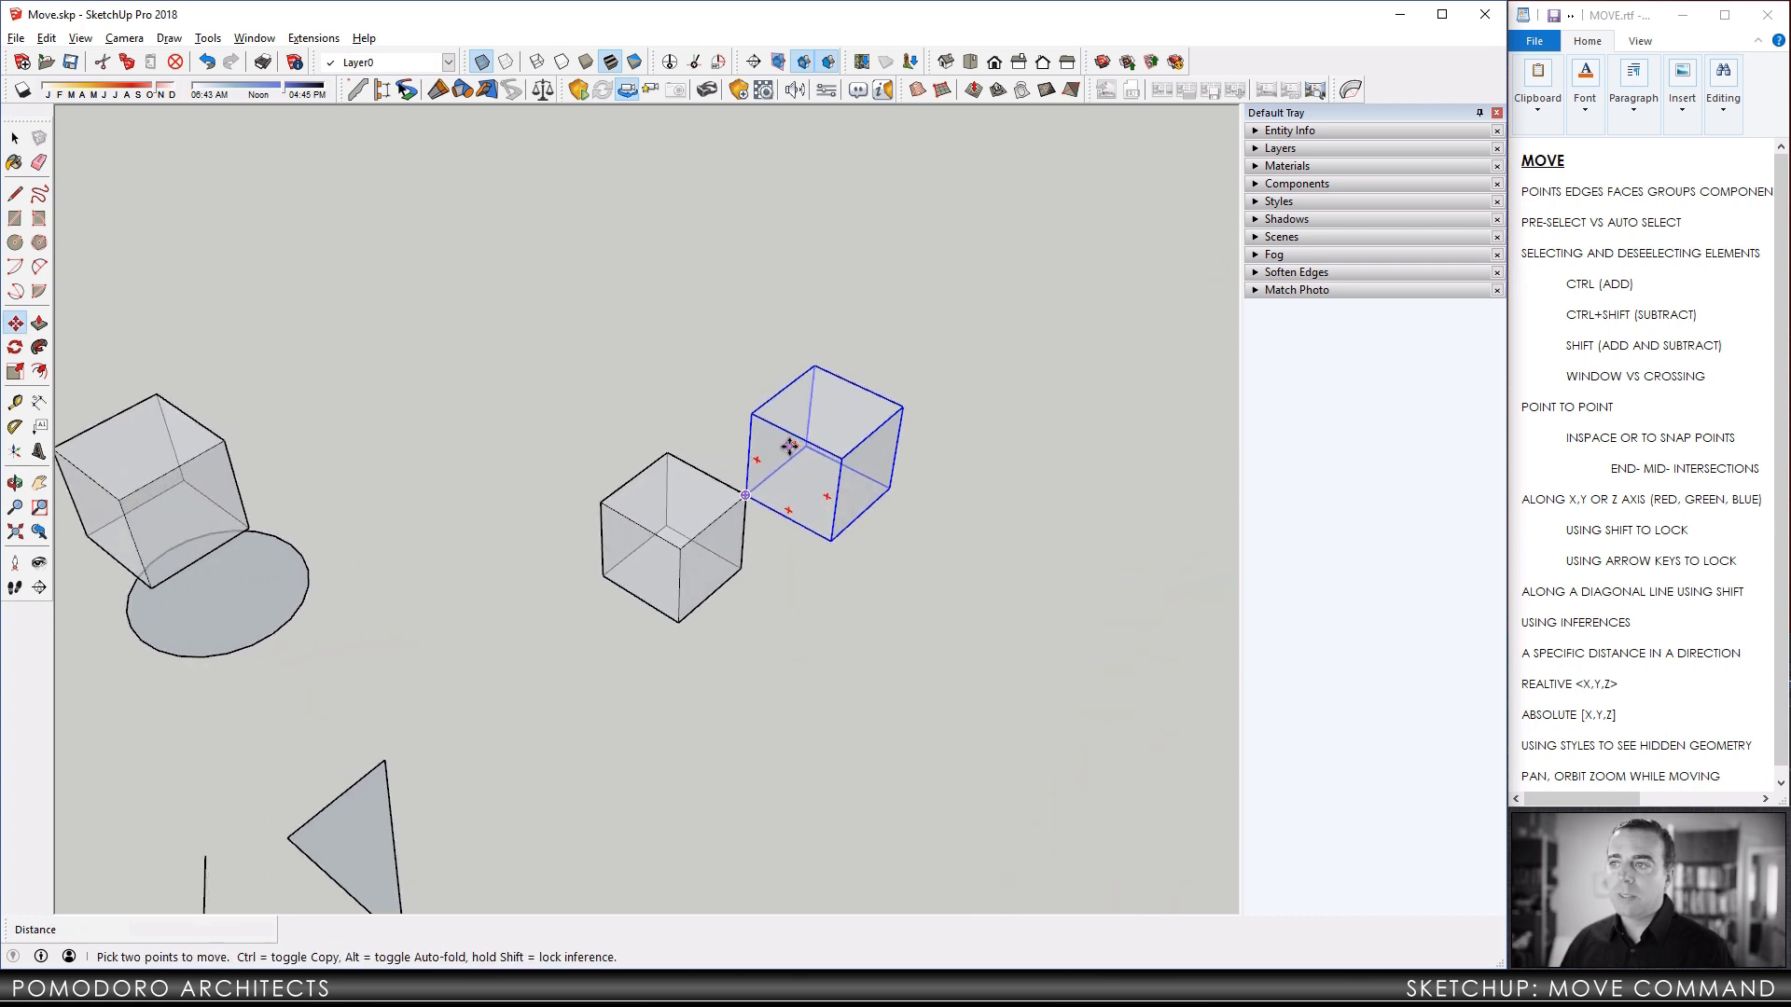
{"action": "key", "text": "q"}
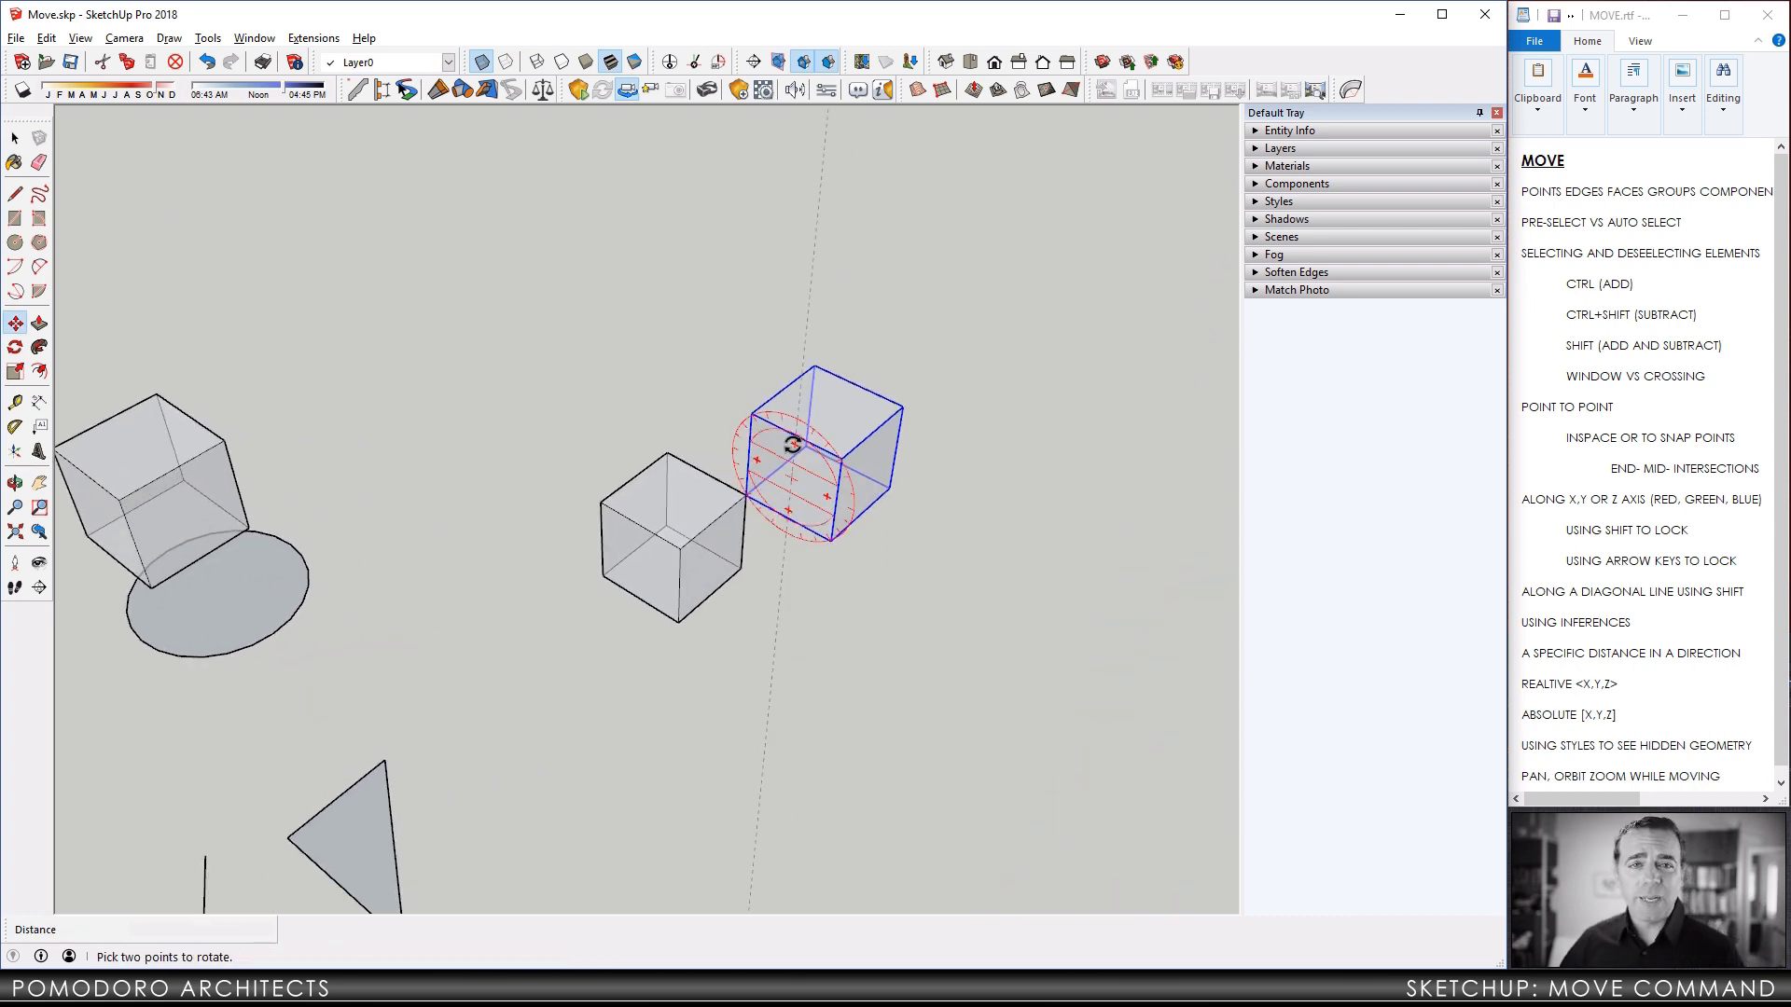
{"action": "left_click", "coordinate": [792, 476]}
{"action": "left_click", "coordinate": [802, 450]}
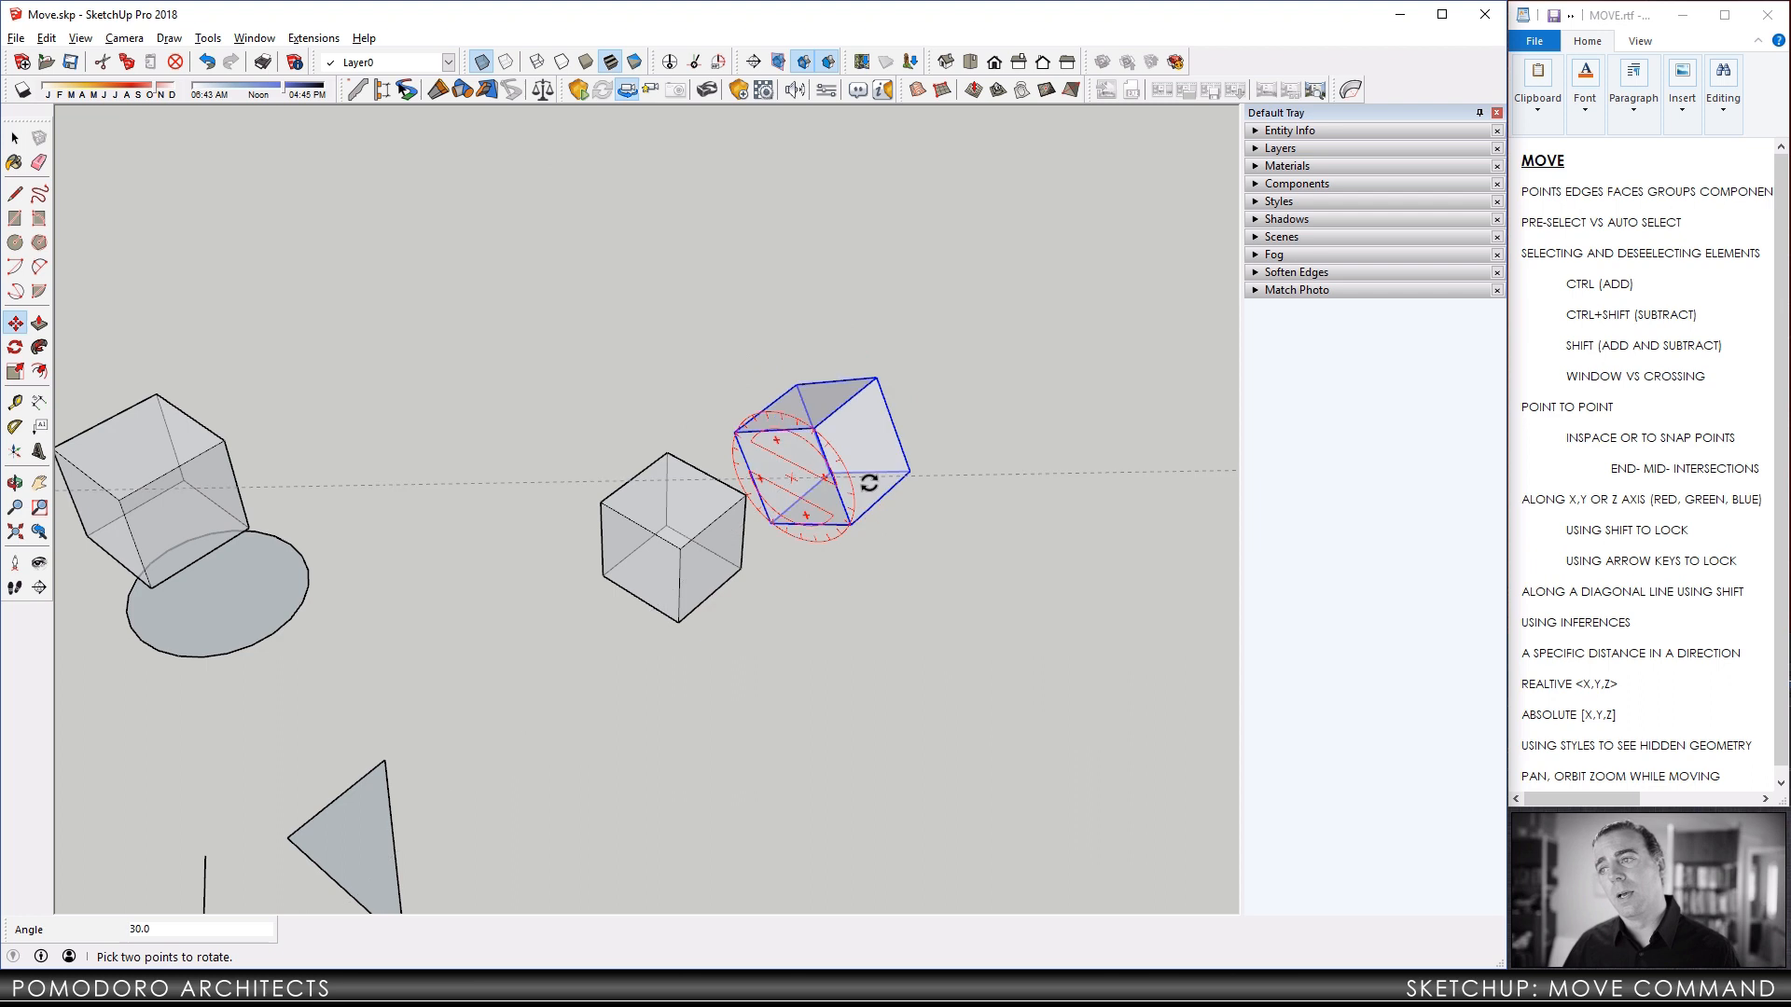
{"action": "key", "text": "m"}
{"action": "key", "text": "q"}
{"action": "left_click", "coordinate": [859, 428]}
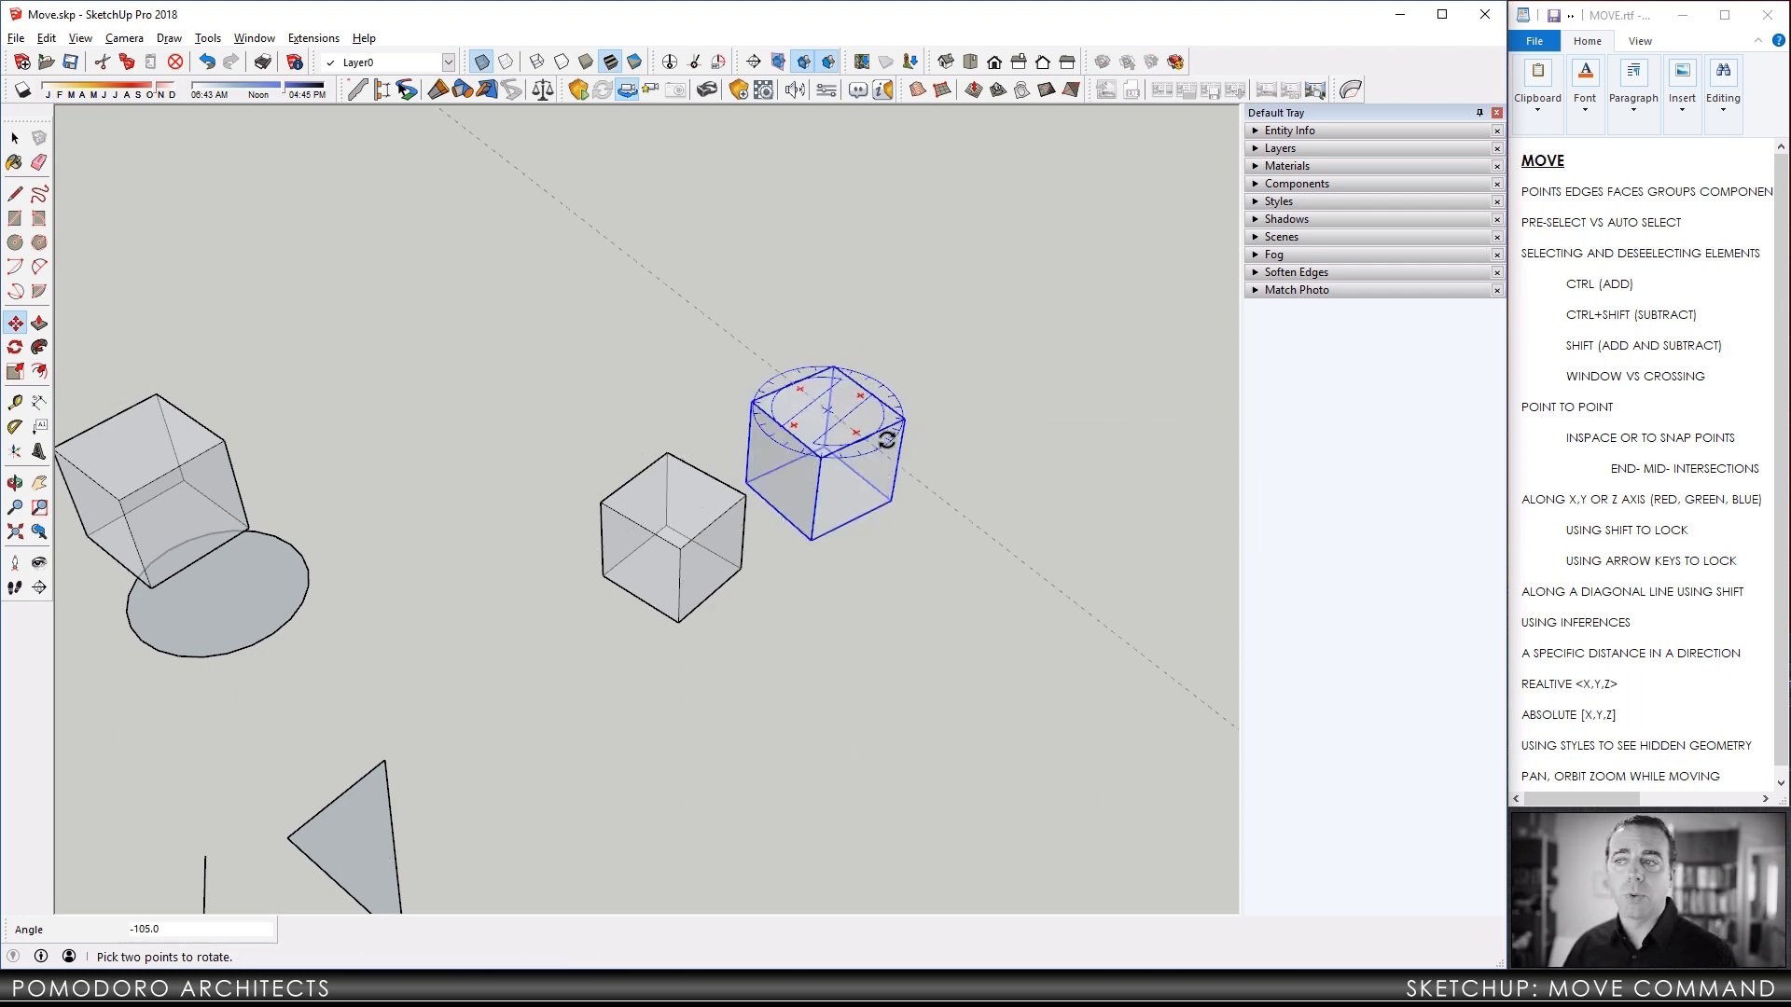
{"action": "key", "text": "m"}
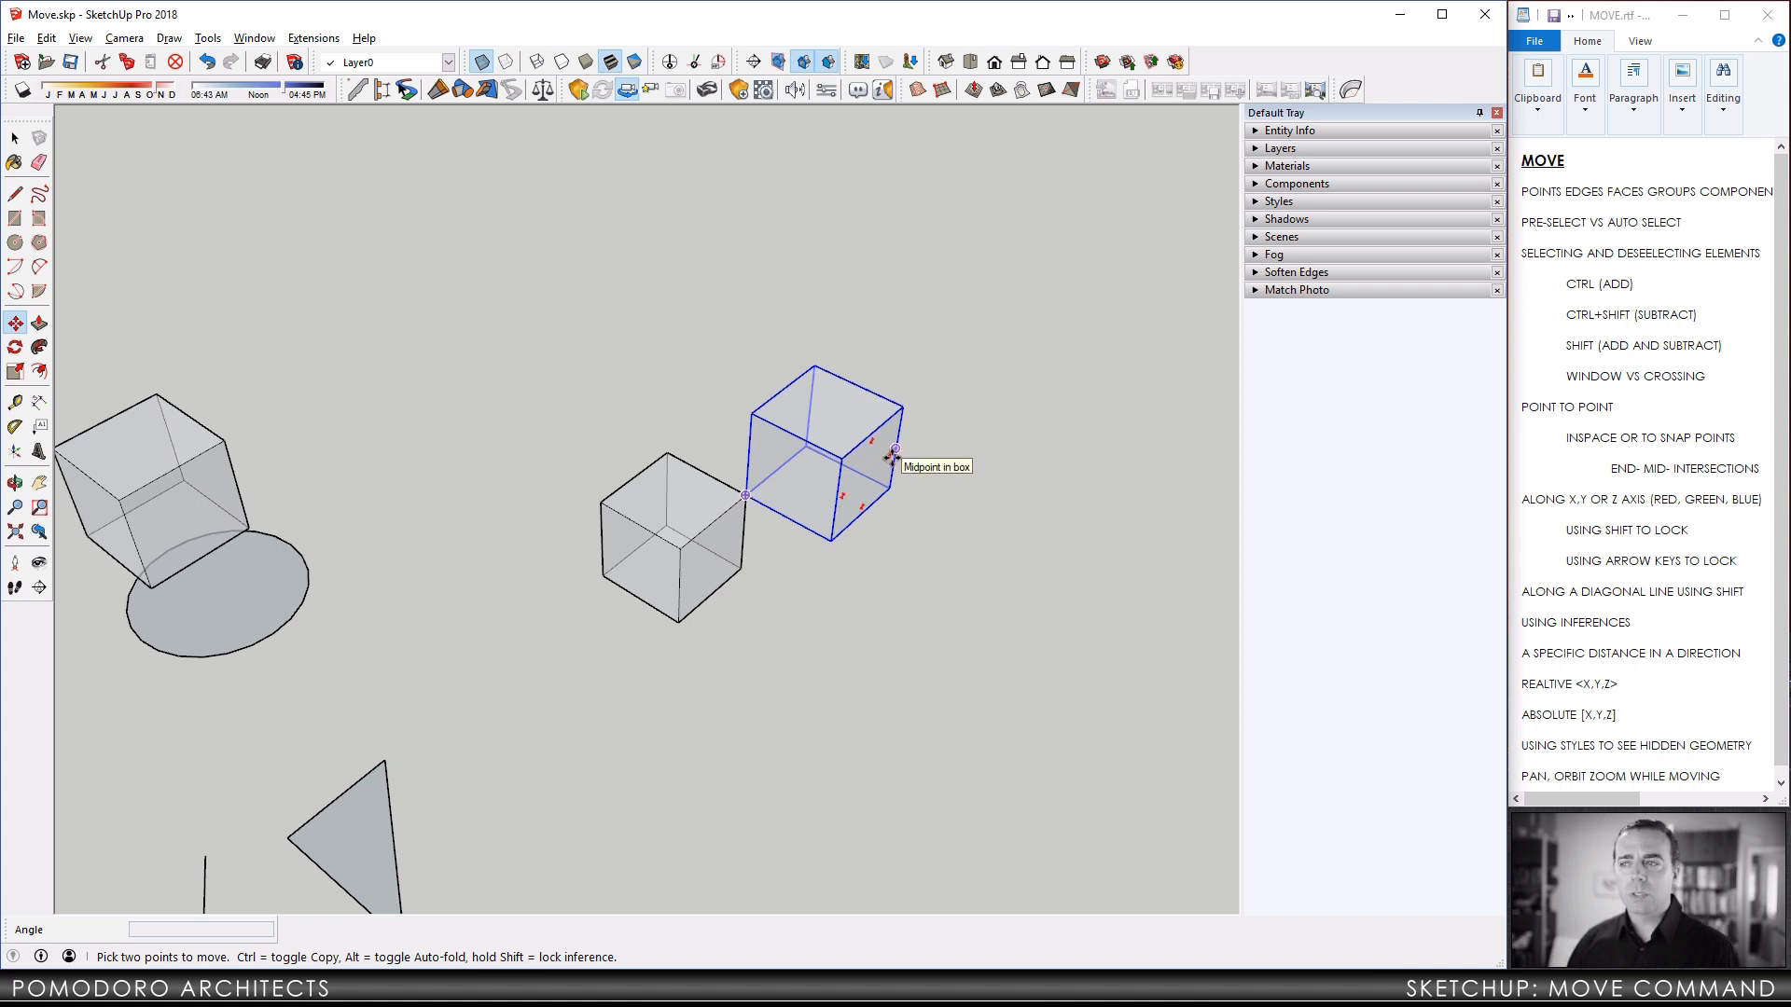
Preview the Rotate tool on the cube, try a red-axis rotation with Move's grips, cancel it and clear the selection.
{"action": "left_click", "coordinate": [15, 347]}
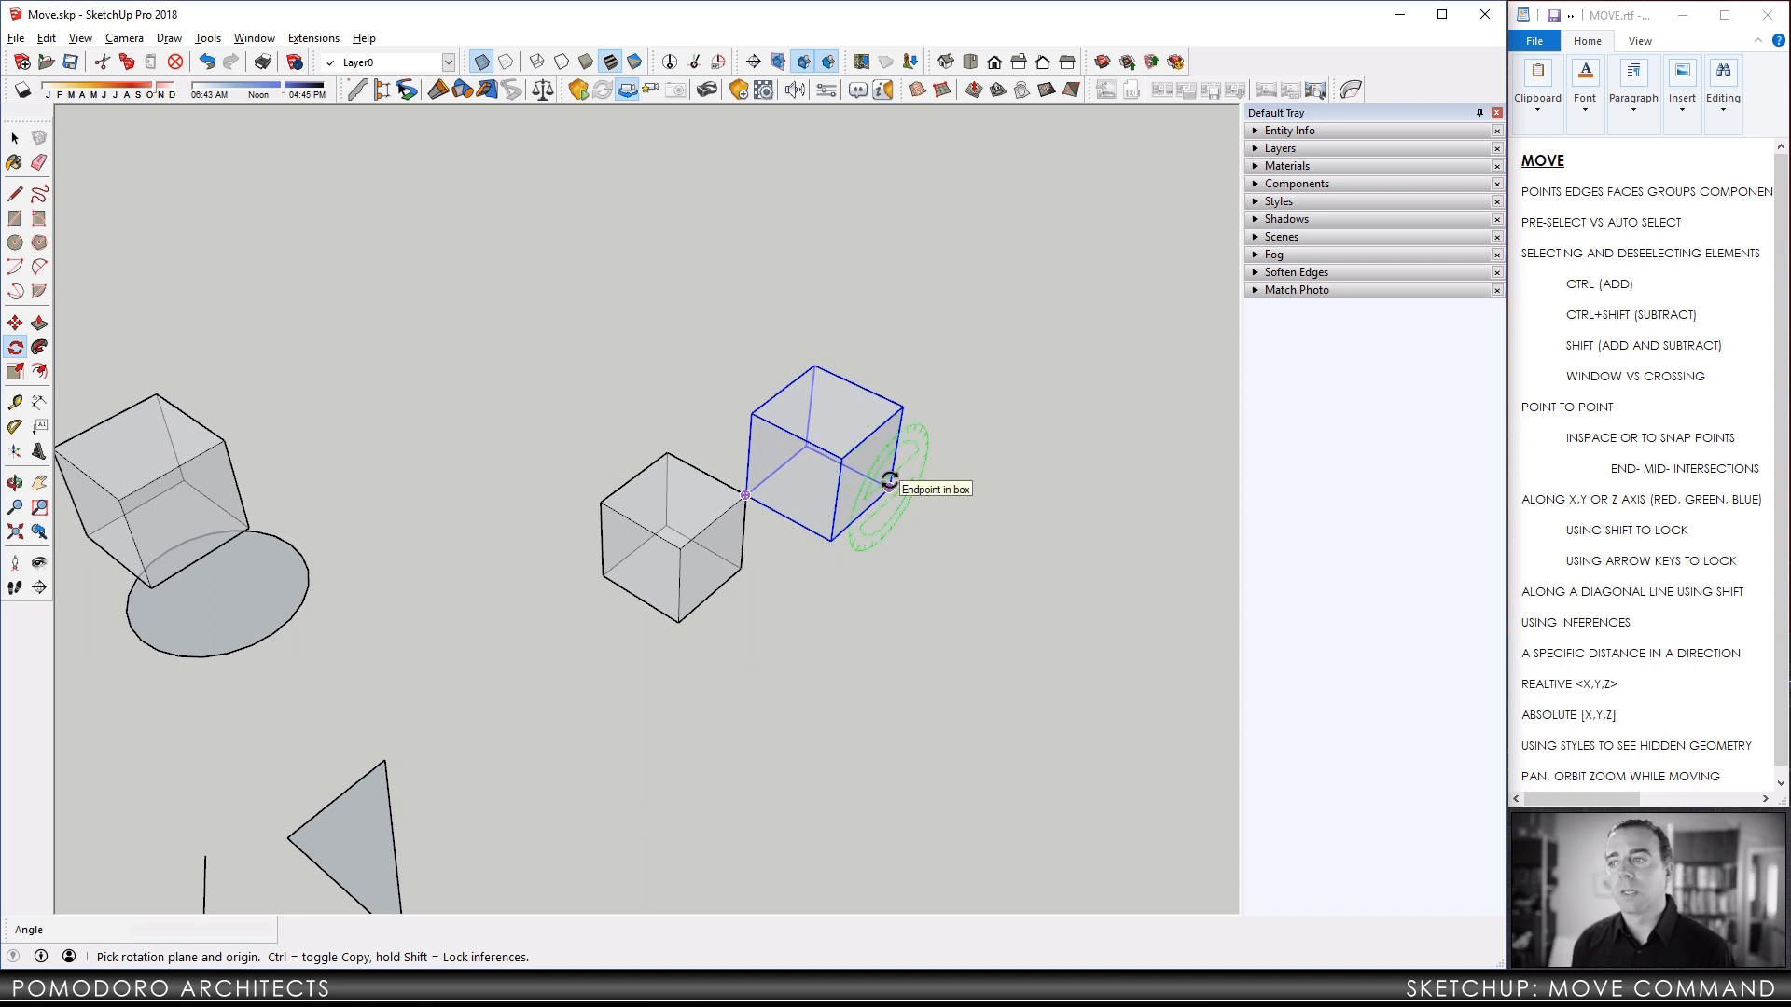
{"action": "key", "text": "space"}
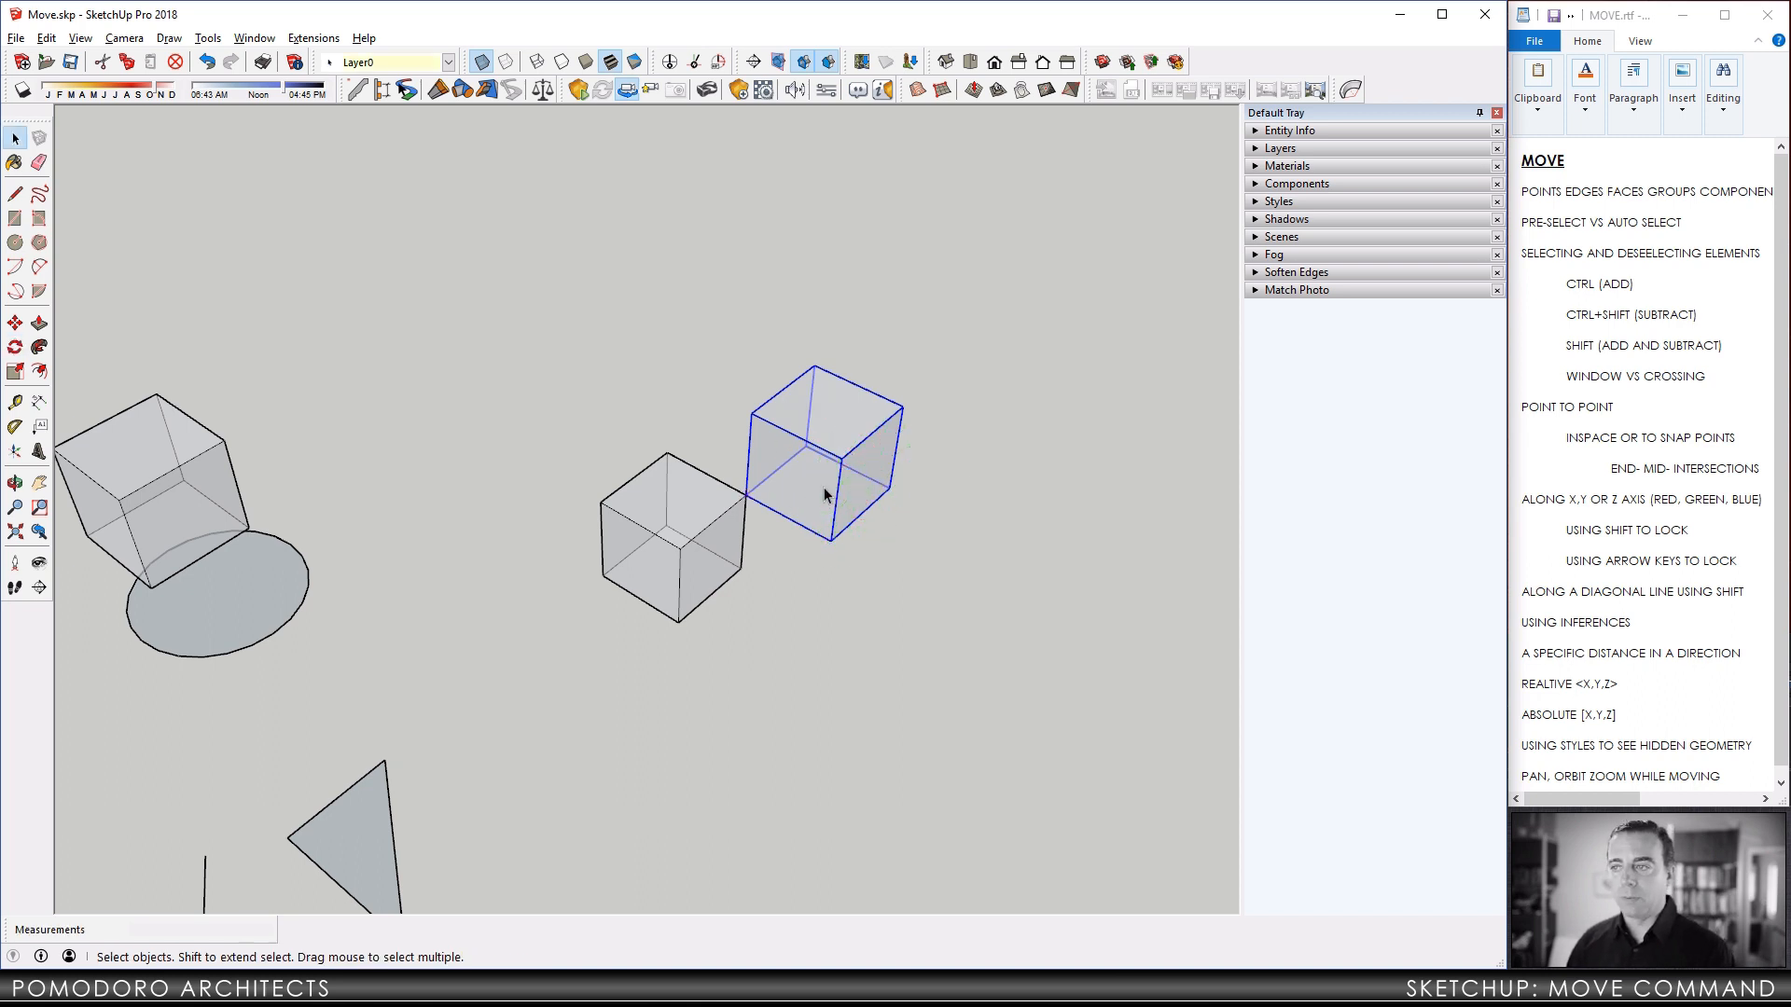
{"action": "key", "text": "m"}
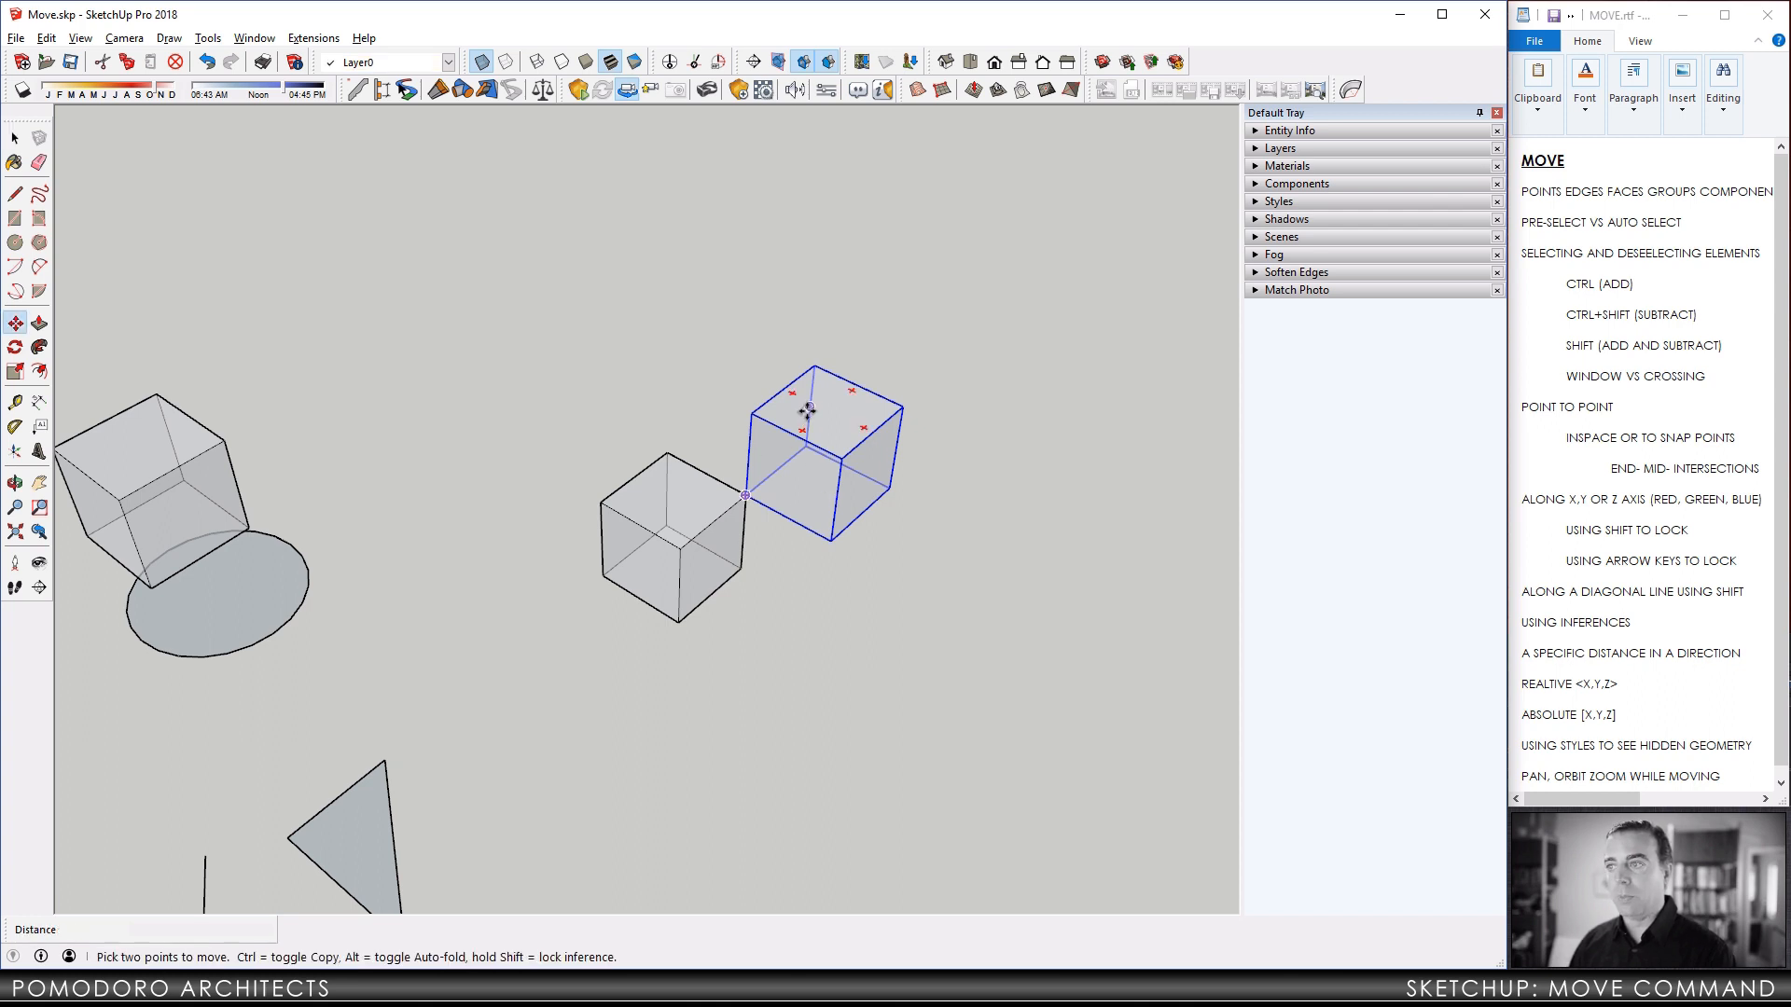
{"action": "left_click", "coordinate": [793, 444]}
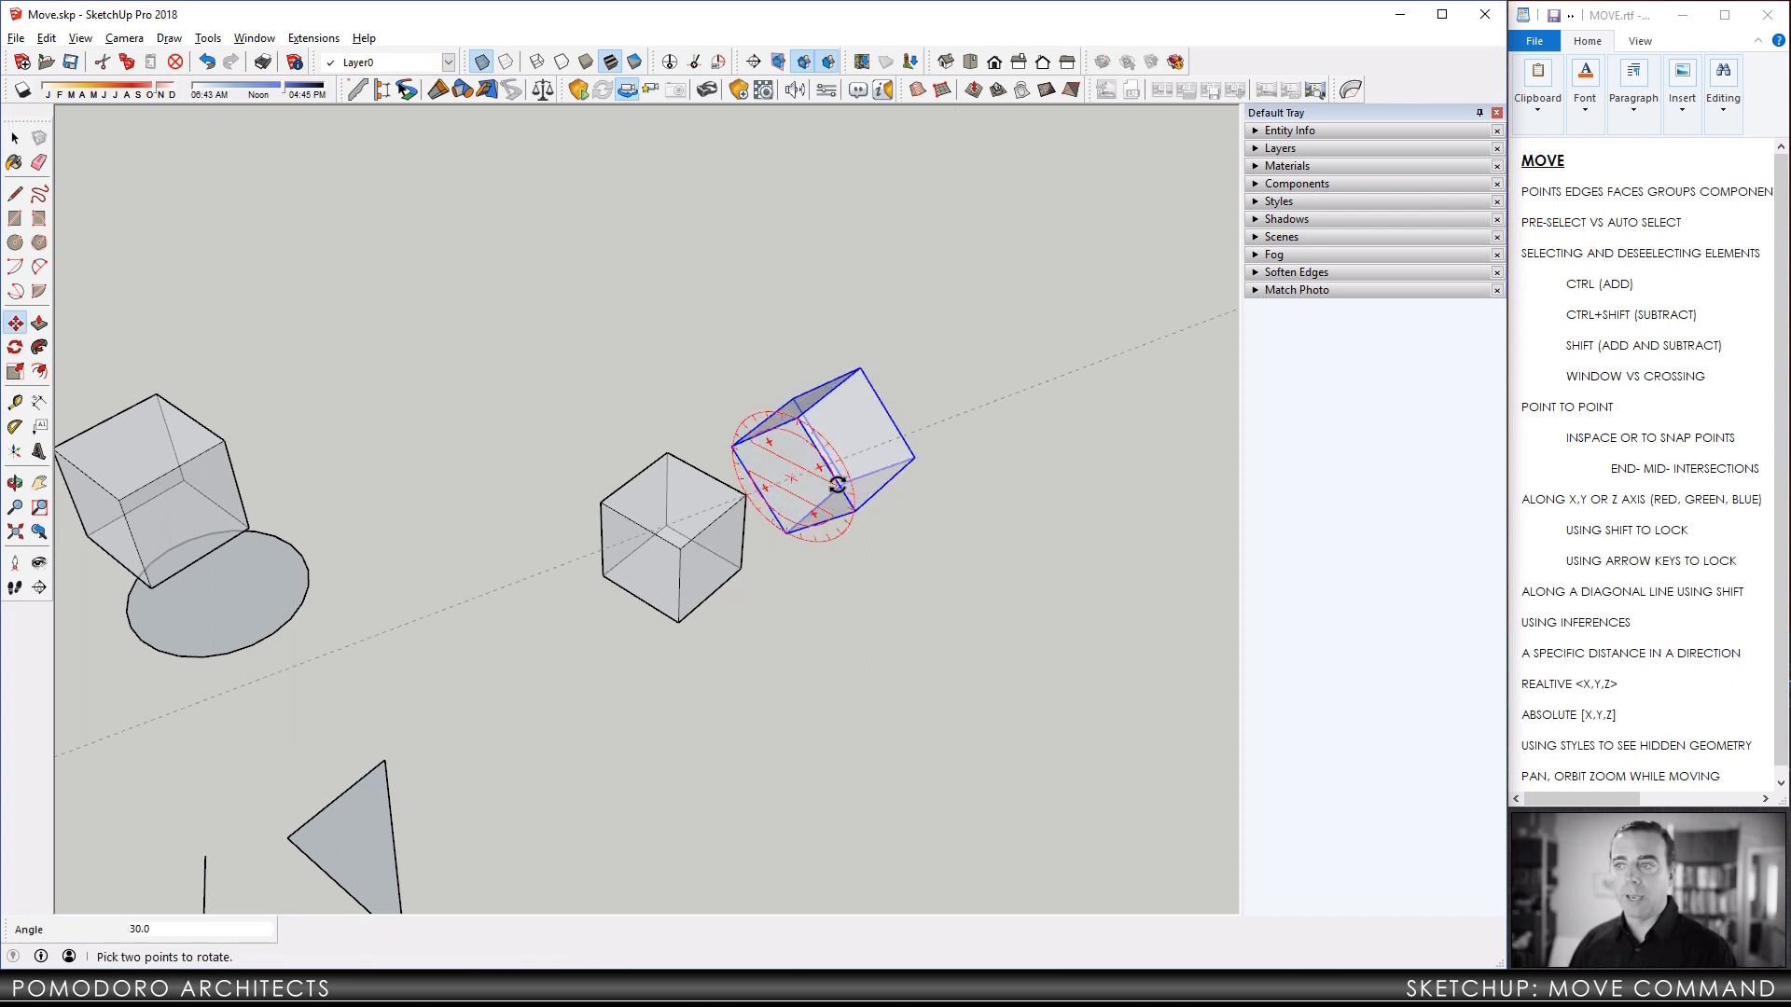
{"action": "key", "text": "Escape"}
{"action": "middle_click_drag", "start_coordinate": [823, 498], "coordinate": [859, 457]}
{"action": "scroll", "coordinate": [773, 507], "scroll_direction": "down", "scroll_amount": 4}
{"action": "key", "text": "space"}
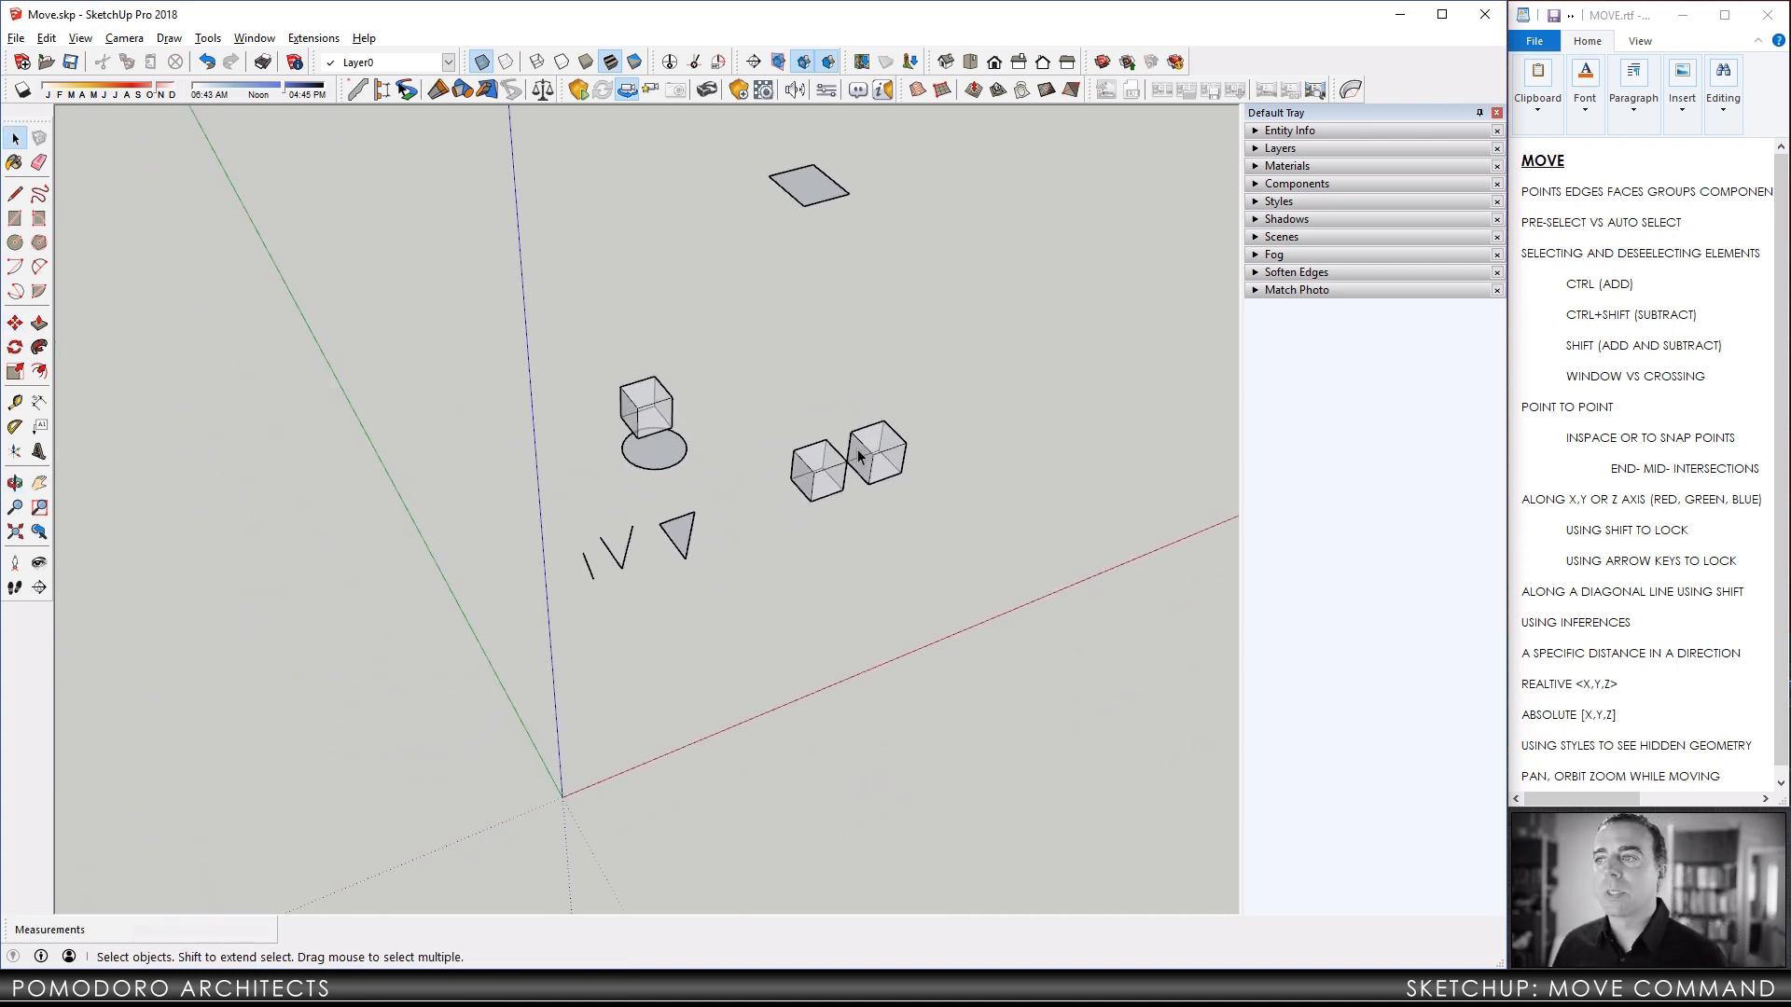